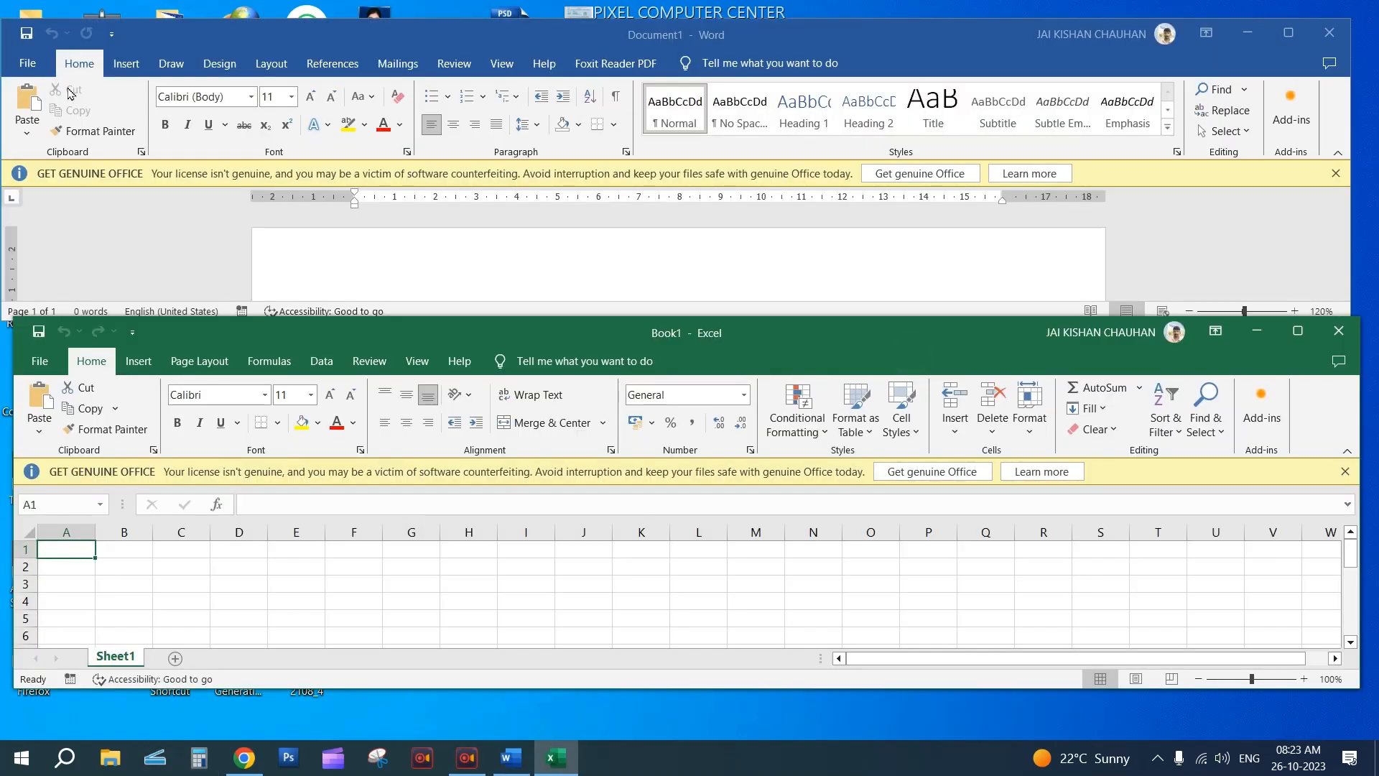
Close the Word document and maximize the Excel workbook window
click(76, 70)
click(88, 368)
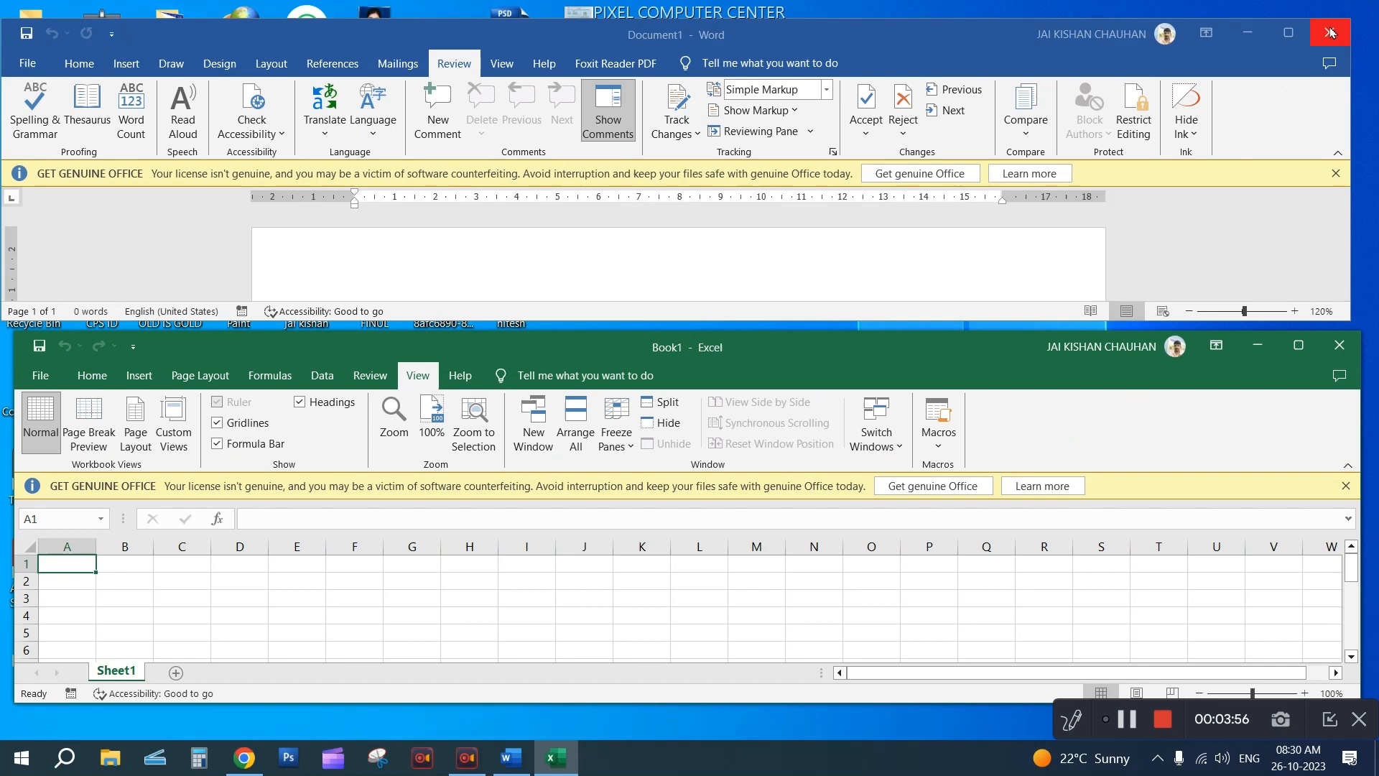
click(1329, 32)
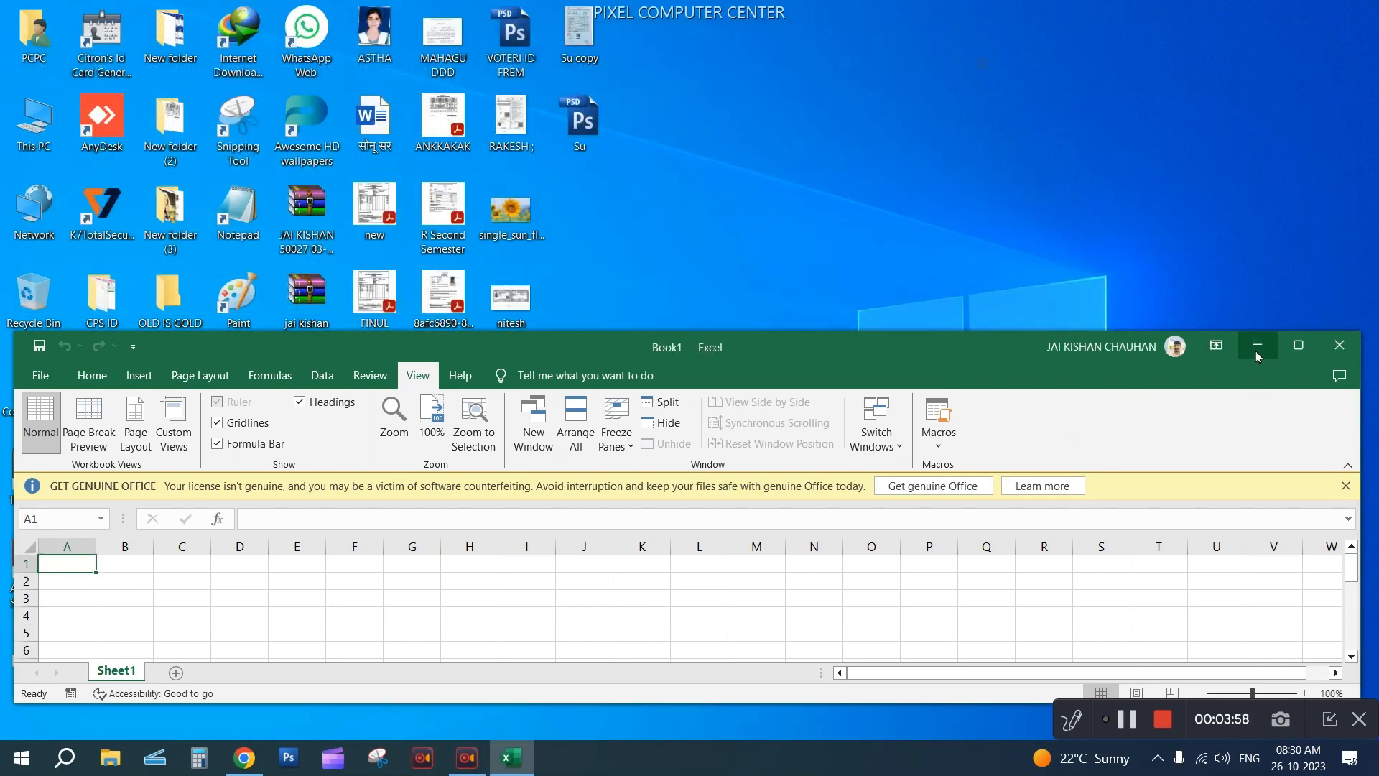
click(1296, 345)
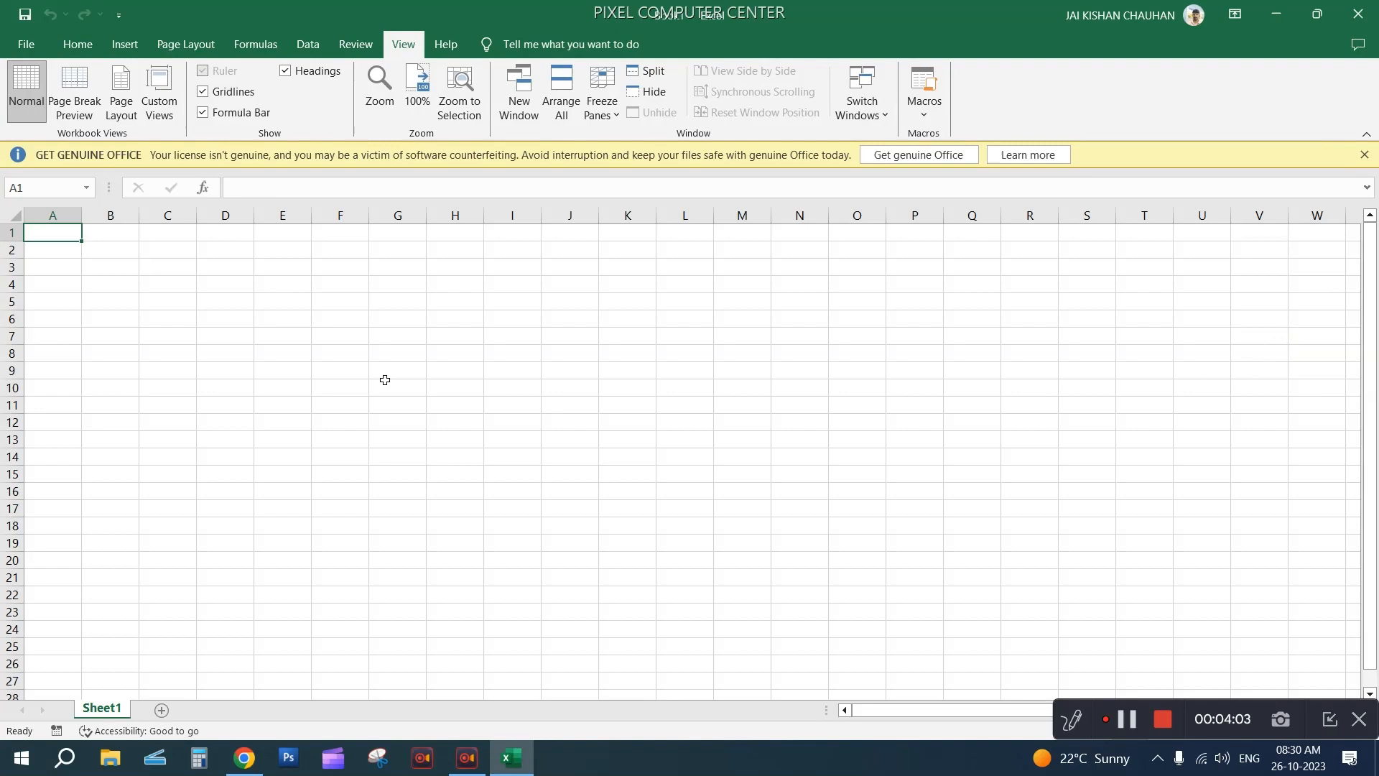
Highlight columns B through H one after another to examine the column headings
click(111, 216)
click(167, 215)
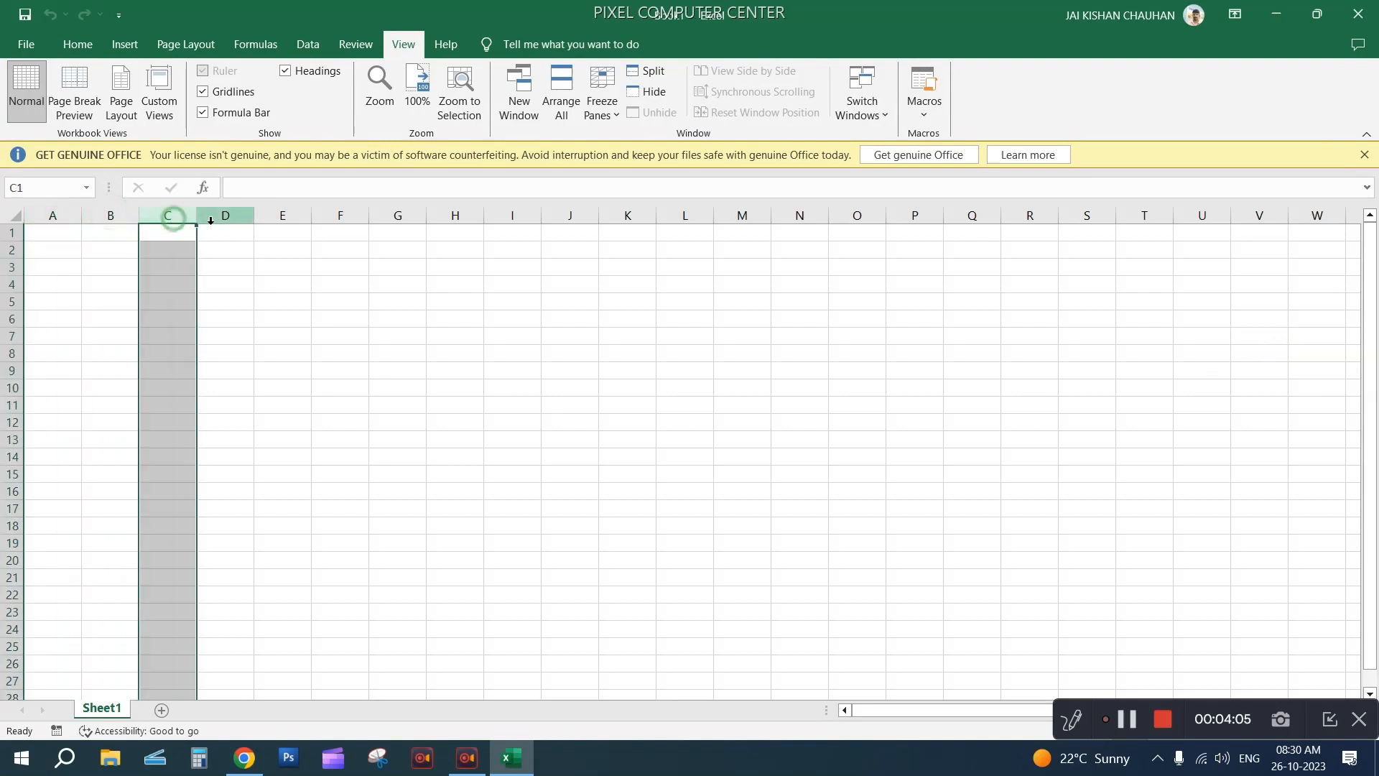
click(225, 215)
click(283, 216)
click(323, 216)
click(400, 215)
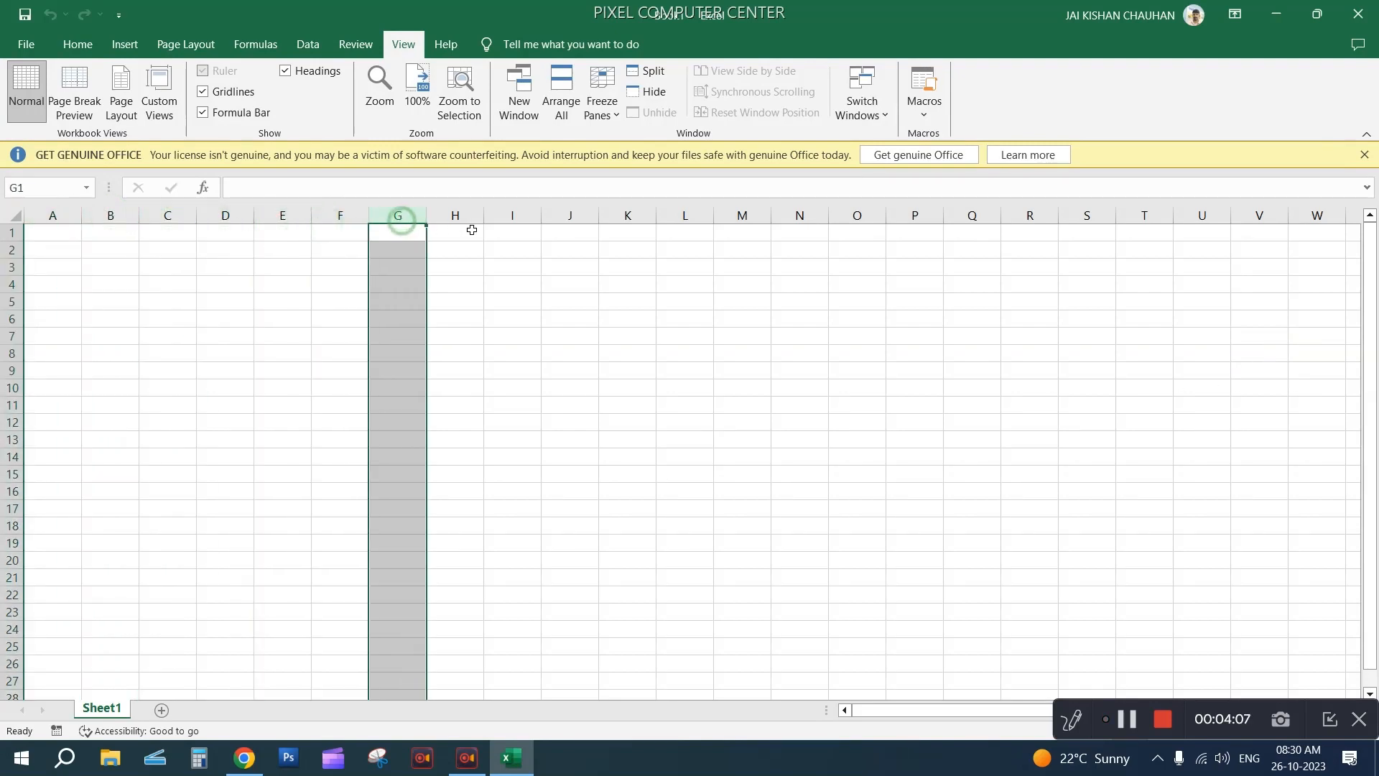
click(462, 215)
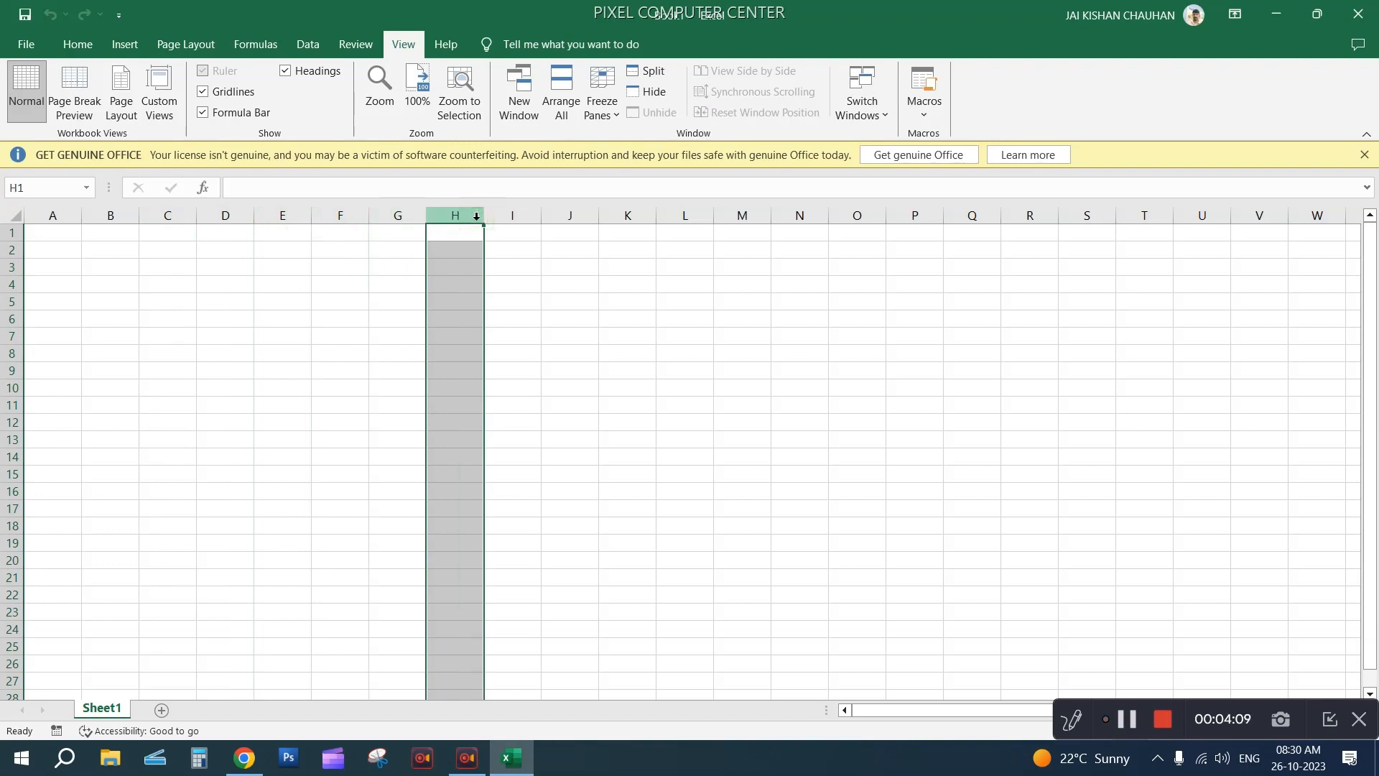
Highlight rows 1, 5 and 4, column E and row 1 again to compare rows with columns
click(11, 232)
click(8, 302)
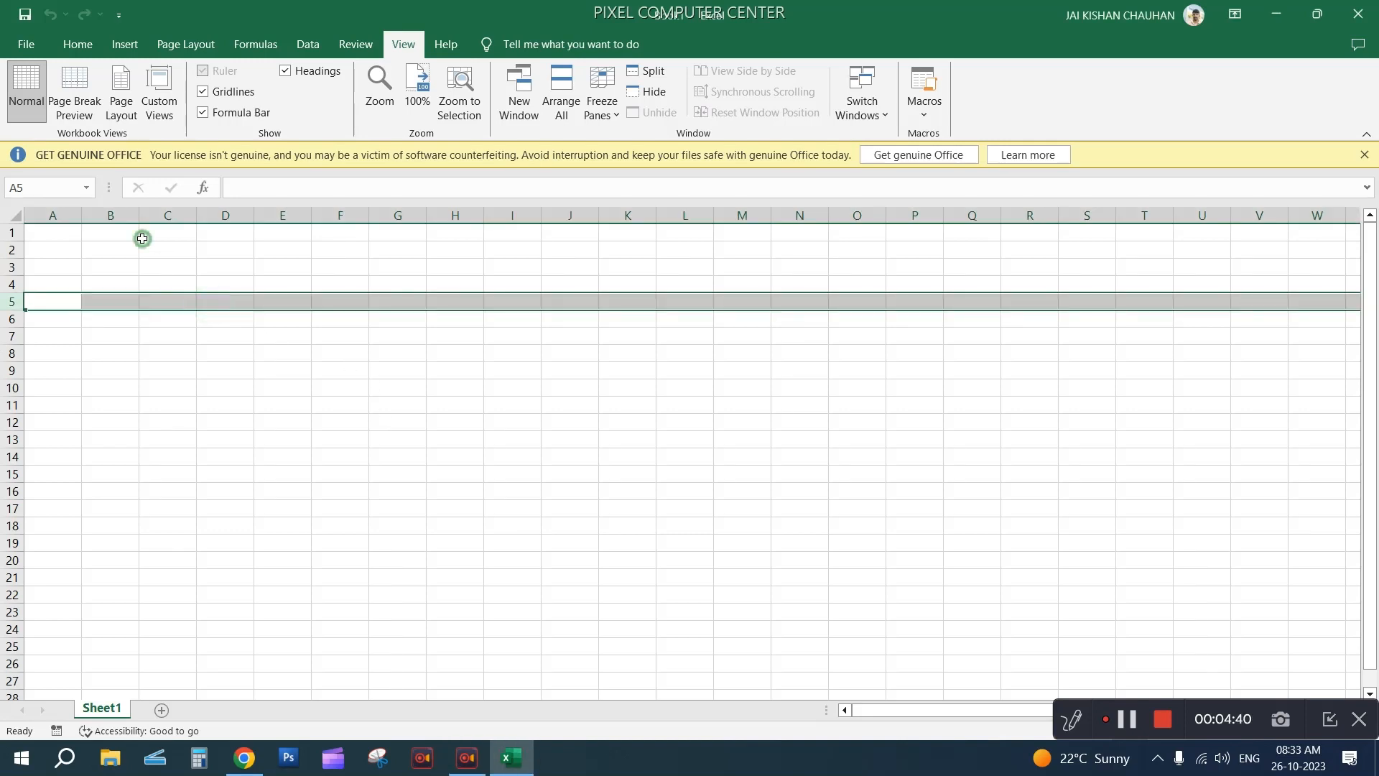
click(142, 239)
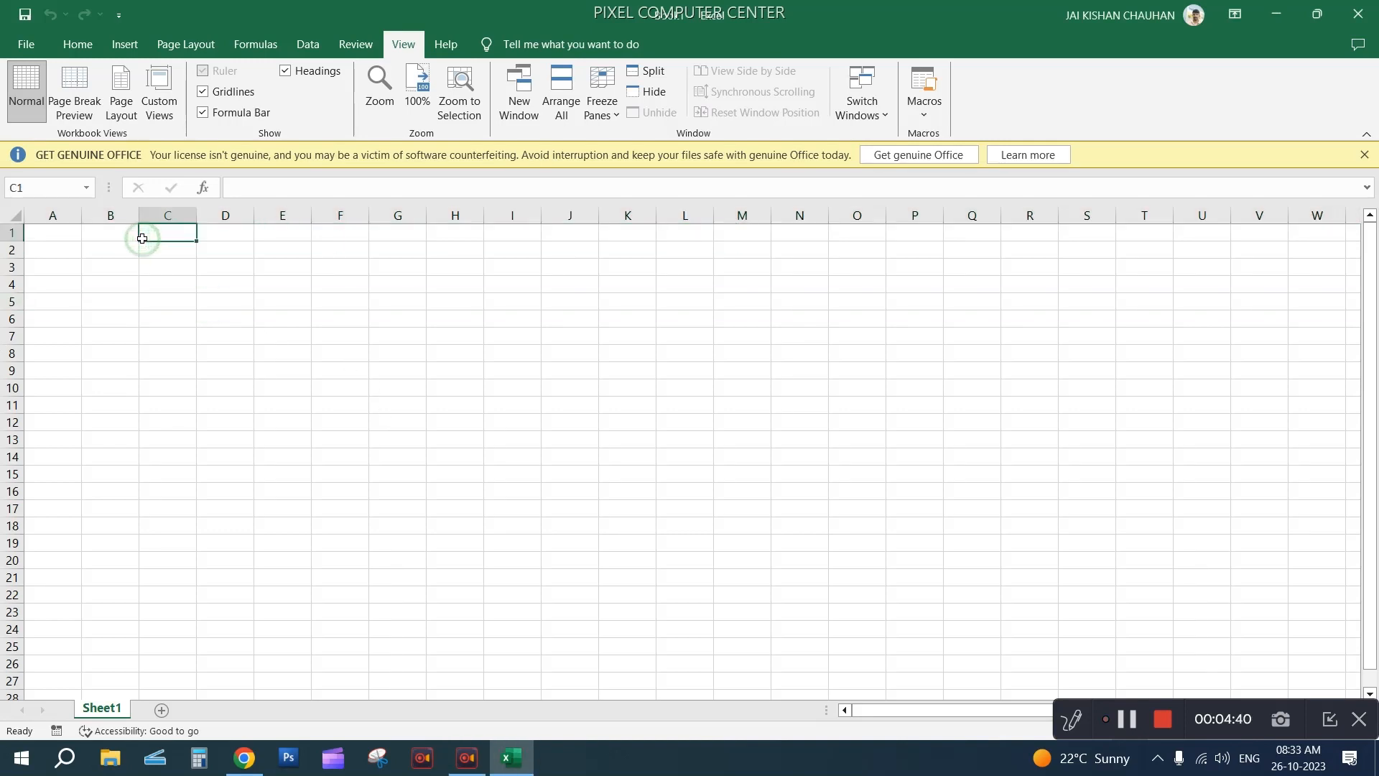
click(12, 283)
click(261, 214)
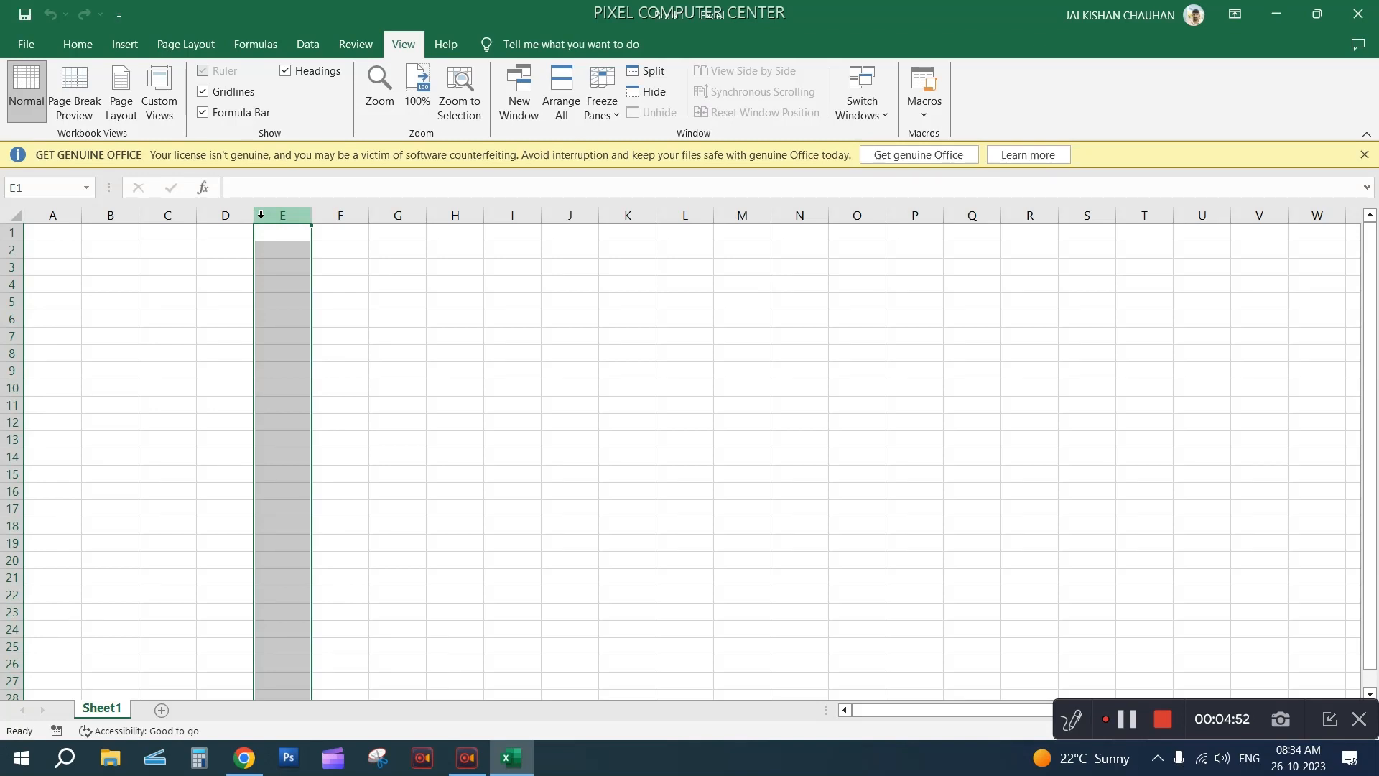
click(10, 231)
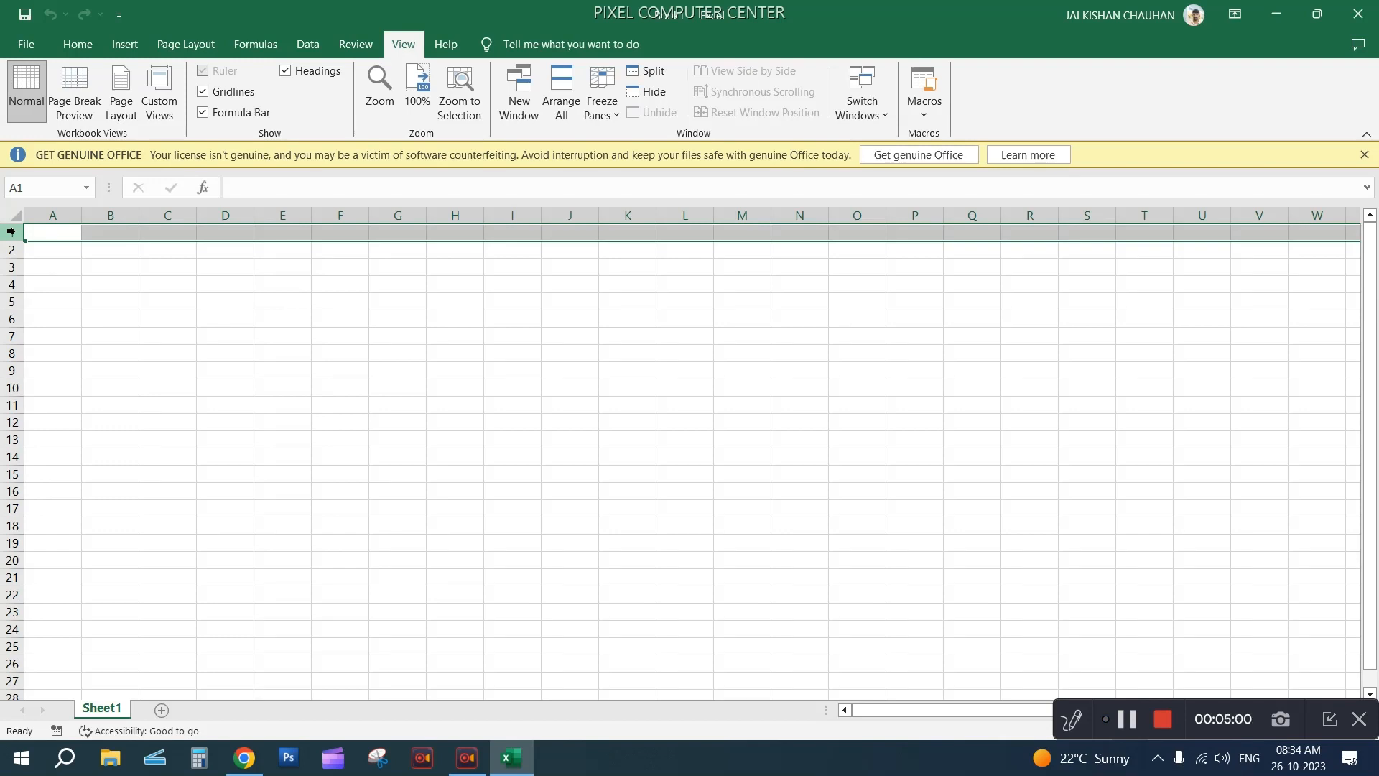
Jump to the sheet's last row and last column, returning to cell A1 after each
key(ctrl+Down)
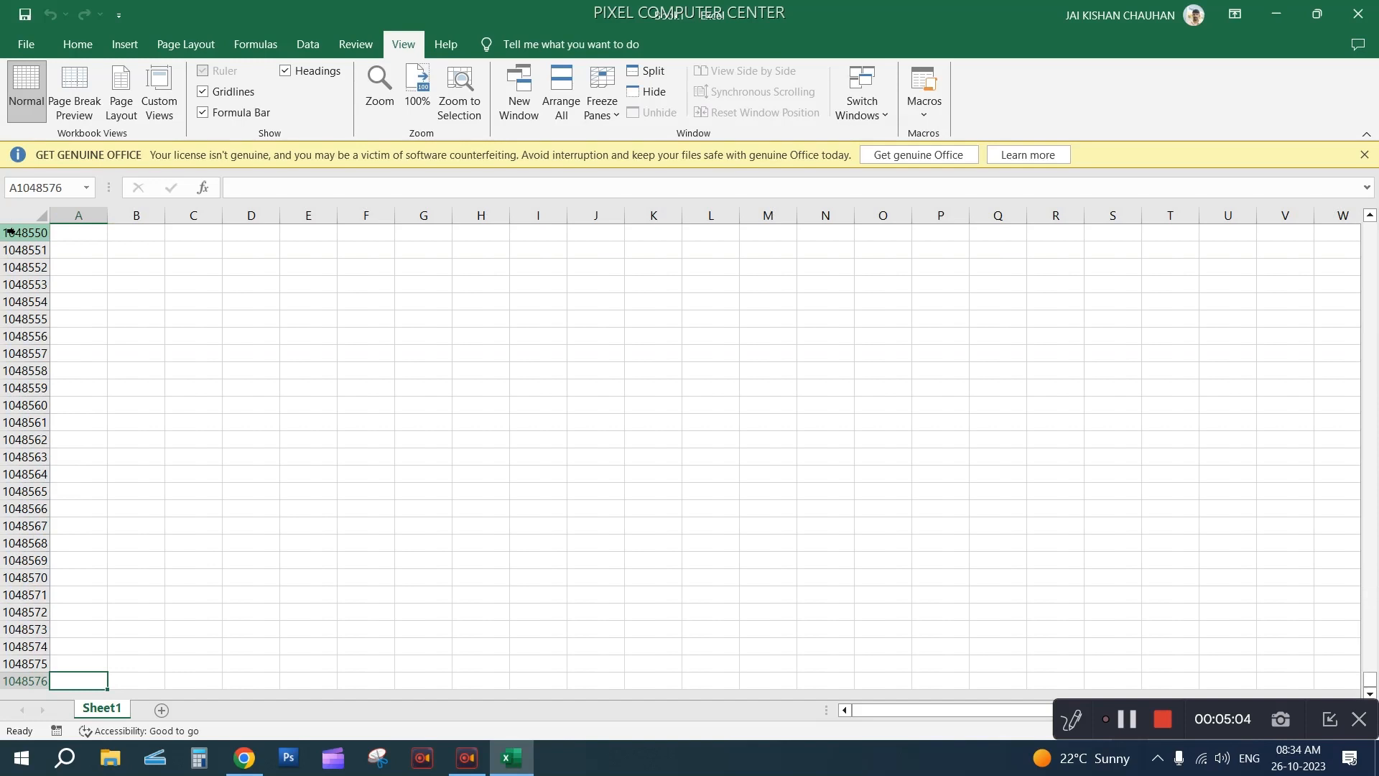
key(ctrl+Up)
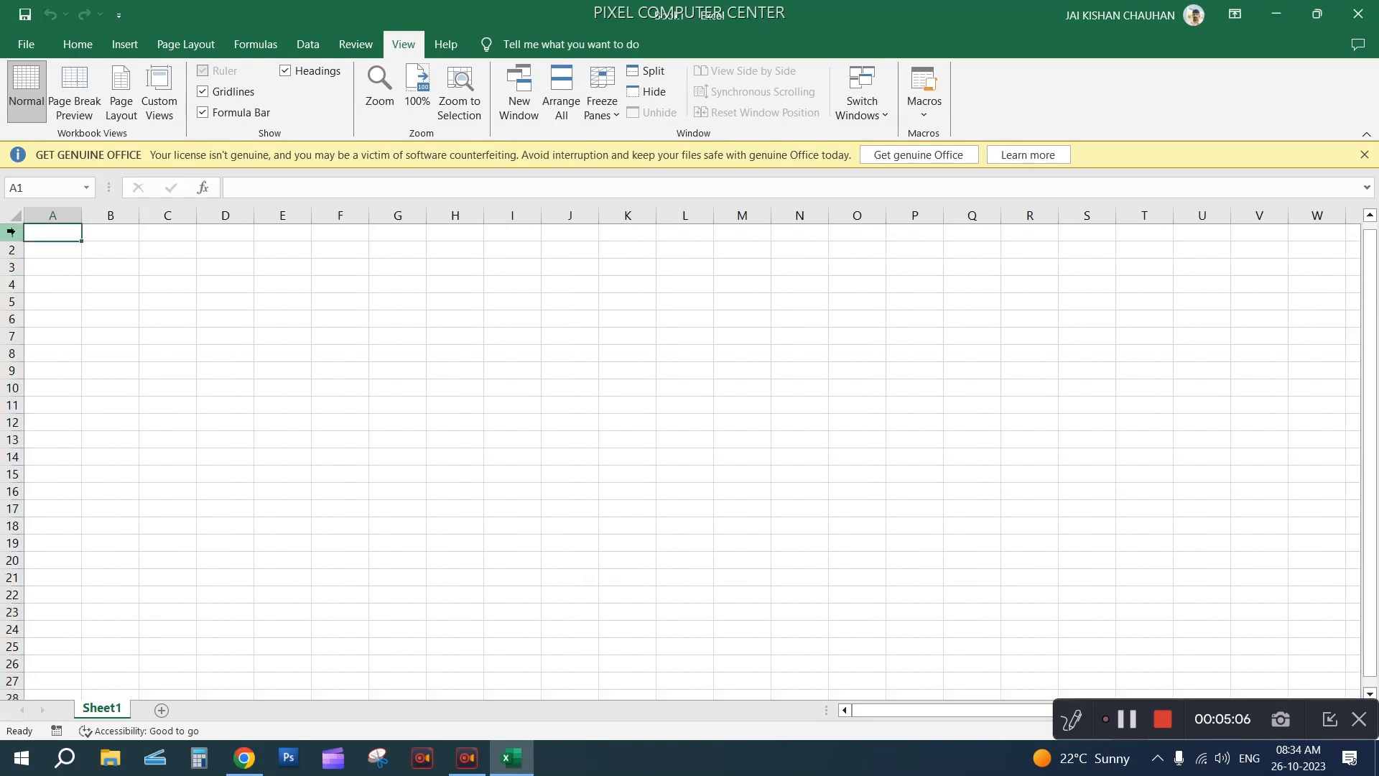
key(ctrl+Right)
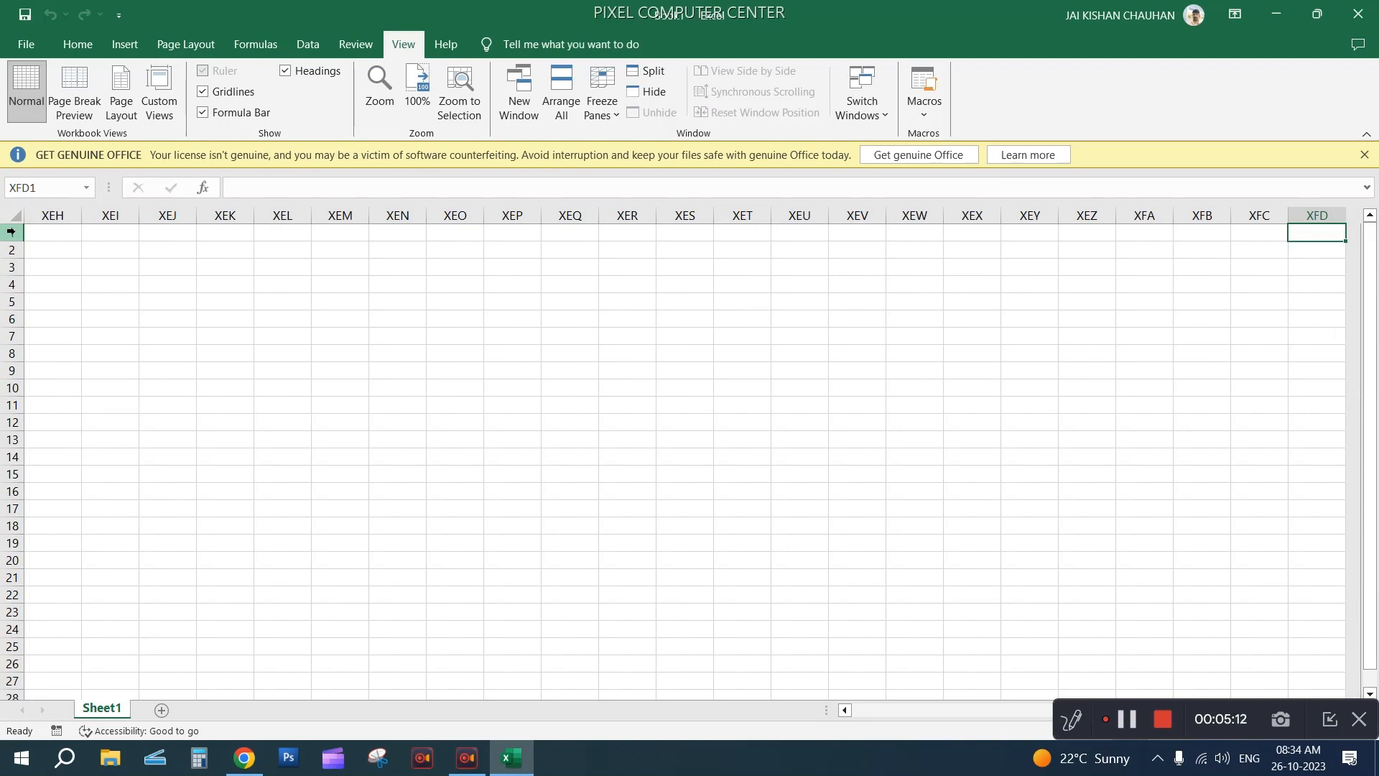
key(ctrl+Home)
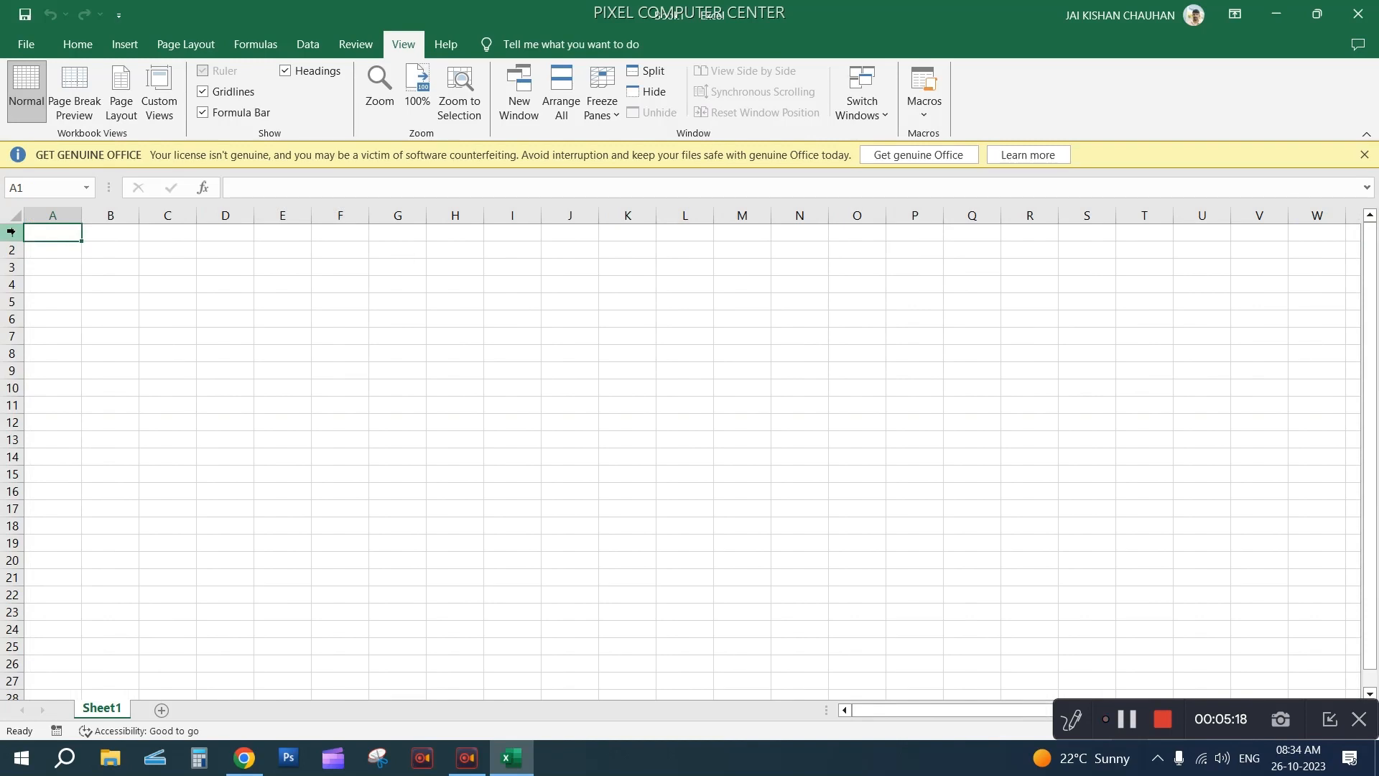
Enter 26 in cell Z1 to number the last single-letter column
key(Right)
key(Right)
key(Right)
key(Right)
key(Right)
key(Right)
key(Right)
key(Right)
key(Right)
key(Right)
key(Right)
key(Right)
key(Right)
key(Right)
key(Right)
key(Right)
key(Right)
key(Right)
key(Right)
key(Right)
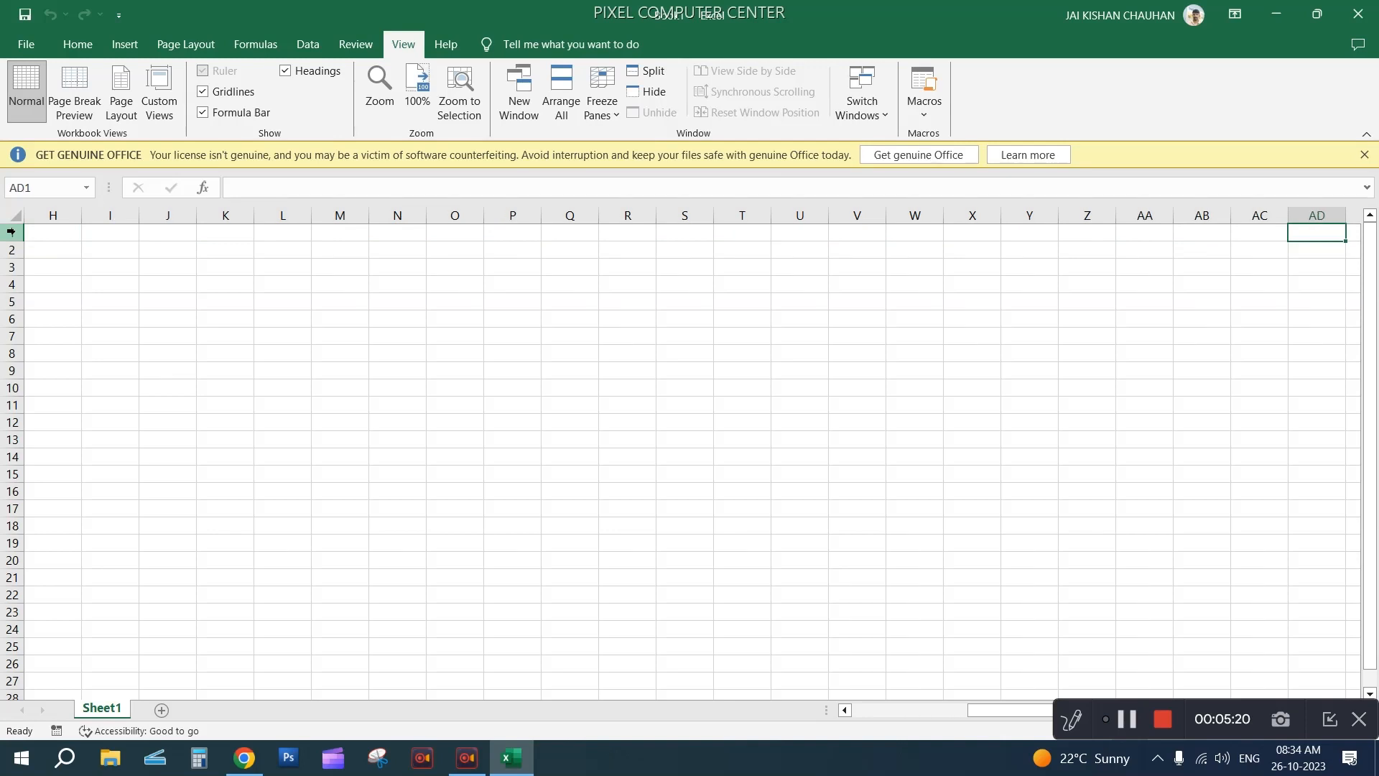
key(Left)
key(Left)
key(Left)
key(Left)
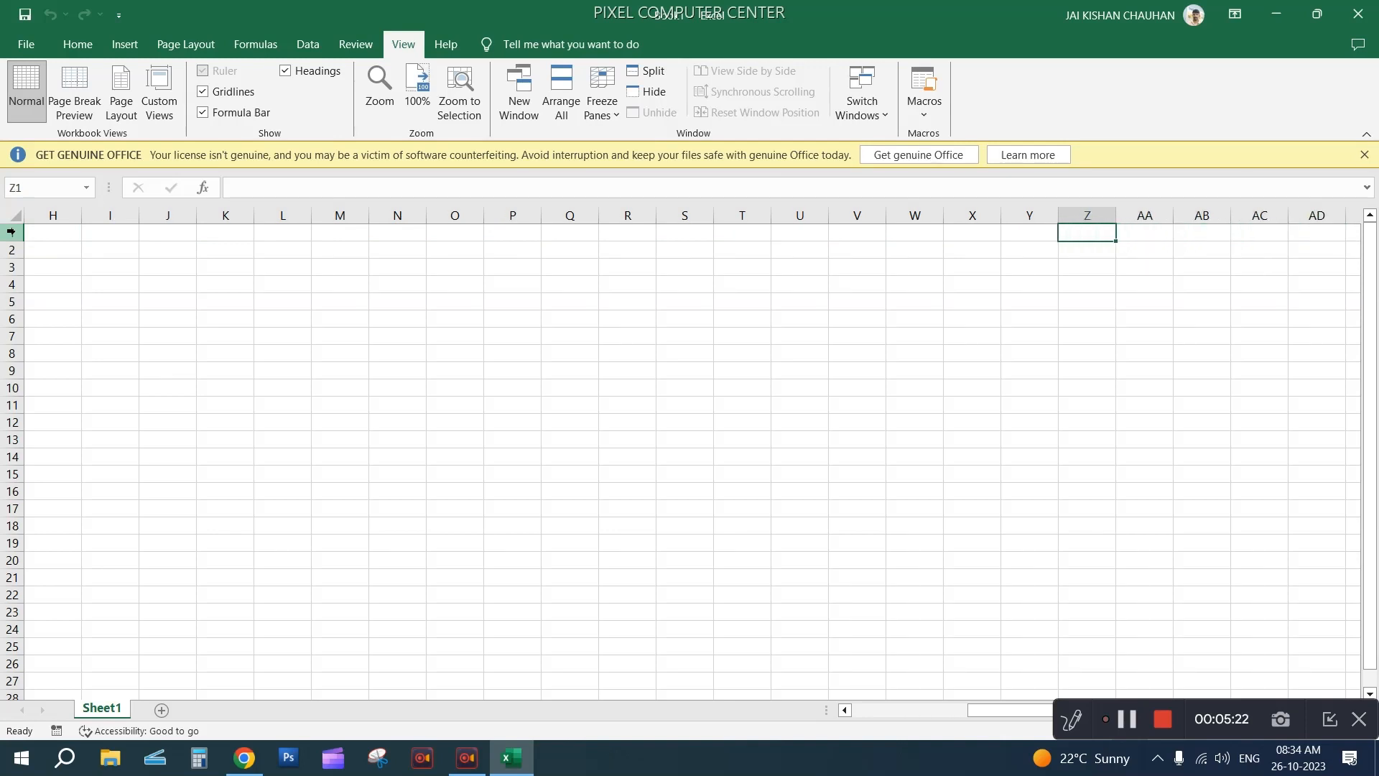
text(26)
key(Right)
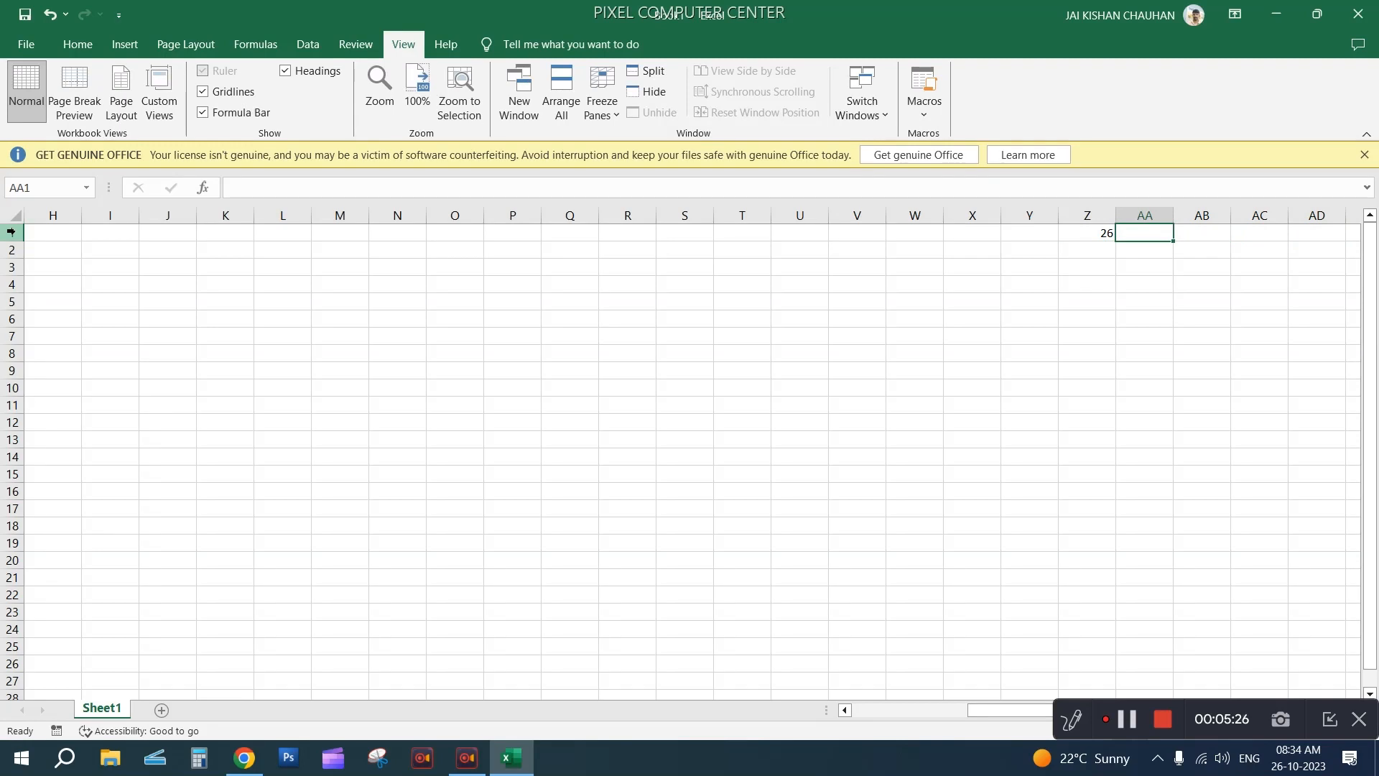
Examine the double-letter column headings beyond Z as far as AL, and return to cell Z1
key(Right)
key(Right)
key(Right)
key(Right)
key(Right)
key(Right)
key(Right)
key(Right)
key(Right)
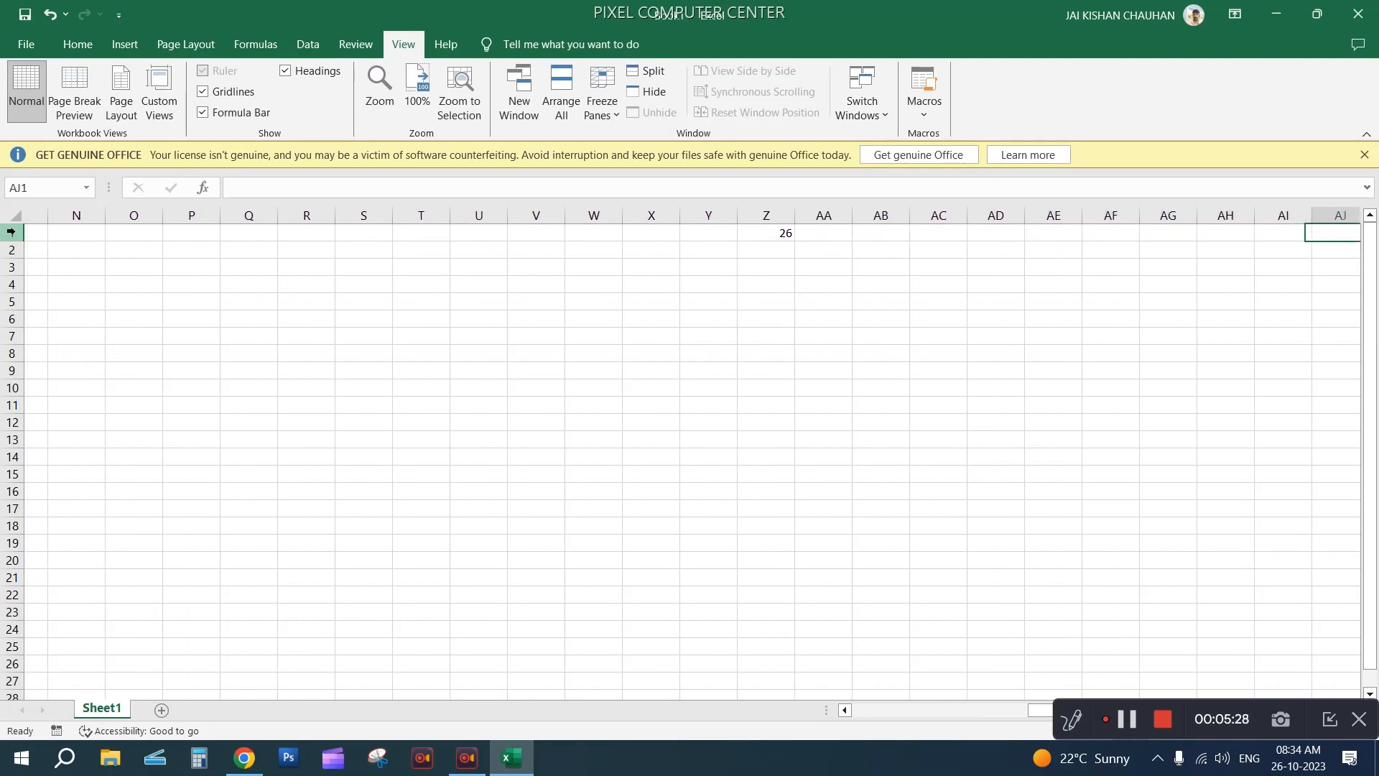
key(Right)
key(Right)
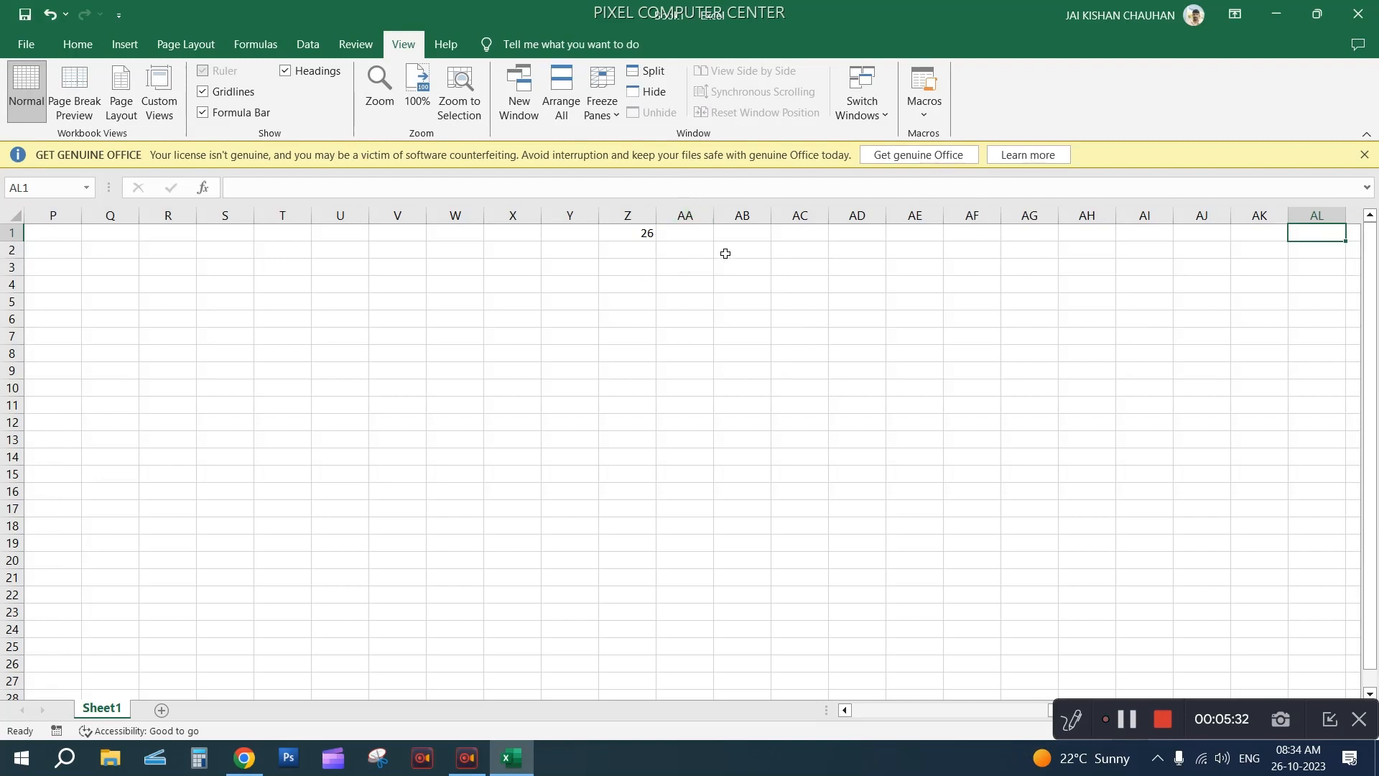
click(630, 232)
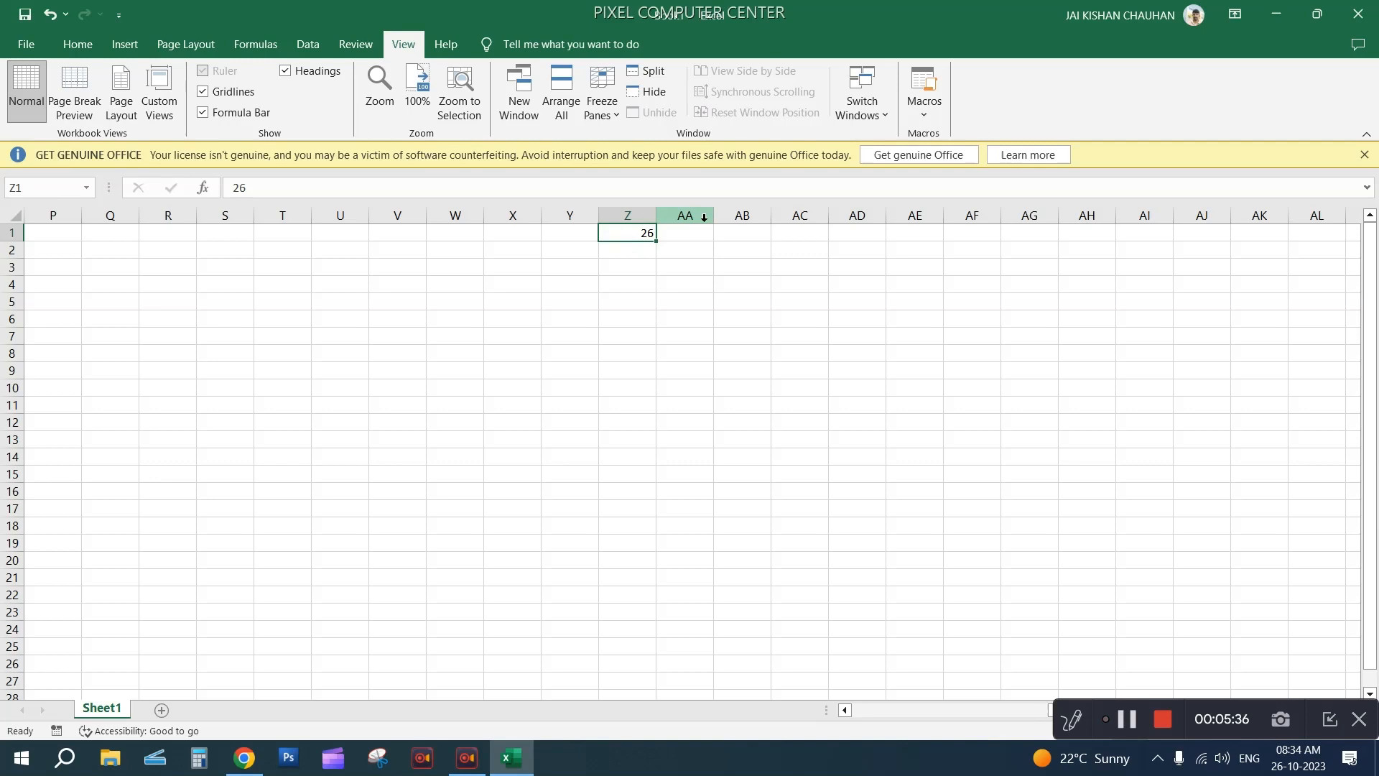
Enter 1 and 2 in U6:U7 and 11 and 12 in V6:V7, and fill the number series through AI15
click(409, 323)
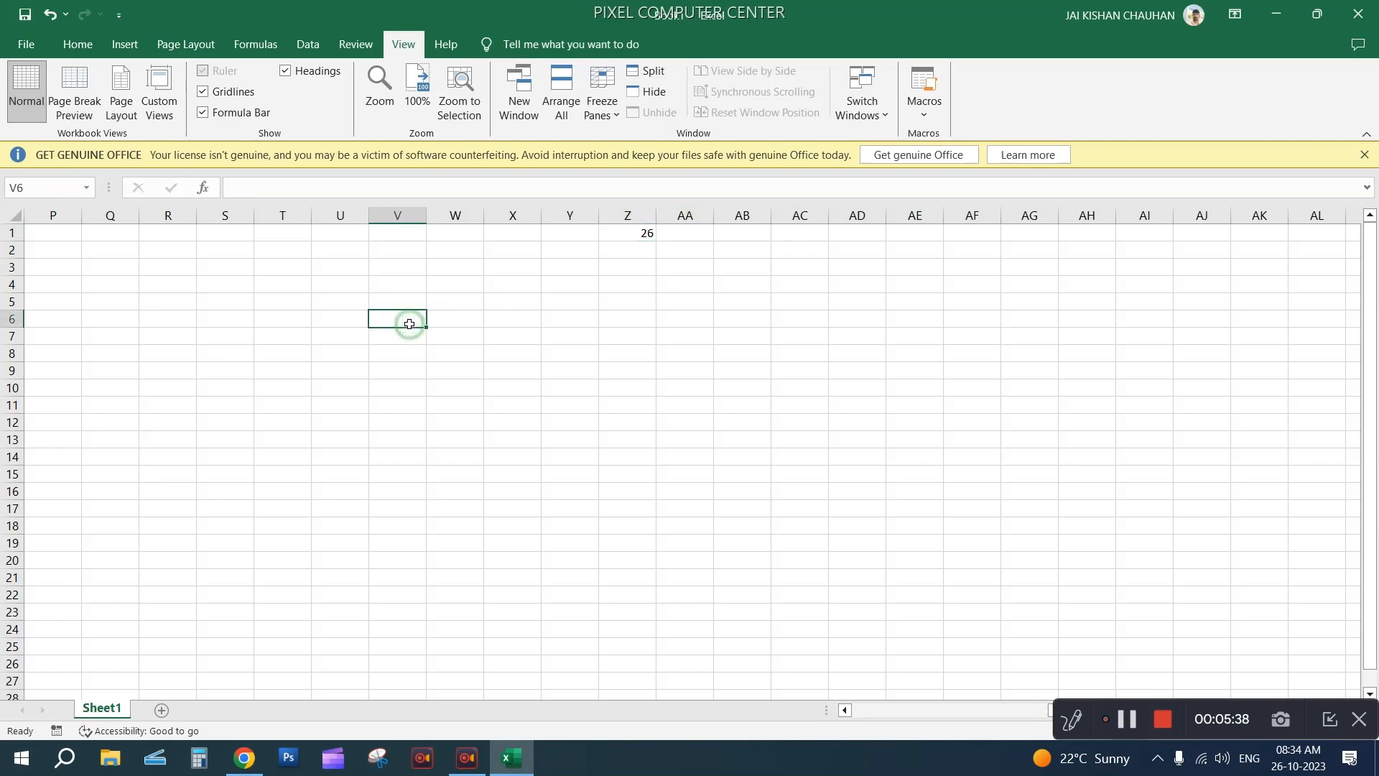
text(11)
key(Return)
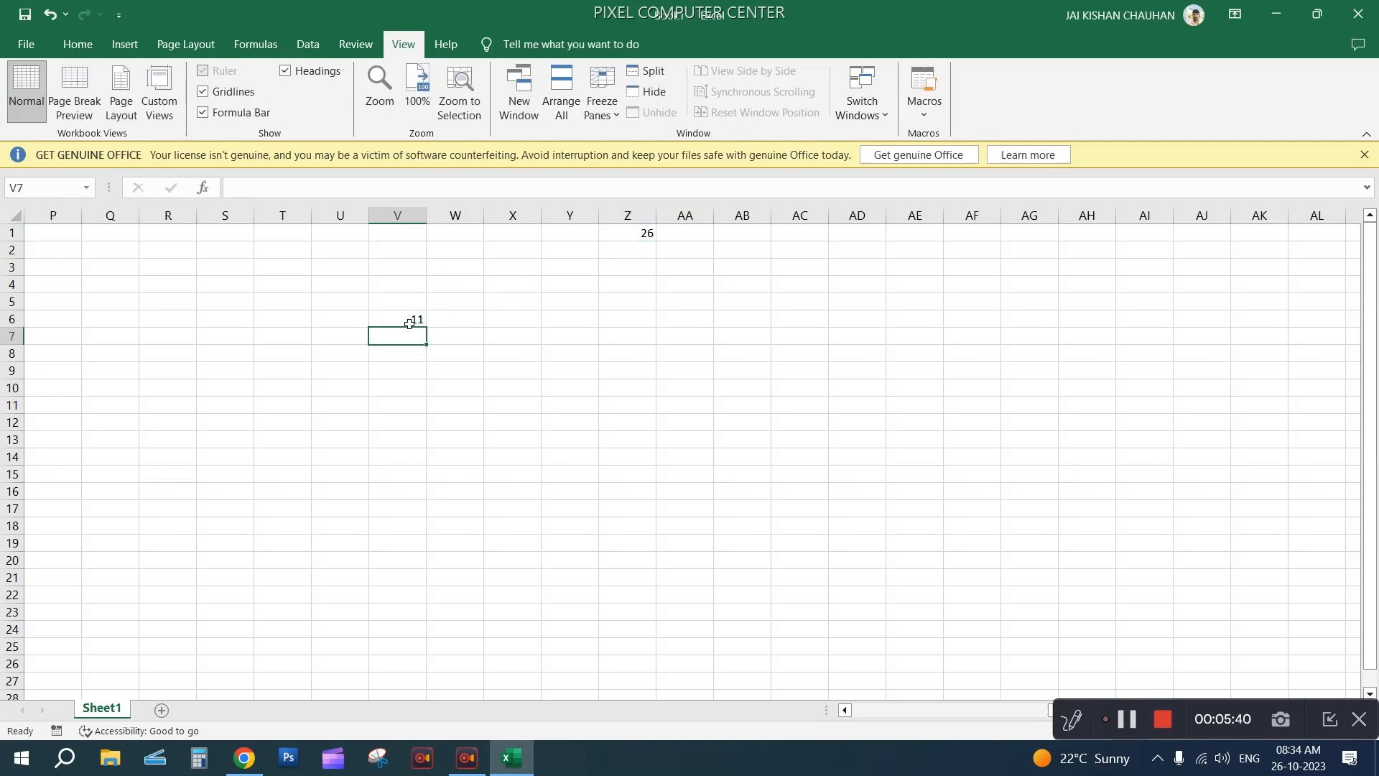
text(12)
click(354, 315)
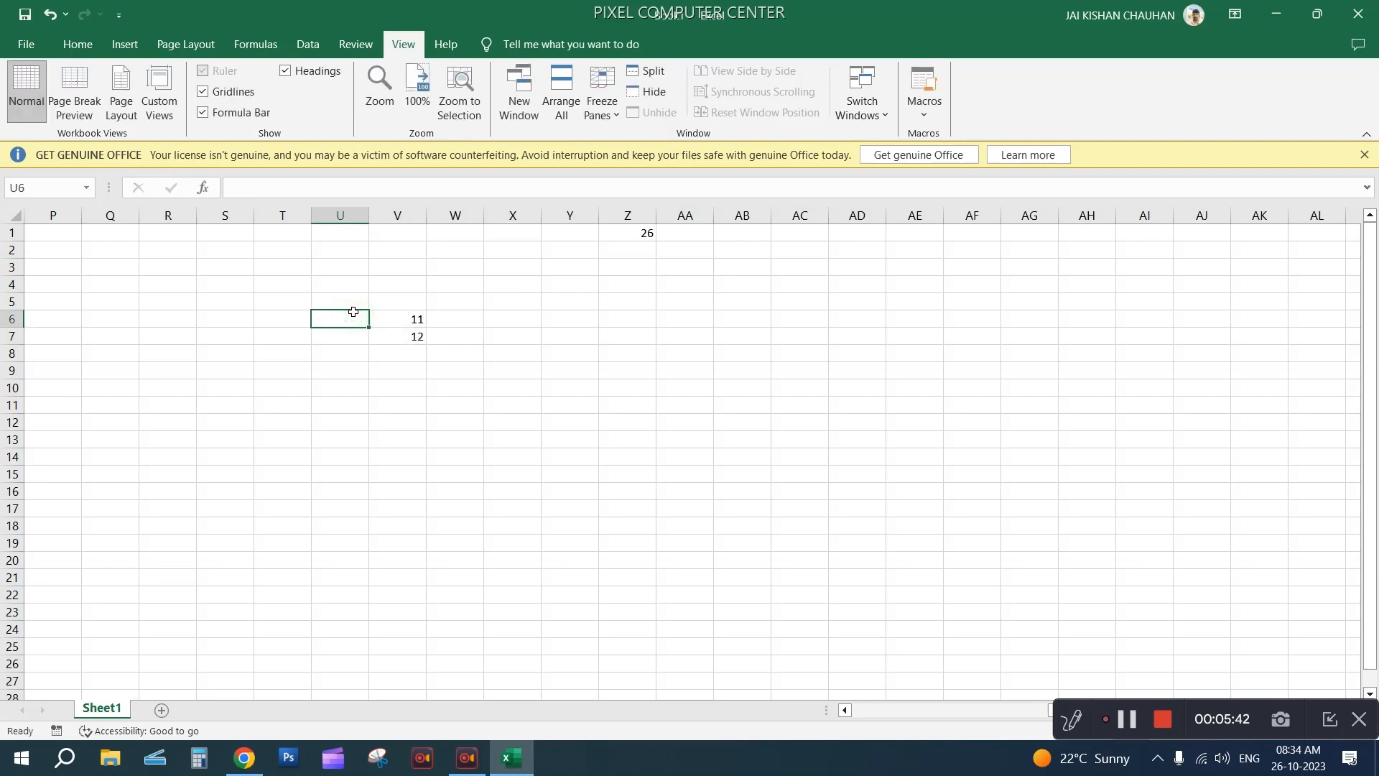
text(1)
key(Return)
text(2)
key(Return)
drag(354, 311, 1167, 529)
click(632, 424)
Examine cells U15, Z15 and Z6 in the number grid and the column number in cell Z1
click(365, 479)
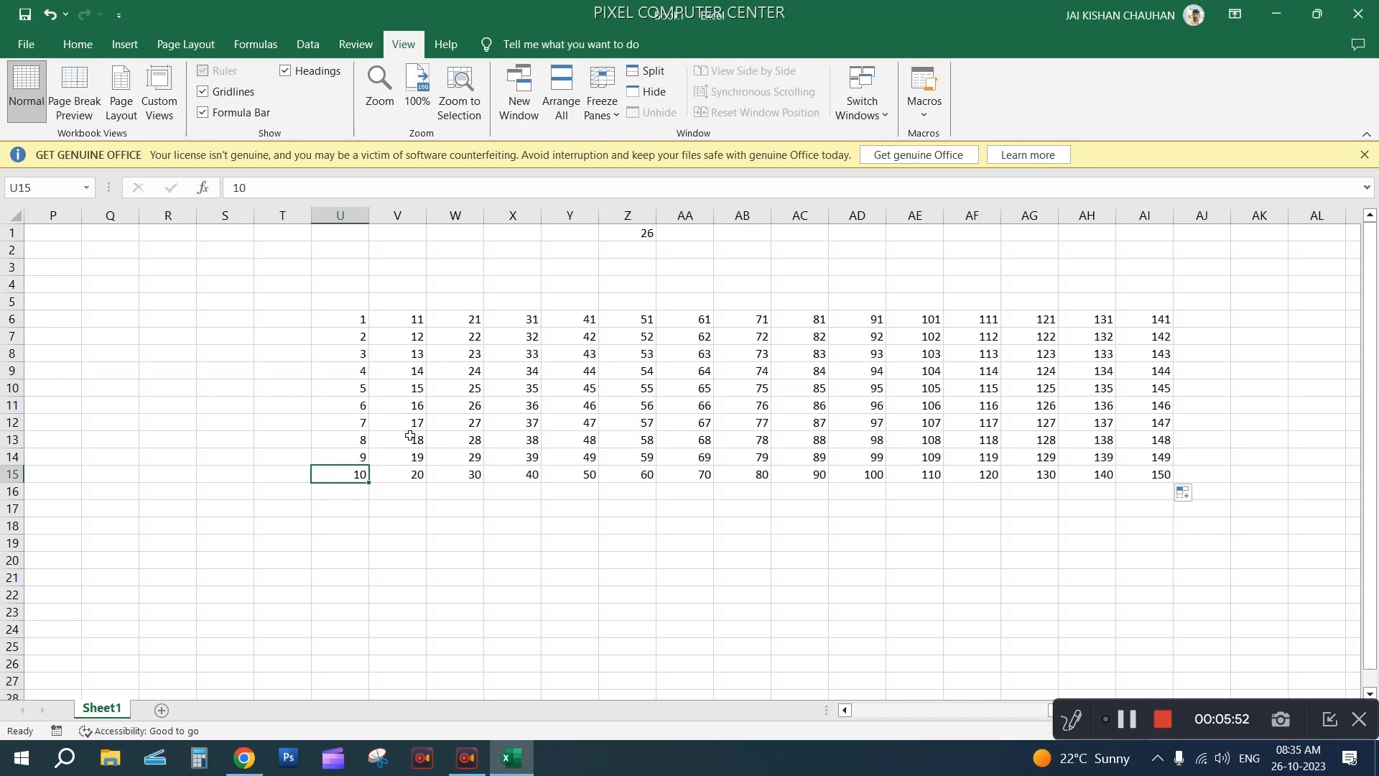
click(631, 474)
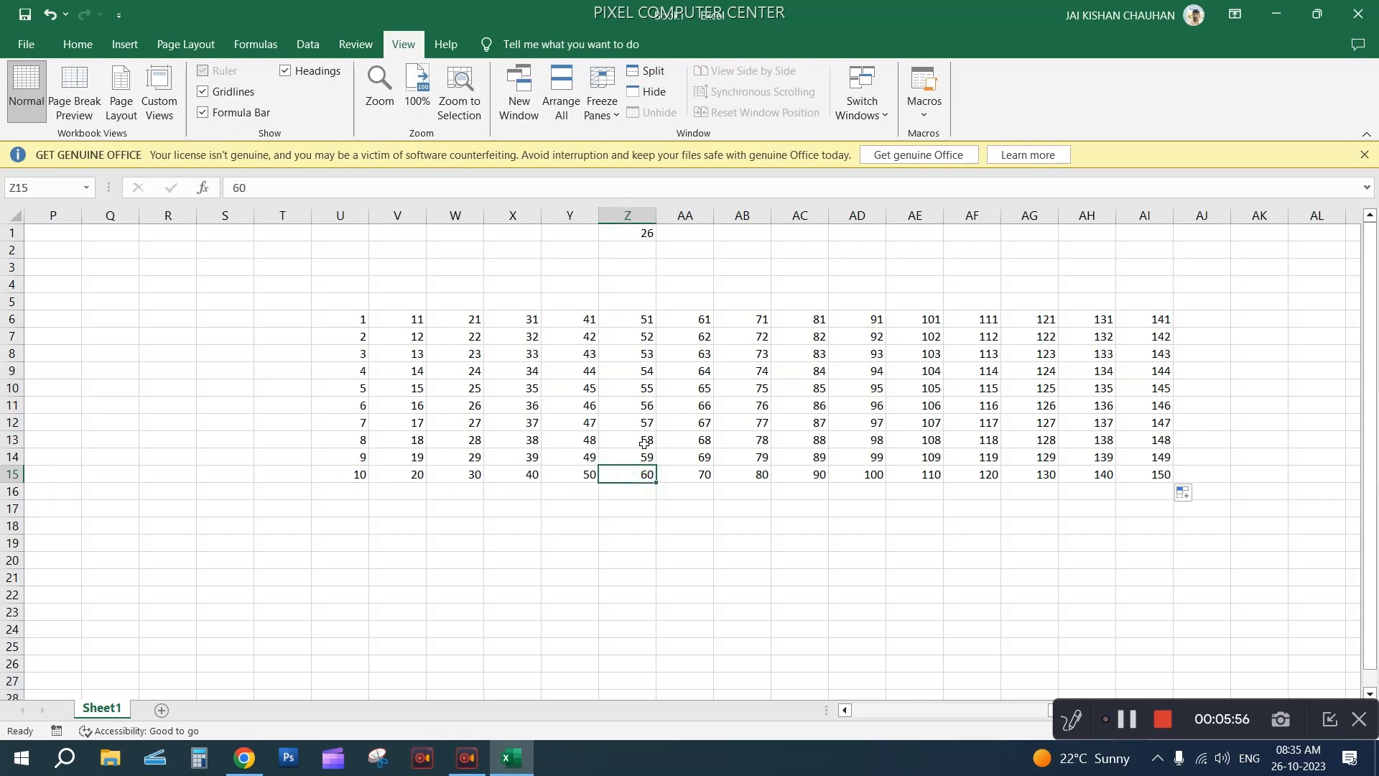
click(644, 321)
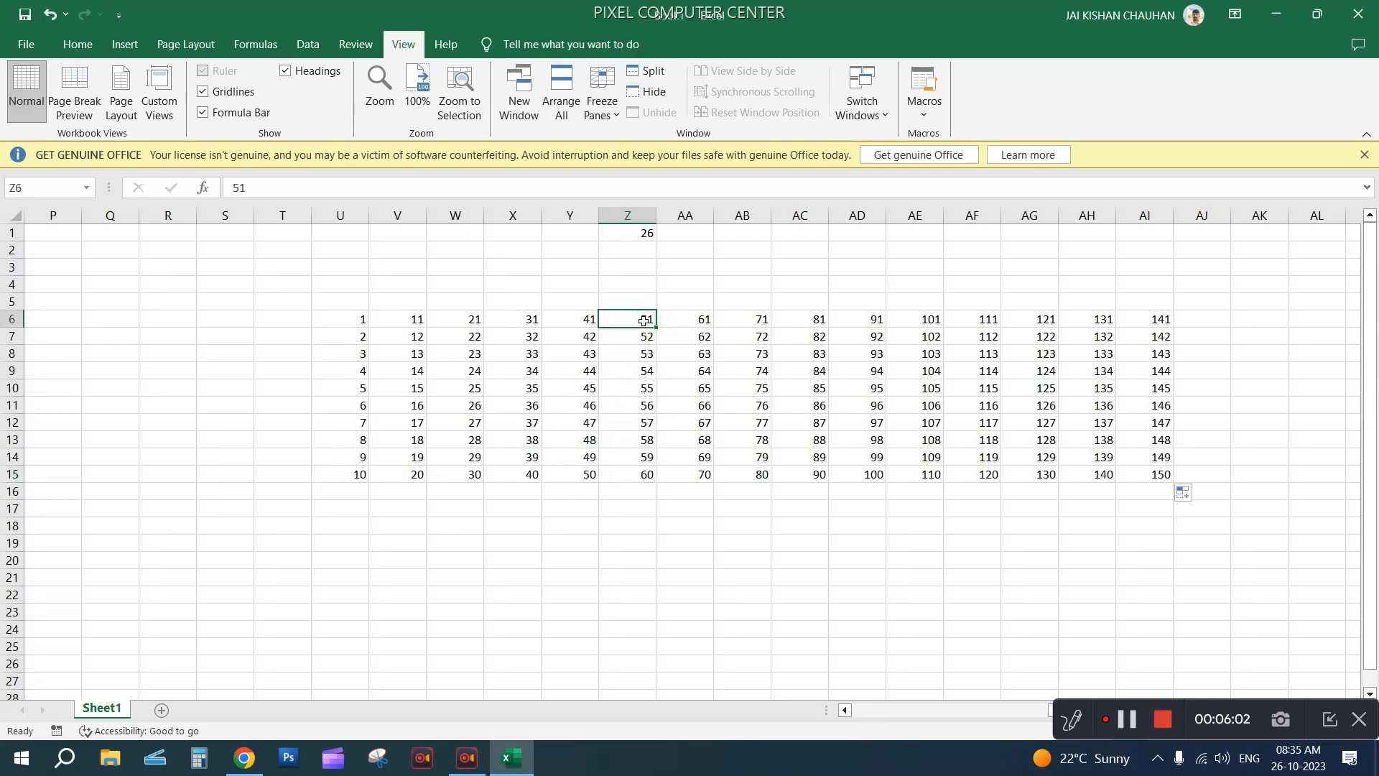
click(805, 266)
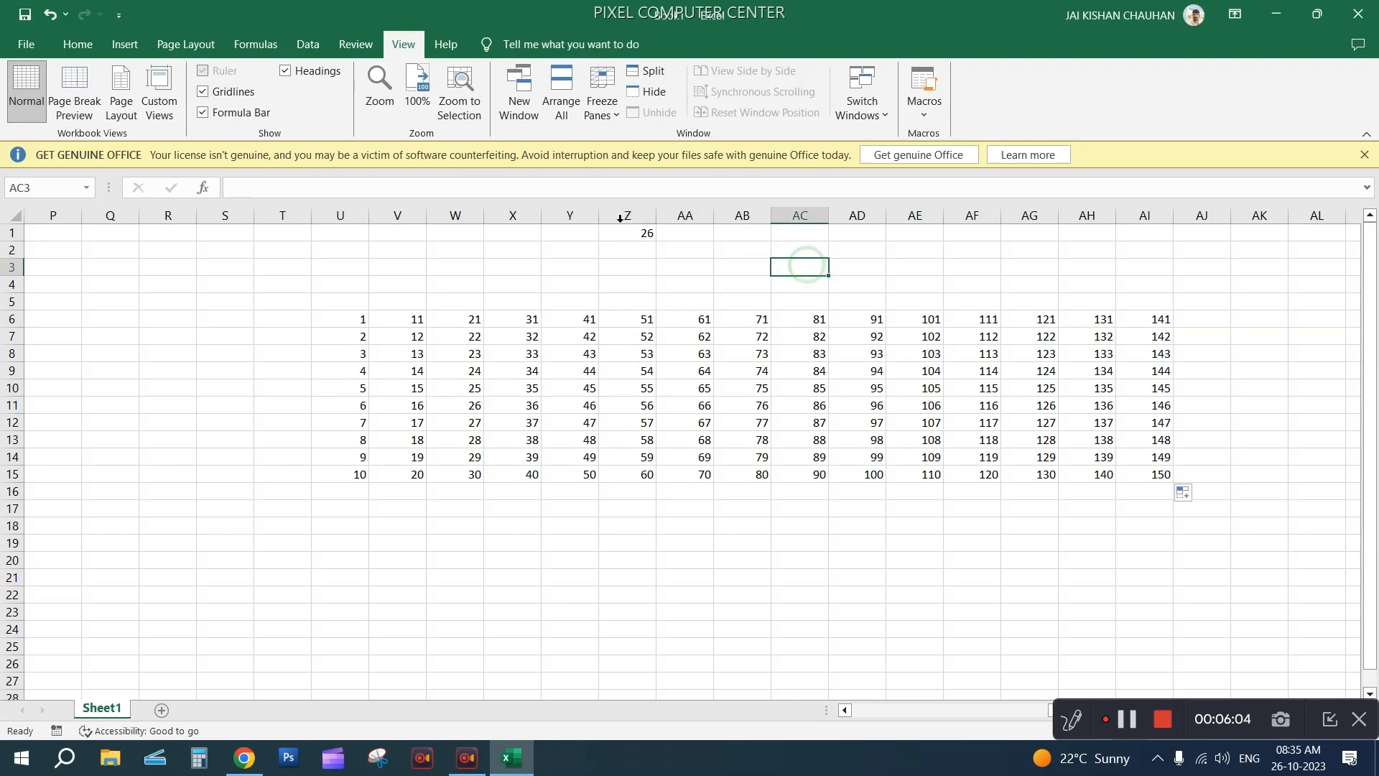
click(622, 216)
click(630, 233)
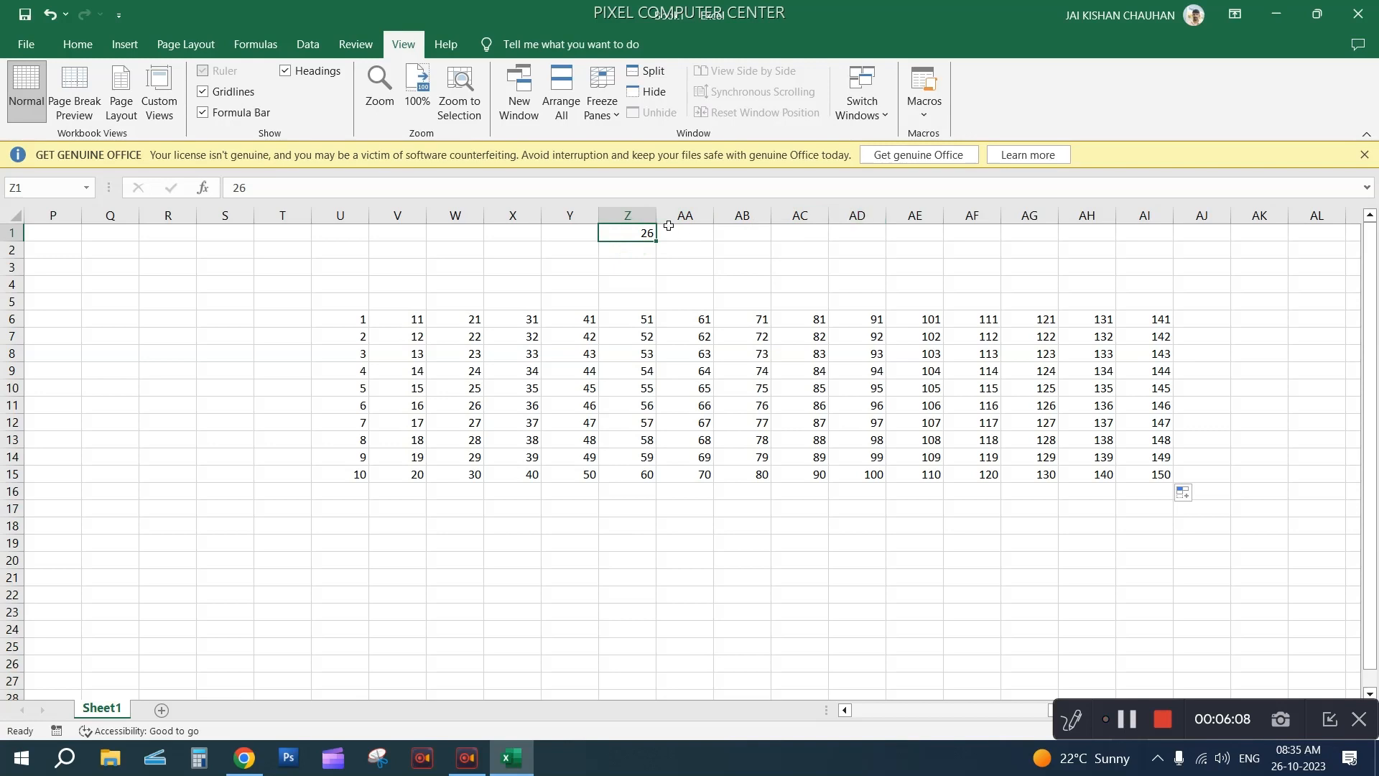
drag(616, 252, 625, 234)
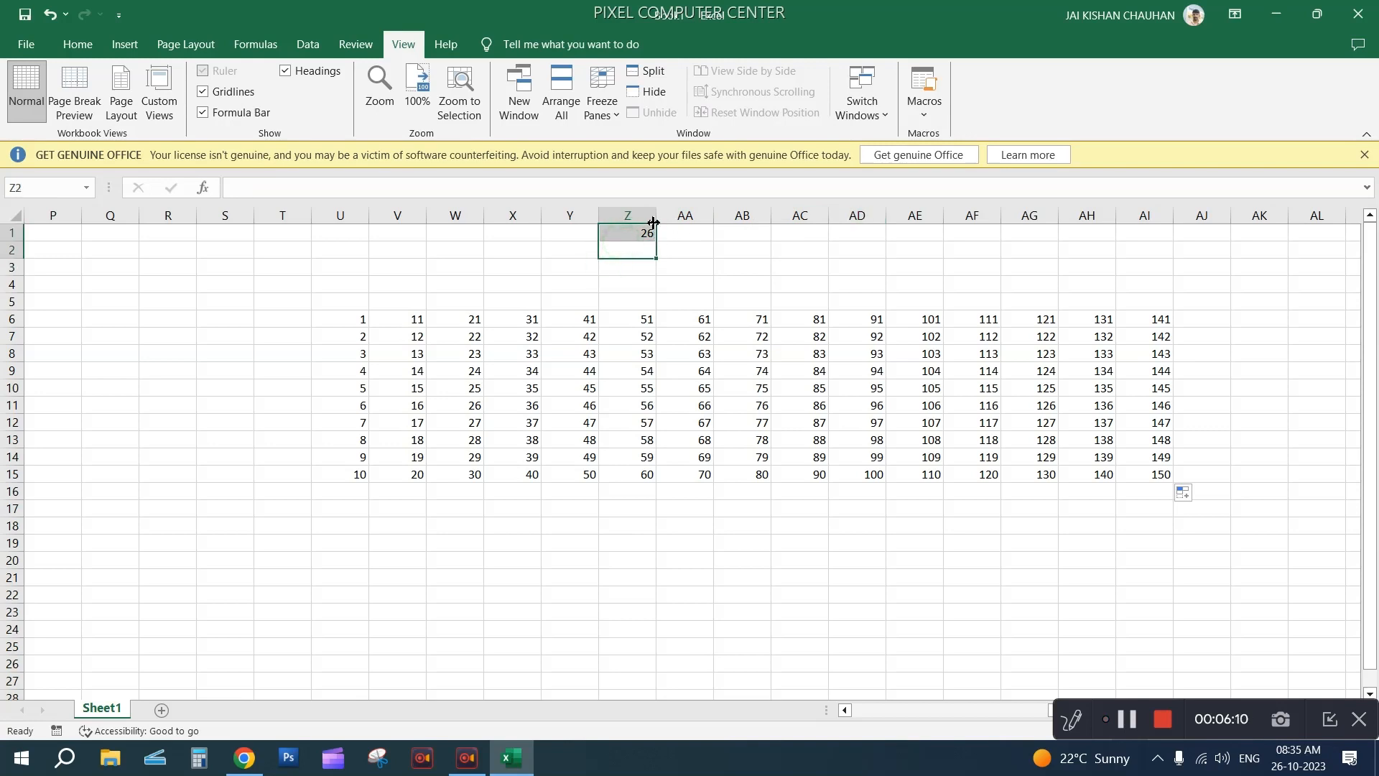
click(635, 269)
click(625, 232)
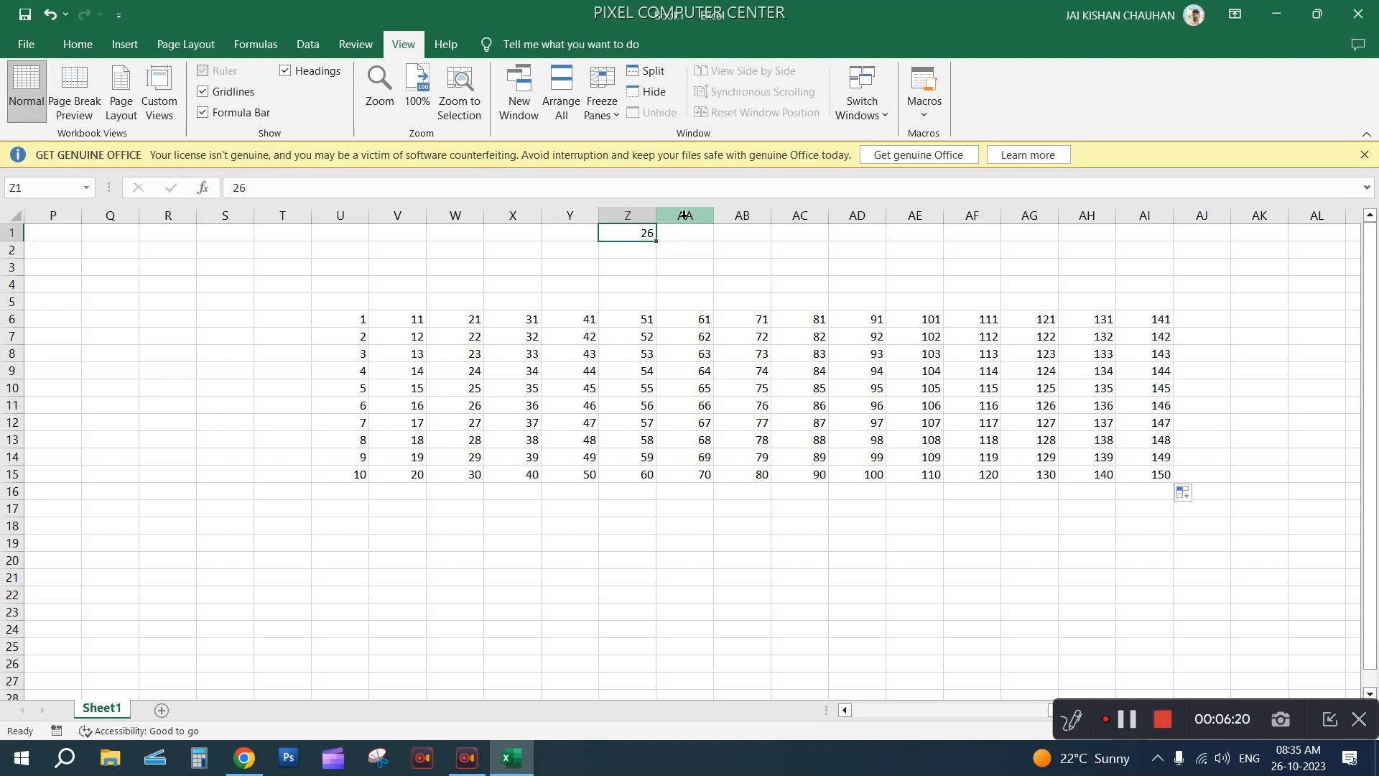
Enter the text 26+1 in cell AA1
click(684, 243)
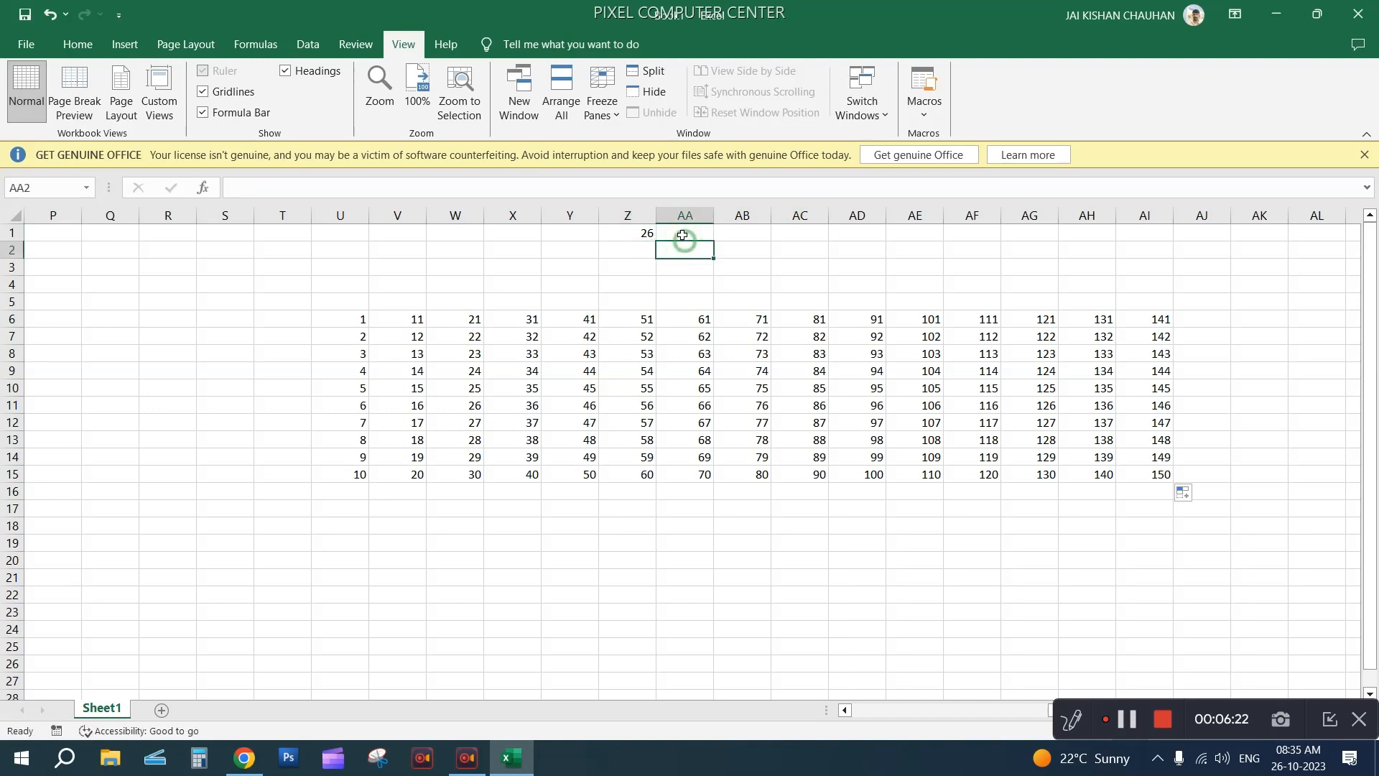
click(683, 235)
text(26+1)
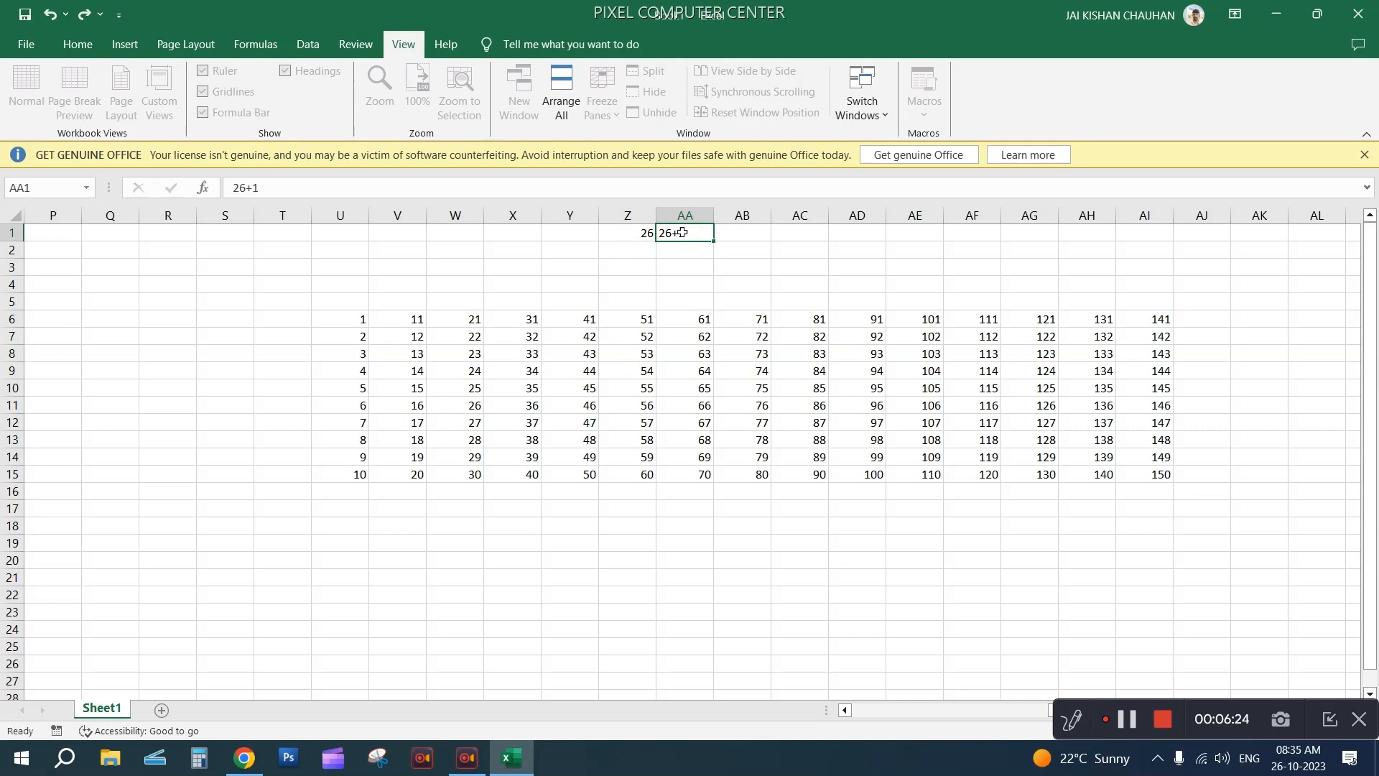
key(Return)
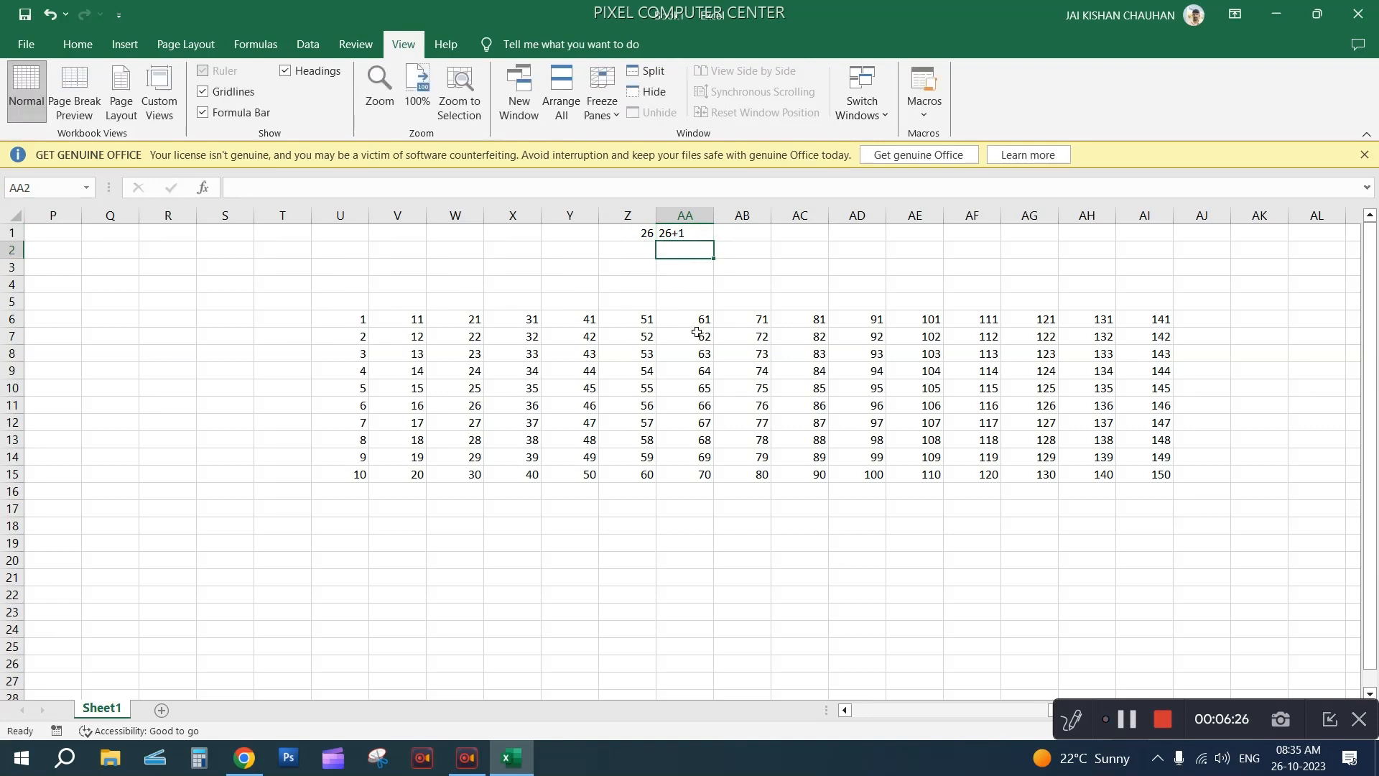
Select cell AB1 and highlight column AC to examine the headings that follow AA
click(737, 230)
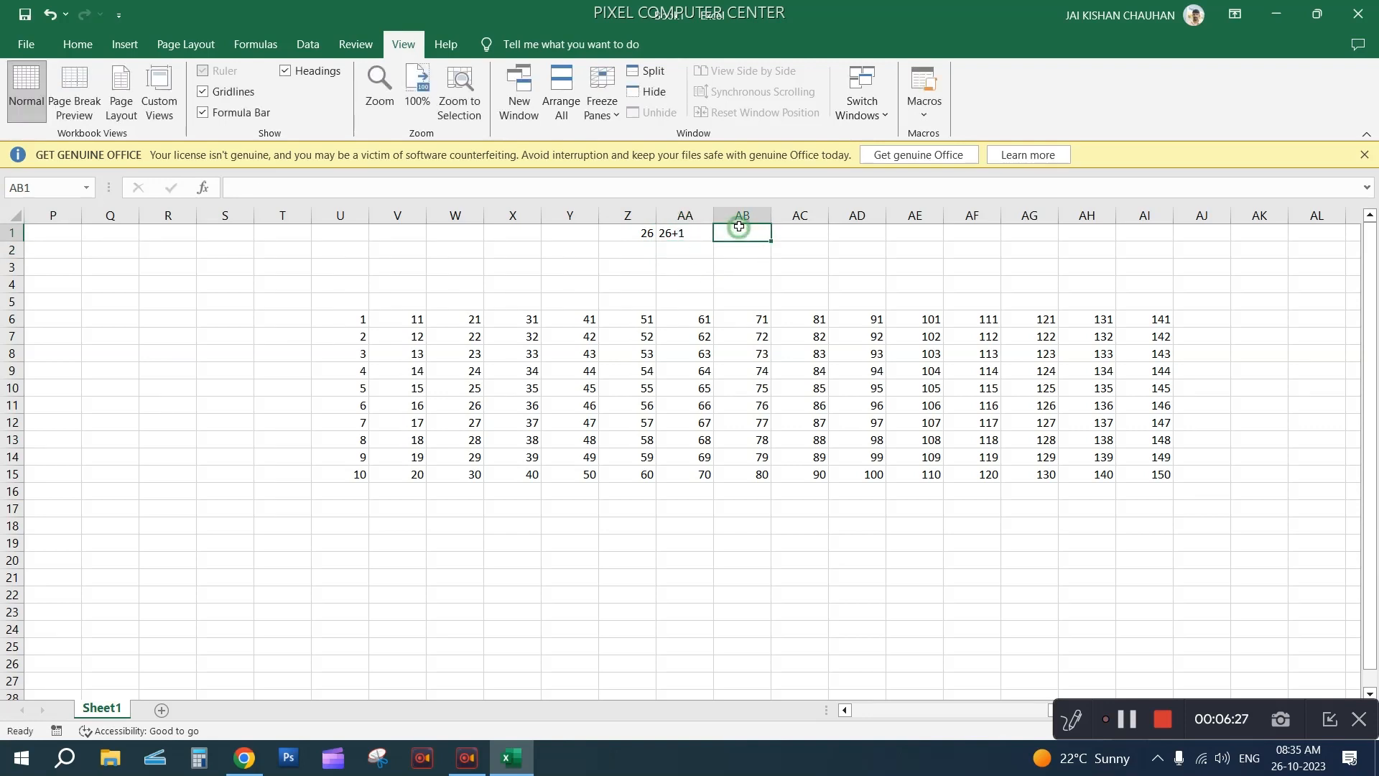
click(788, 217)
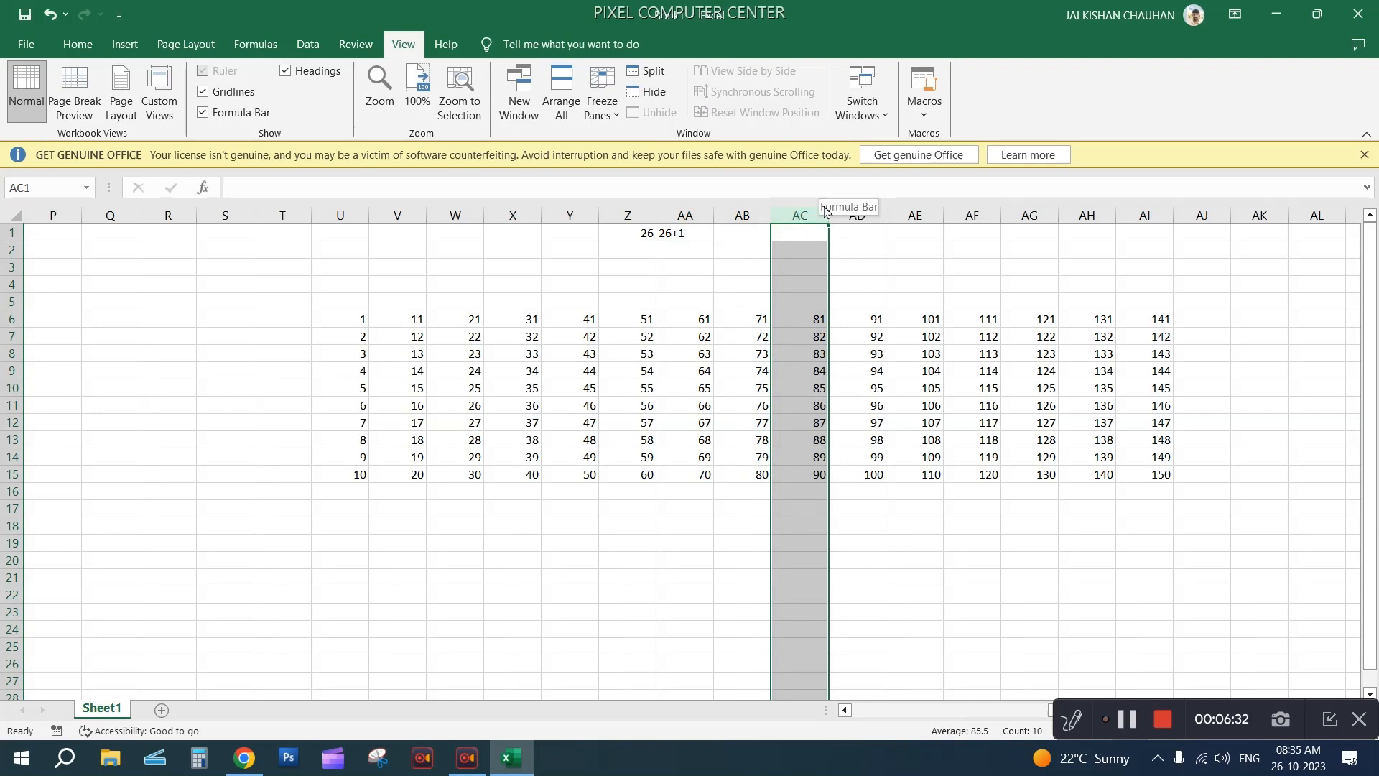
Clear the number grid by deleting the contents of the range U4:AI18
click(893, 238)
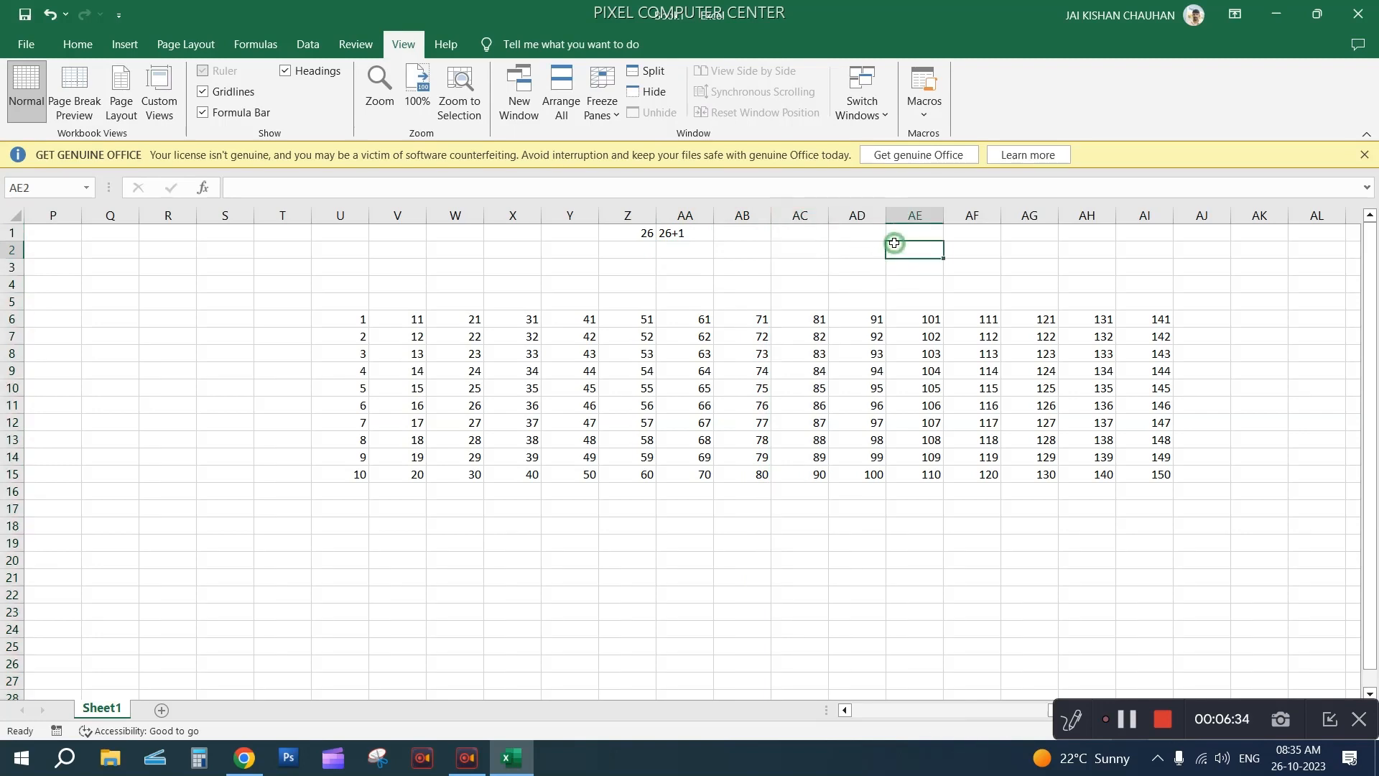
mouse_move(321, 287)
mouse_down()
mouse_move(703, 467)
mouse_move(1063, 542)
mouse_move(1155, 530)
mouse_up()
key(Delete)
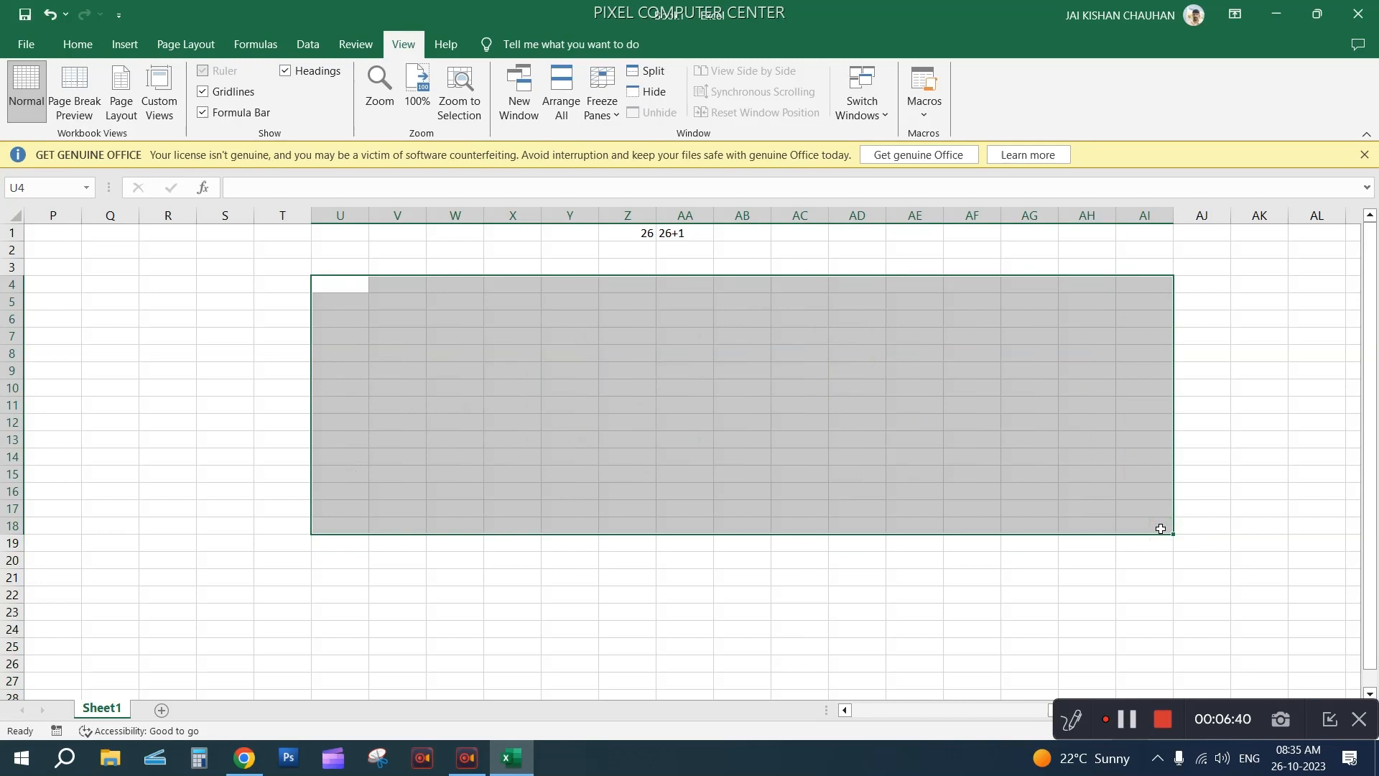
click(1148, 496)
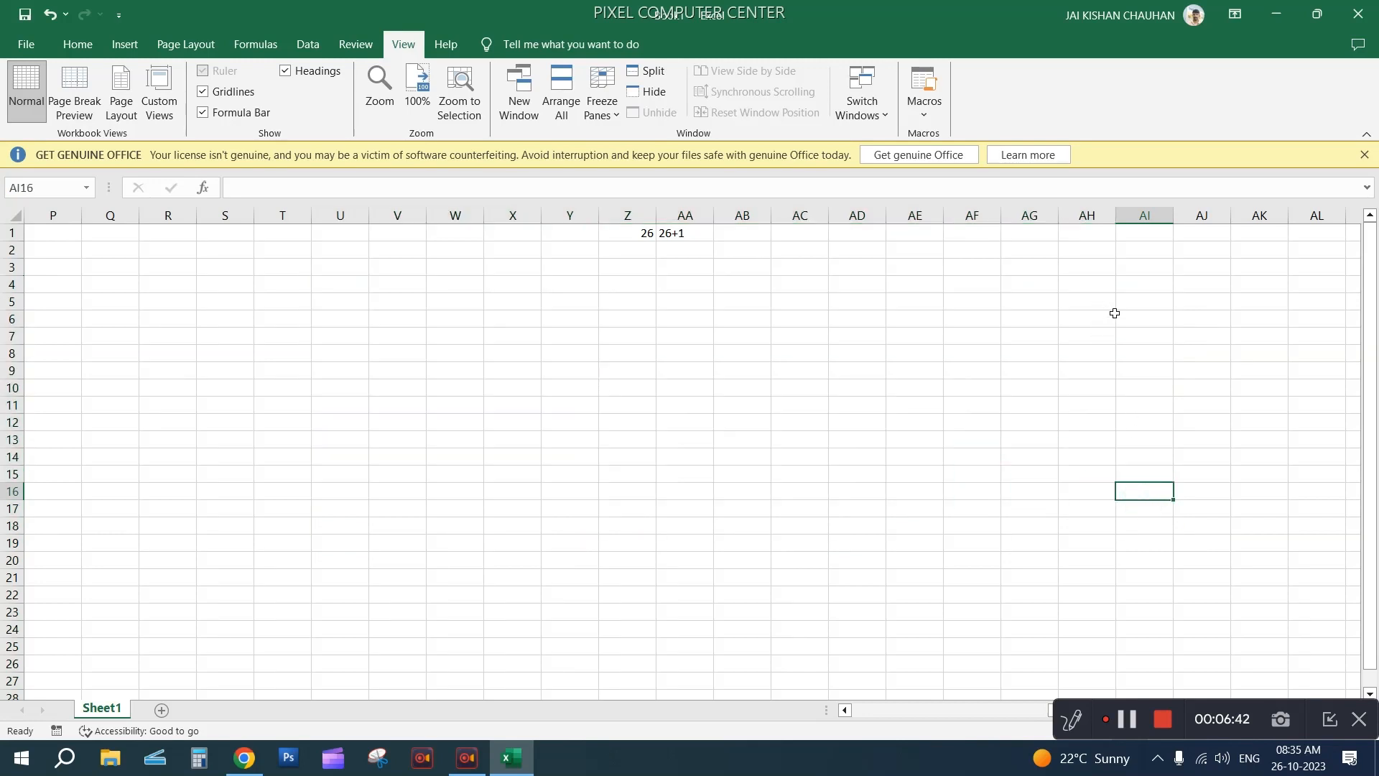
click(1153, 267)
click(1138, 237)
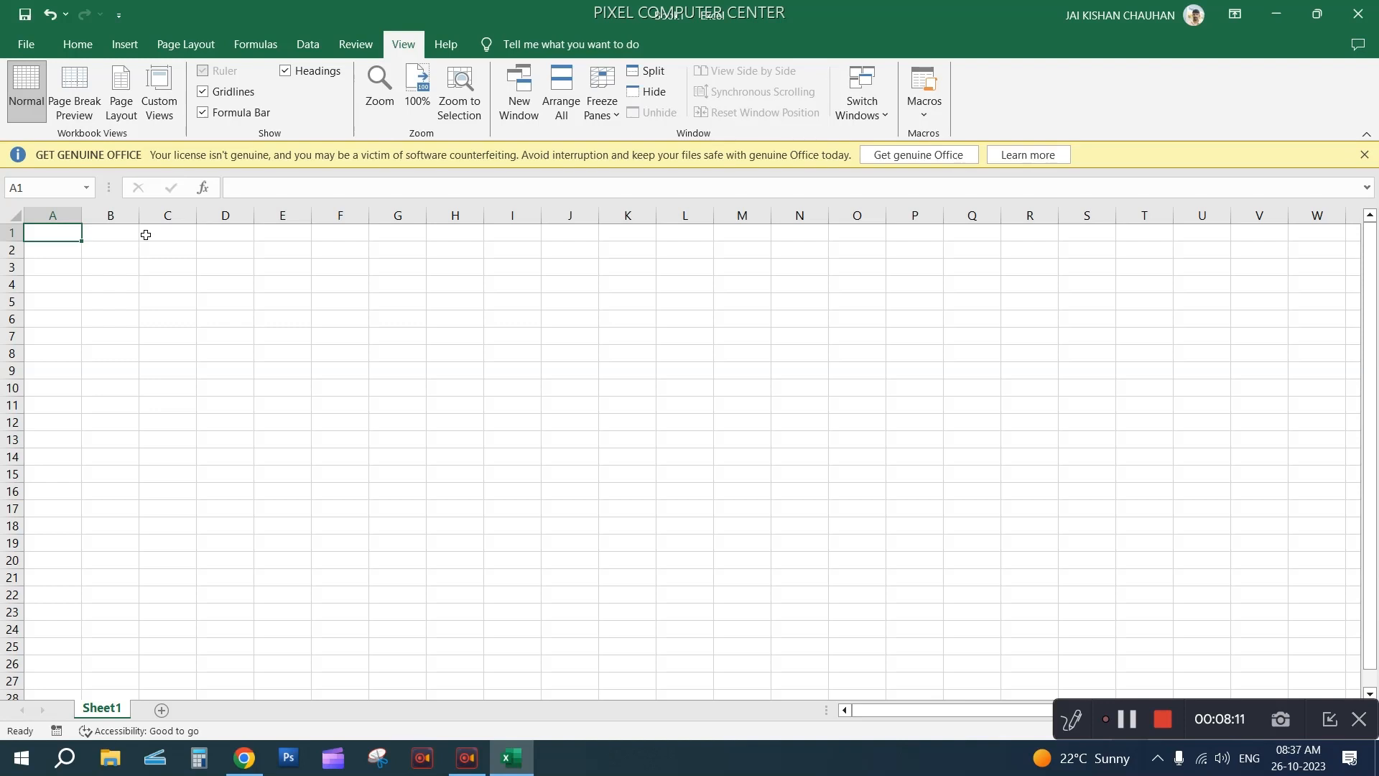
Select individual empty cells across columns B to F to examine how each cell's address combines its column letter and row number
click(133, 263)
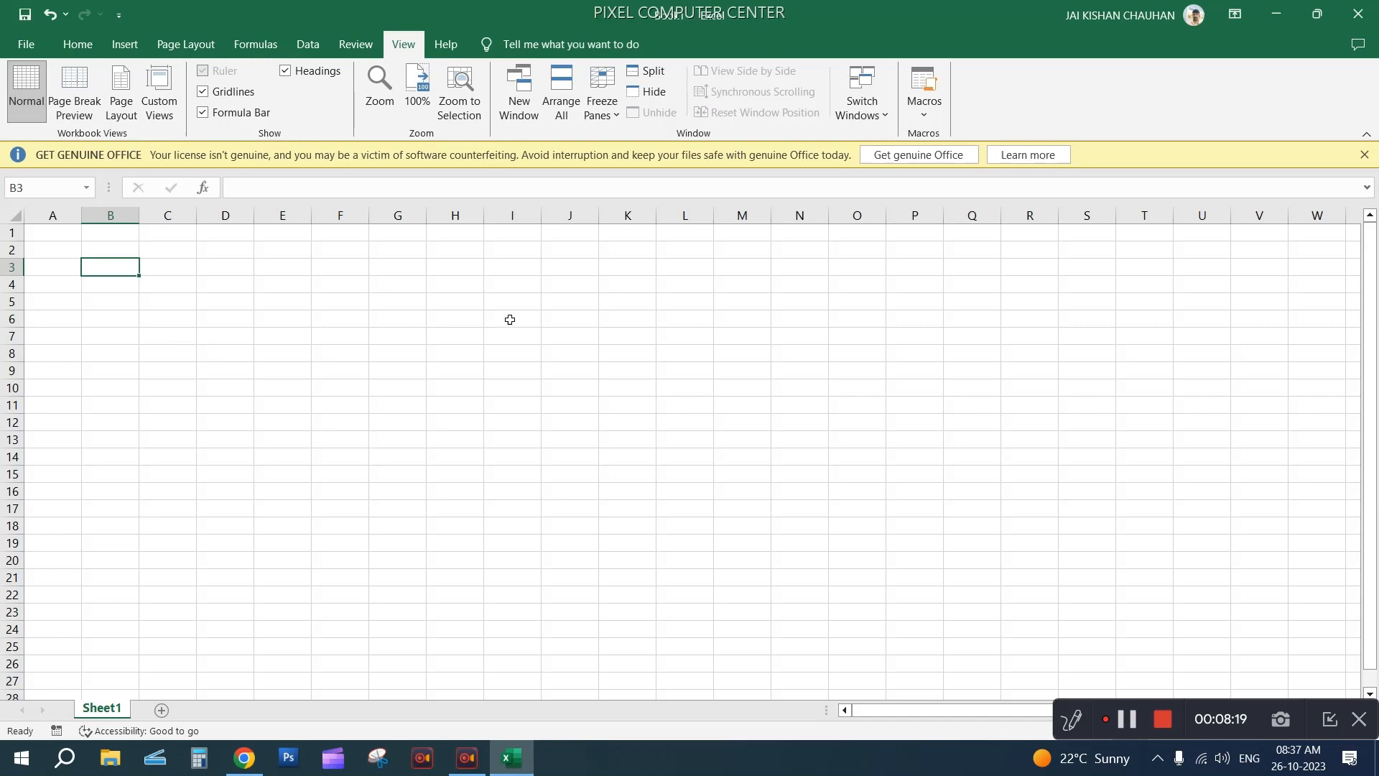
click(245, 287)
click(179, 247)
click(169, 281)
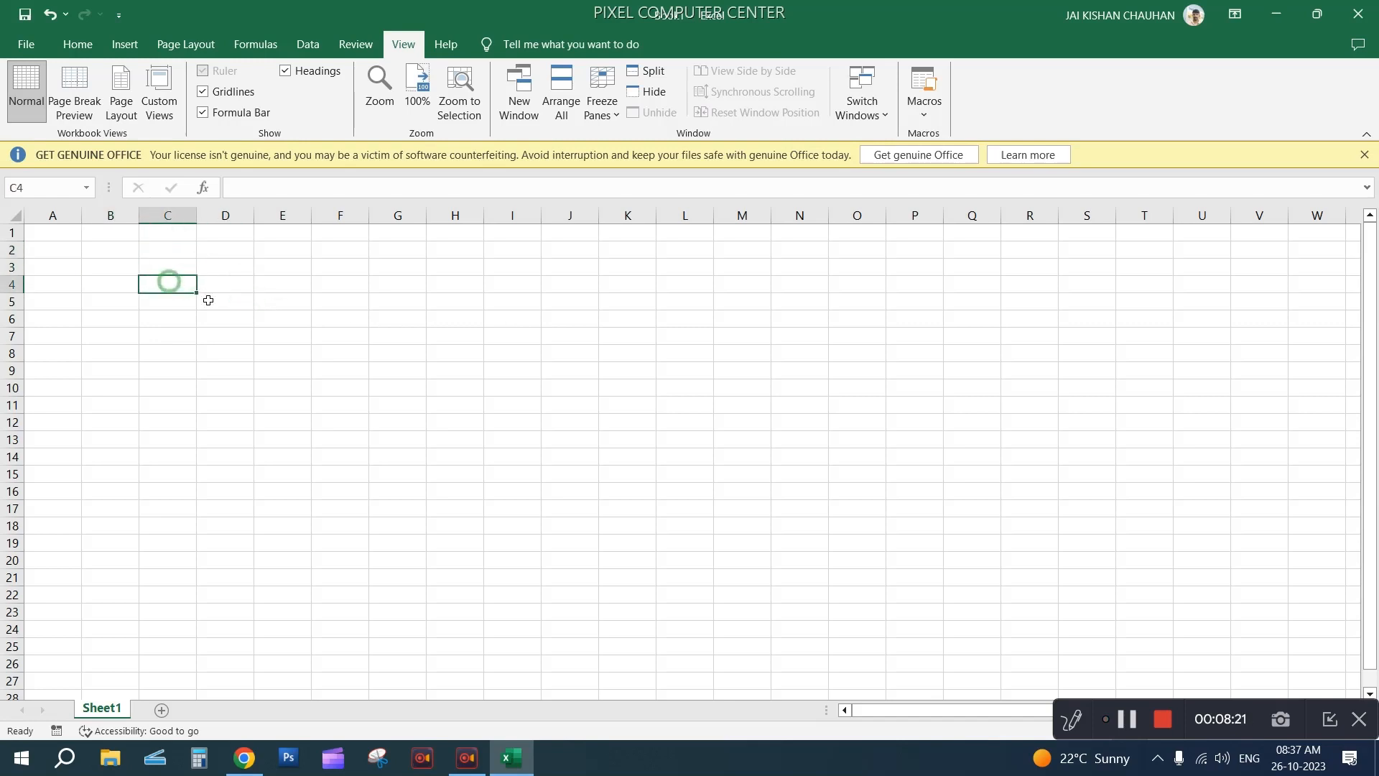
click(244, 302)
click(268, 277)
click(332, 309)
click(324, 386)
click(258, 382)
click(228, 352)
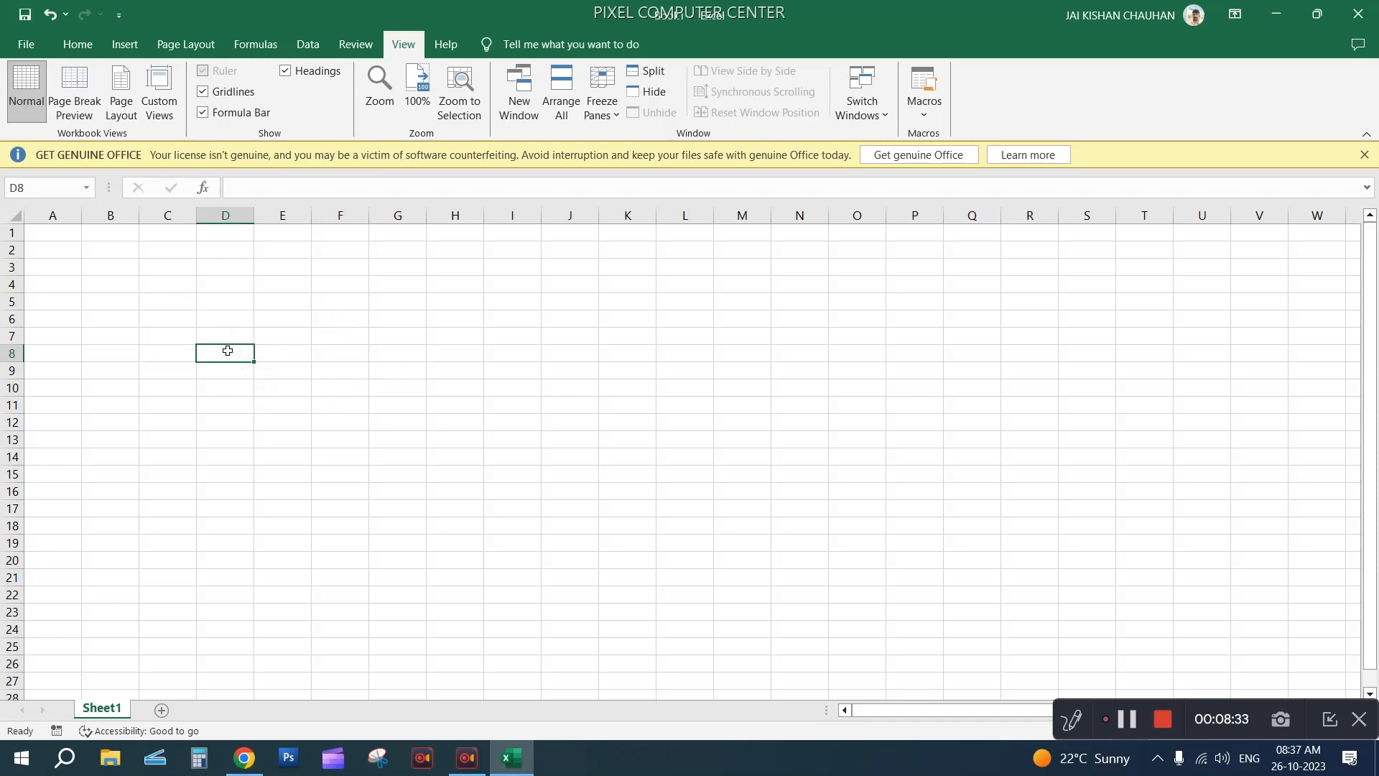
click(188, 278)
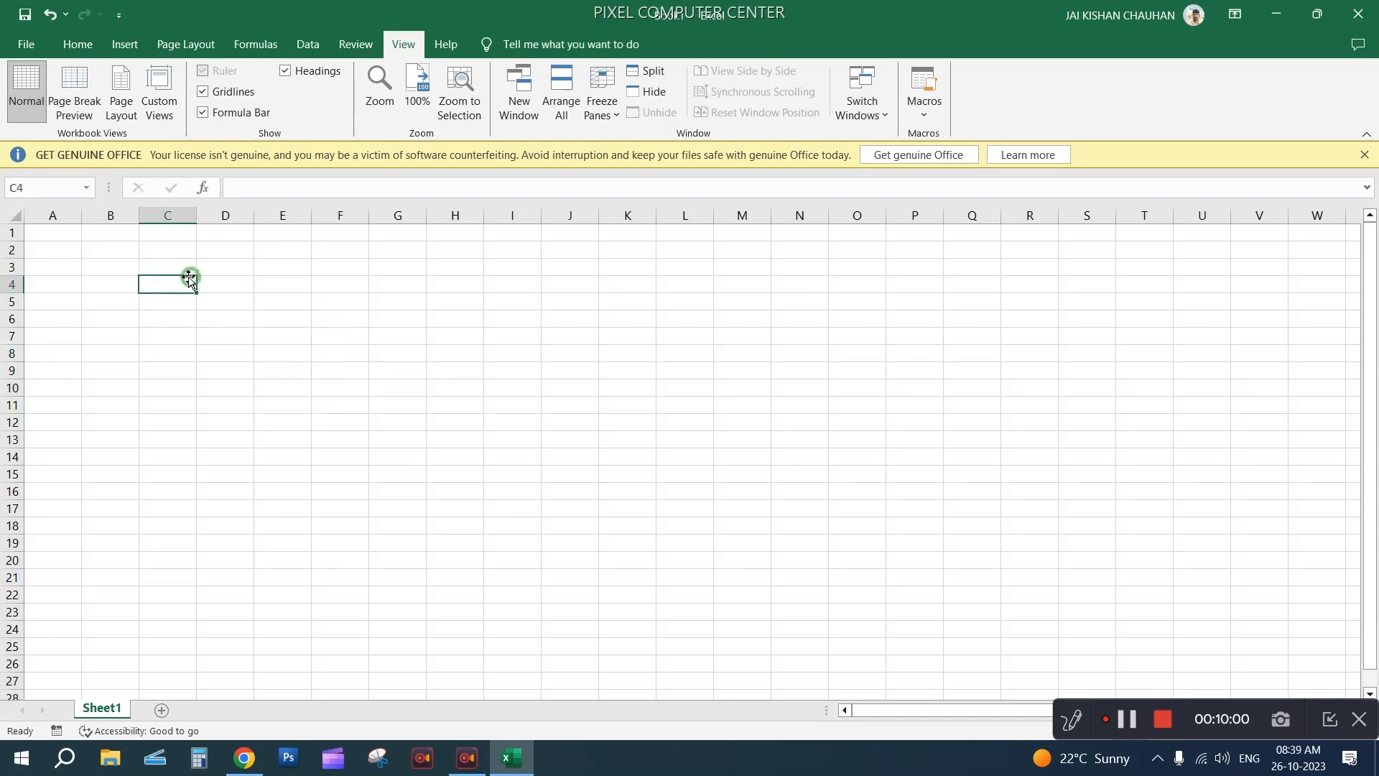
click(137, 289)
click(168, 298)
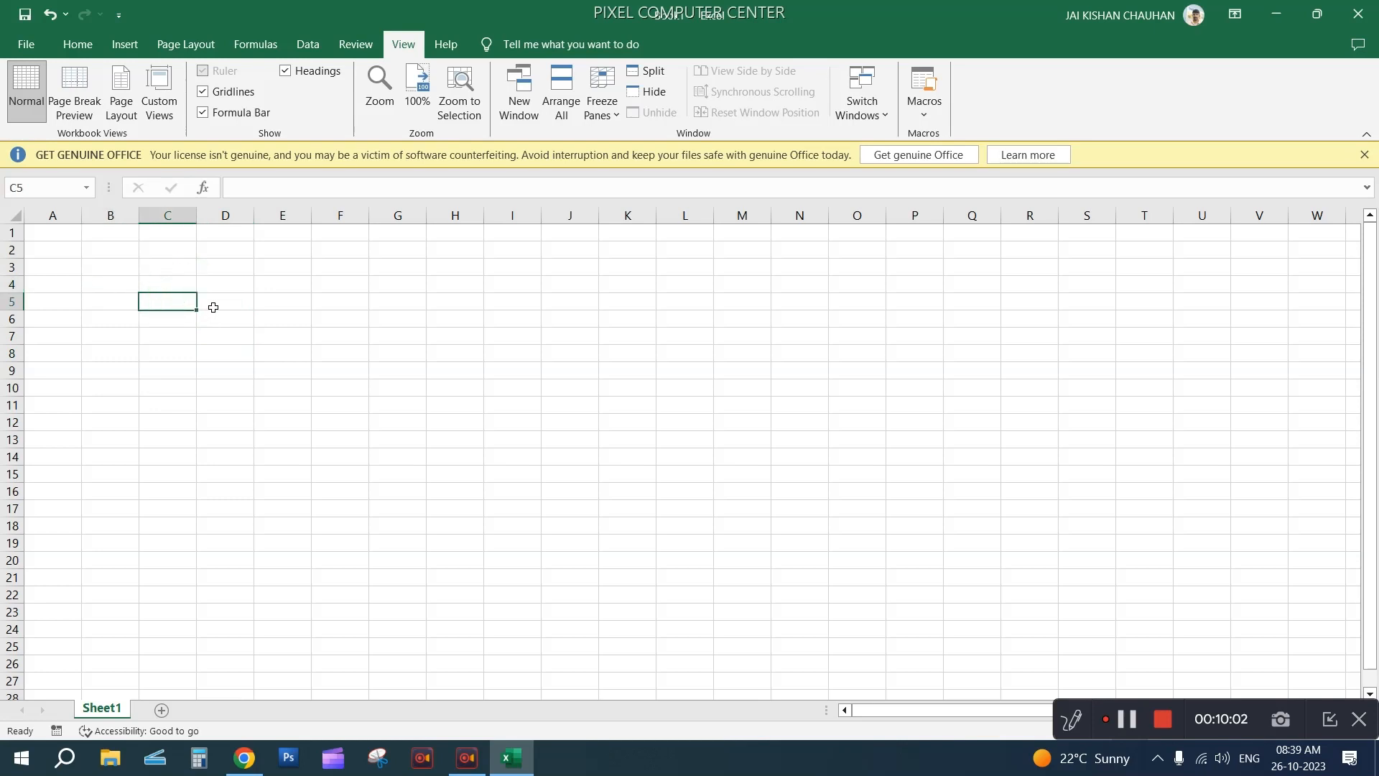
click(214, 307)
click(301, 338)
click(222, 314)
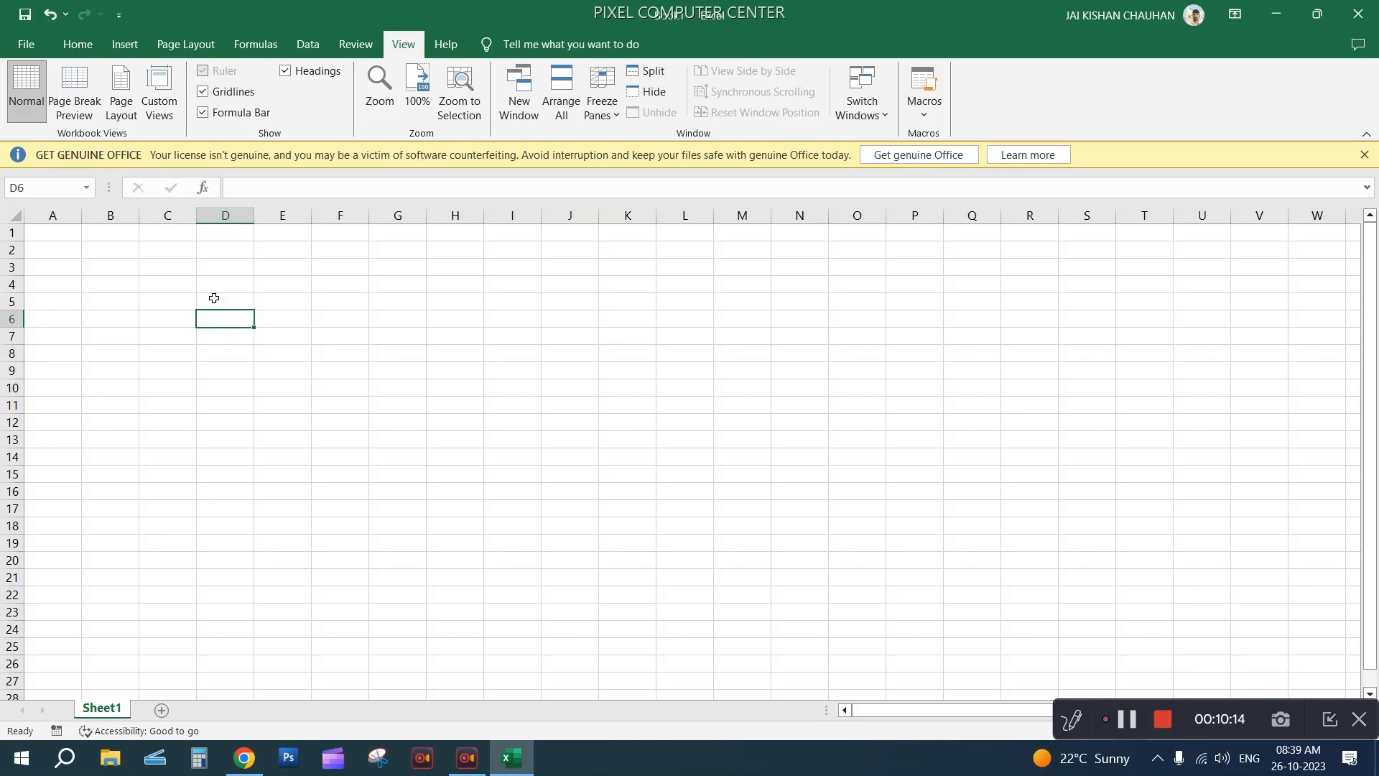
Enter 55 in cell D5, 10 in cell F7 and 20 in cell H4
click(214, 298)
text(55)
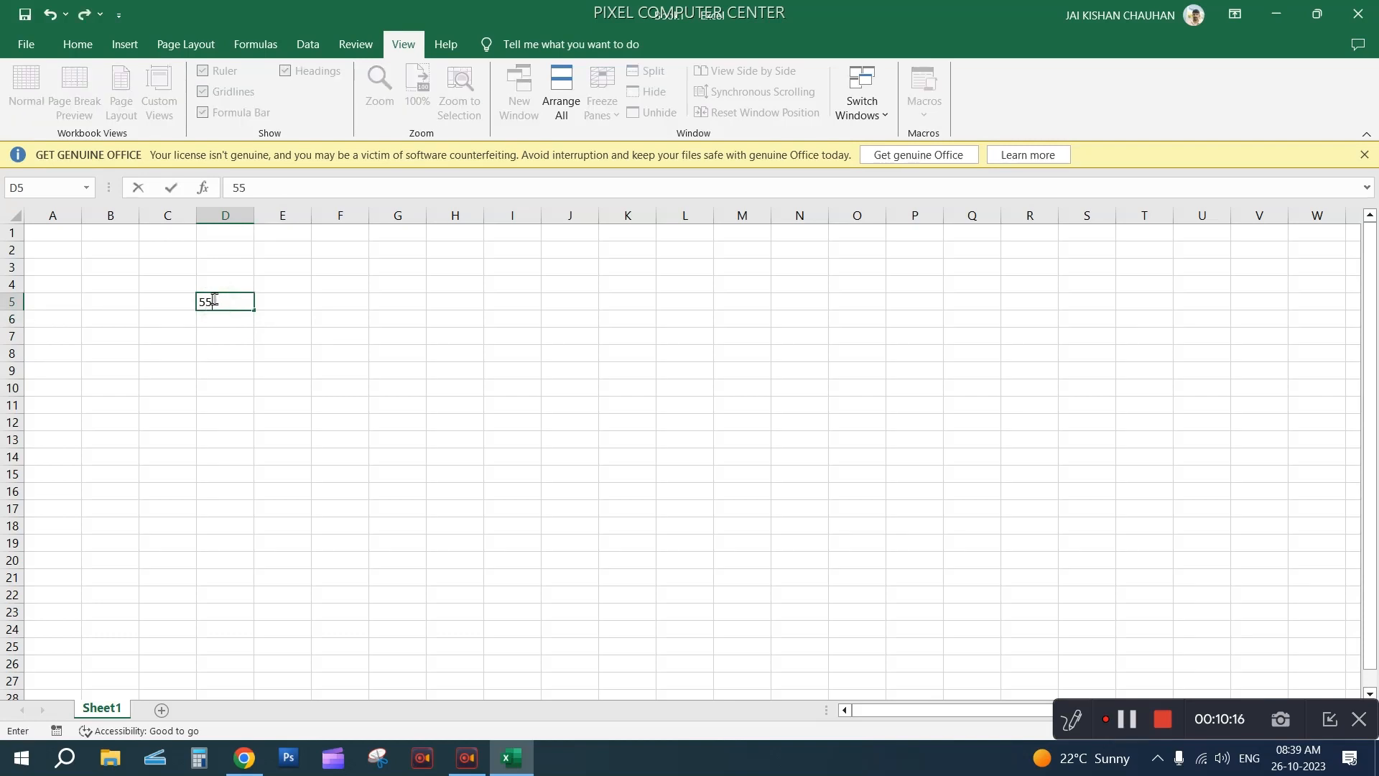
key(Tab)
click(292, 370)
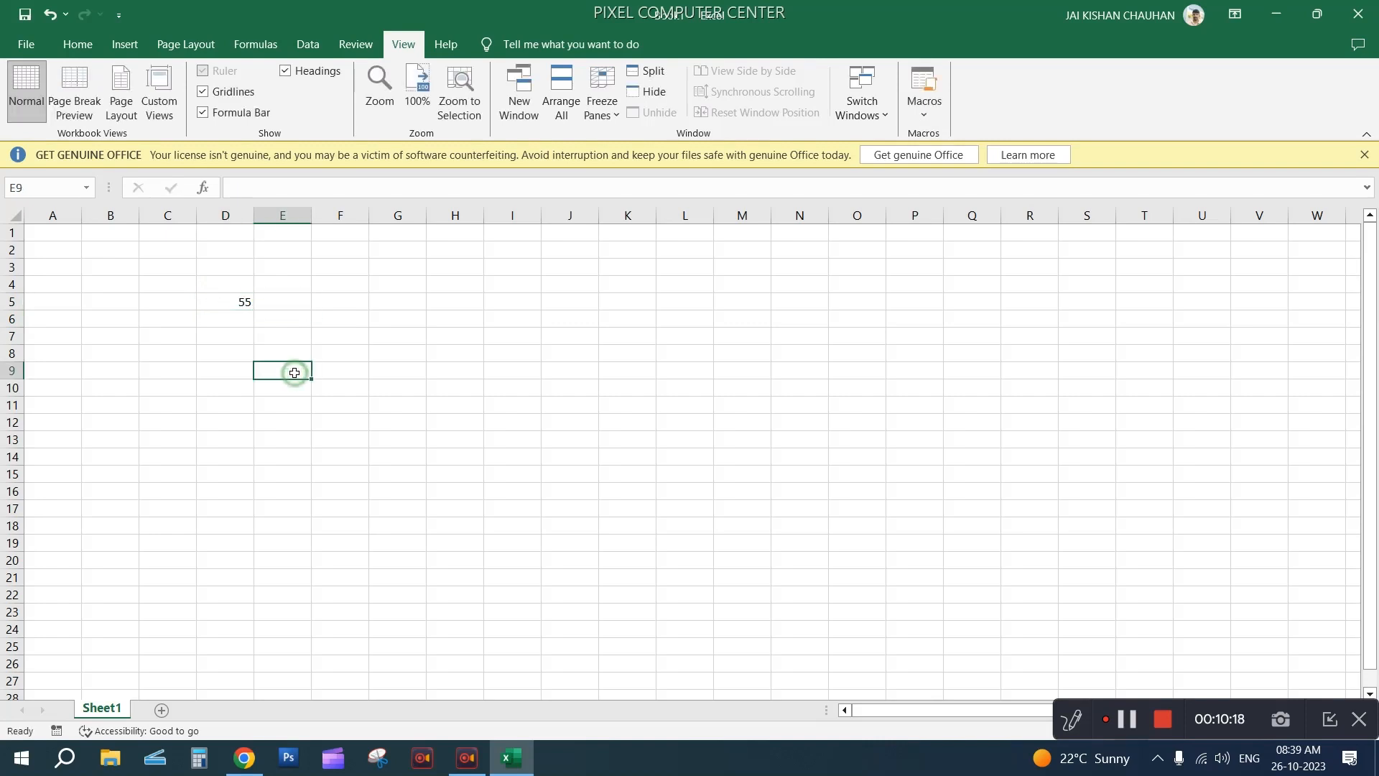
click(363, 327)
text(10)
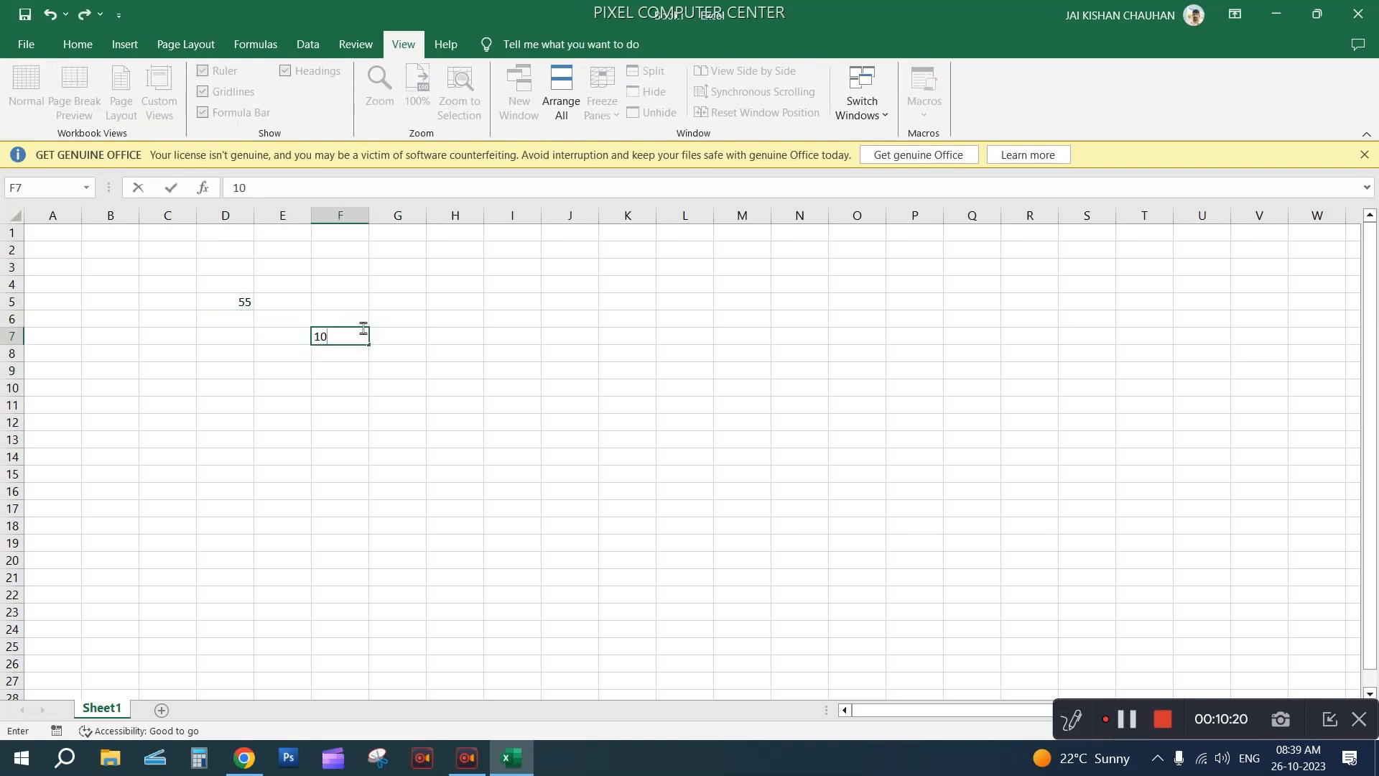
click(479, 290)
text(20)
key(Return)
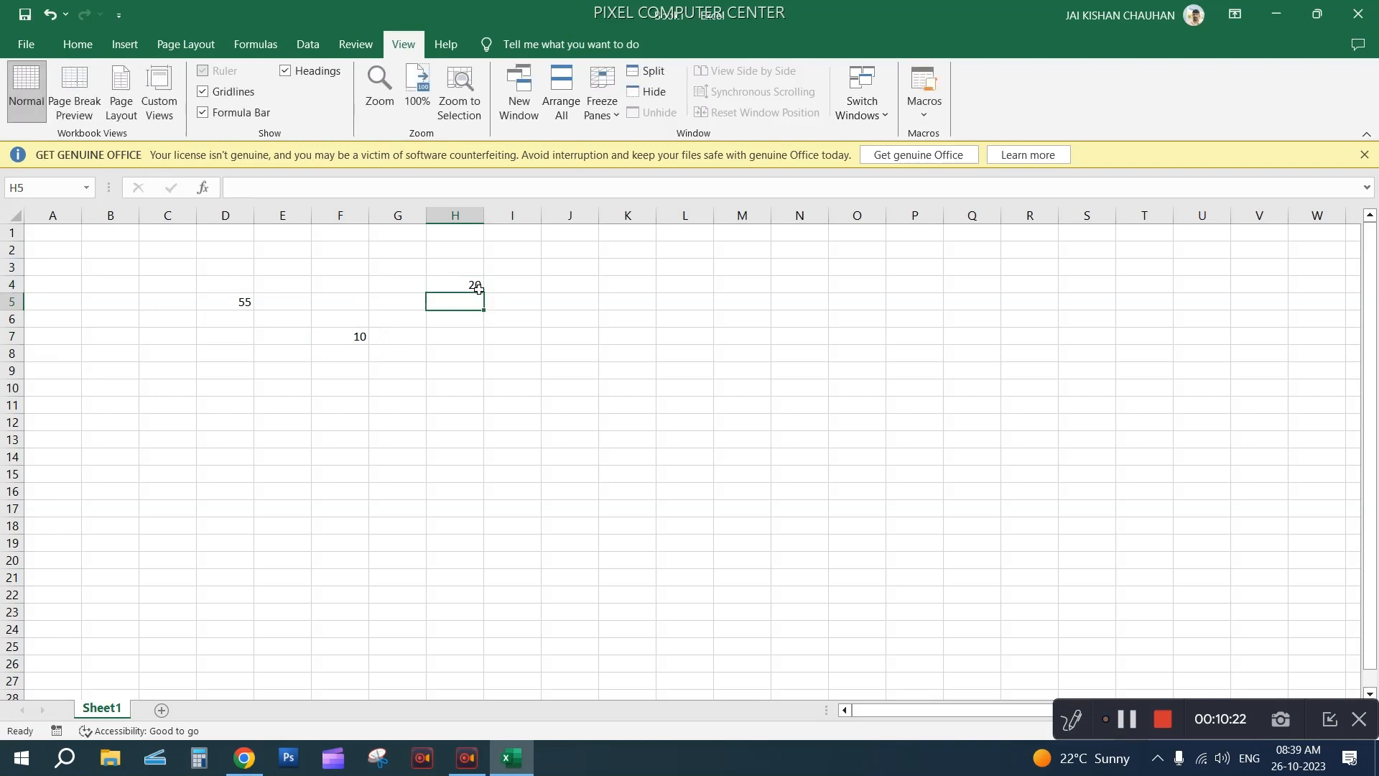
Select the block of cells J4:N13 and a larger block starting at J4 to examine cell ranges
click(589, 319)
click(569, 367)
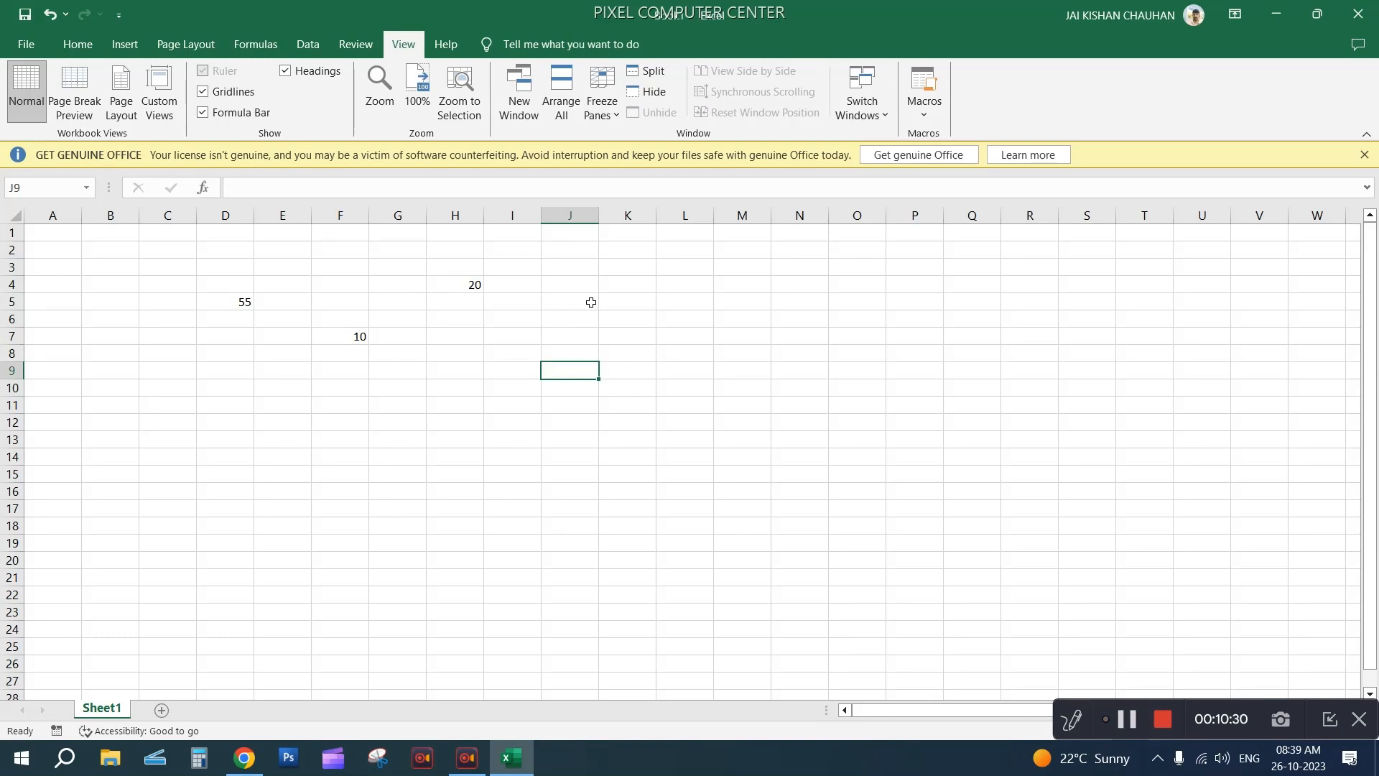
drag(557, 285, 824, 448)
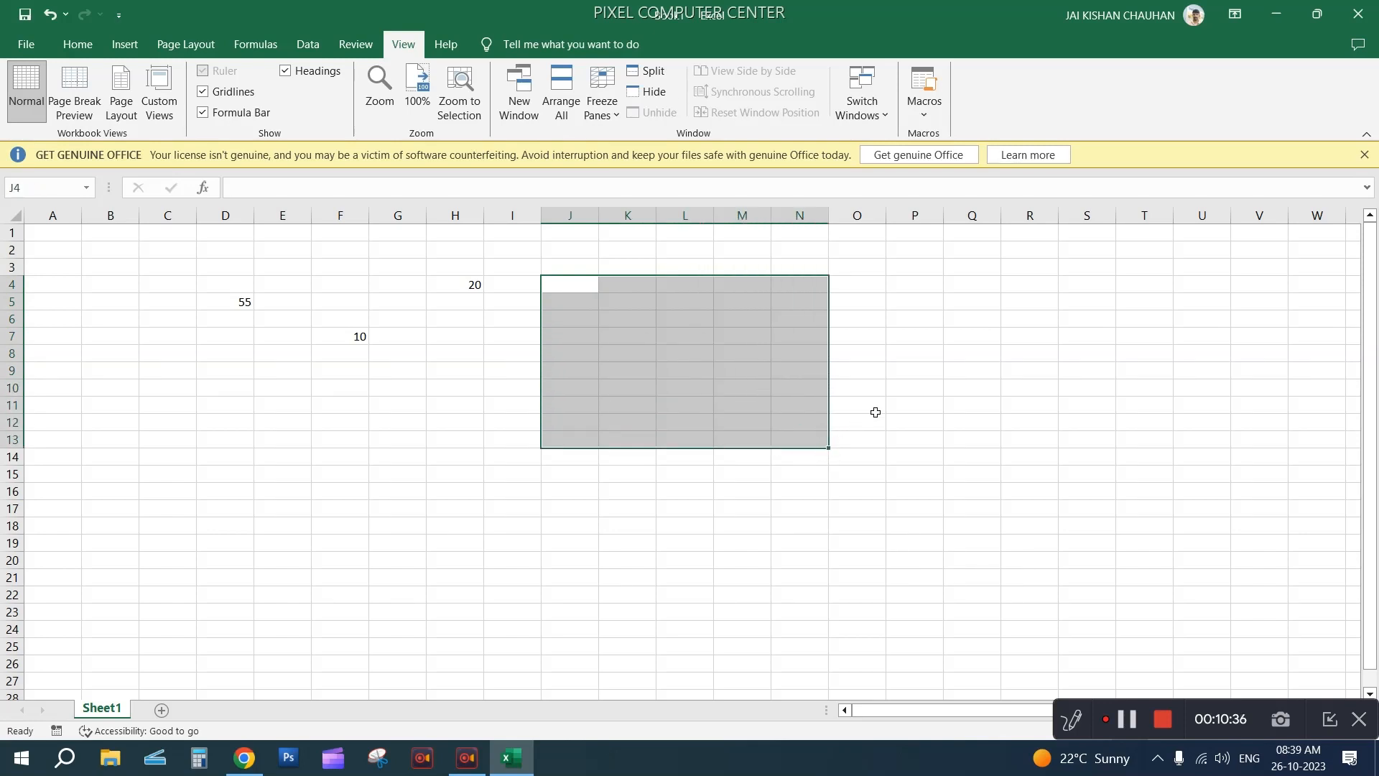
click(875, 409)
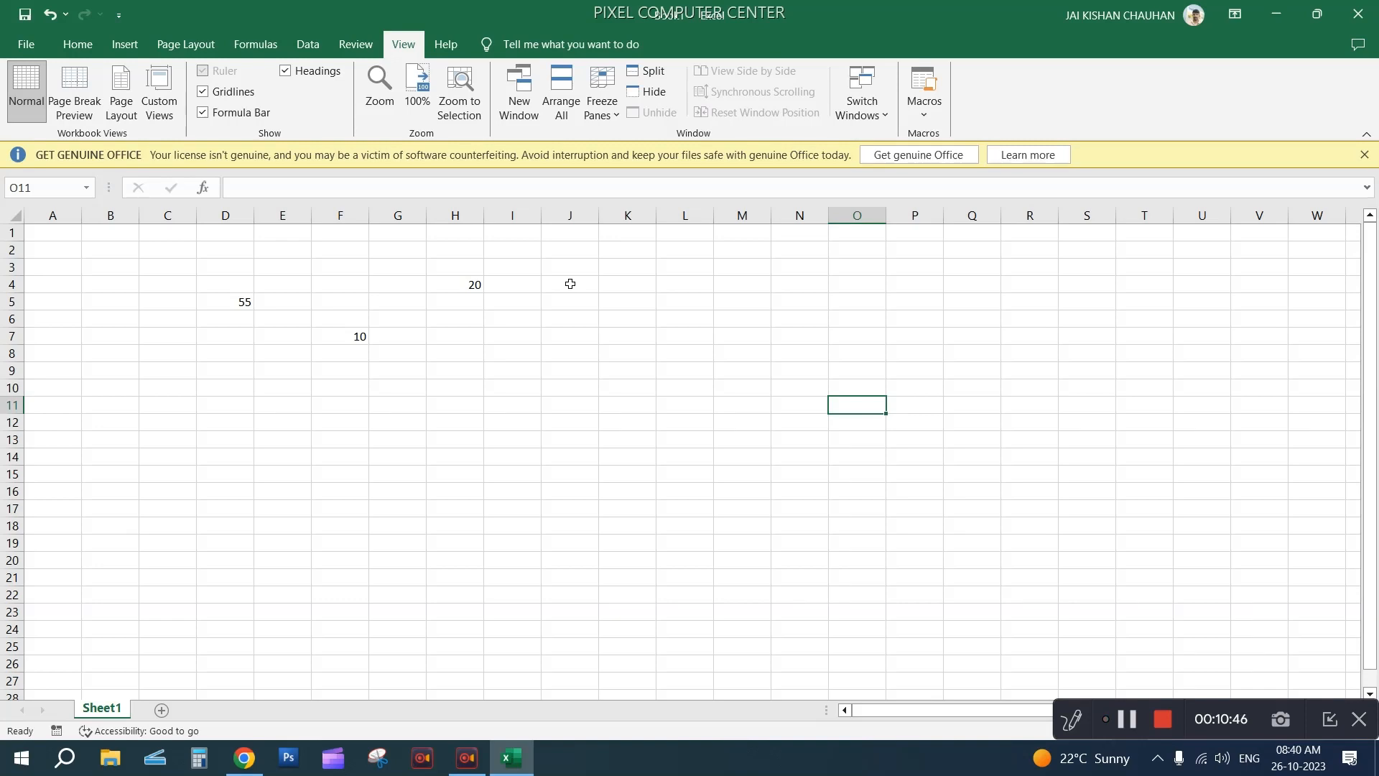
drag(571, 284, 1002, 523)
click(850, 488)
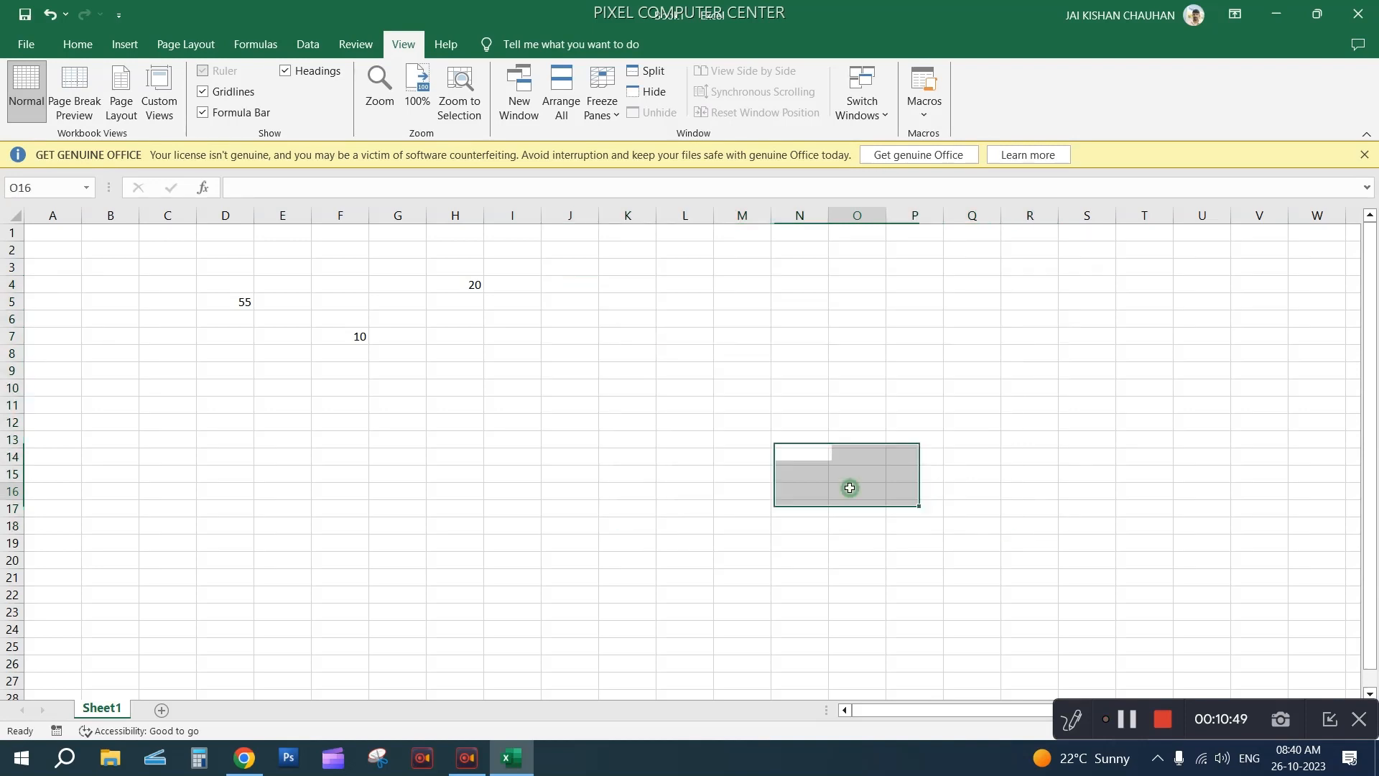
Move the value 20 from cell H4 to P5, and from there to F3
click(438, 284)
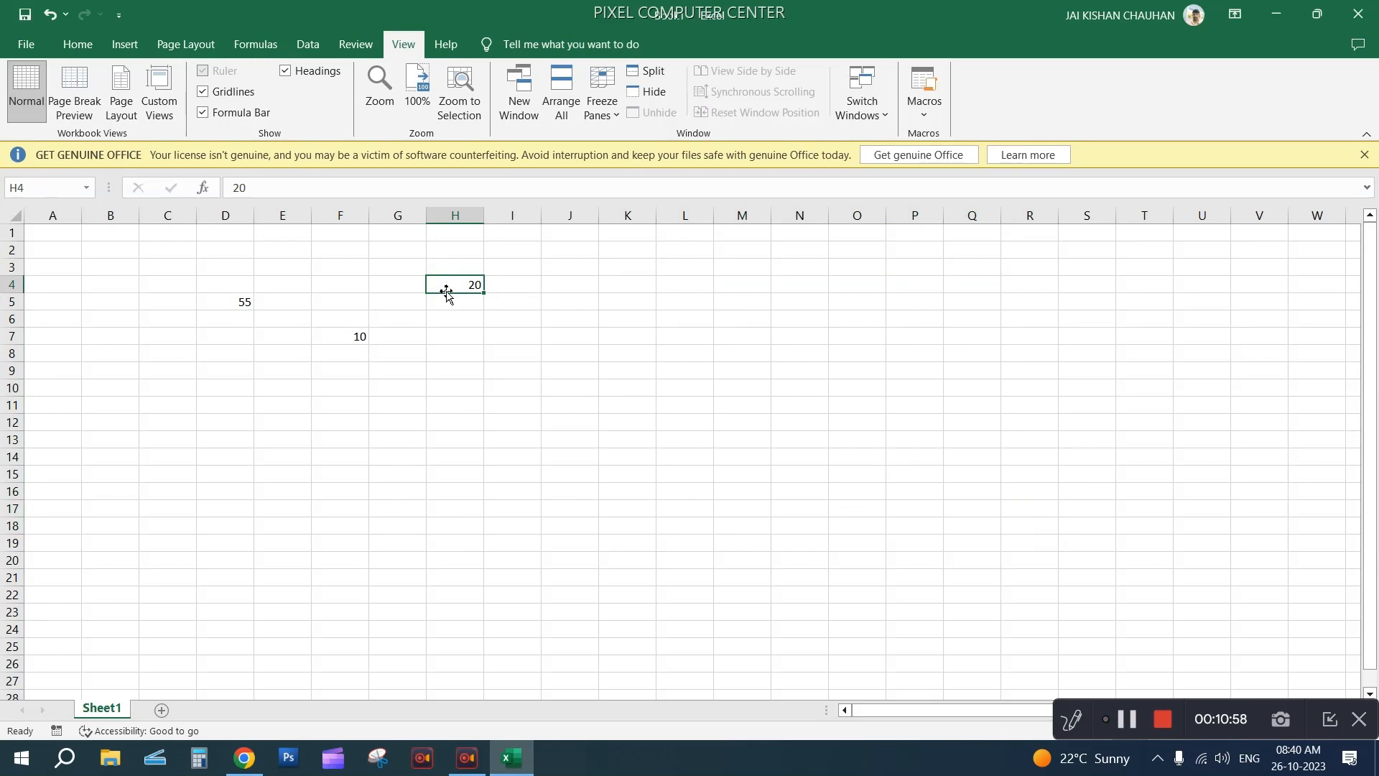
drag(446, 291, 905, 296)
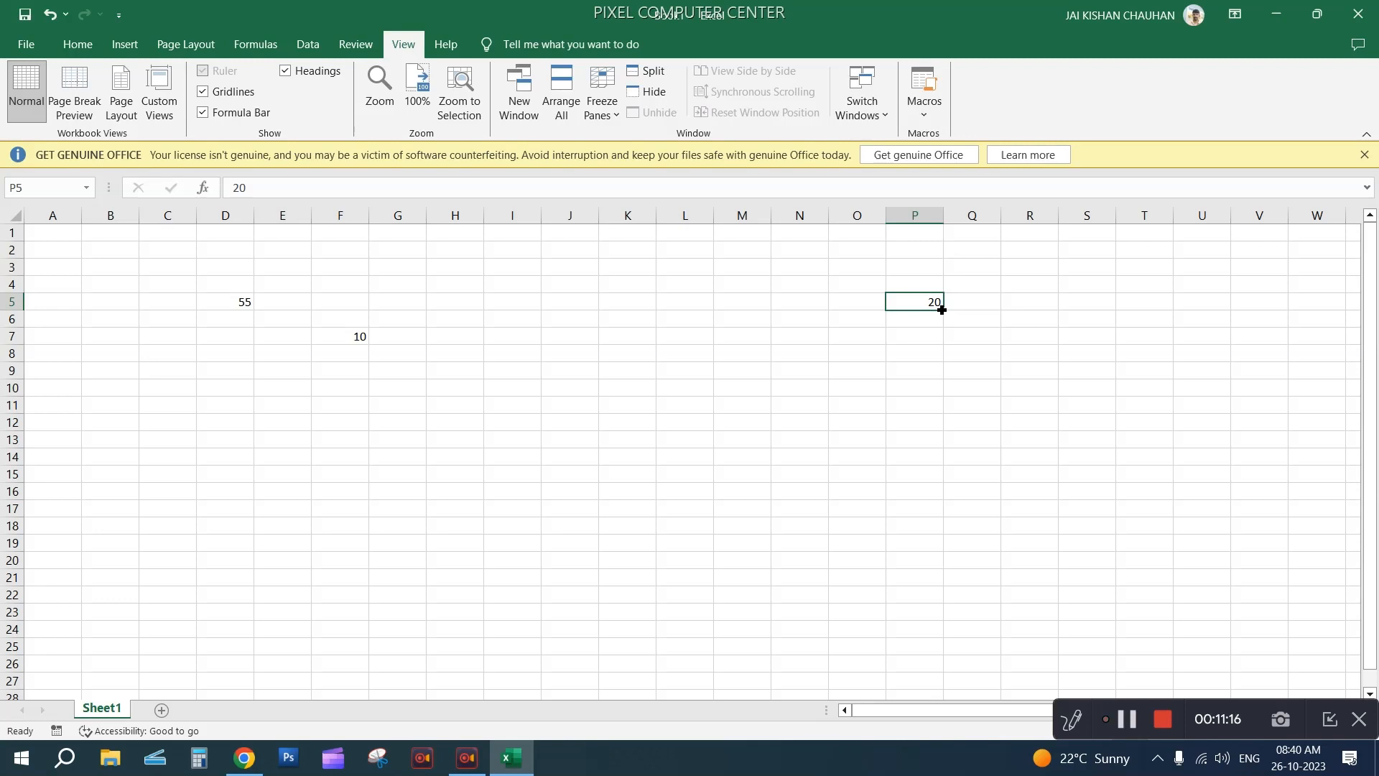
drag(930, 293, 357, 279)
click(265, 370)
Select the cell containing 55 to read its address, and enter that address, d5, in cell K5
click(237, 300)
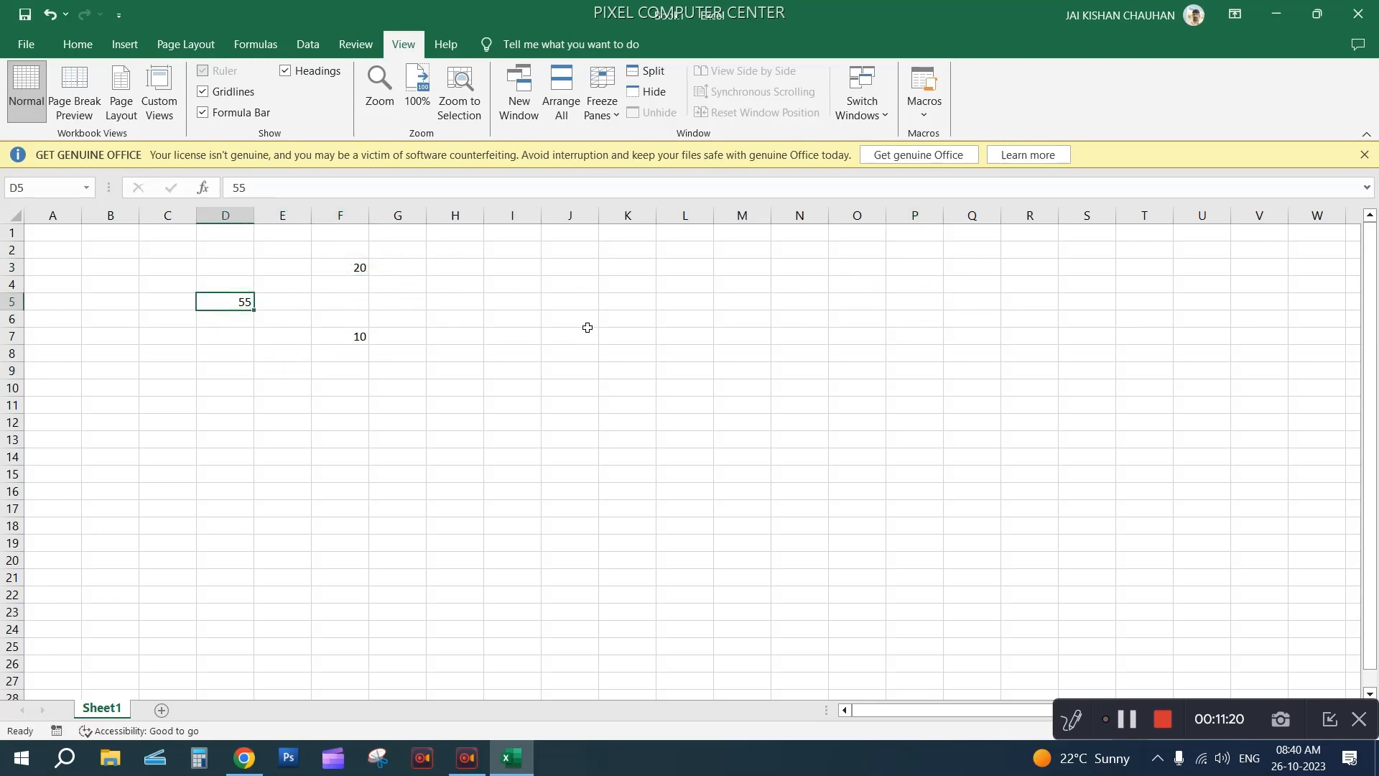
click(608, 300)
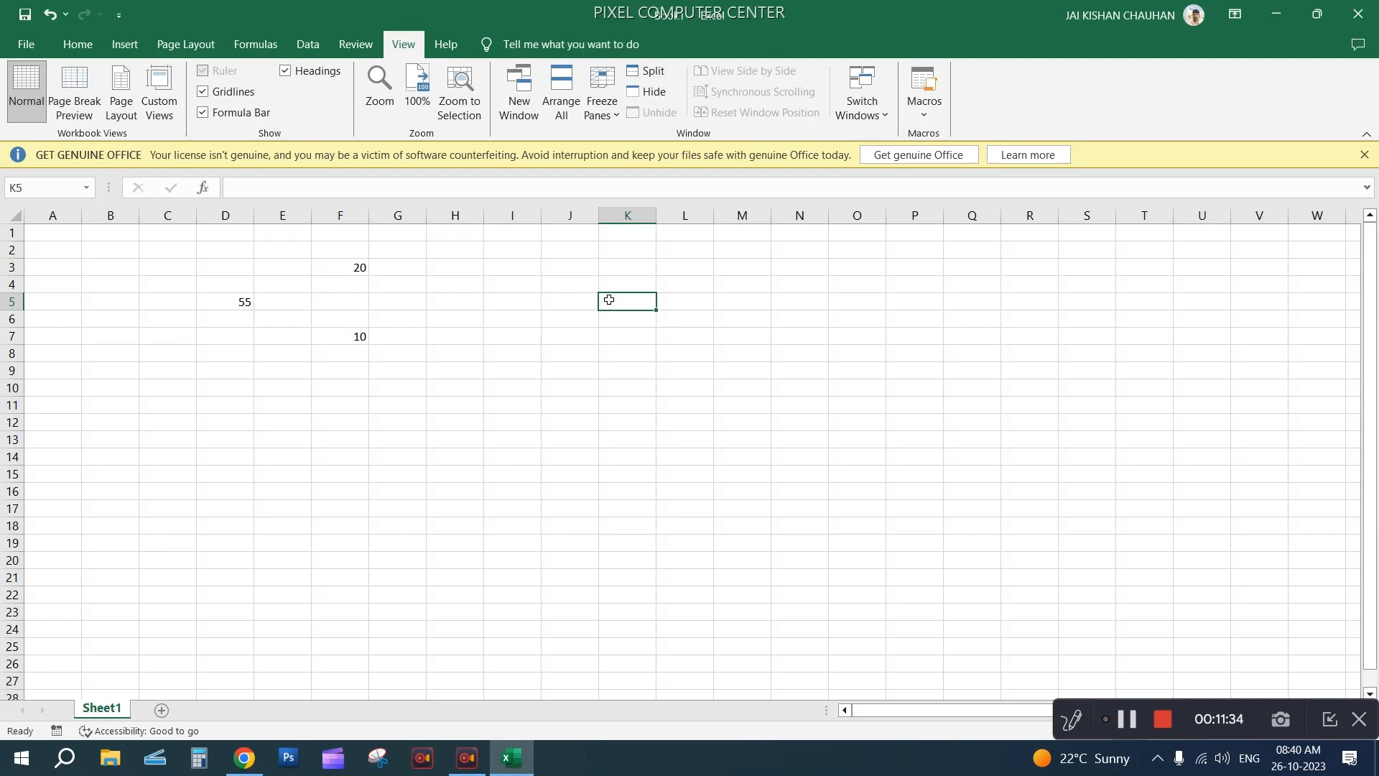
text(d5)
key(Return)
Delete the sample values and text in the range C2:K10
drag(162, 248, 620, 387)
key(Delete)
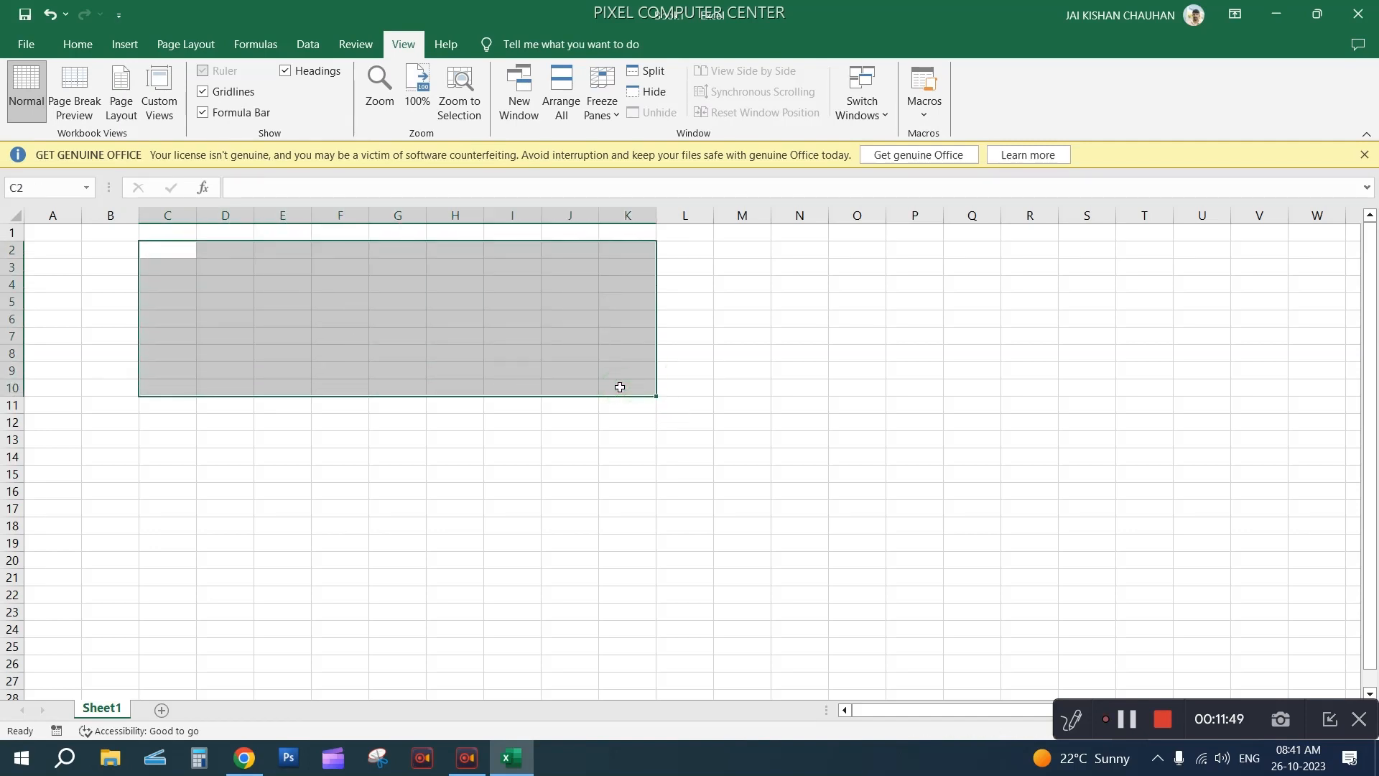
click(607, 281)
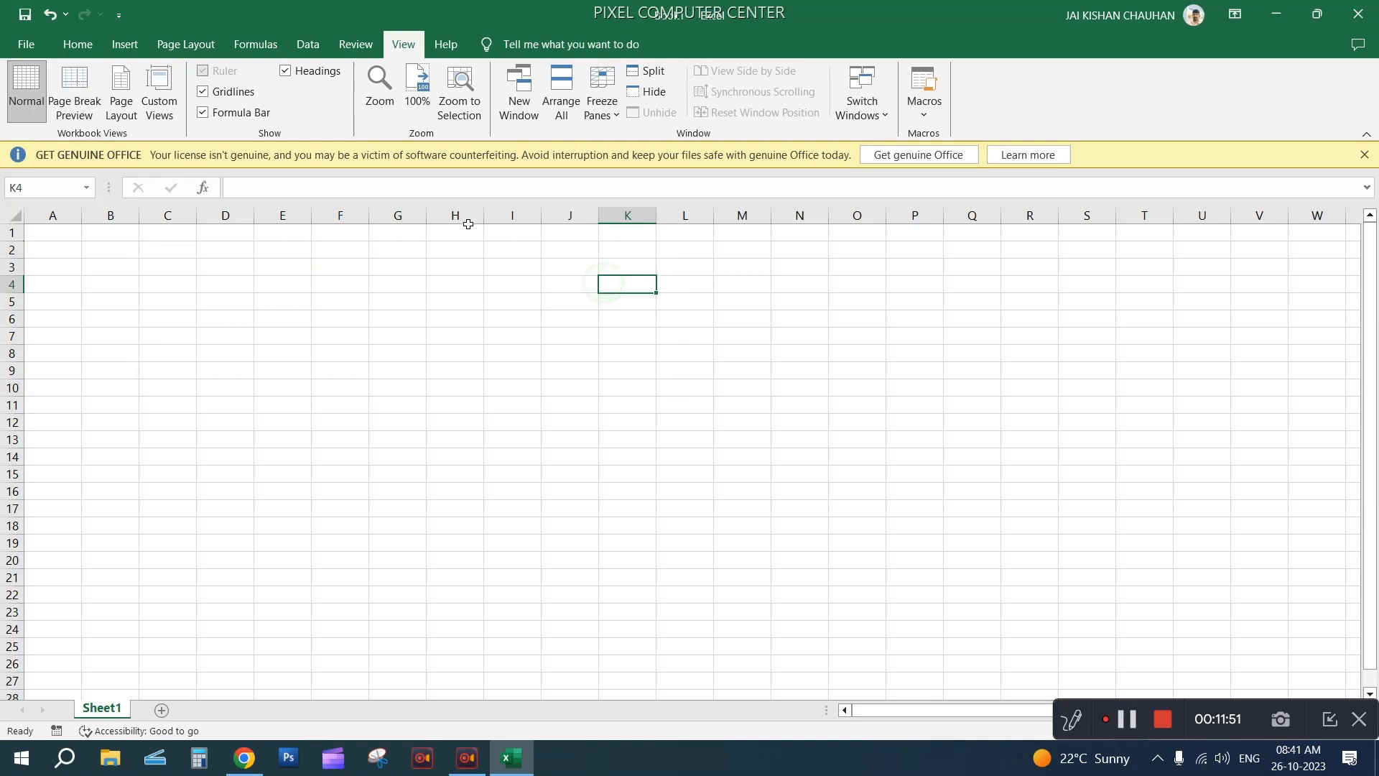
Highlight columns H and I, row 5, single cells such as H8 and the range G4:K12 to review these sheet elements
click(471, 216)
click(511, 215)
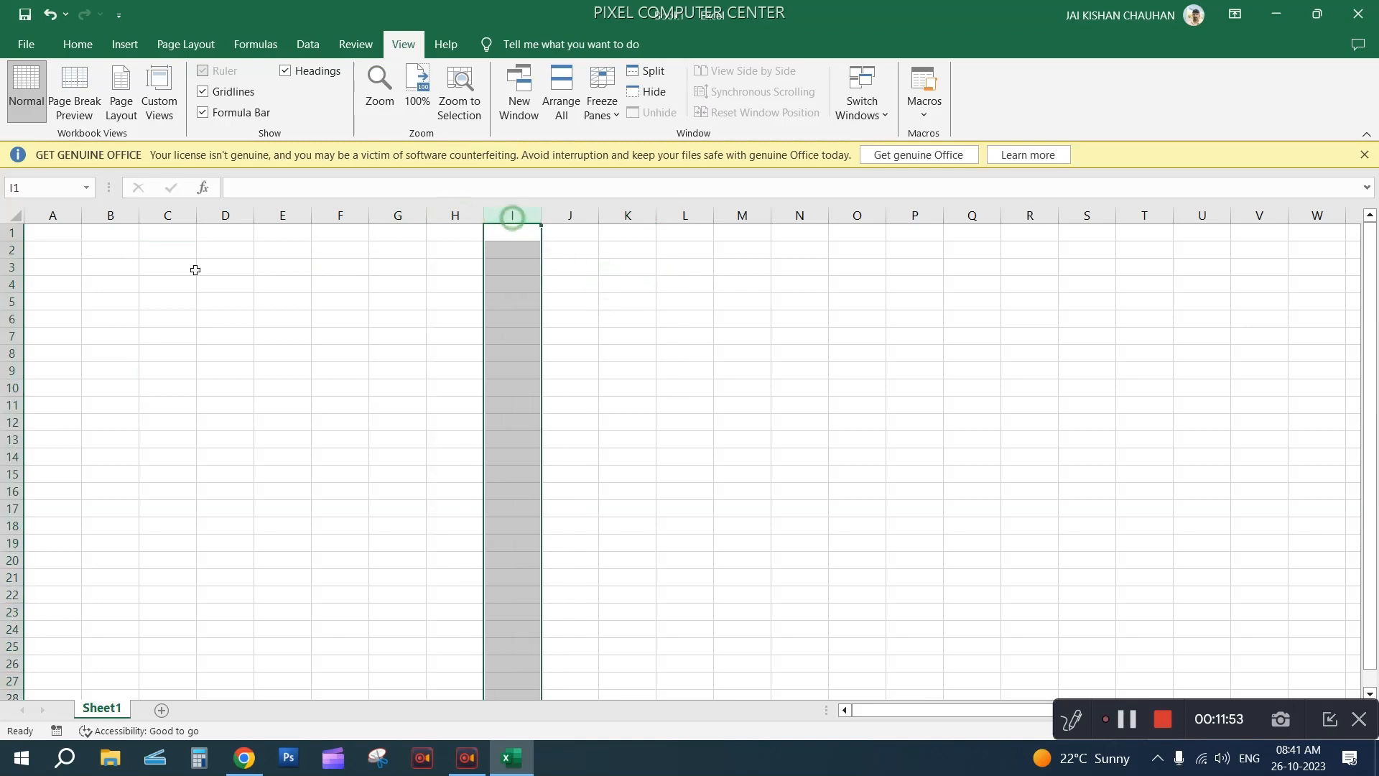
click(12, 301)
click(450, 347)
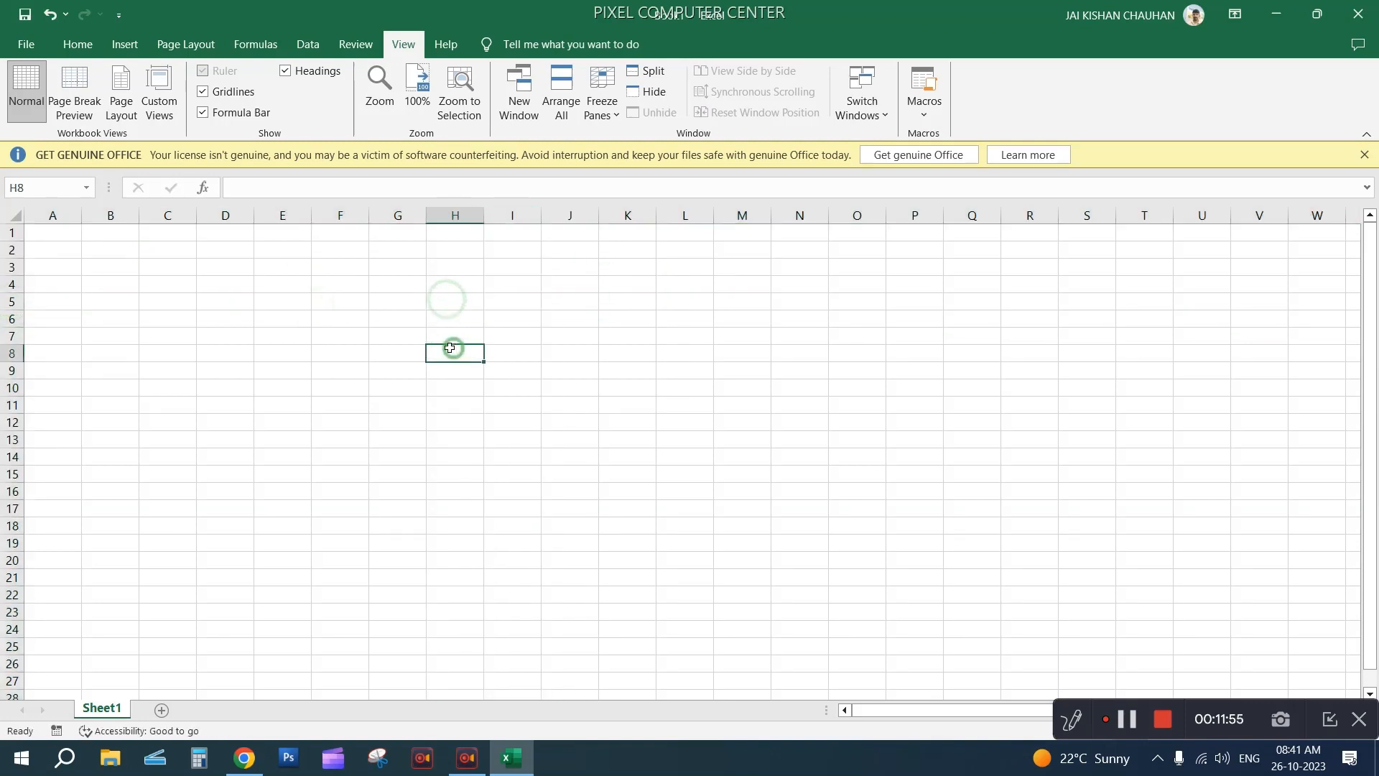
drag(397, 284, 611, 415)
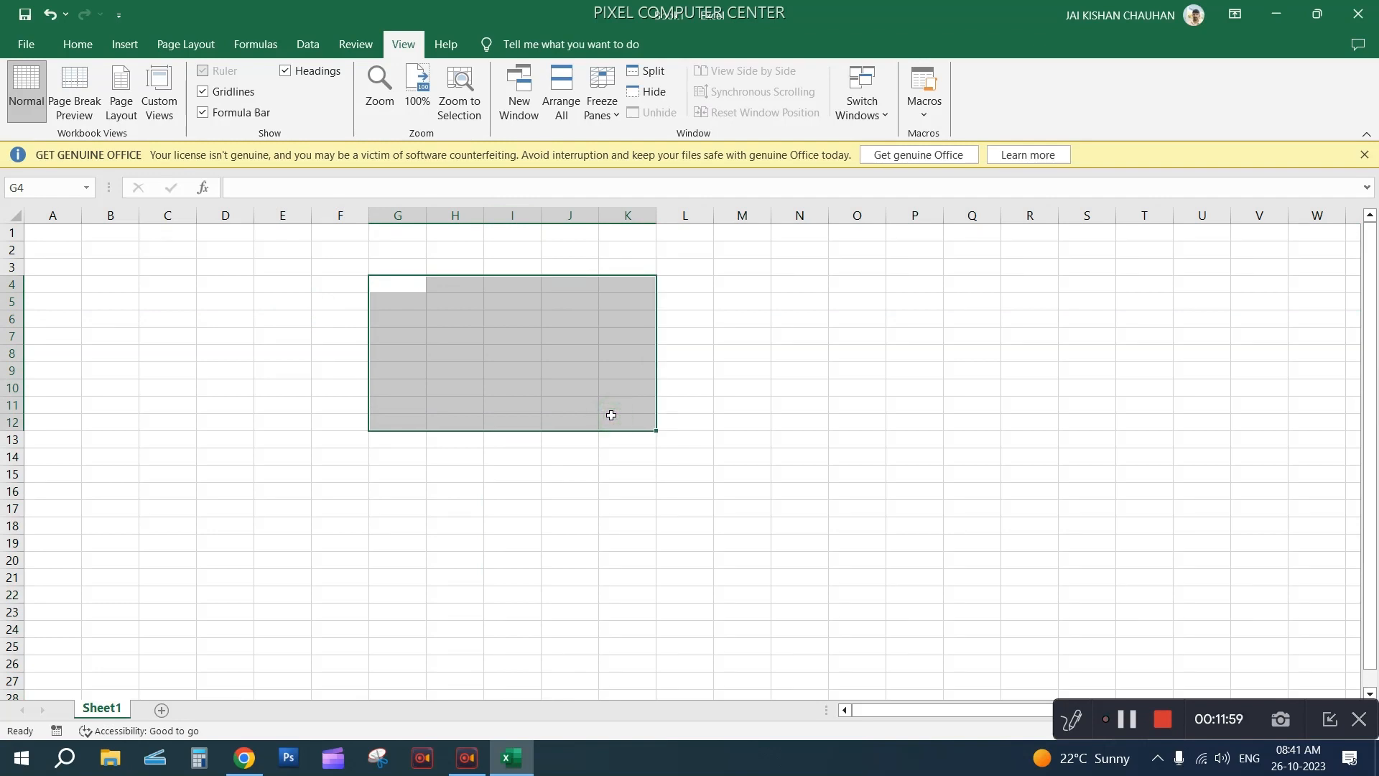
click(279, 322)
click(225, 295)
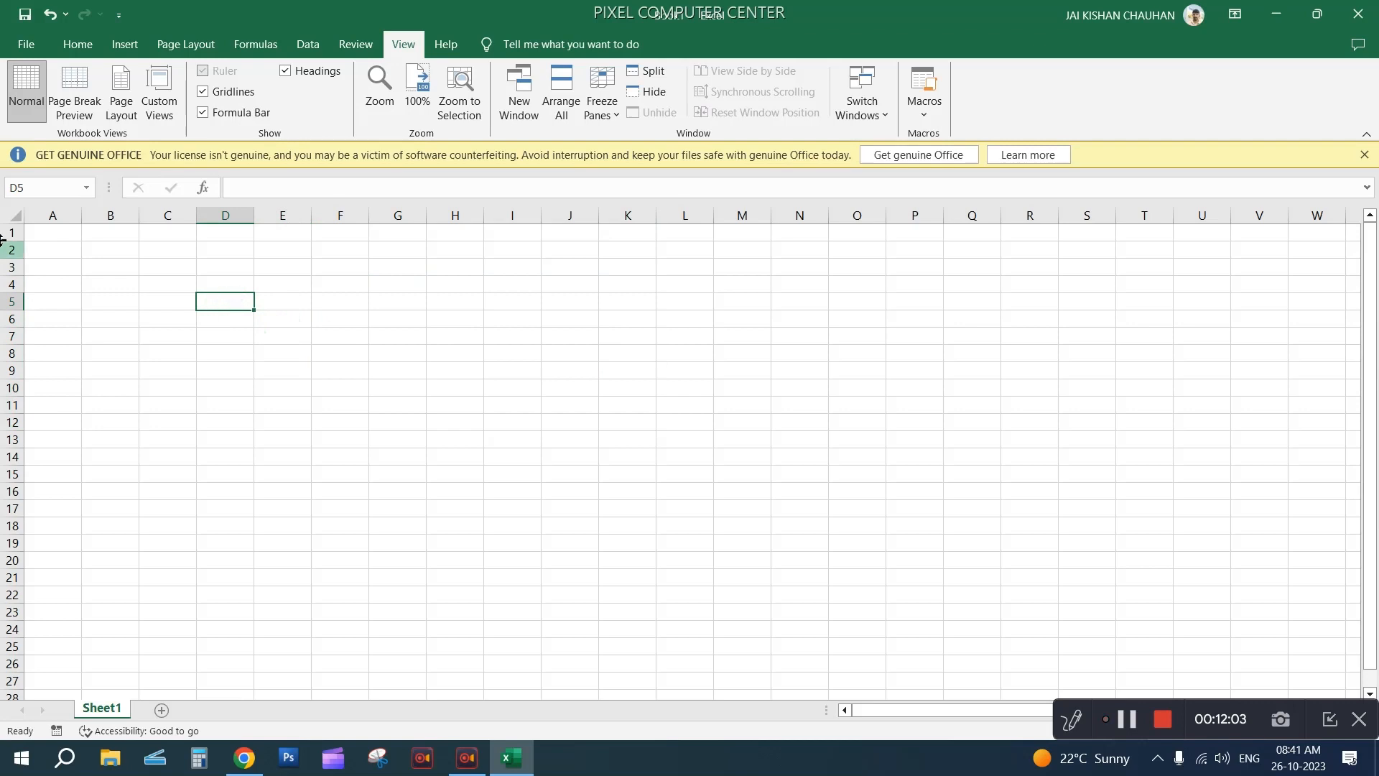
click(170, 277)
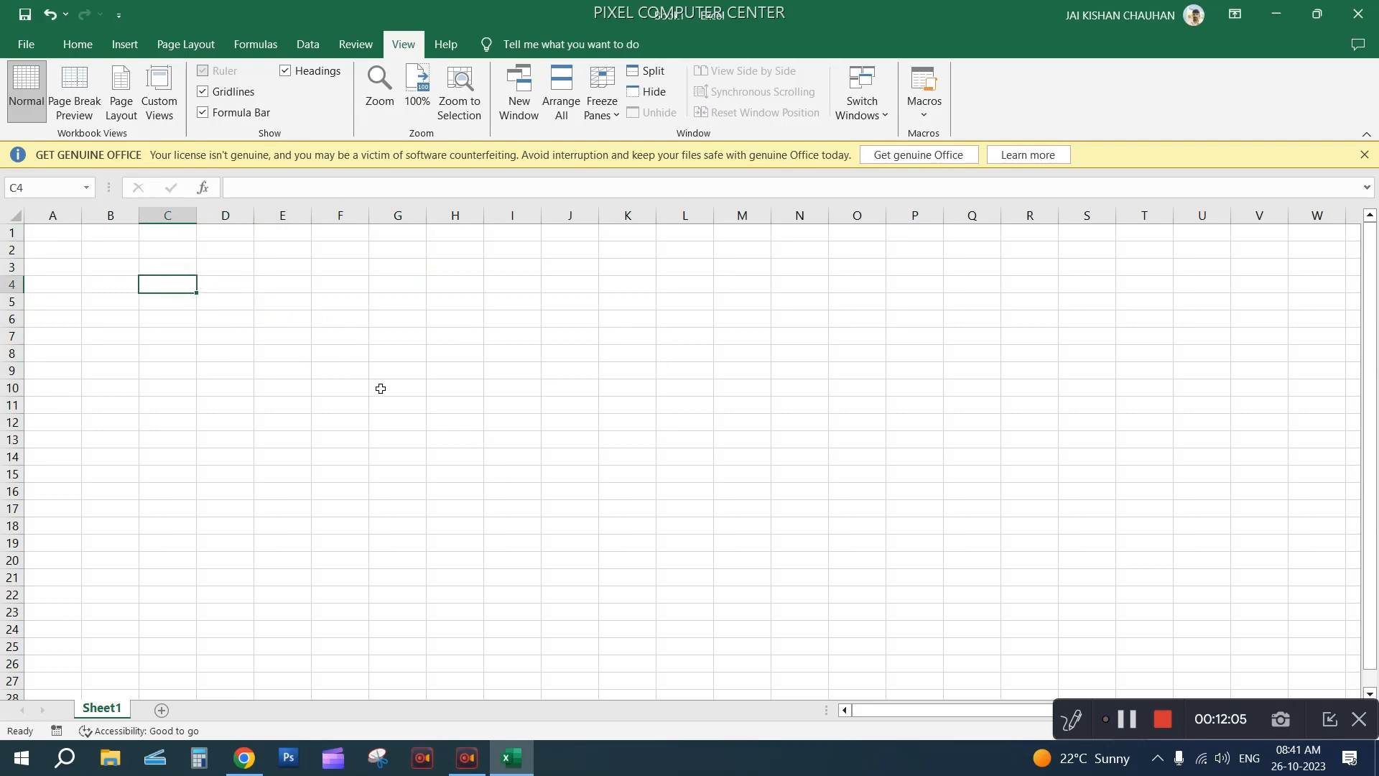
Enter 10 in cells D2 and D3 on the enlarged sheet, and select cell F2
ctrl+scroll(395, 431, up, 2)
ctrl+scroll(352, 392, up, 3)
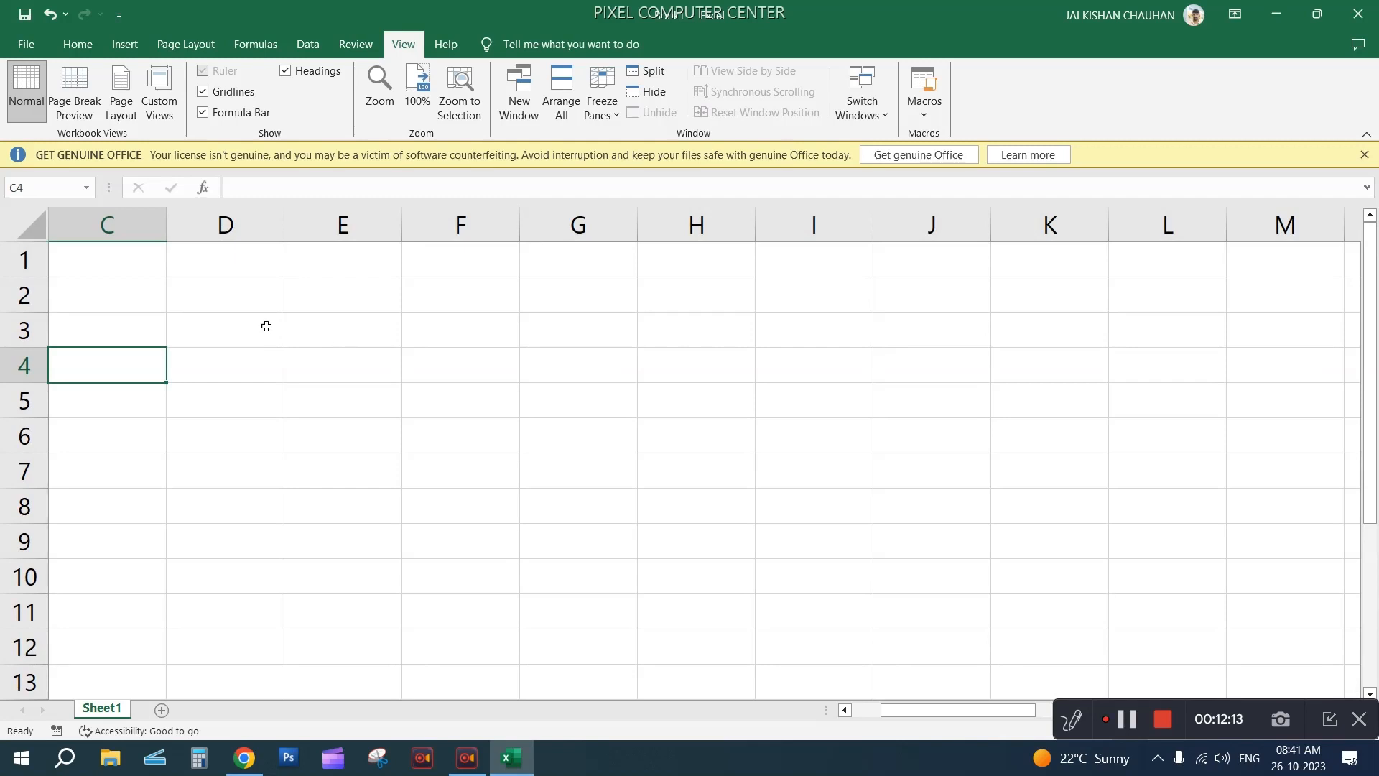
click(215, 290)
text(10)
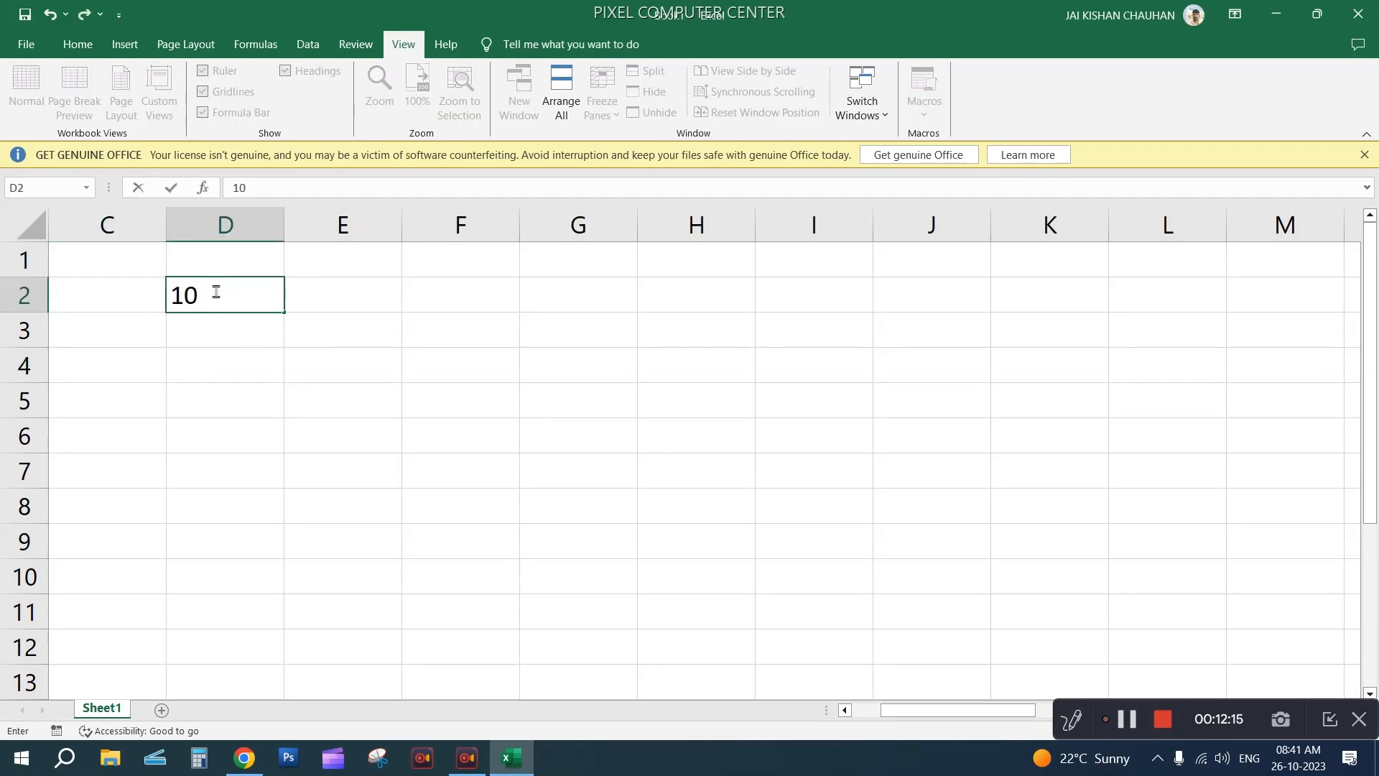
key(Return)
text(10)
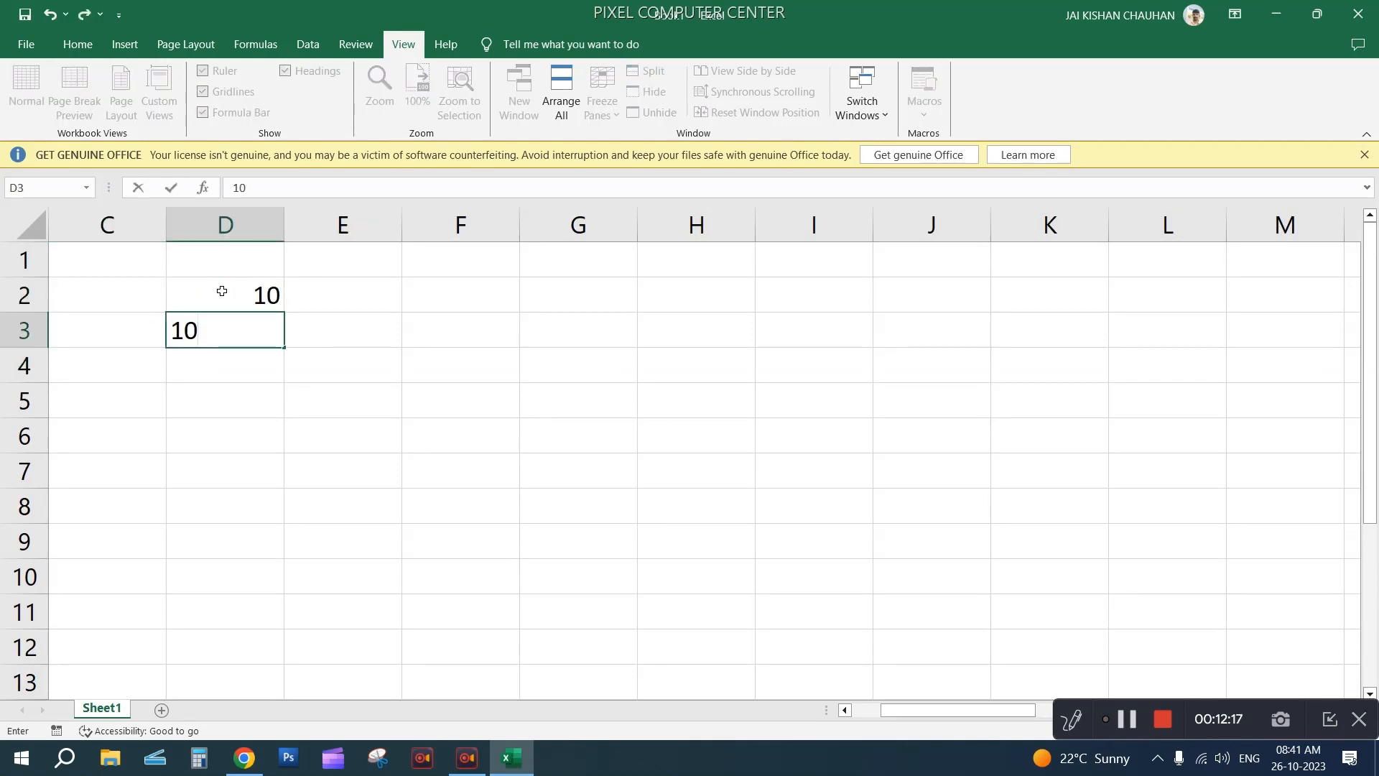
click(506, 291)
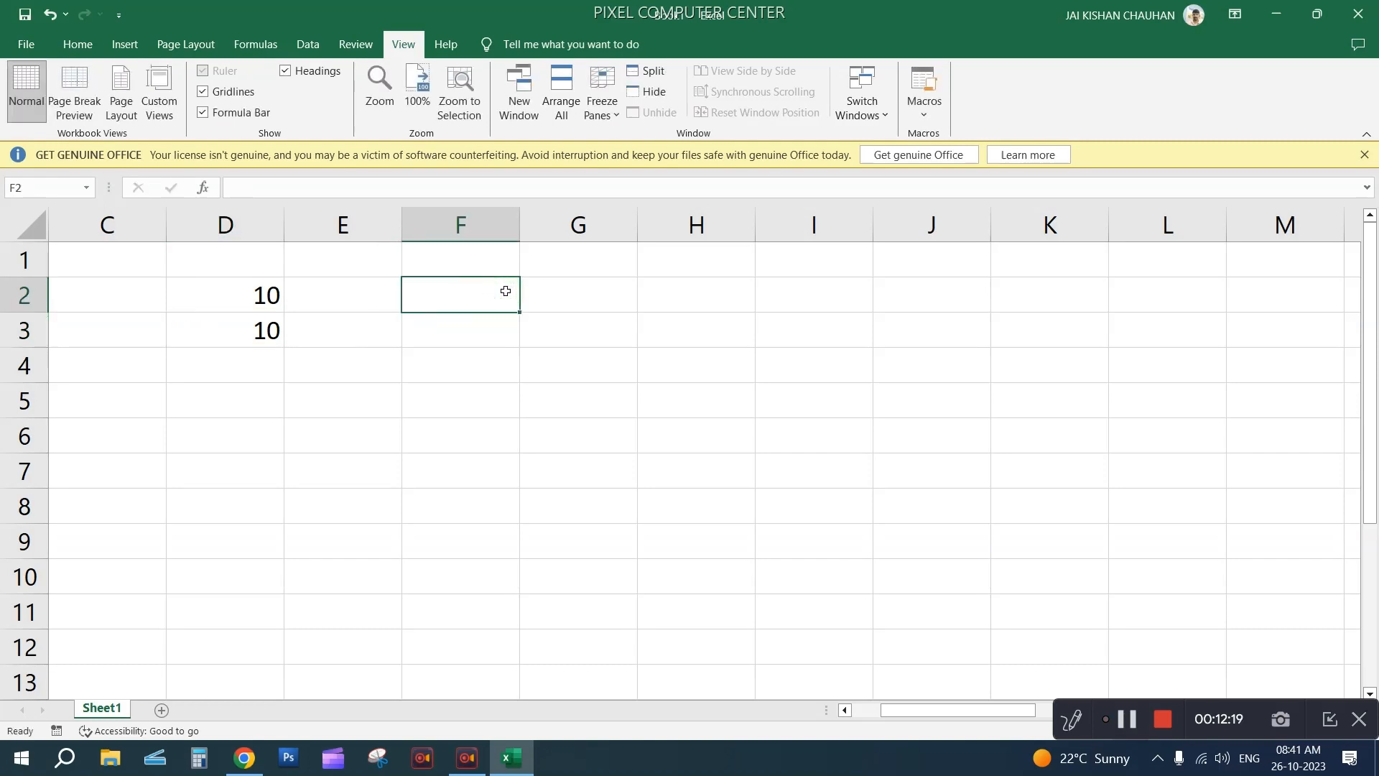
click(473, 317)
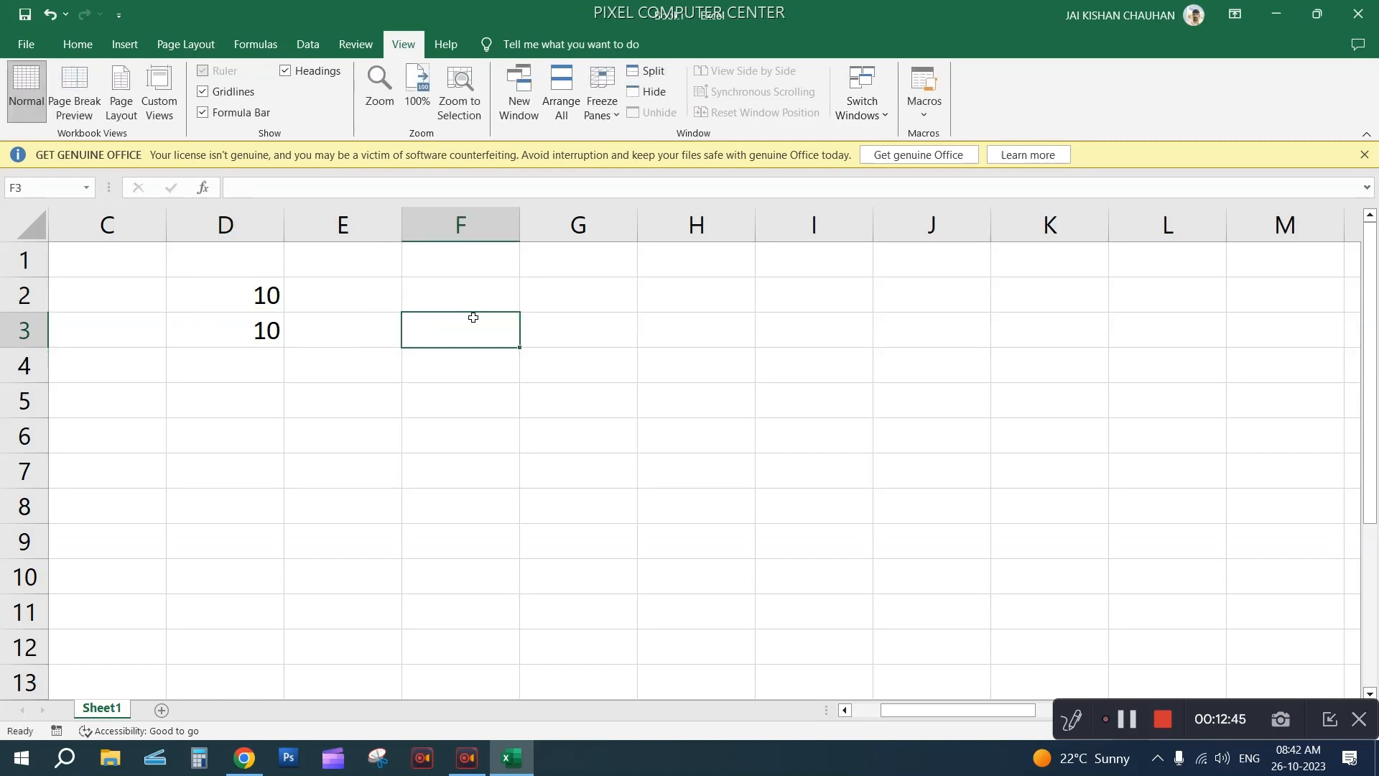
click(505, 299)
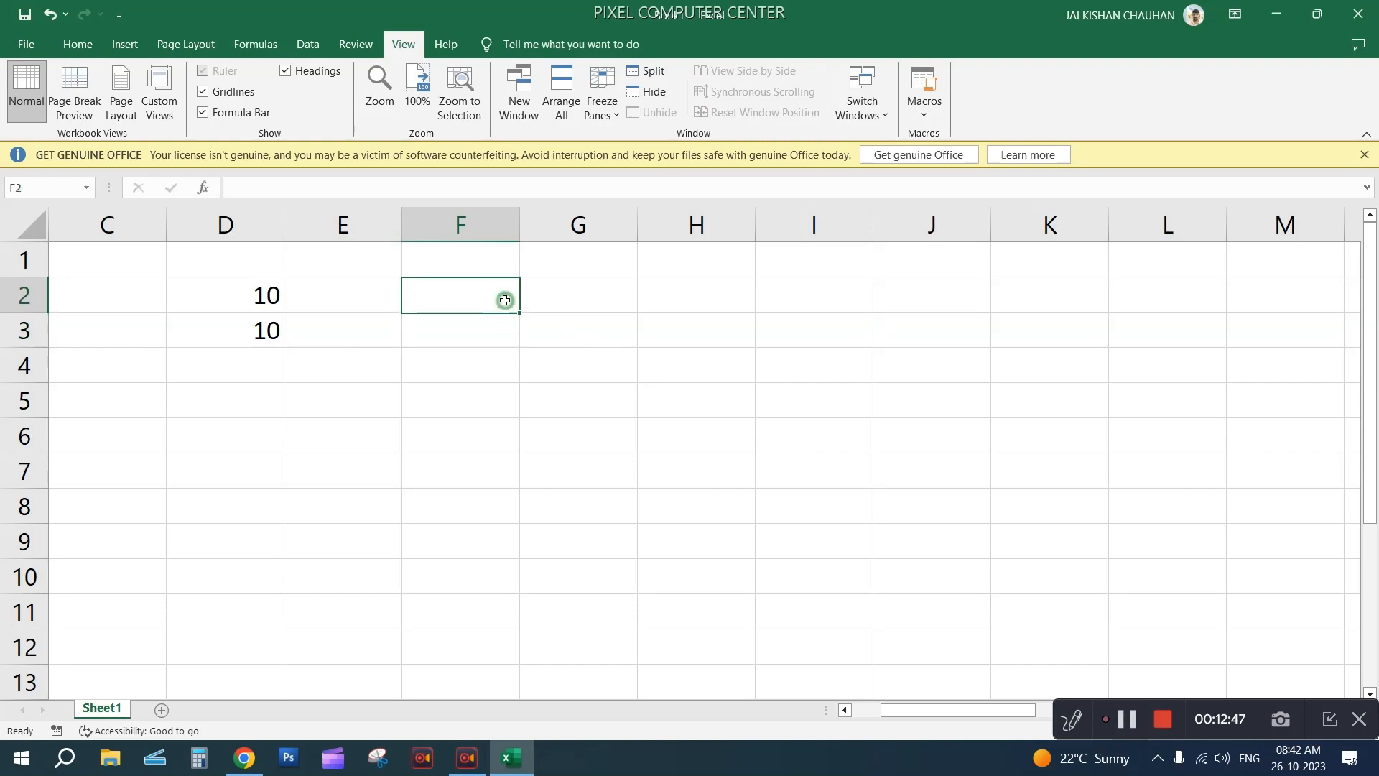
Enter the text 10+10=20 in cell F2
text(10+10)
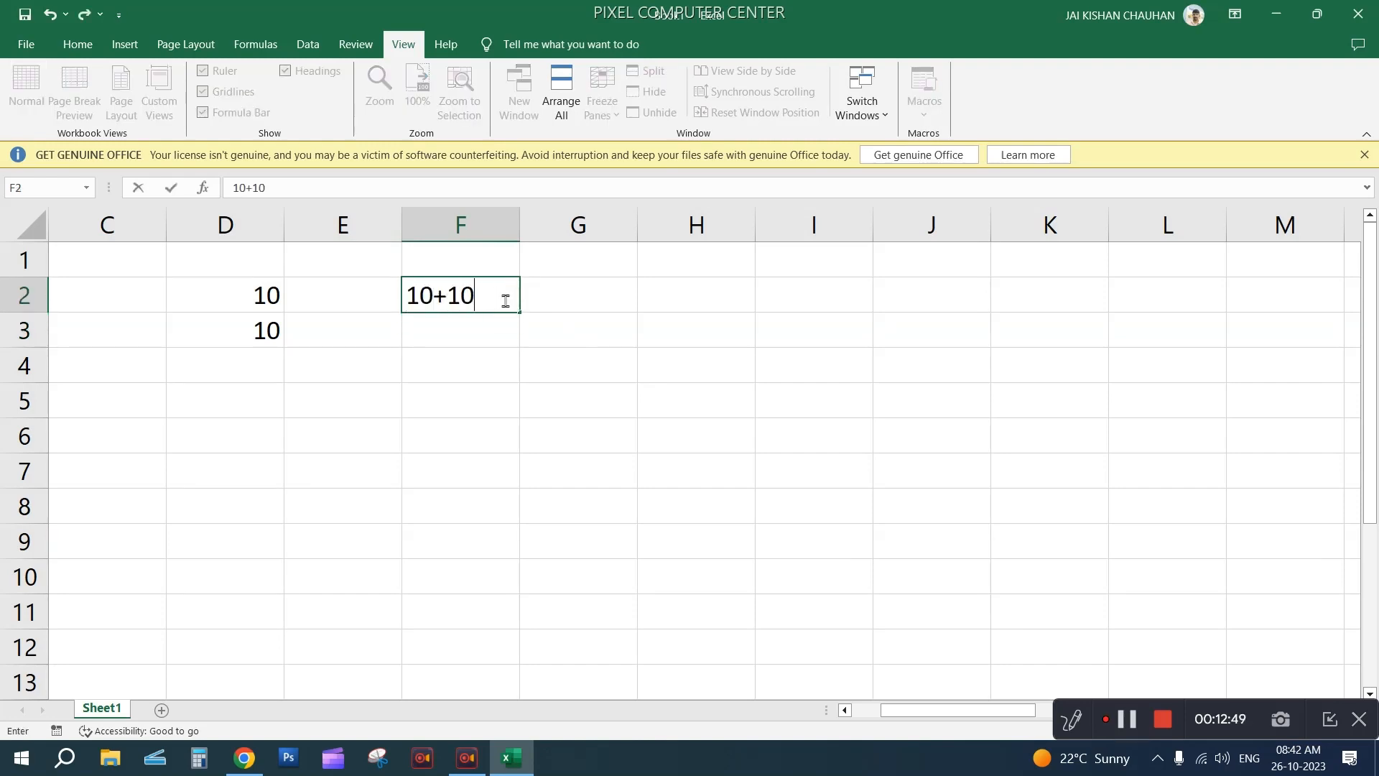
text(=20)
key(Return)
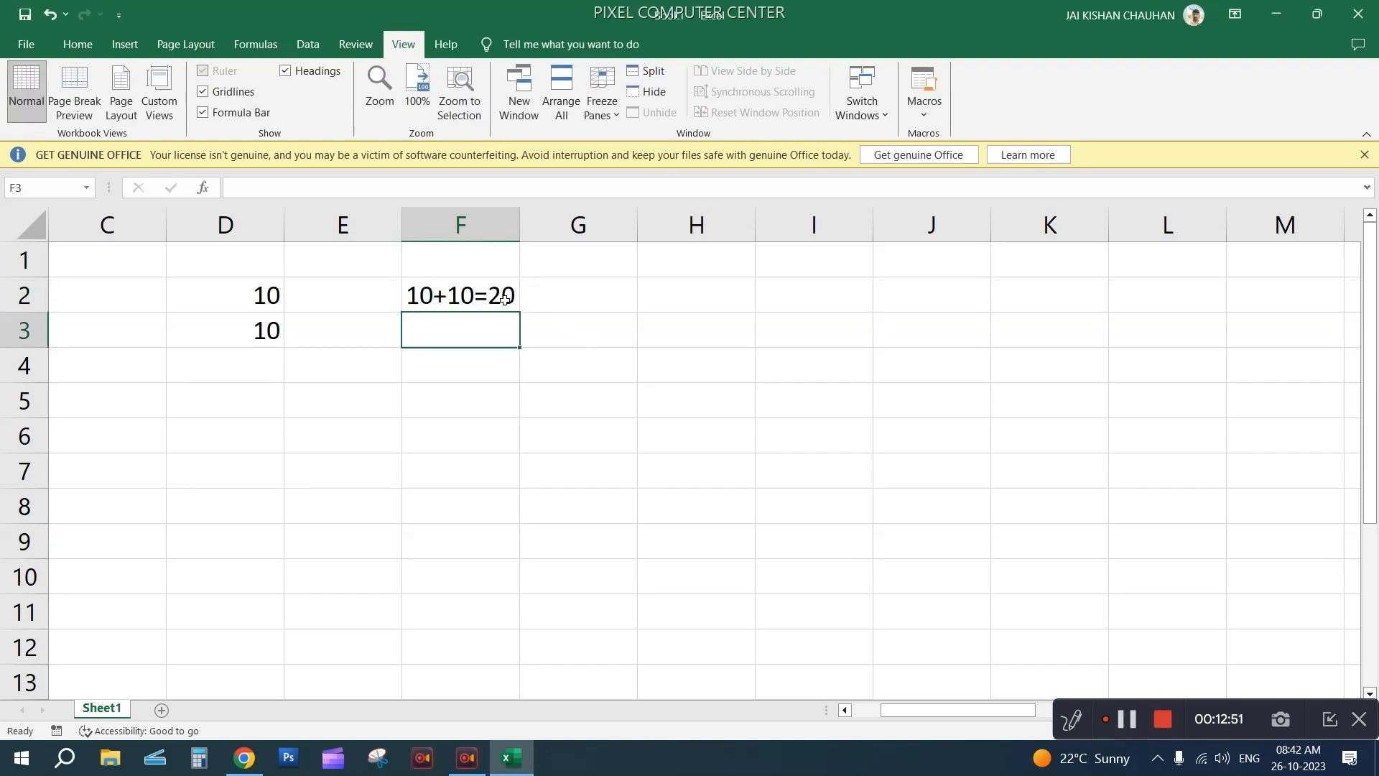
Enter the formula =10+10 in cell G2, and reselect that cell to check its formula
click(568, 293)
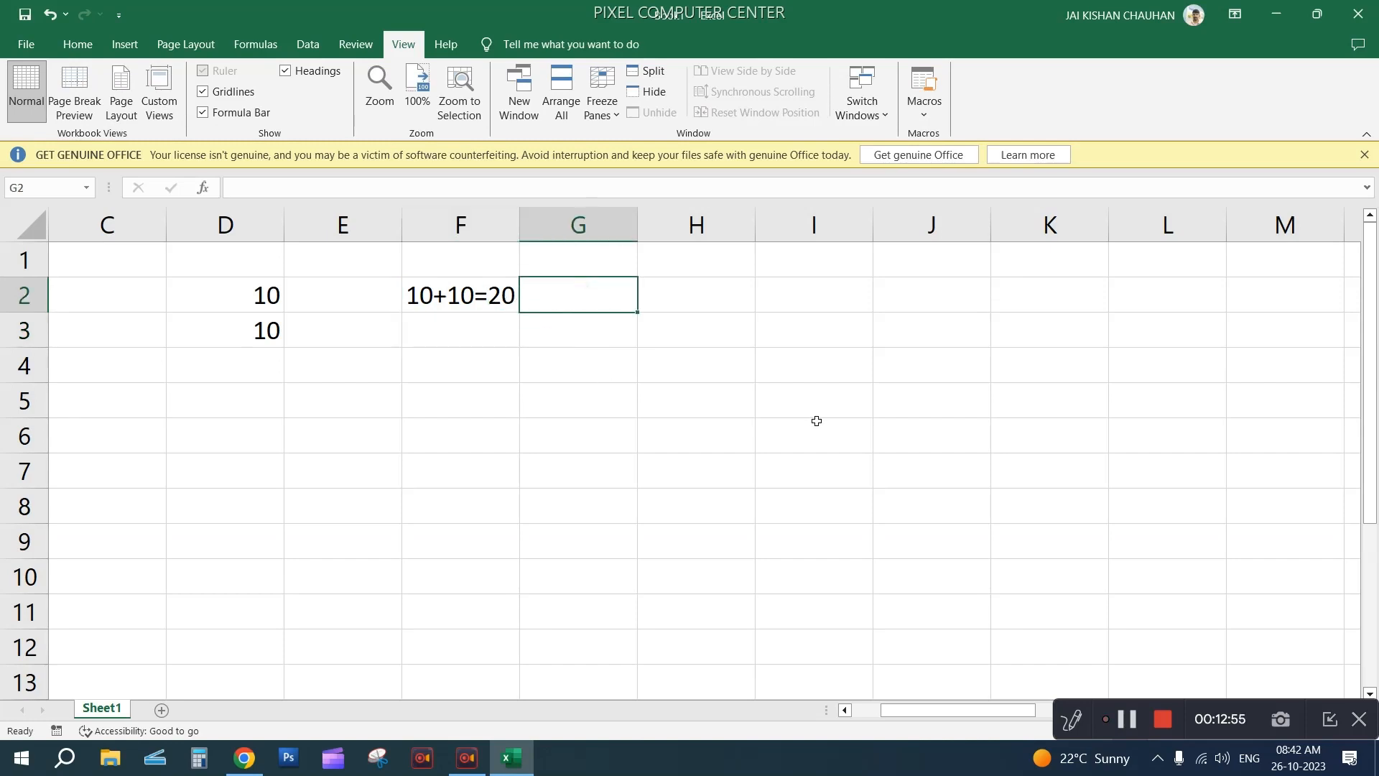
text(=)
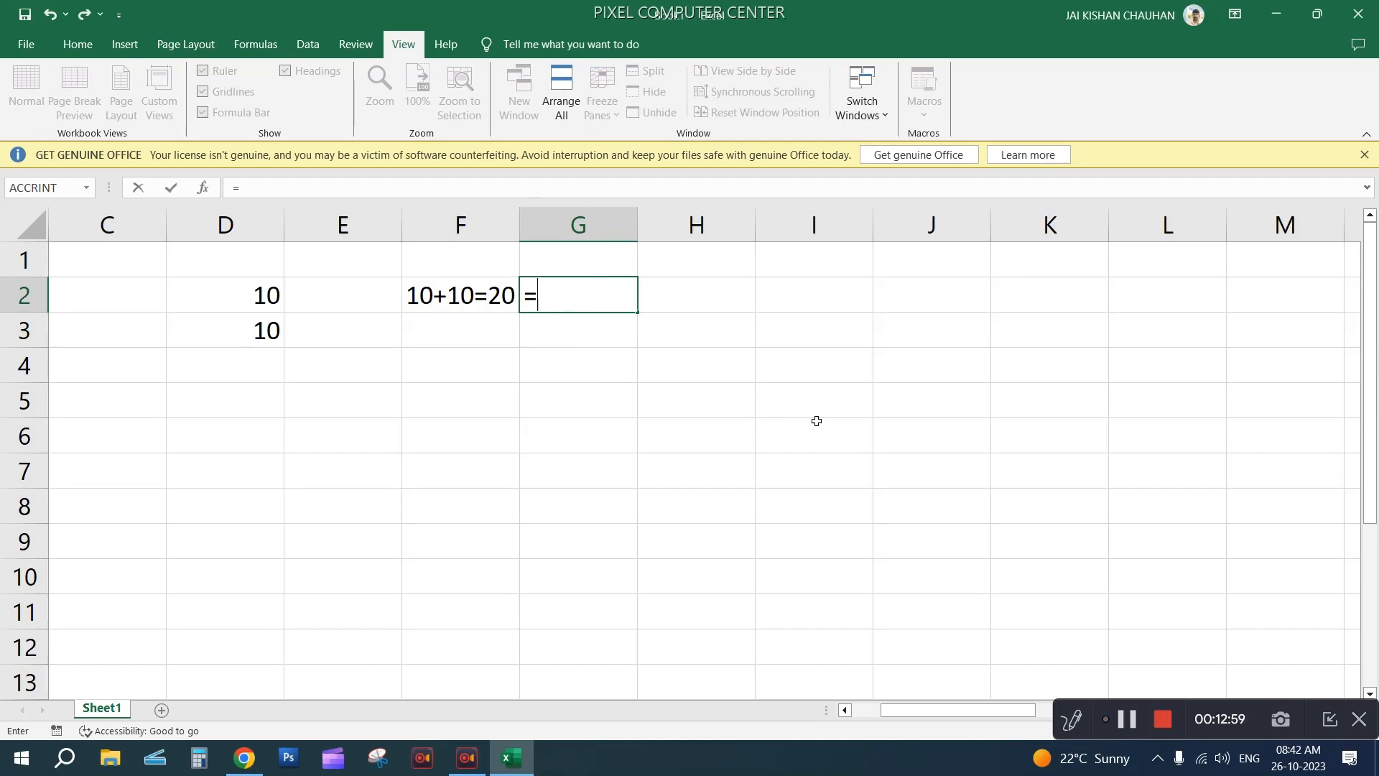
text(10+10)
key(Return)
click(583, 388)
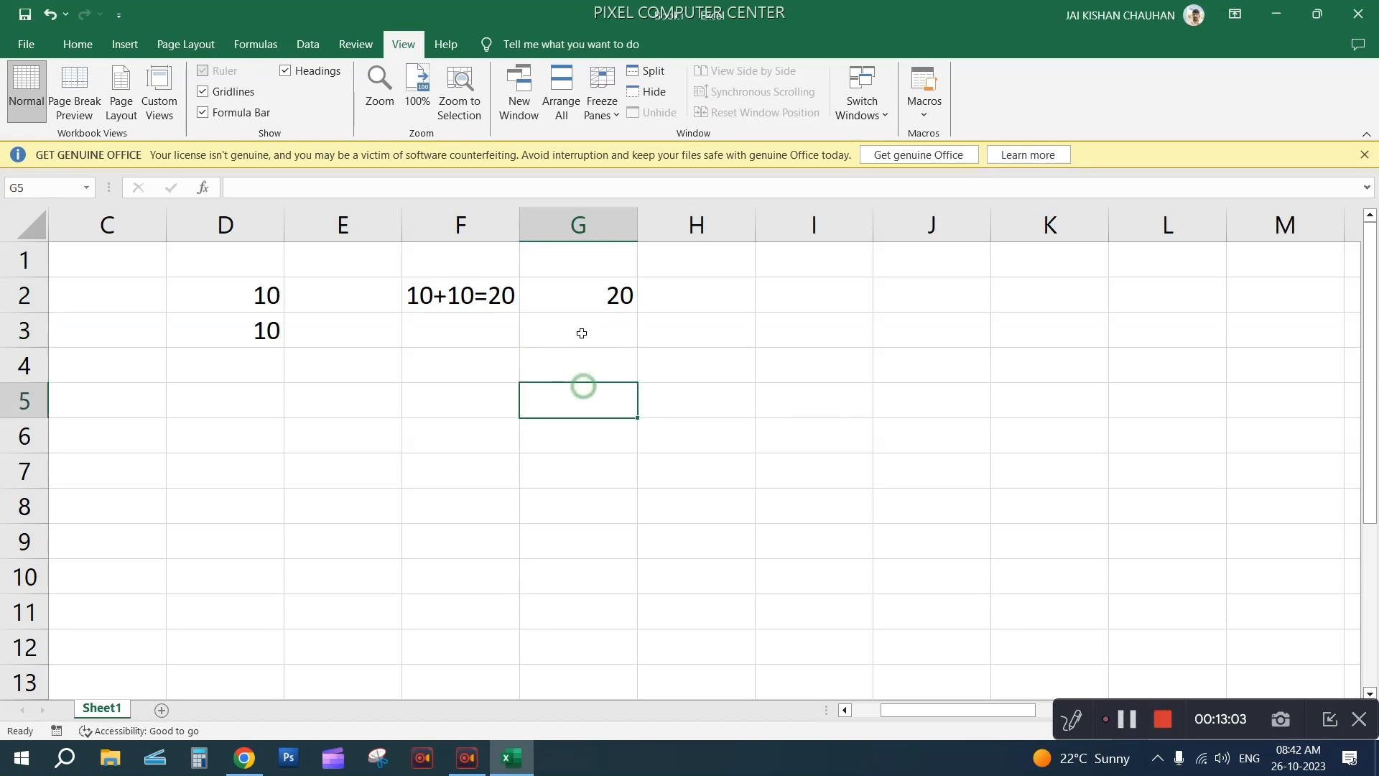
click(582, 298)
Enter the cell-reference formula =d2+d3 in G3, briefly swapping d3 for d4 to show how the reference changes
click(582, 324)
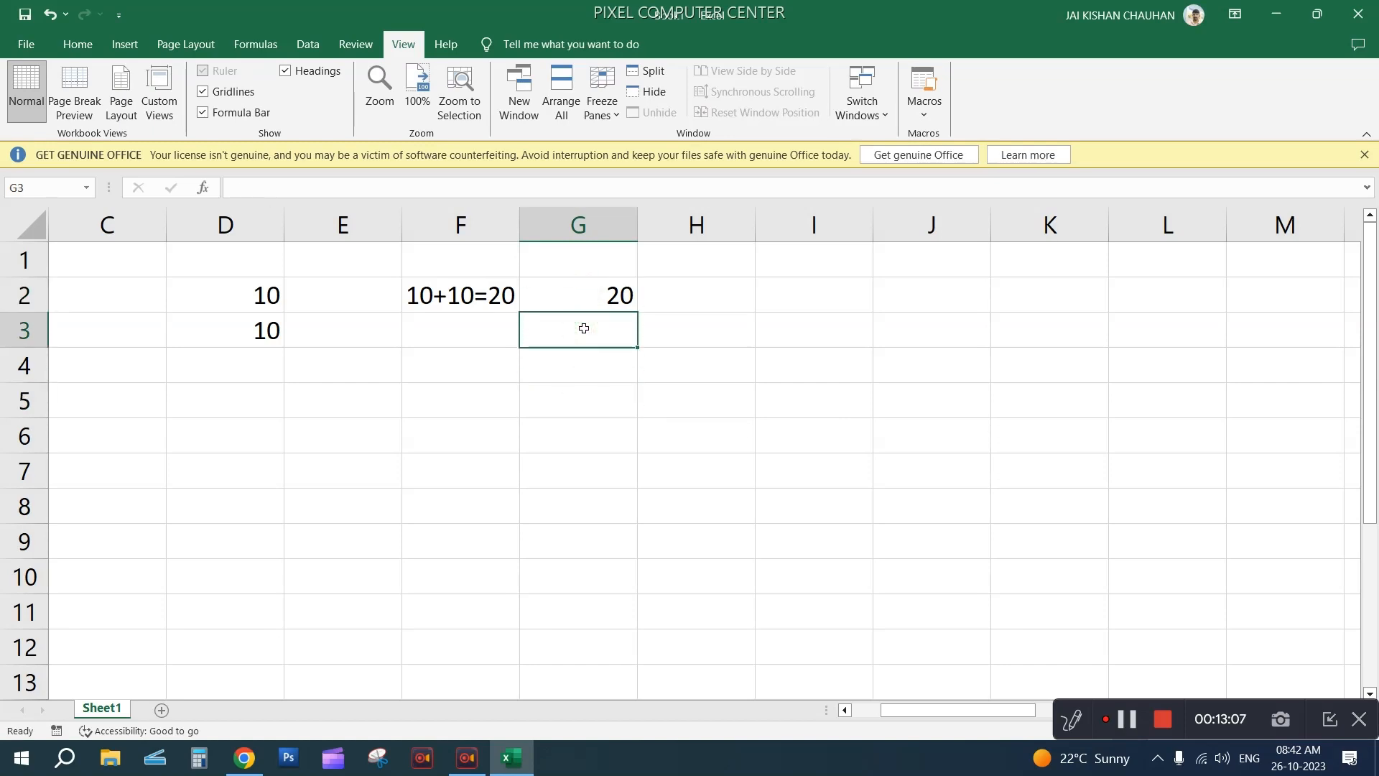
text(=)
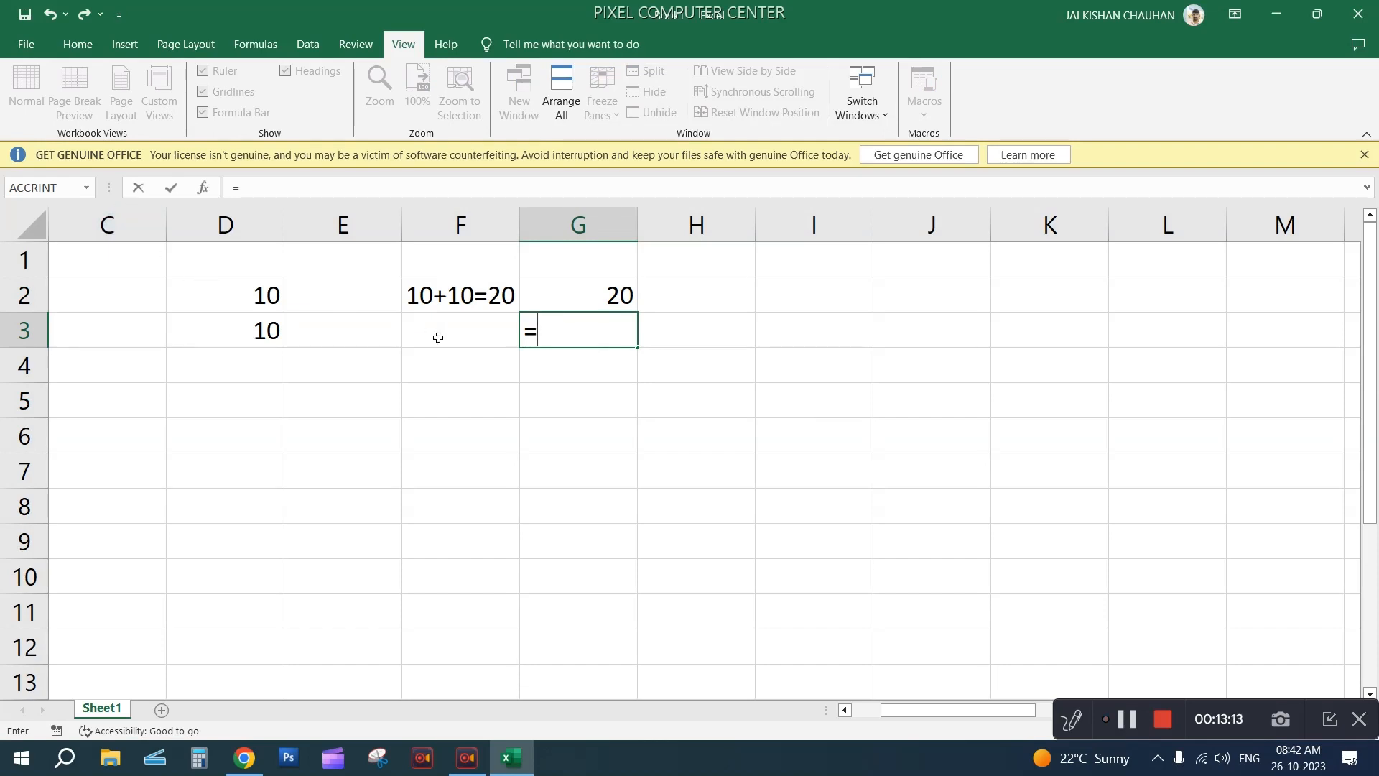
text(d2+d)
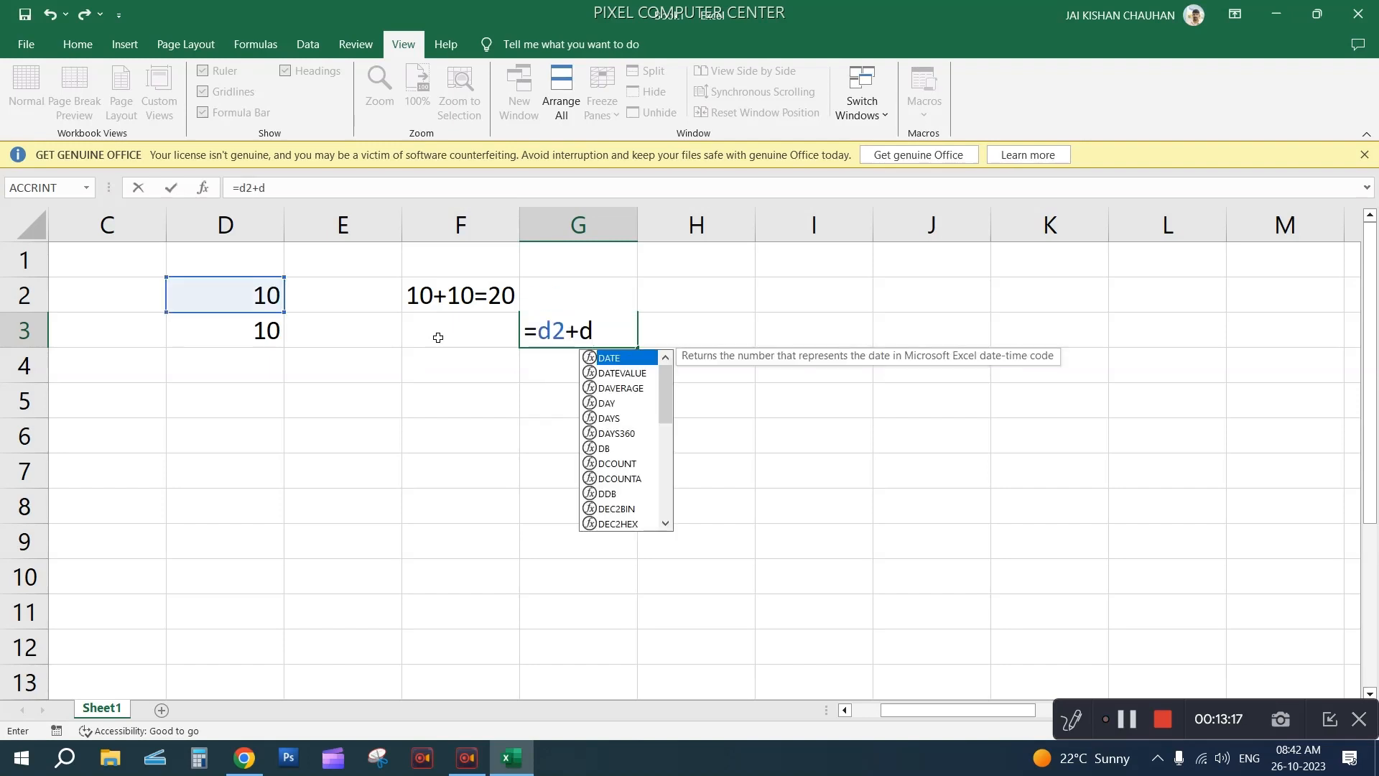
text(3)
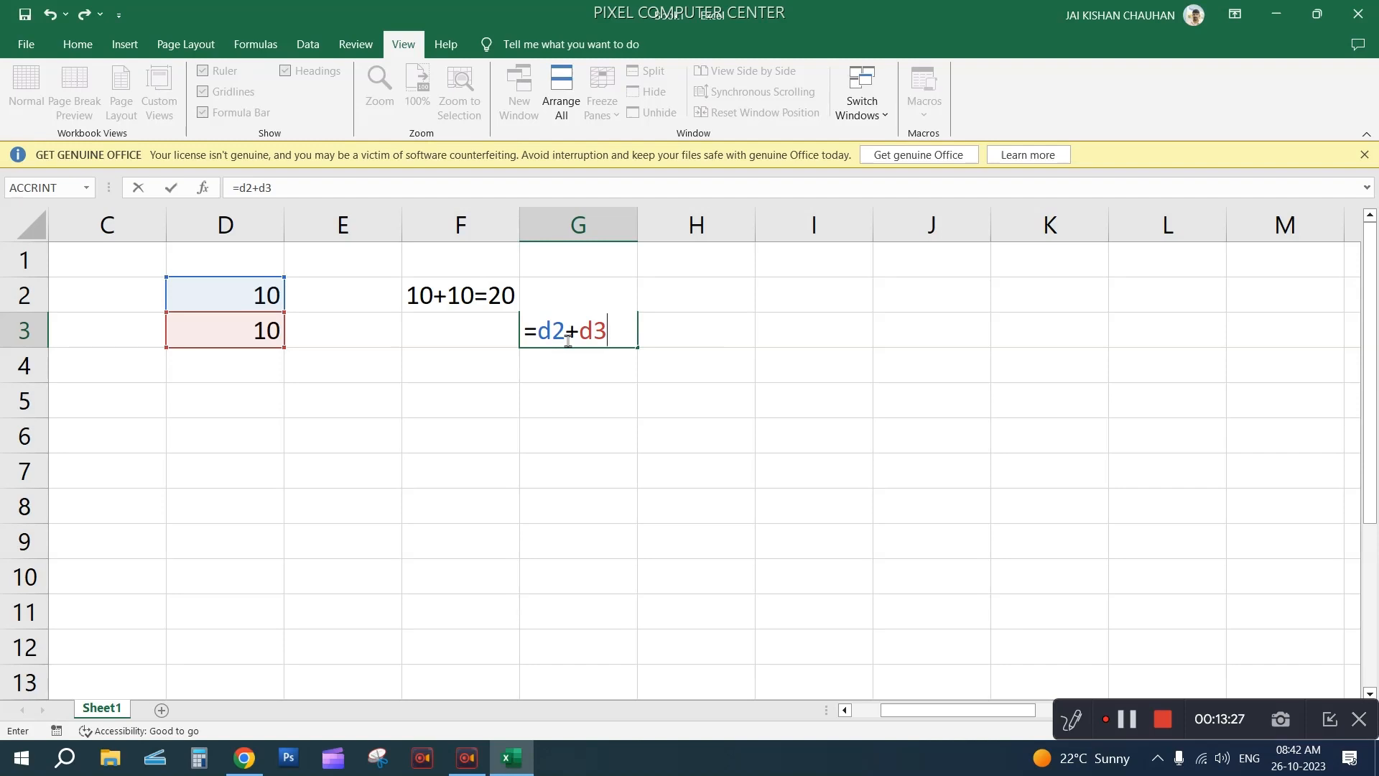
key(BackSpace)
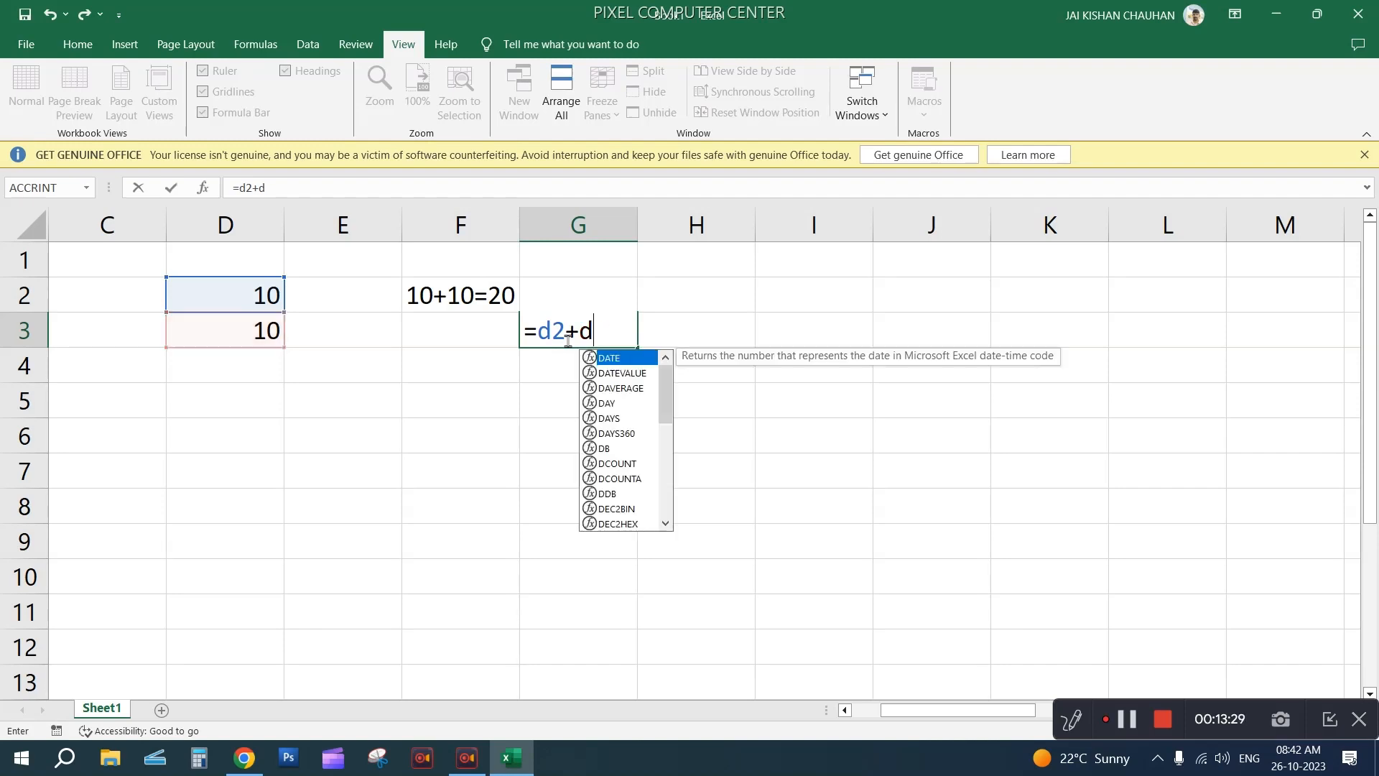
text(4)
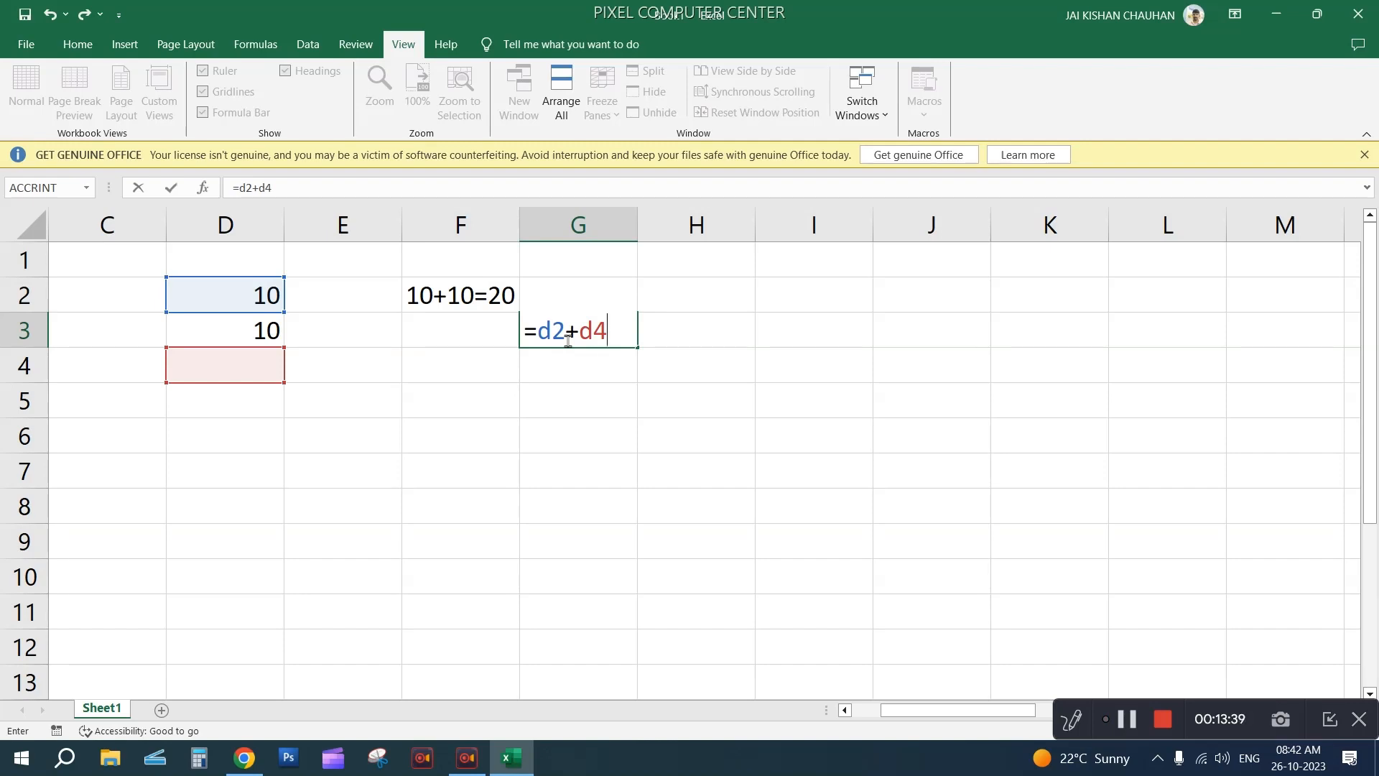
key(BackSpace)
text(3)
key(Return)
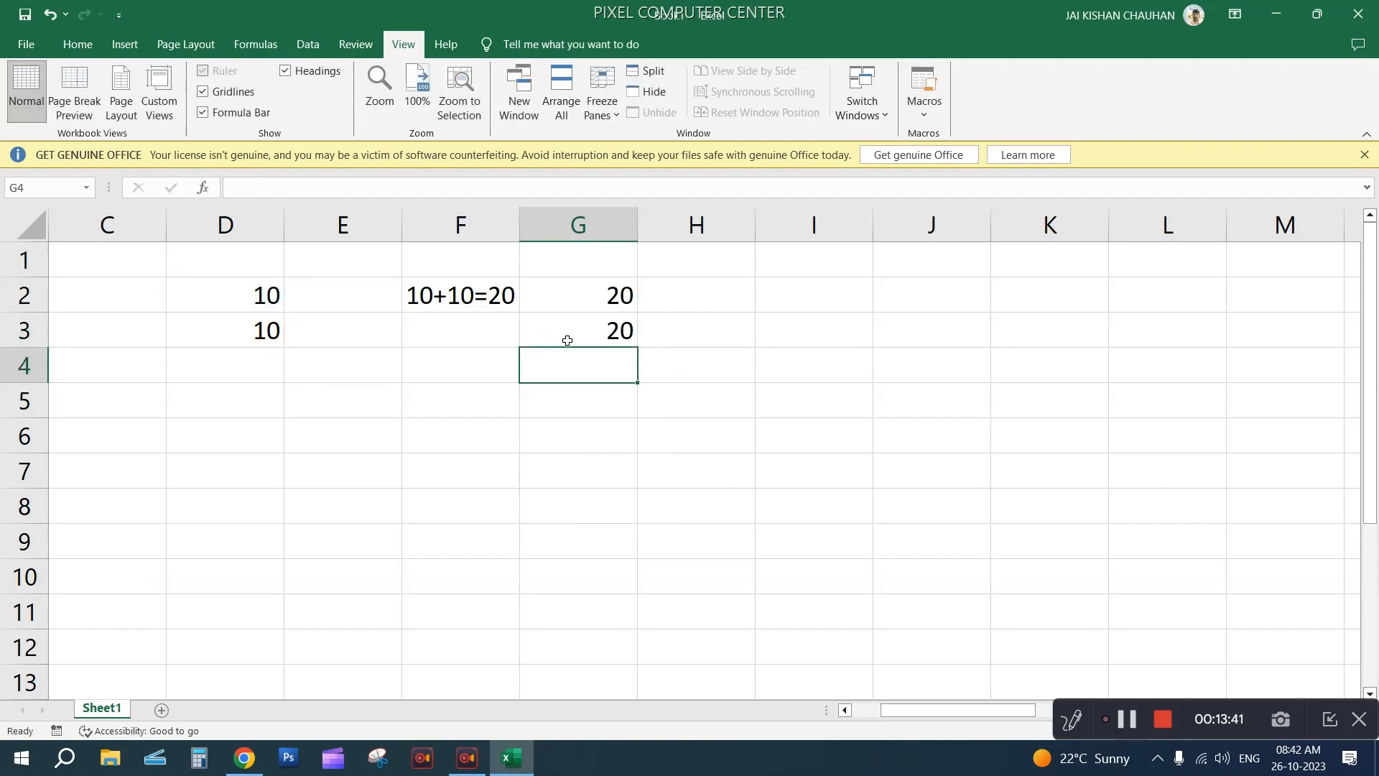
Compare the formulas behind cells G2 and G3 by selecting each cell and opening its contents without changes
click(567, 388)
click(557, 330)
click(567, 302)
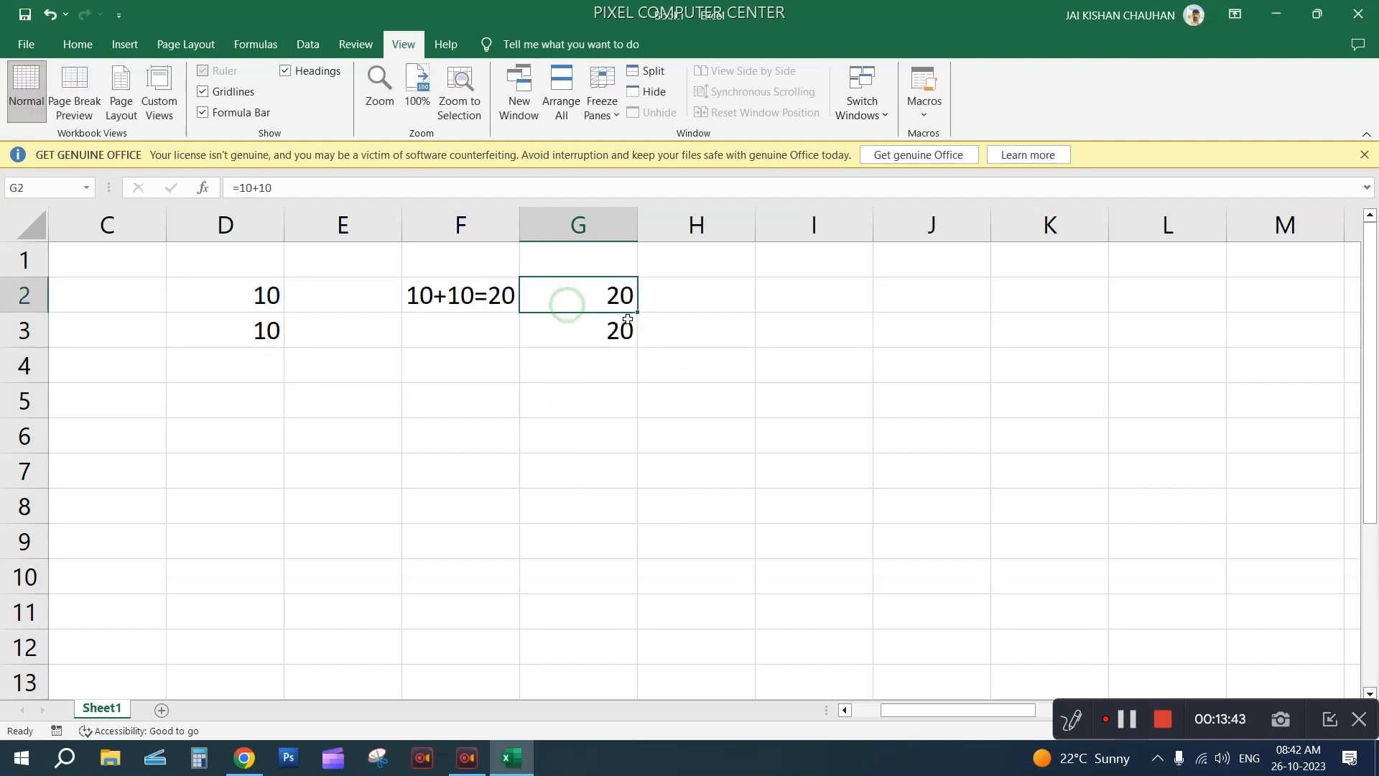
click(627, 327)
click(685, 303)
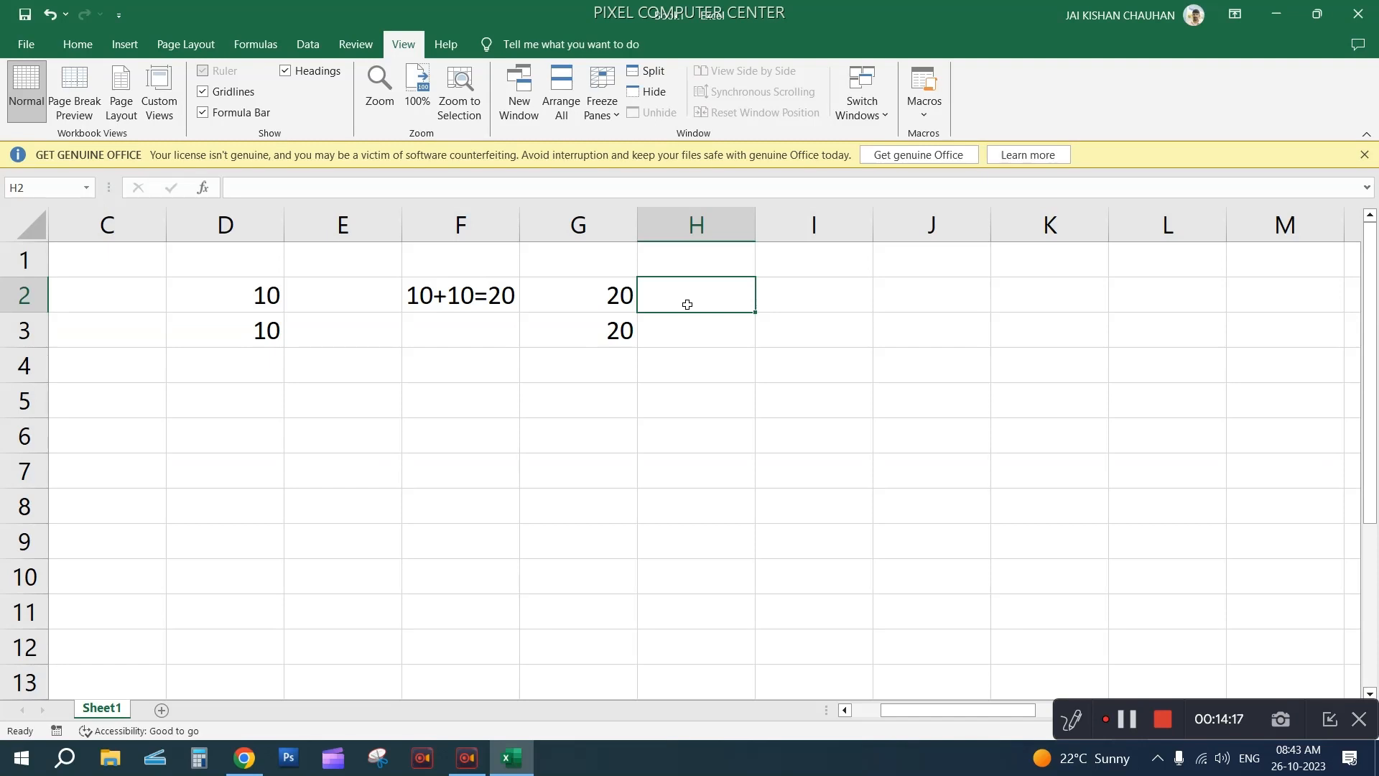
click(615, 292)
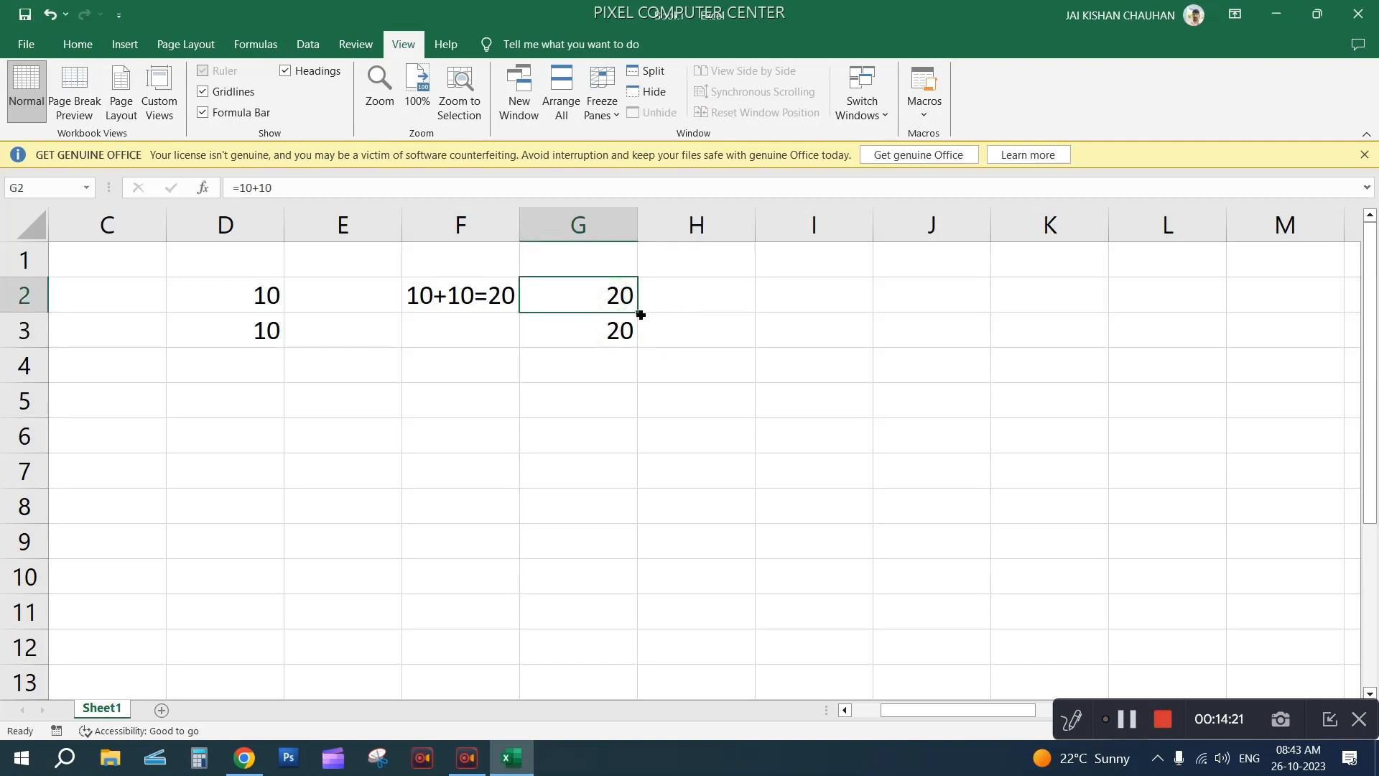
key(F2)
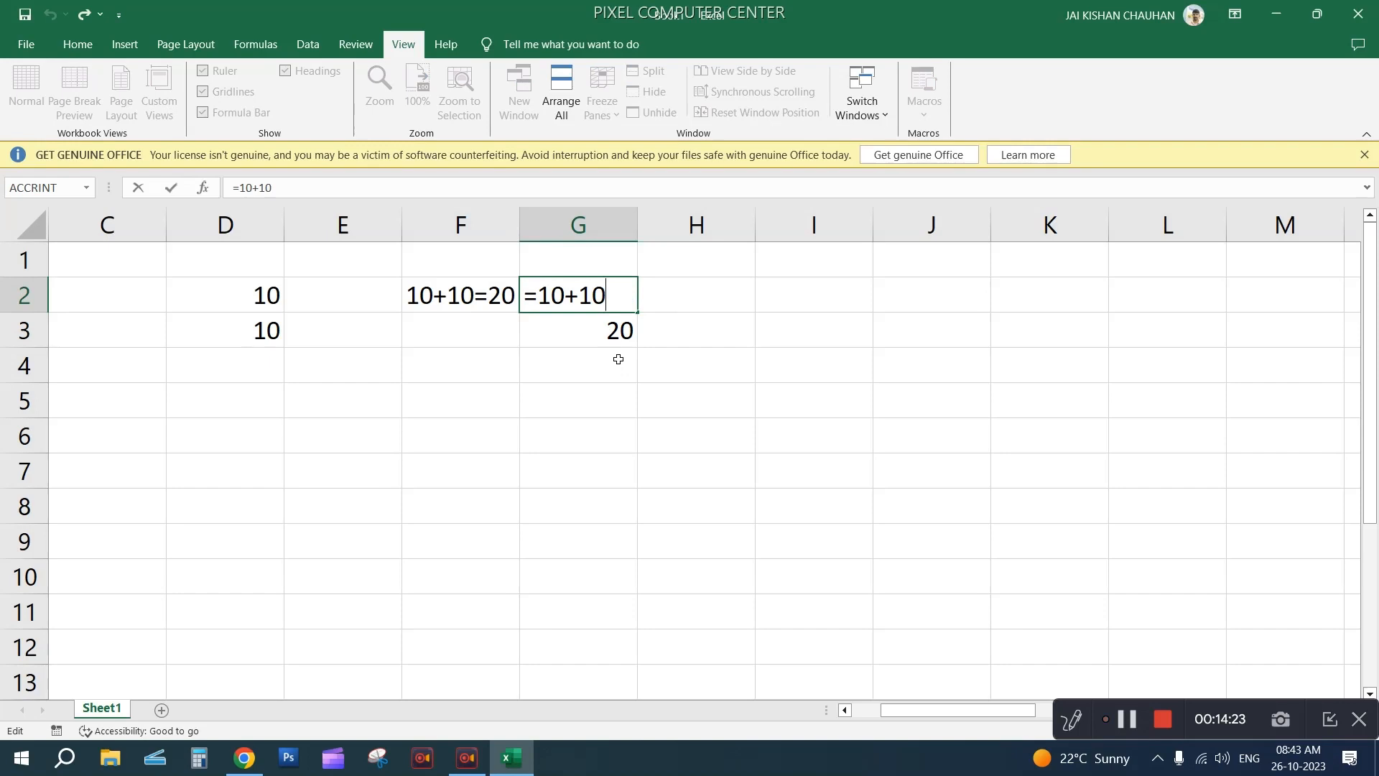
key(Return)
key(F2)
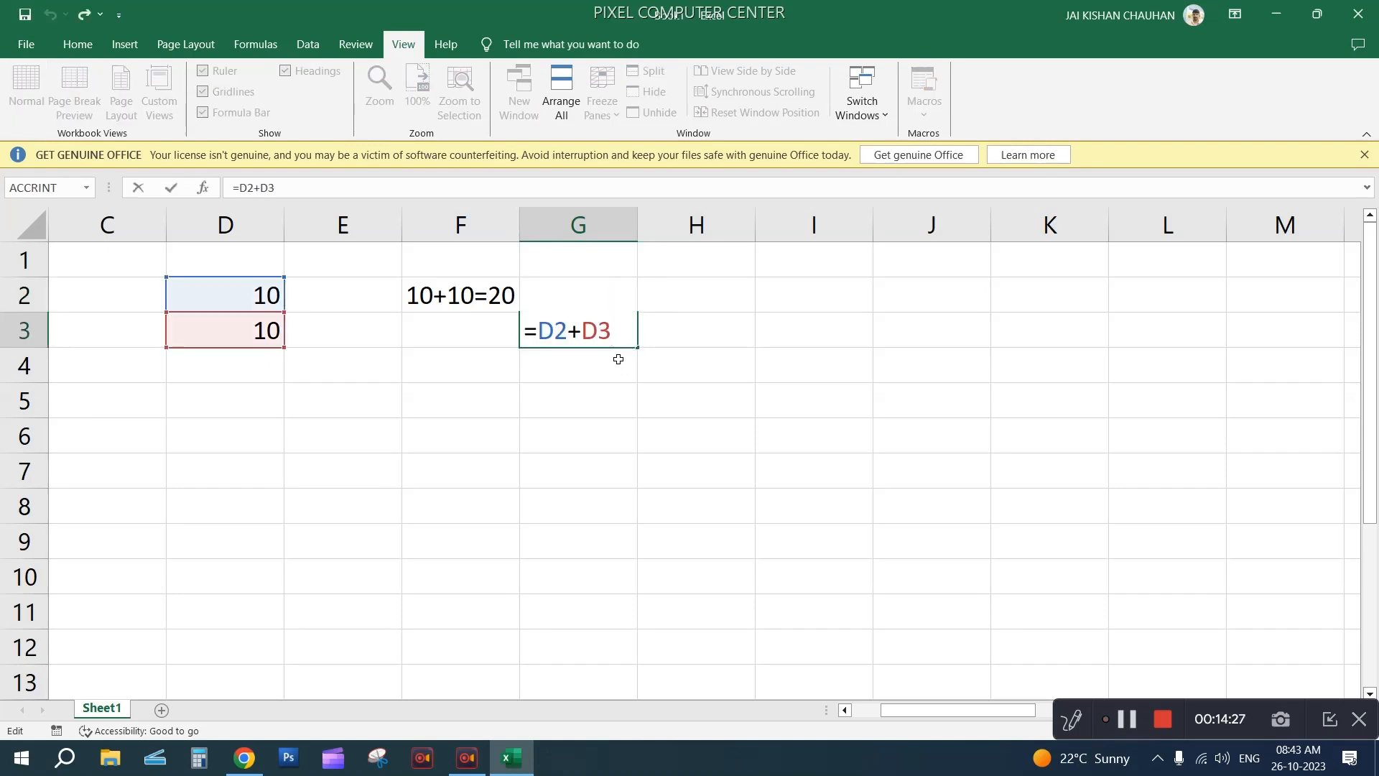
key(Return)
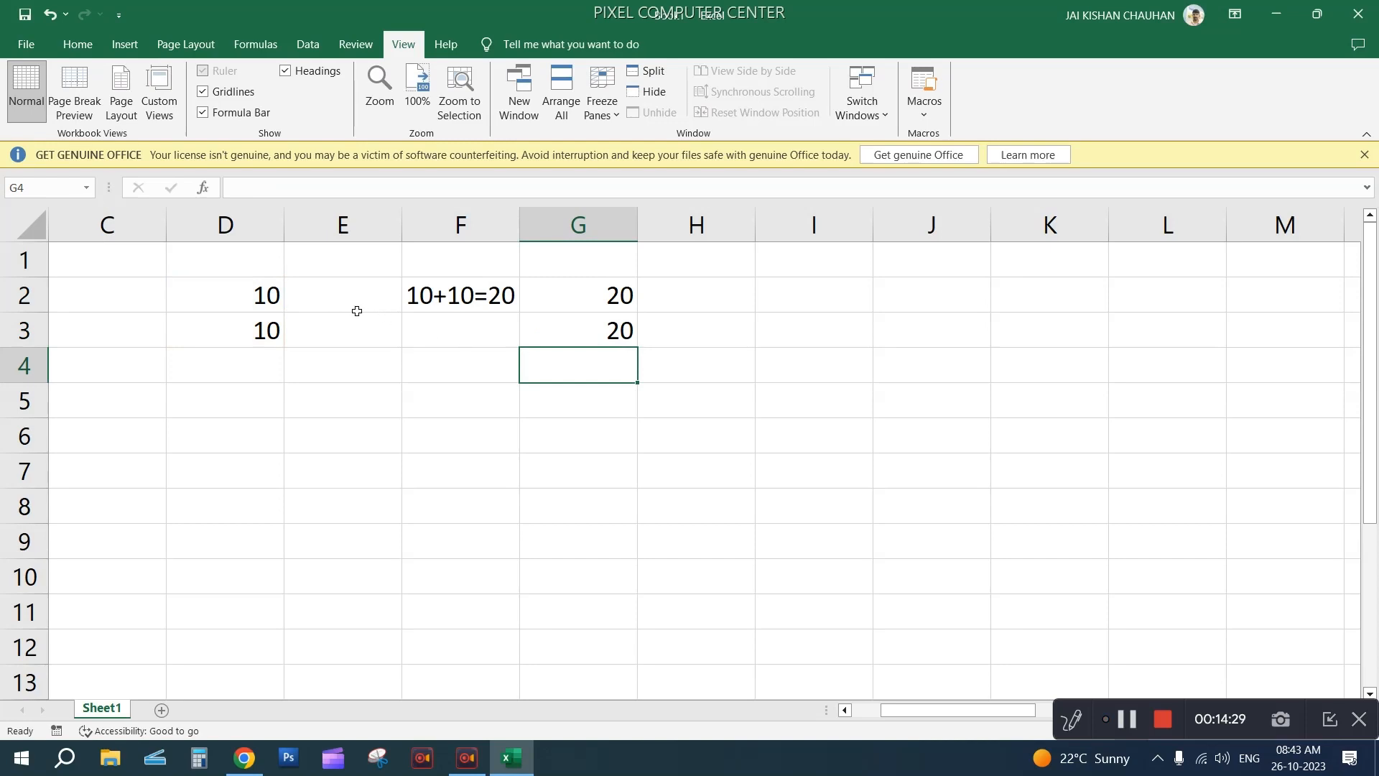
Set cell D2 to 100, and select G3 to check its recalculated result
click(244, 306)
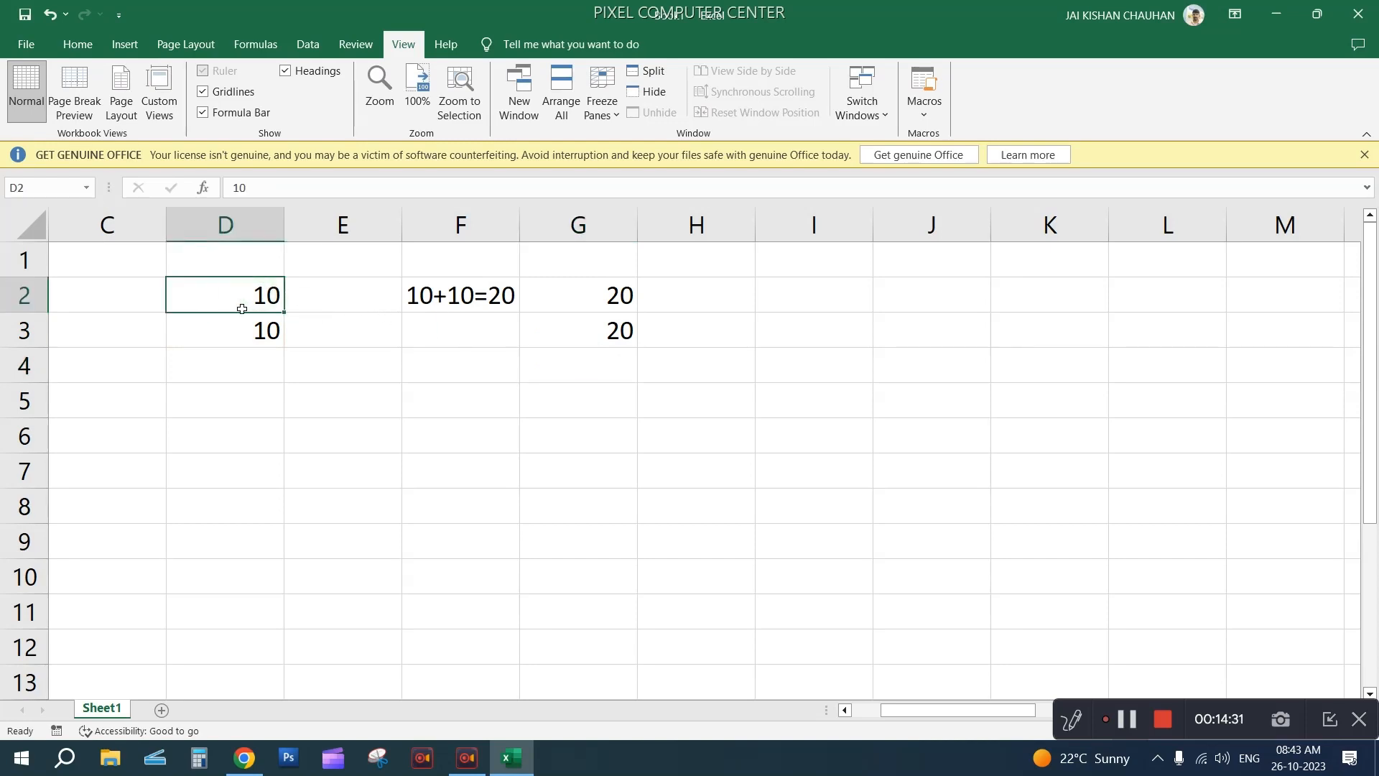
text(100)
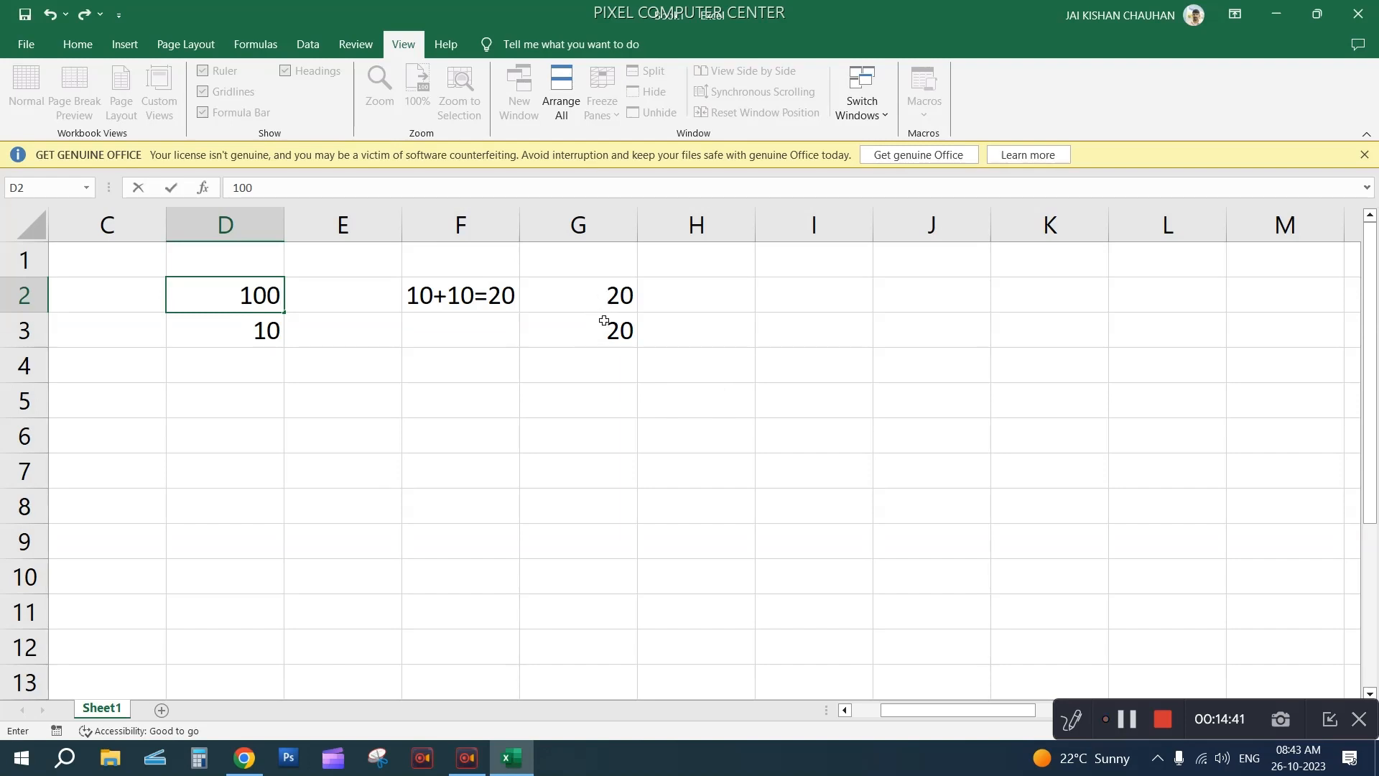
key(Return)
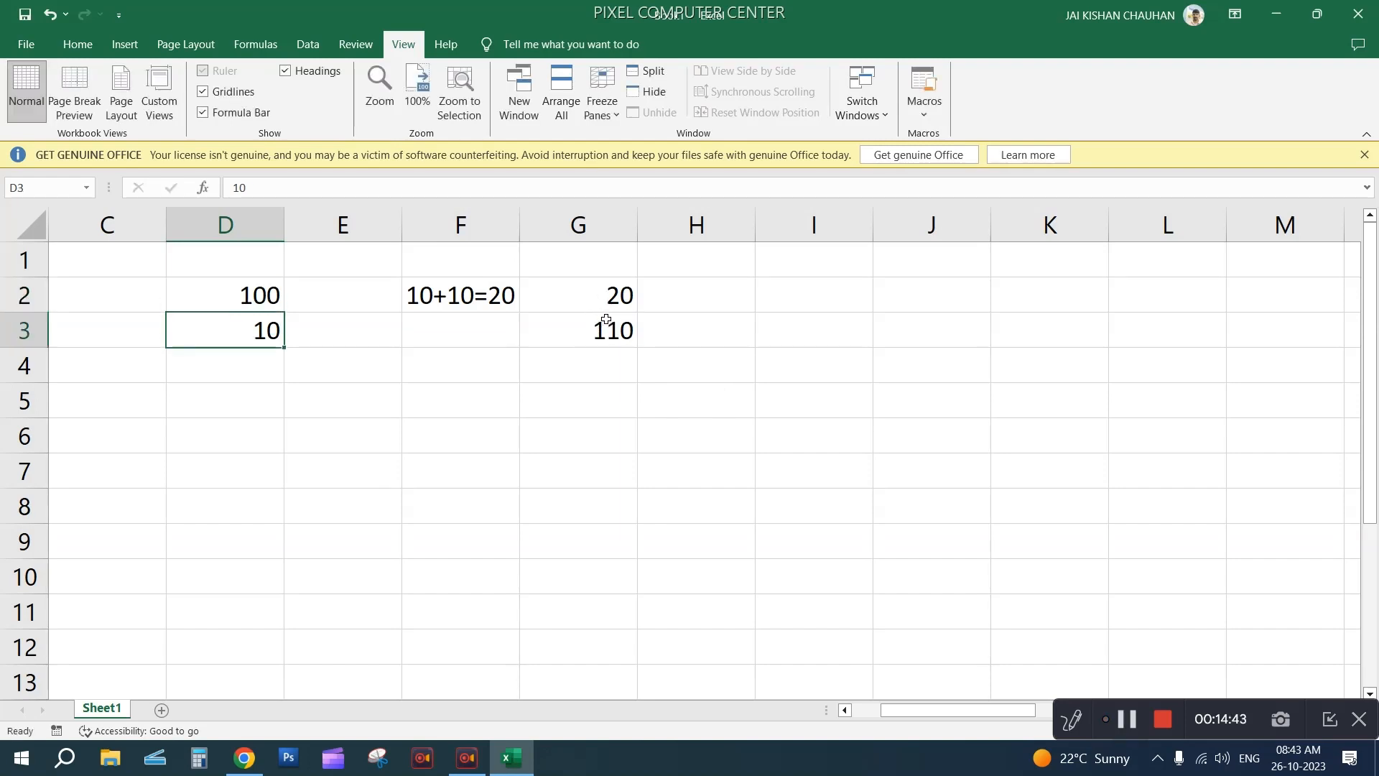
click(549, 375)
click(576, 343)
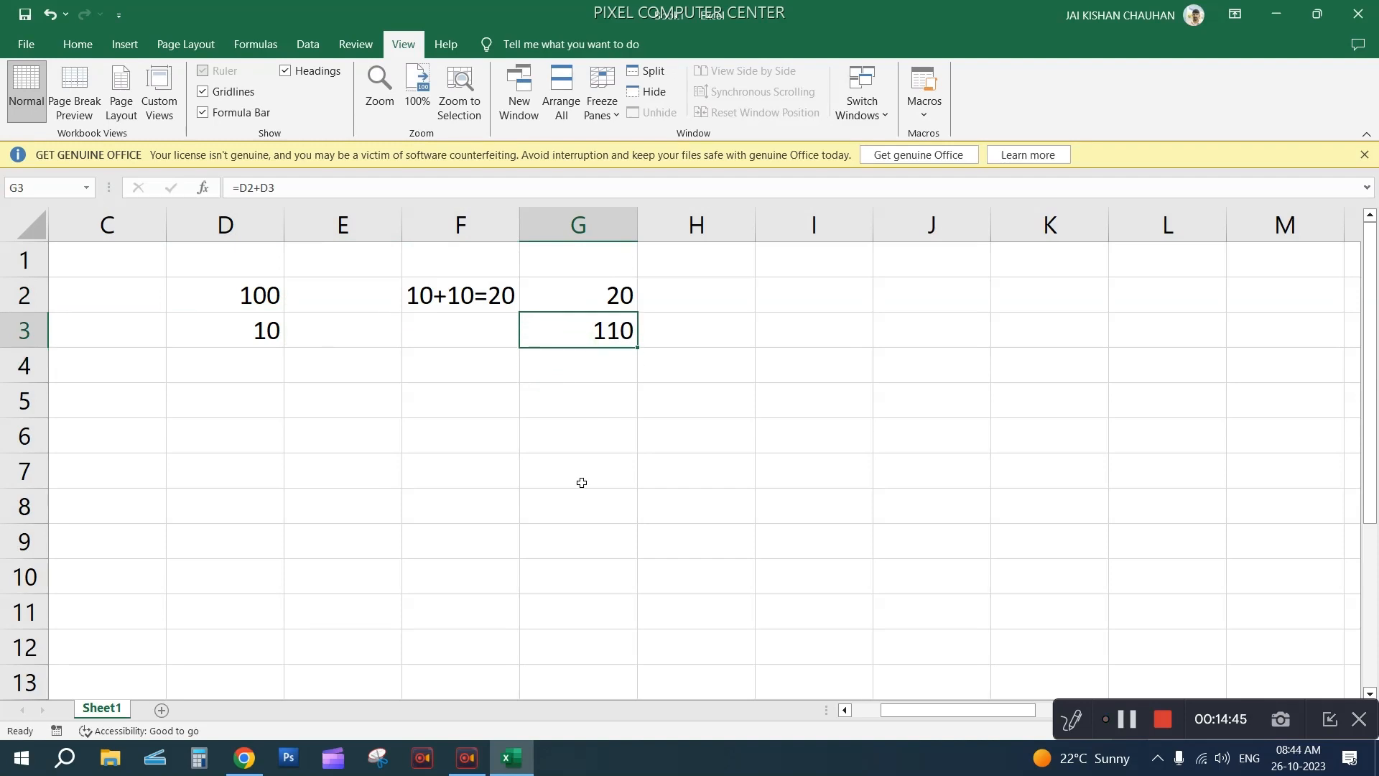
Examine the fixed-number formula in G2 against the cell-reference formula in G3, leaving both as they are
click(604, 306)
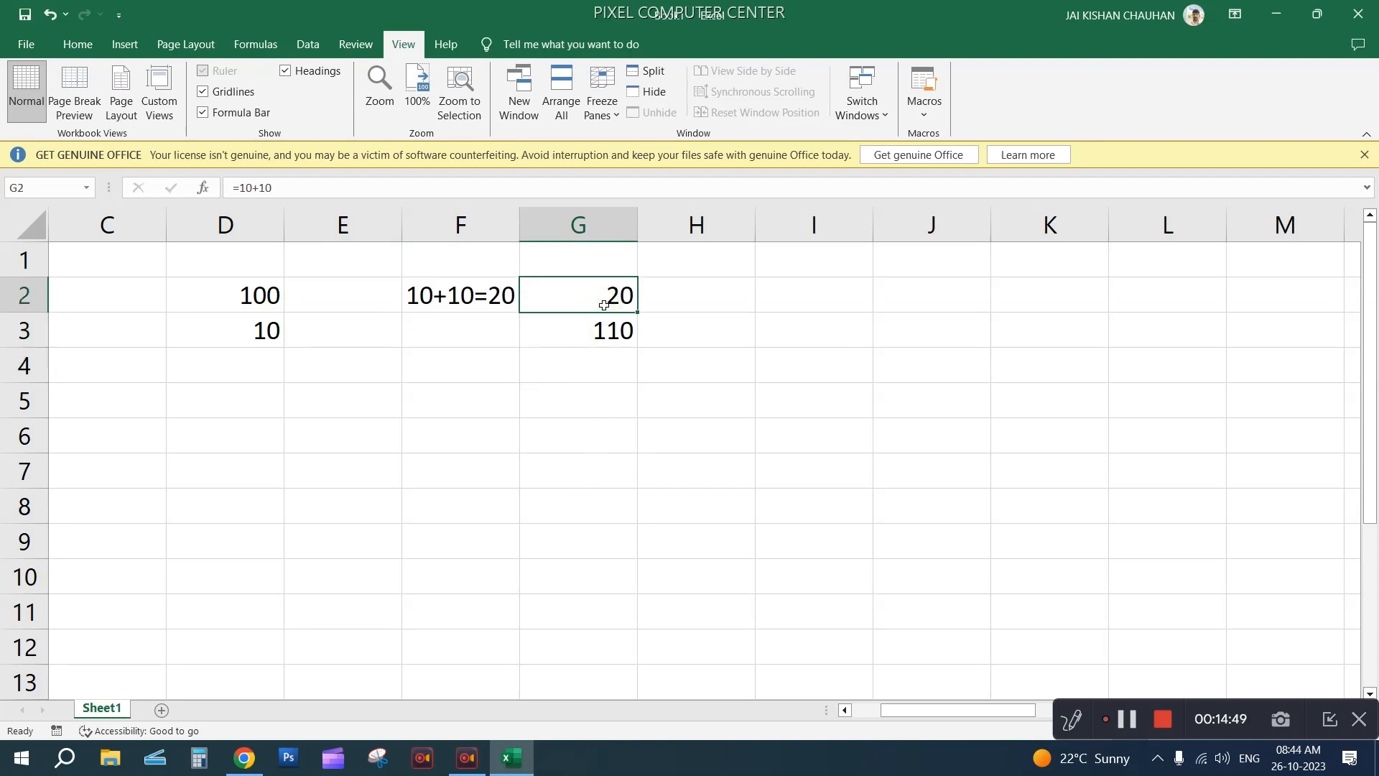
double_click(530, 286)
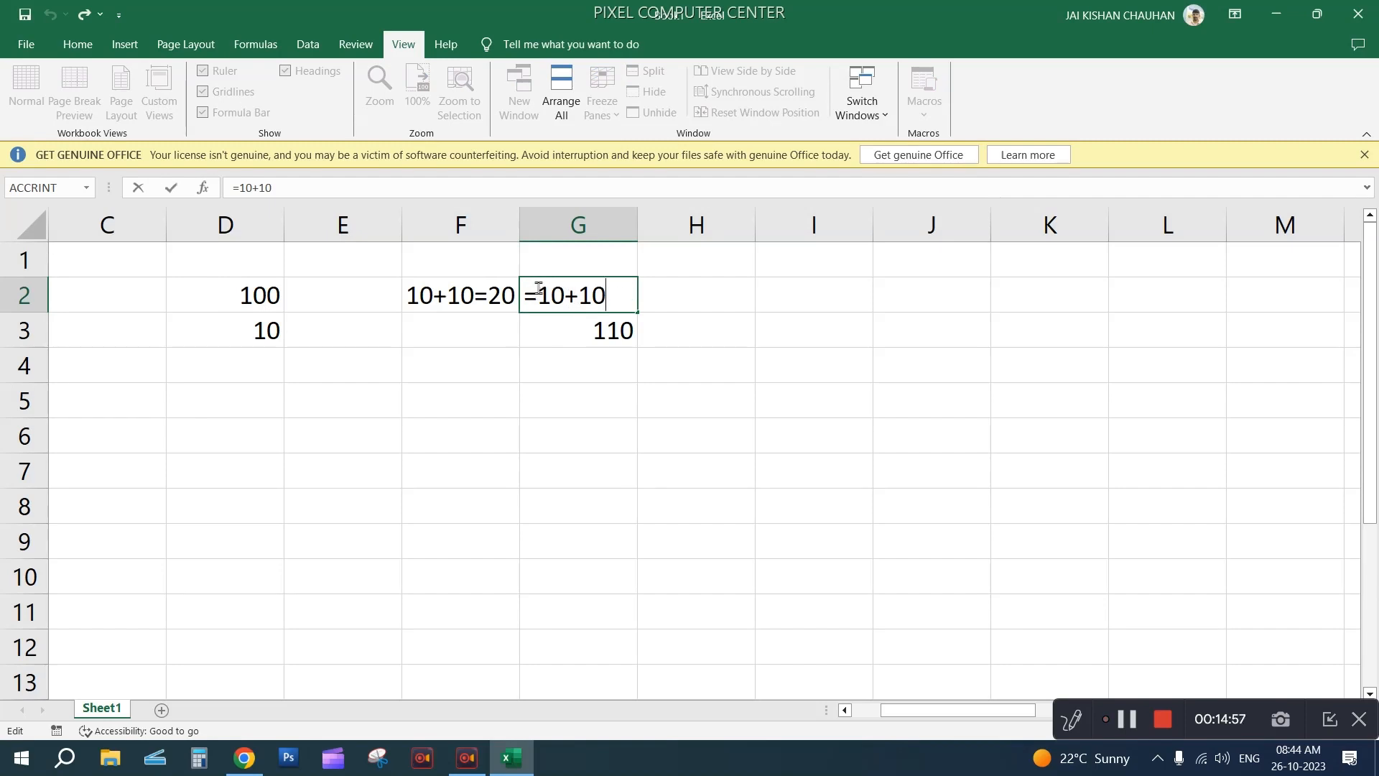
key(Return)
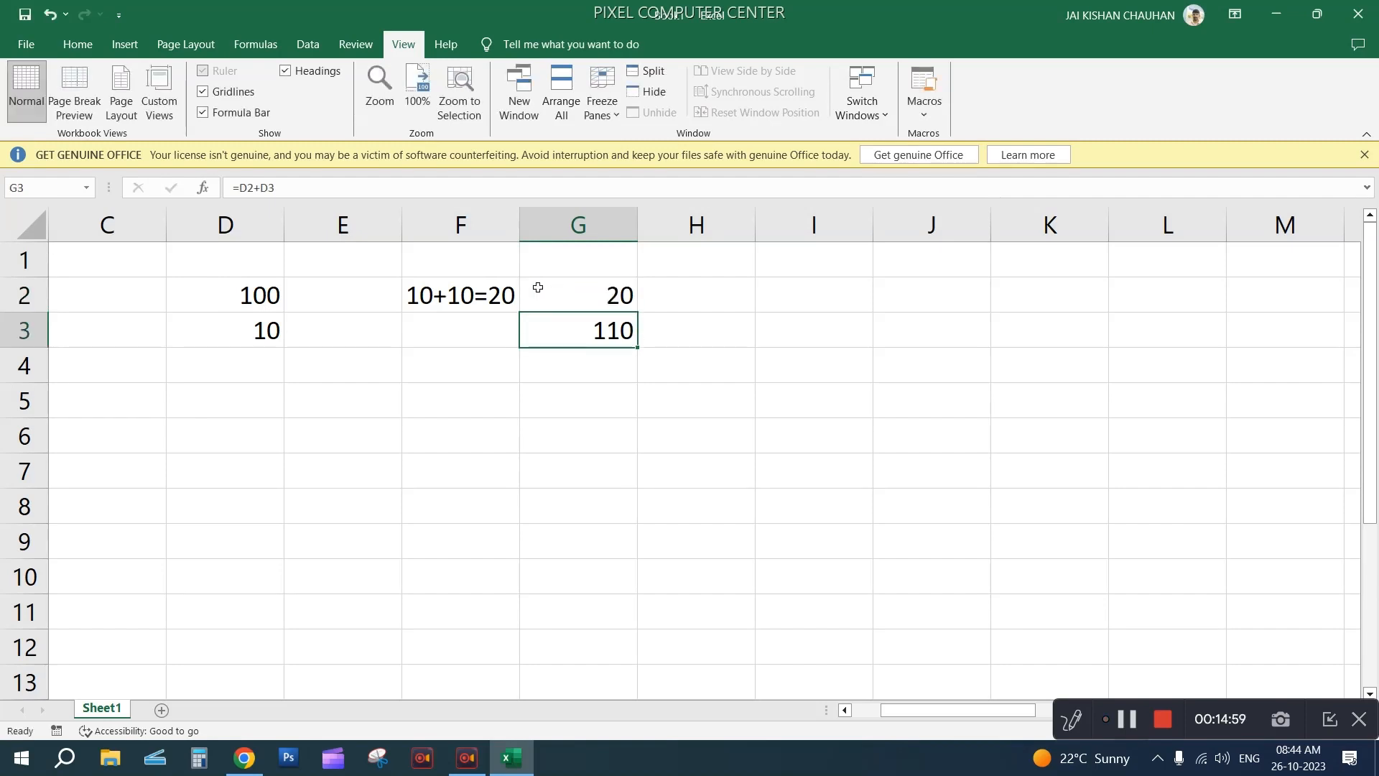
text(=D2+D3)
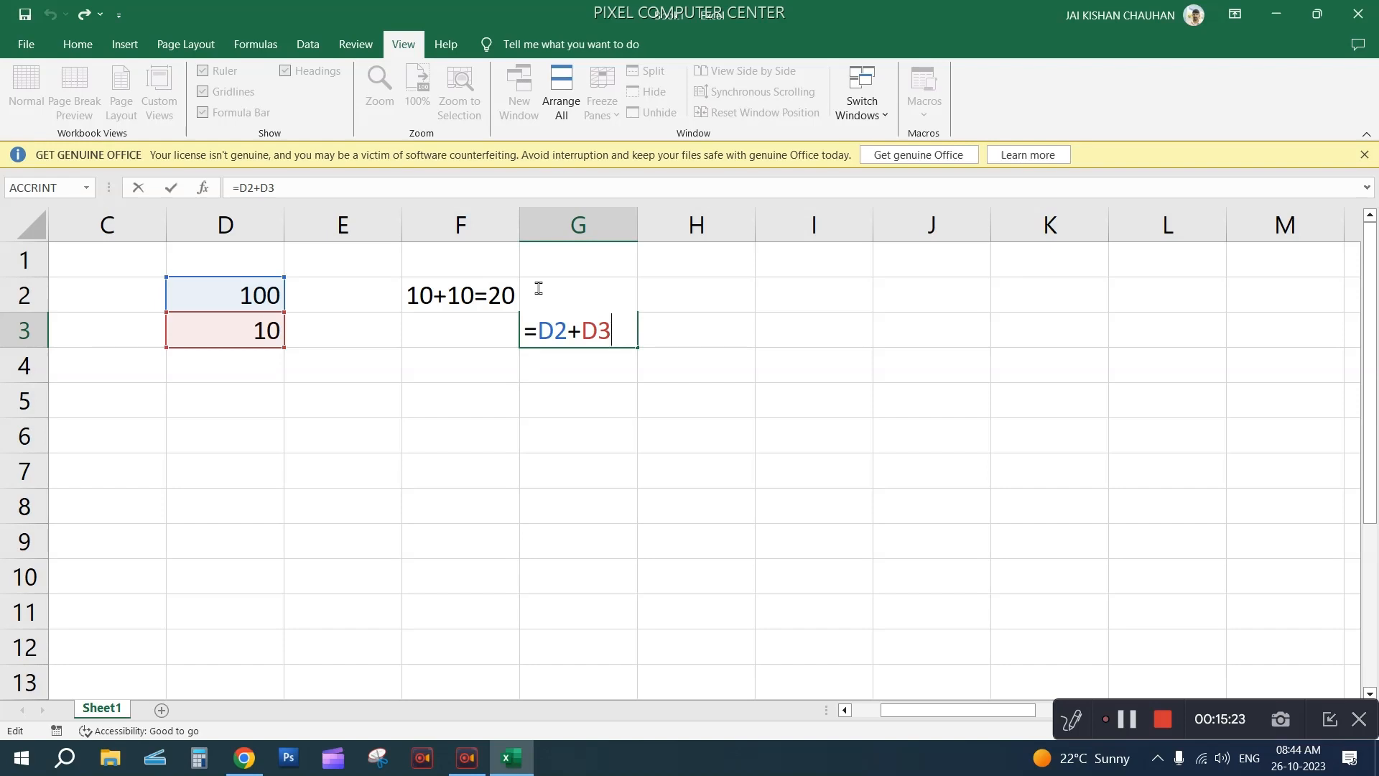
key(Return)
key(Up)
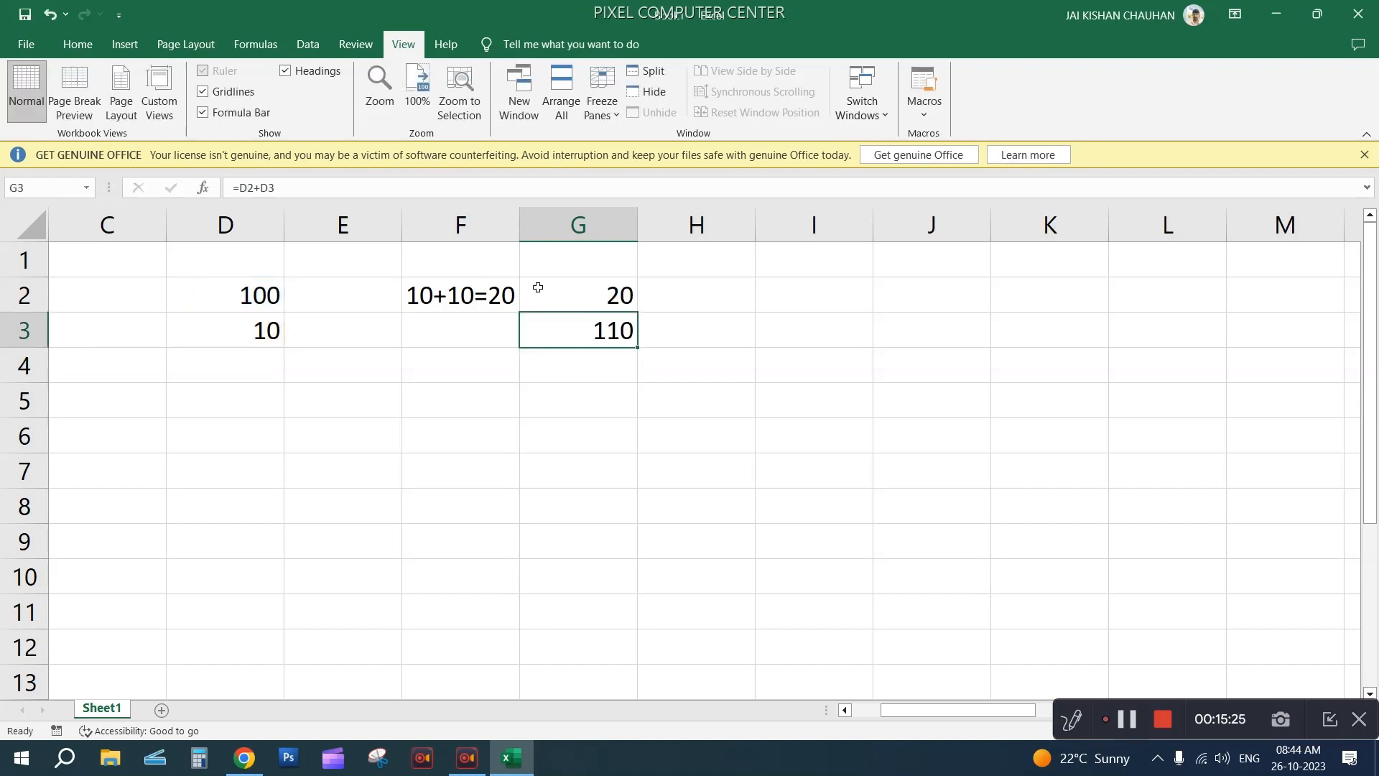
key(F2)
key(Return)
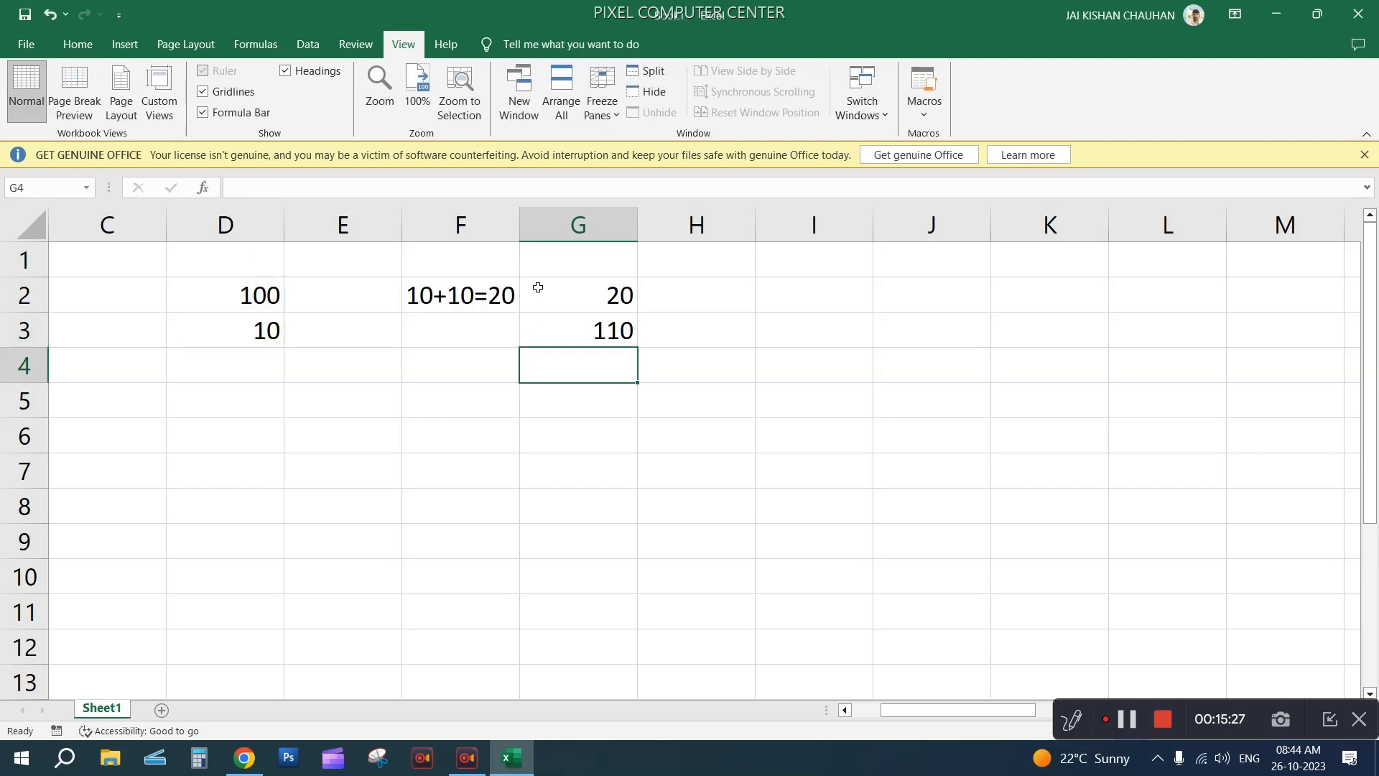
Set cell D3 to 150, and inspect which cells the formula in G3 references
key(Up)
click(538, 287)
key(F2)
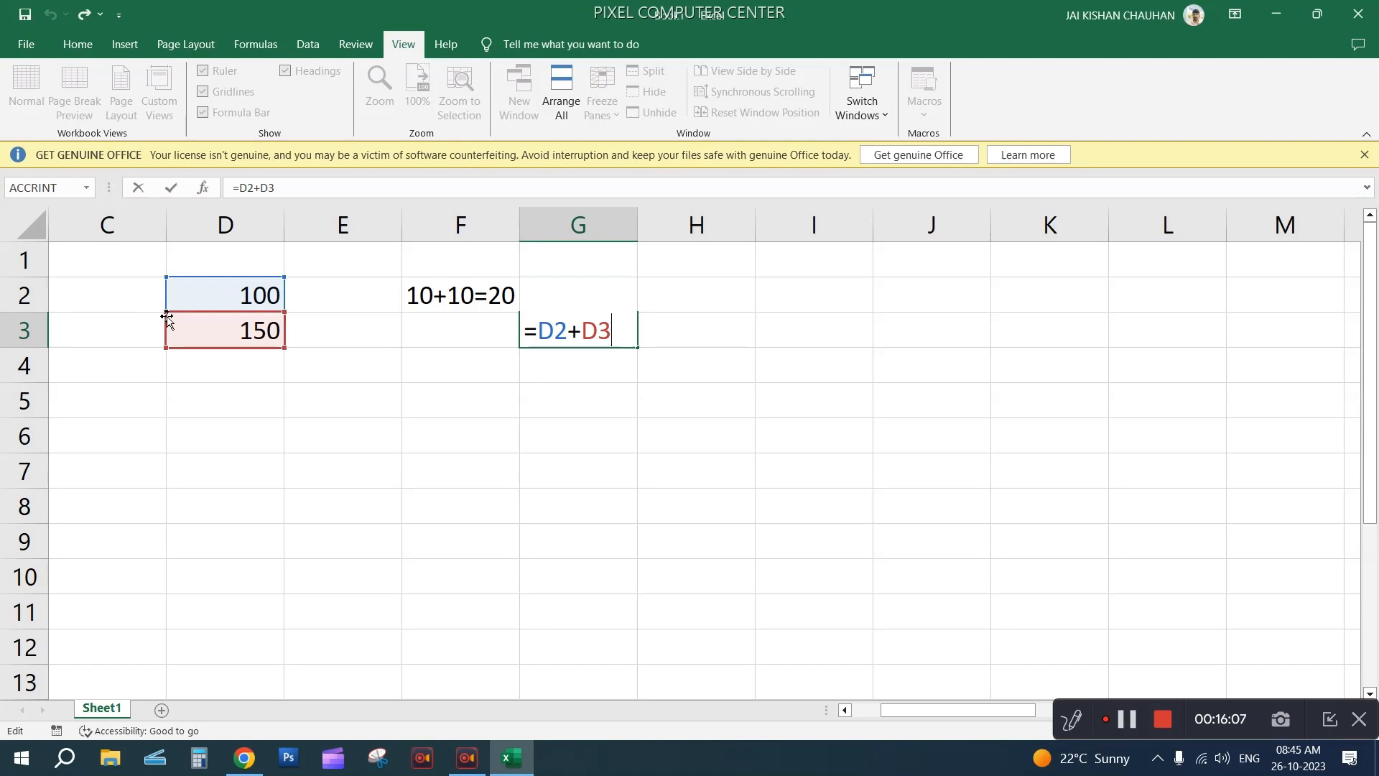
key(Return)
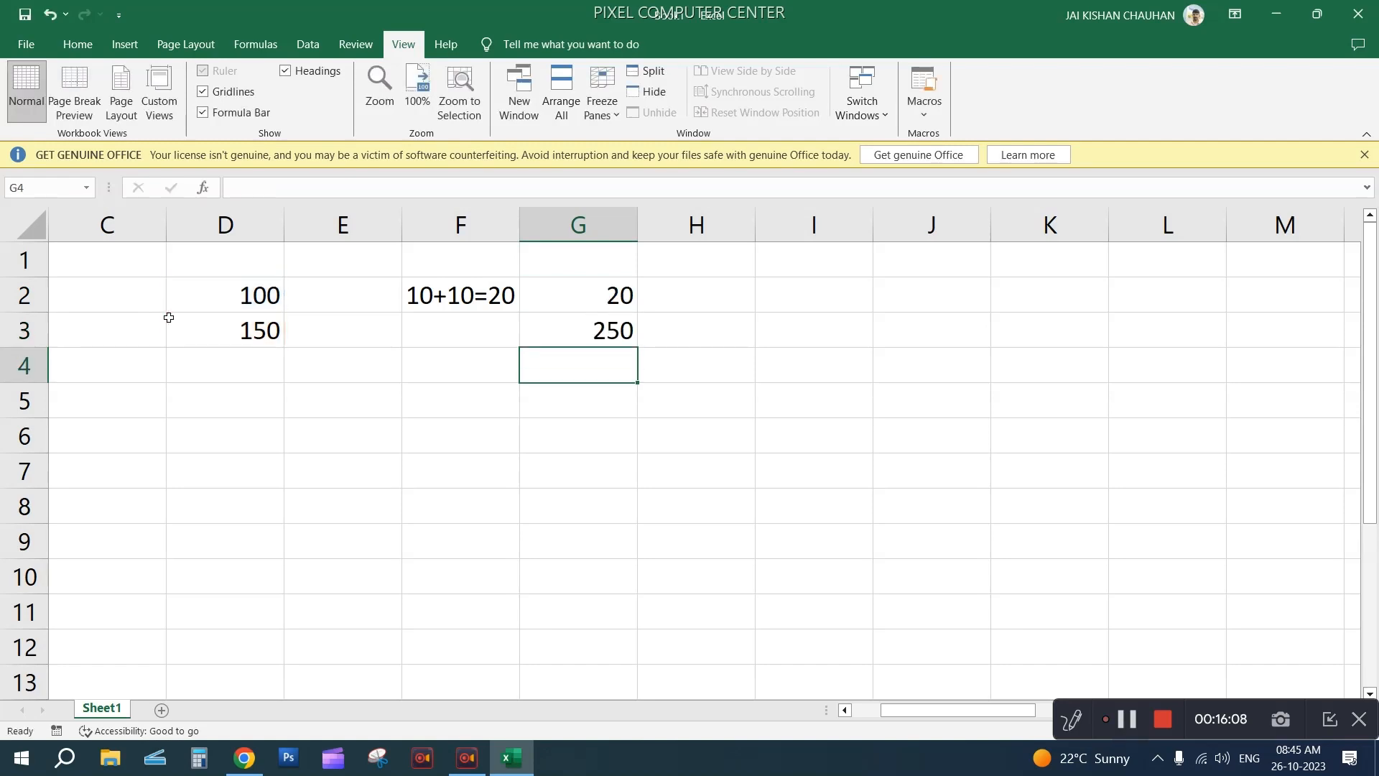
Delete the contents of the range D2:G6
drag(172, 282, 567, 422)
key(Delete)
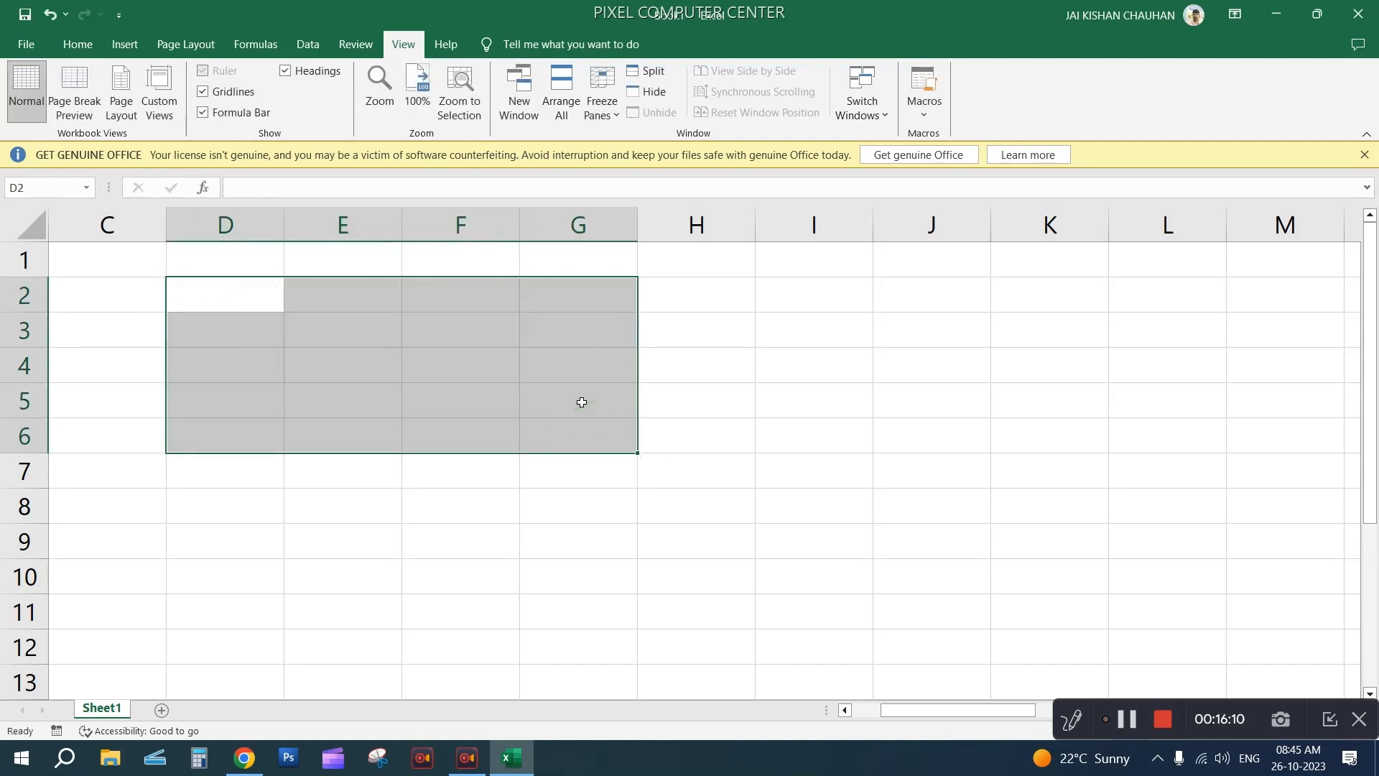
Enter sample numbers: 5 in G5, E3, E4, D3 and D5, 545 in E2, 75 in D4 and 77 in D6
click(545, 386)
text(5)
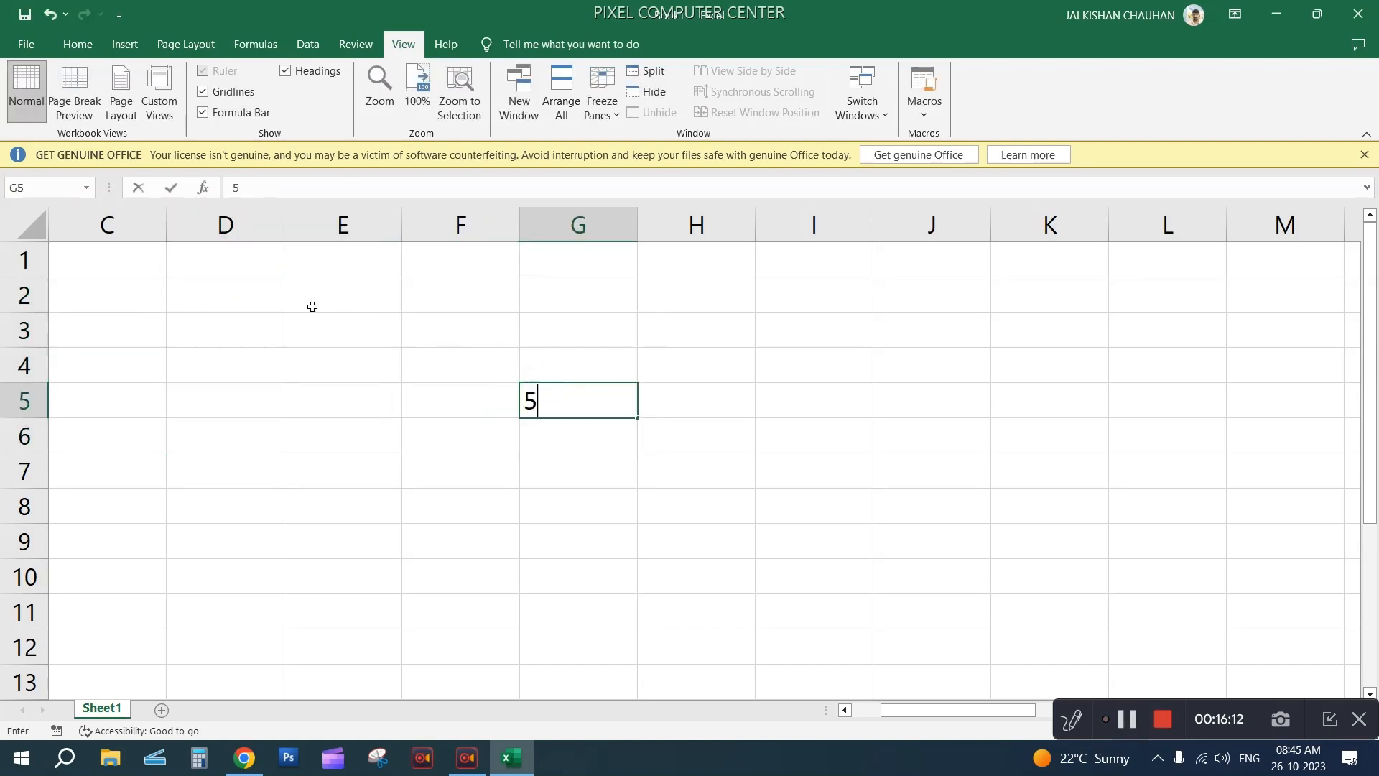
click(310, 305)
text(545)
click(304, 330)
text(5)
click(286, 365)
text(5)
click(250, 370)
text(5)
click(247, 442)
text(77)
Enter 7 in E5, E7, G2, G7 and H3, 5 in G6 and H4, 57 in G3, 75 in H6, 575 in F5, 757 in F7
drag(391, 408, 409, 407)
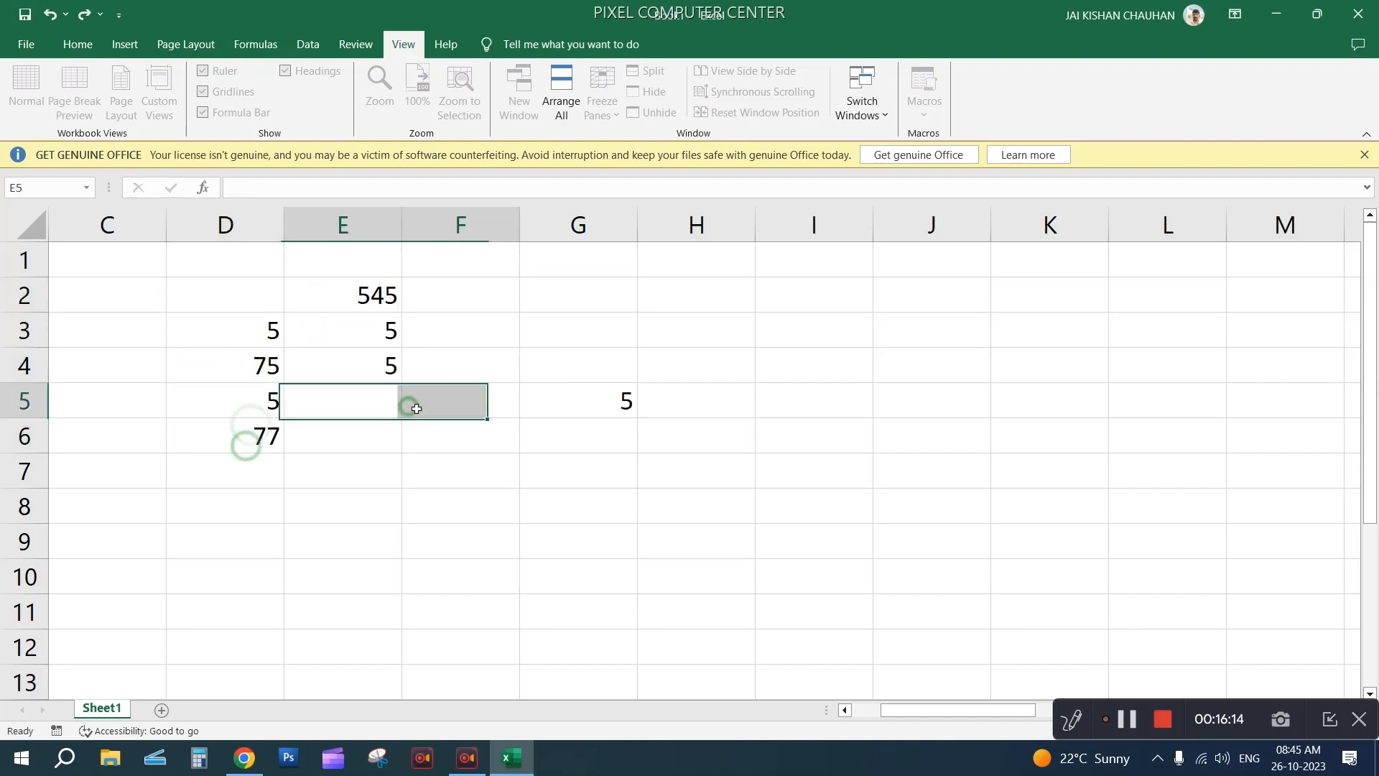
text(7)
click(419, 409)
text(575)
click(540, 341)
text(5)
click(660, 441)
text(75)
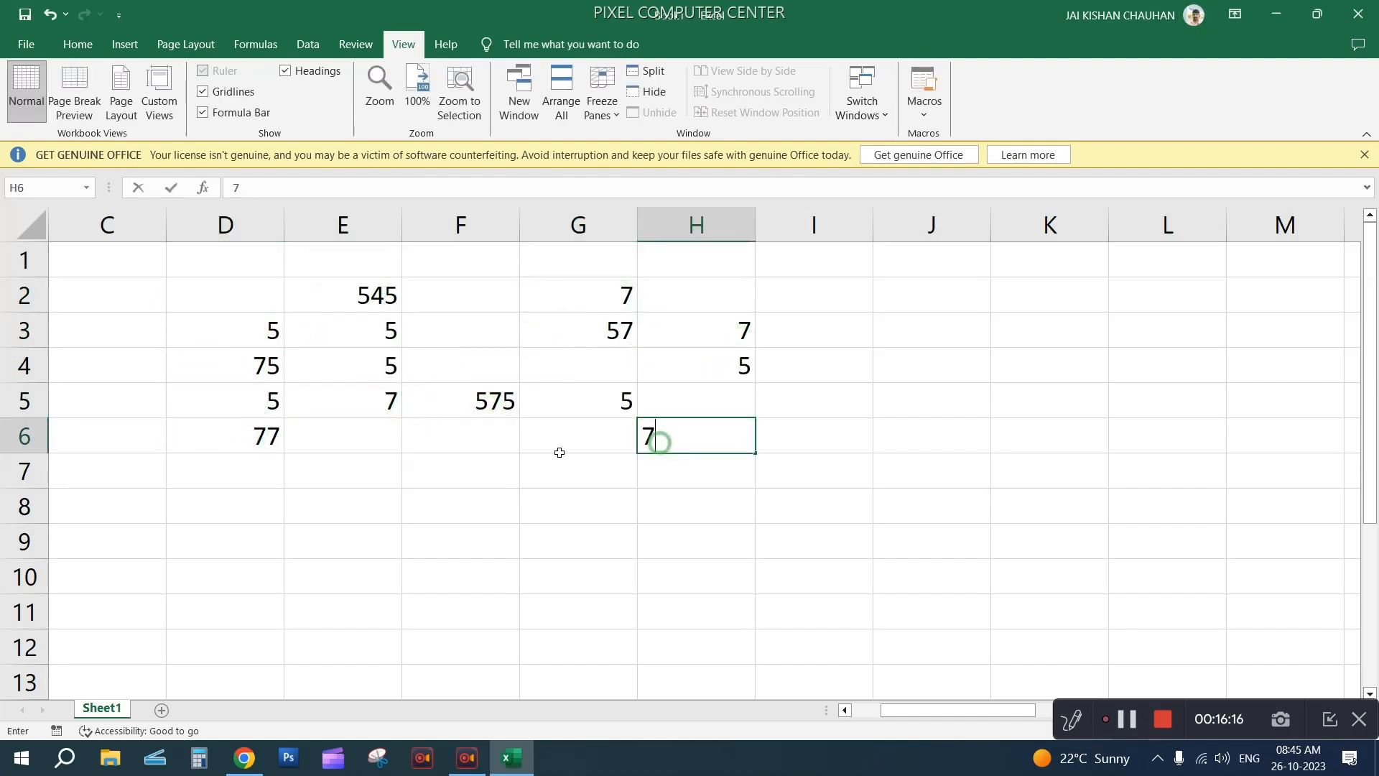
click(559, 452)
text(5)
click(524, 461)
text(7)
click(431, 480)
click(303, 538)
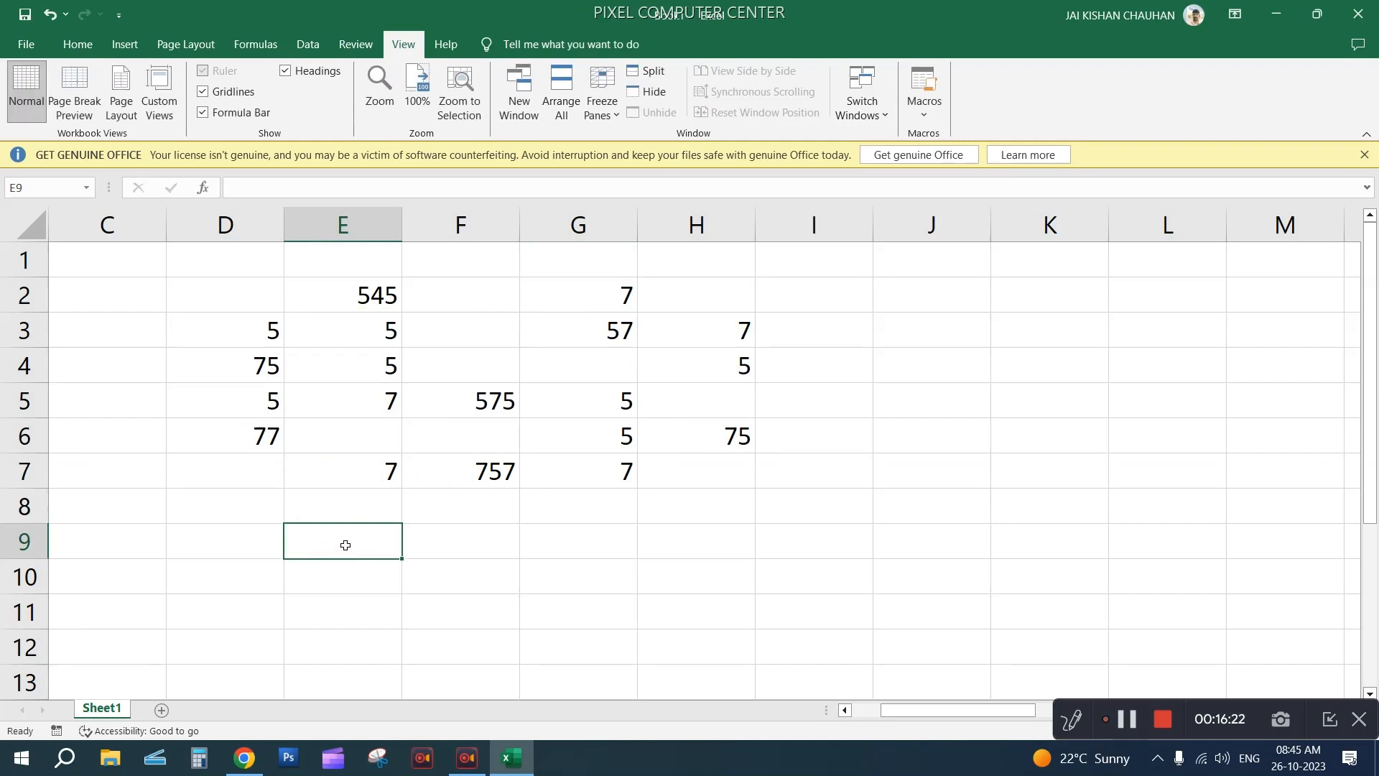
Enter the formula =E2+E3+E4+E5+E6+E7+E8 in cell E9
text(=)
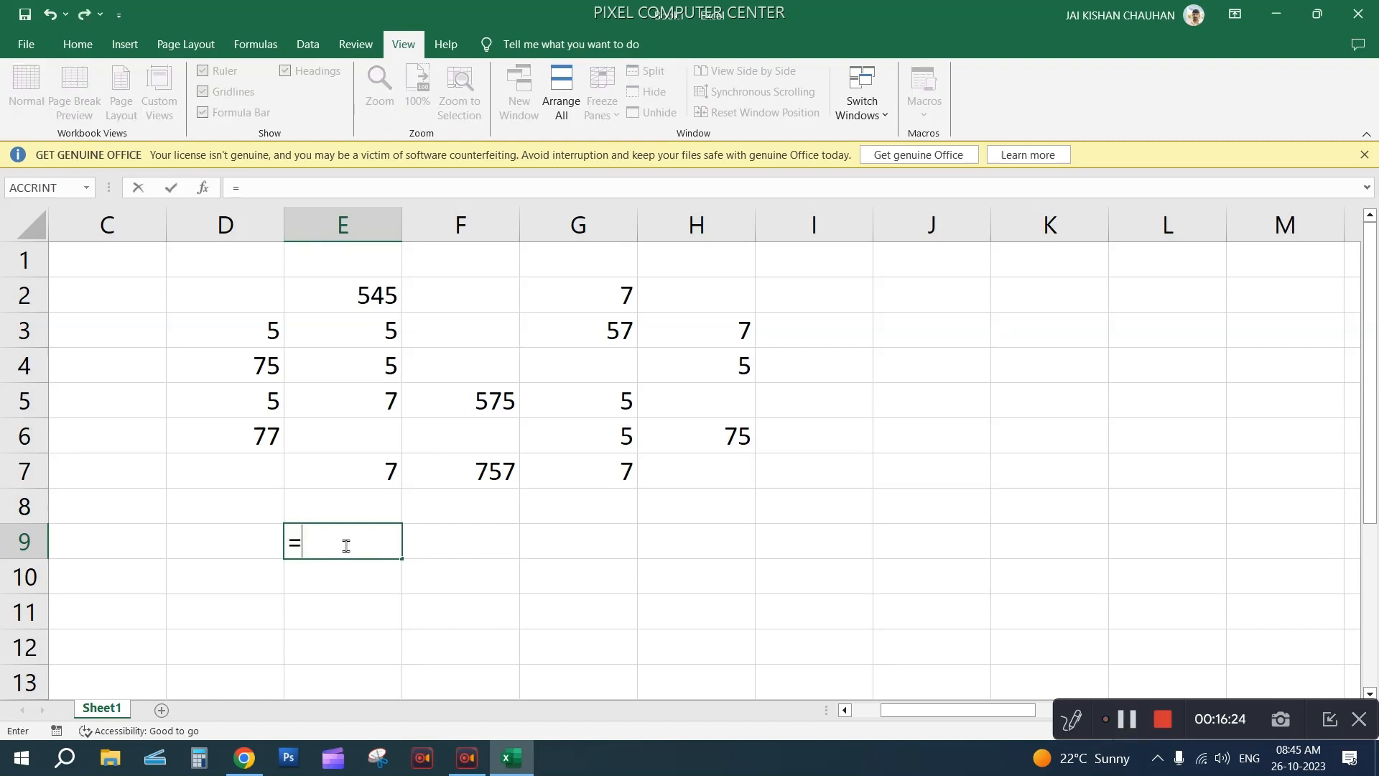
click(364, 298)
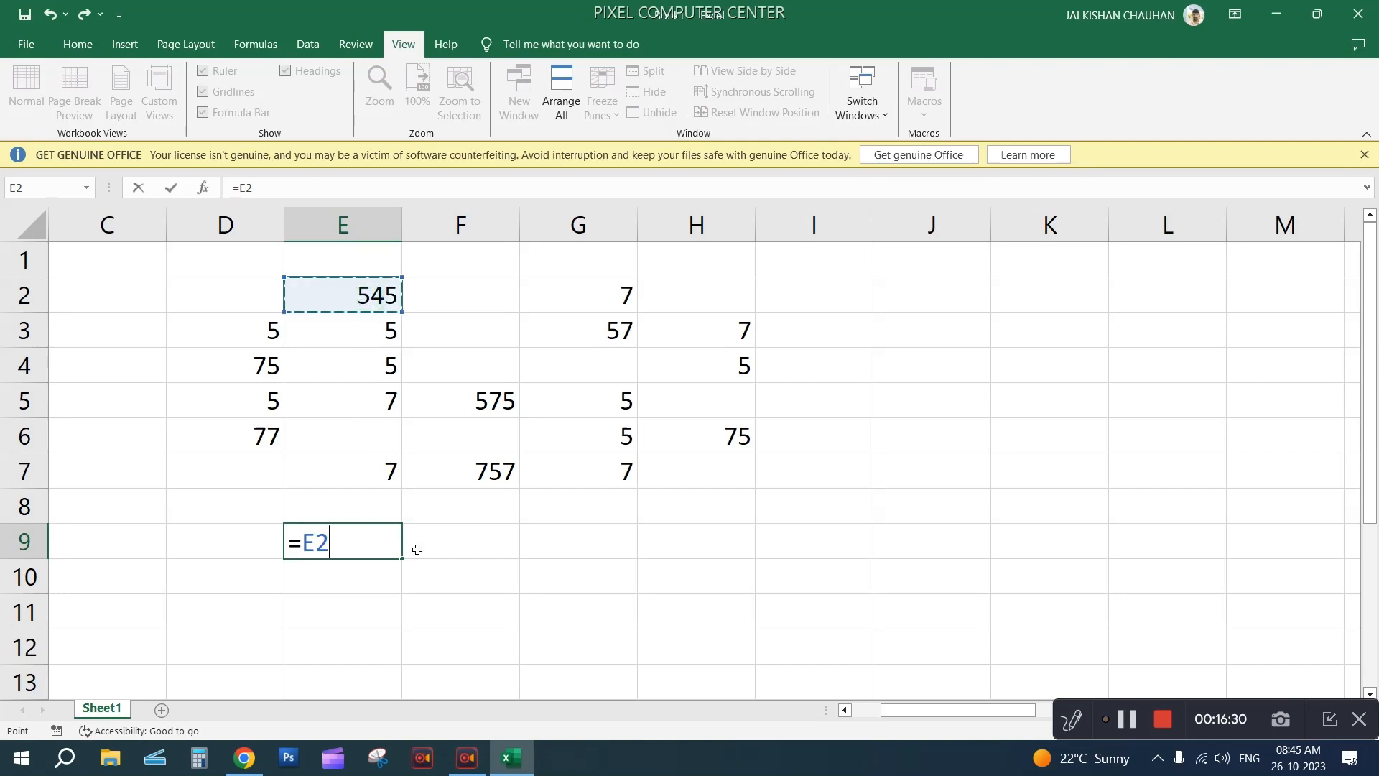
text(+)
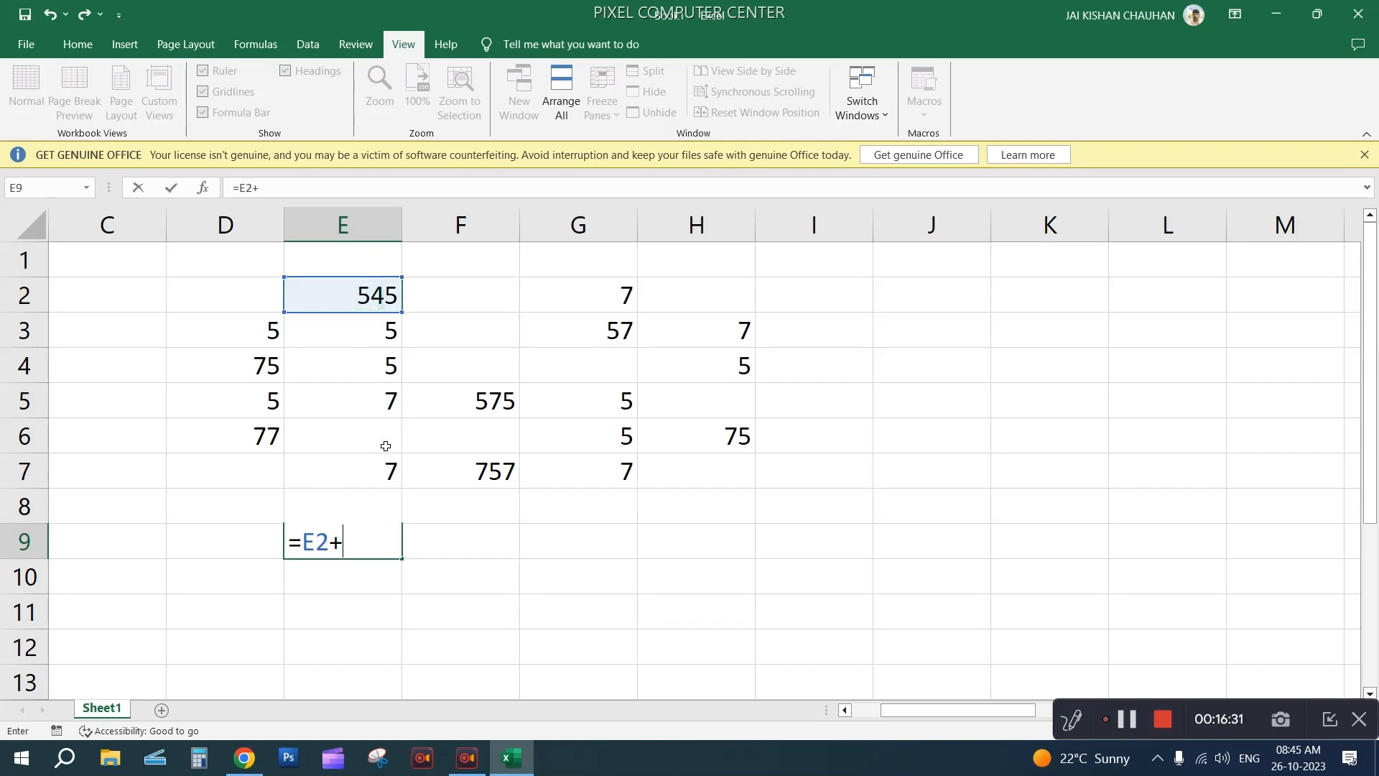
click(358, 329)
text(+)
click(348, 366)
text(+)
click(348, 403)
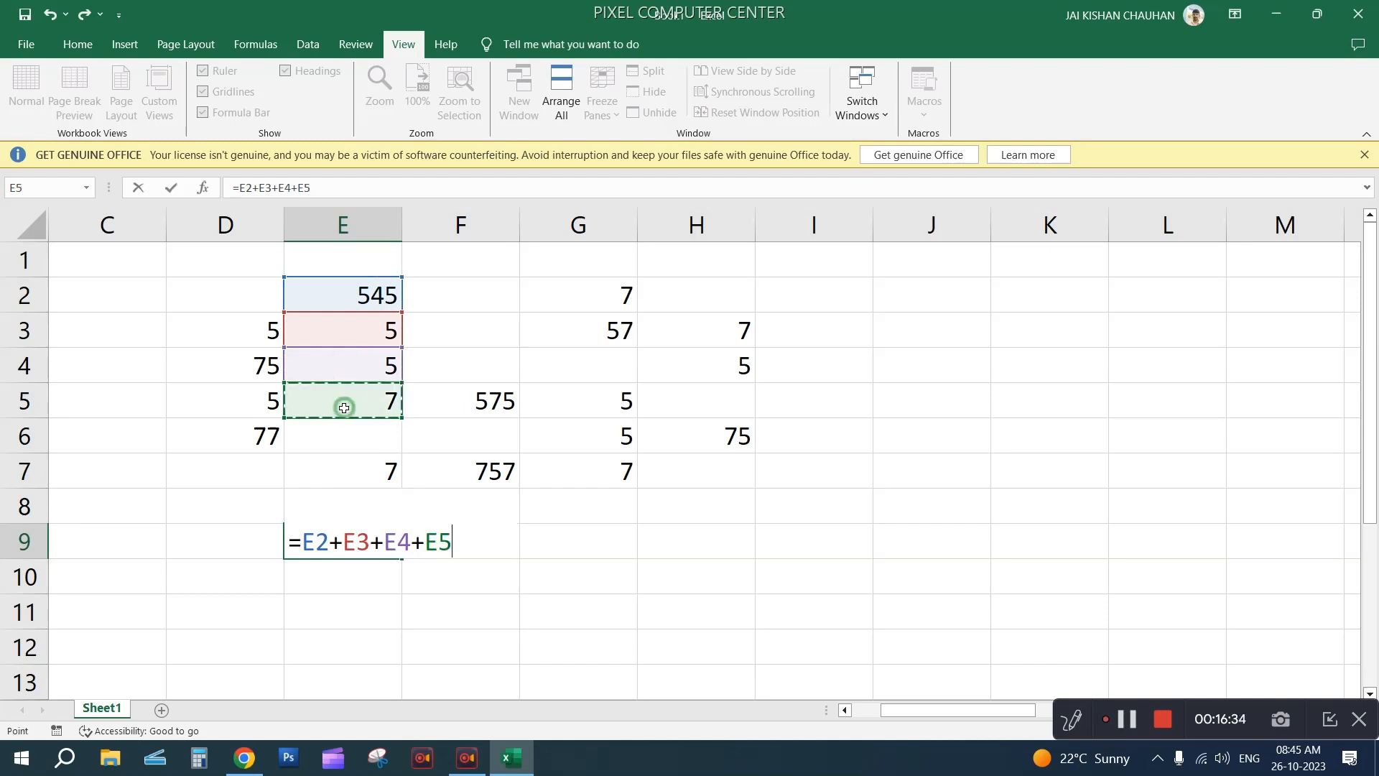
text(+)
click(347, 449)
text(+)
click(353, 472)
text(+)
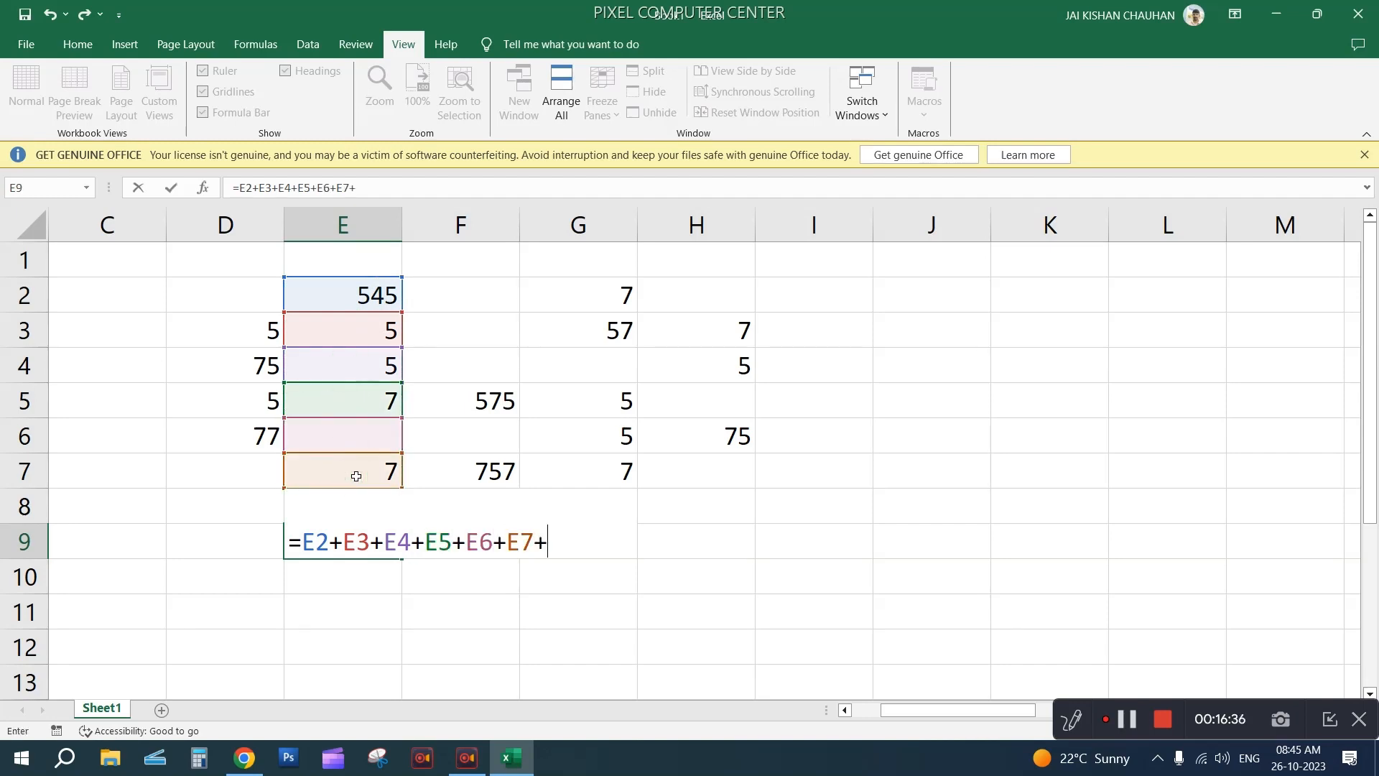
key(BackSpace)
text(e8)
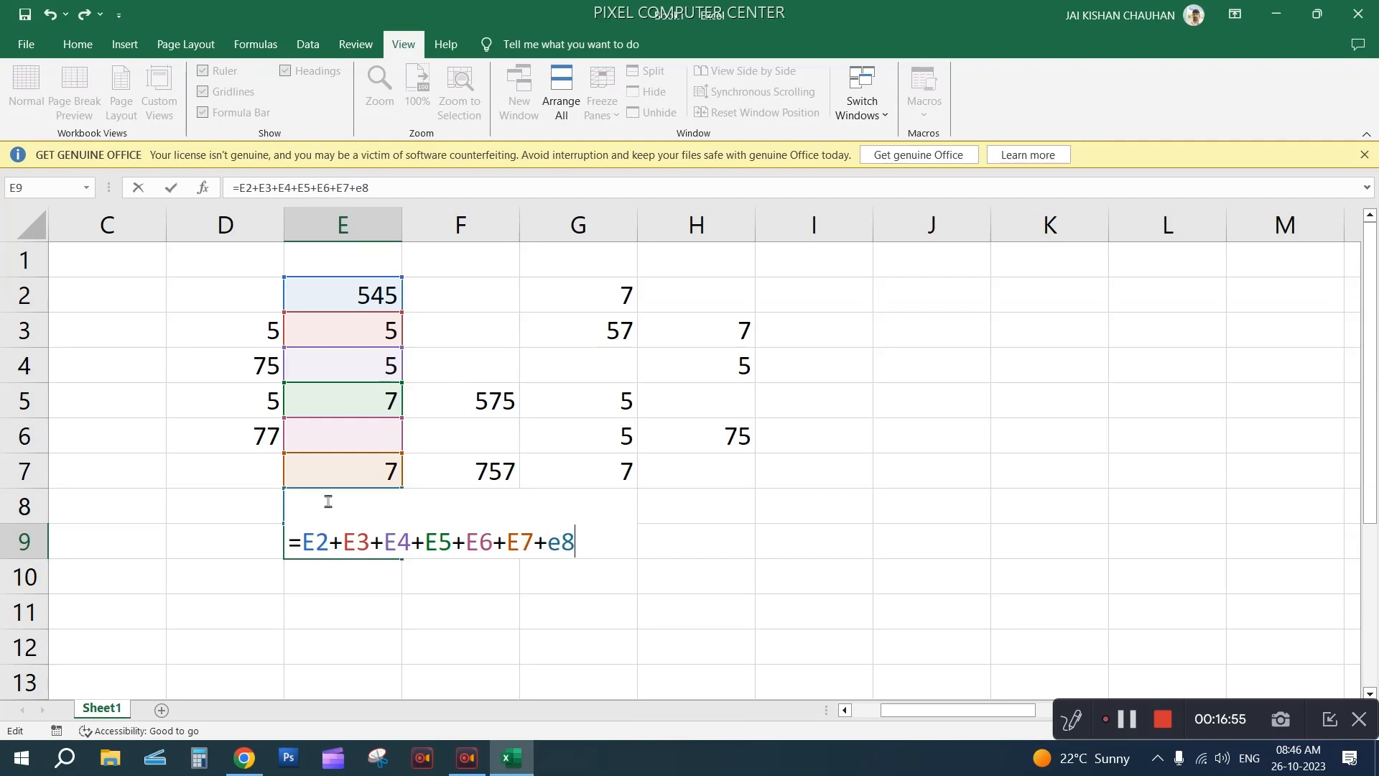
key(Return)
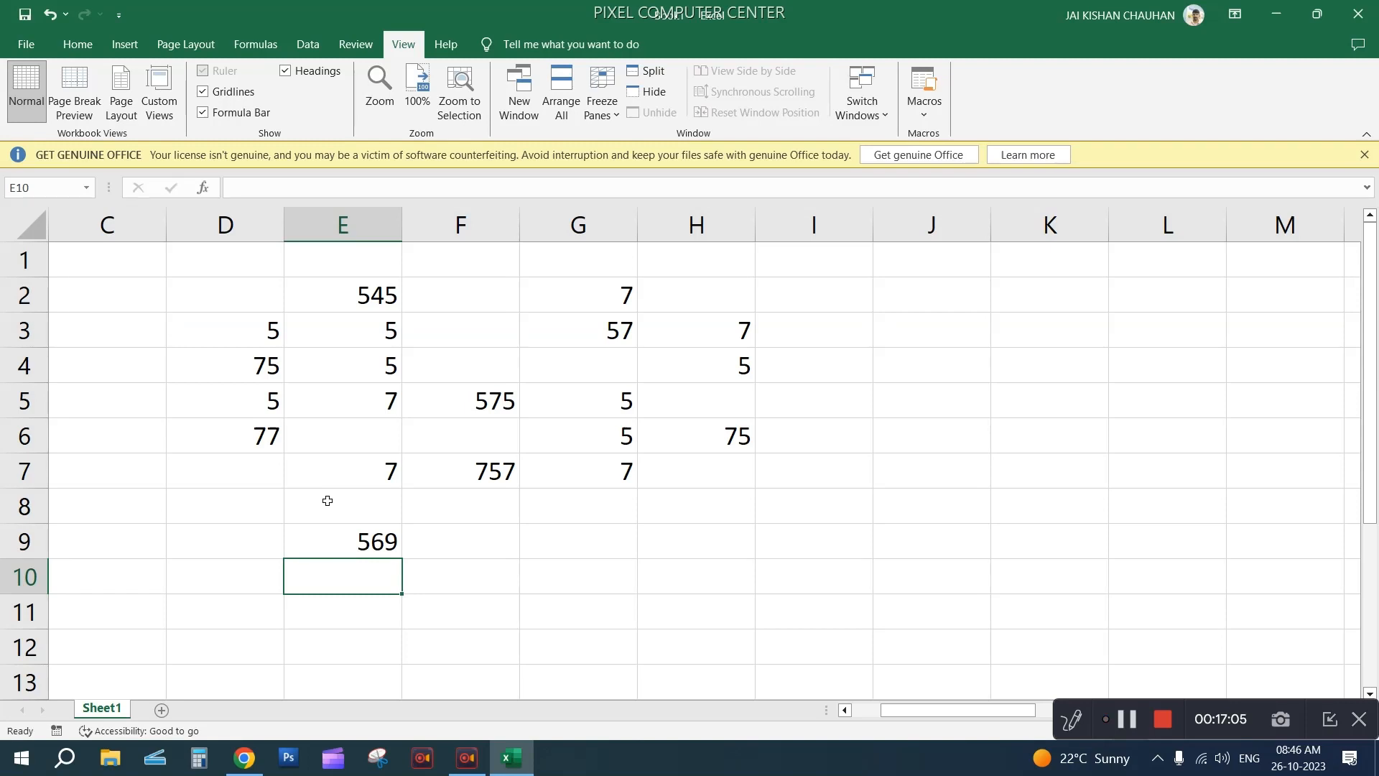
click(356, 604)
click(369, 583)
click(278, 191)
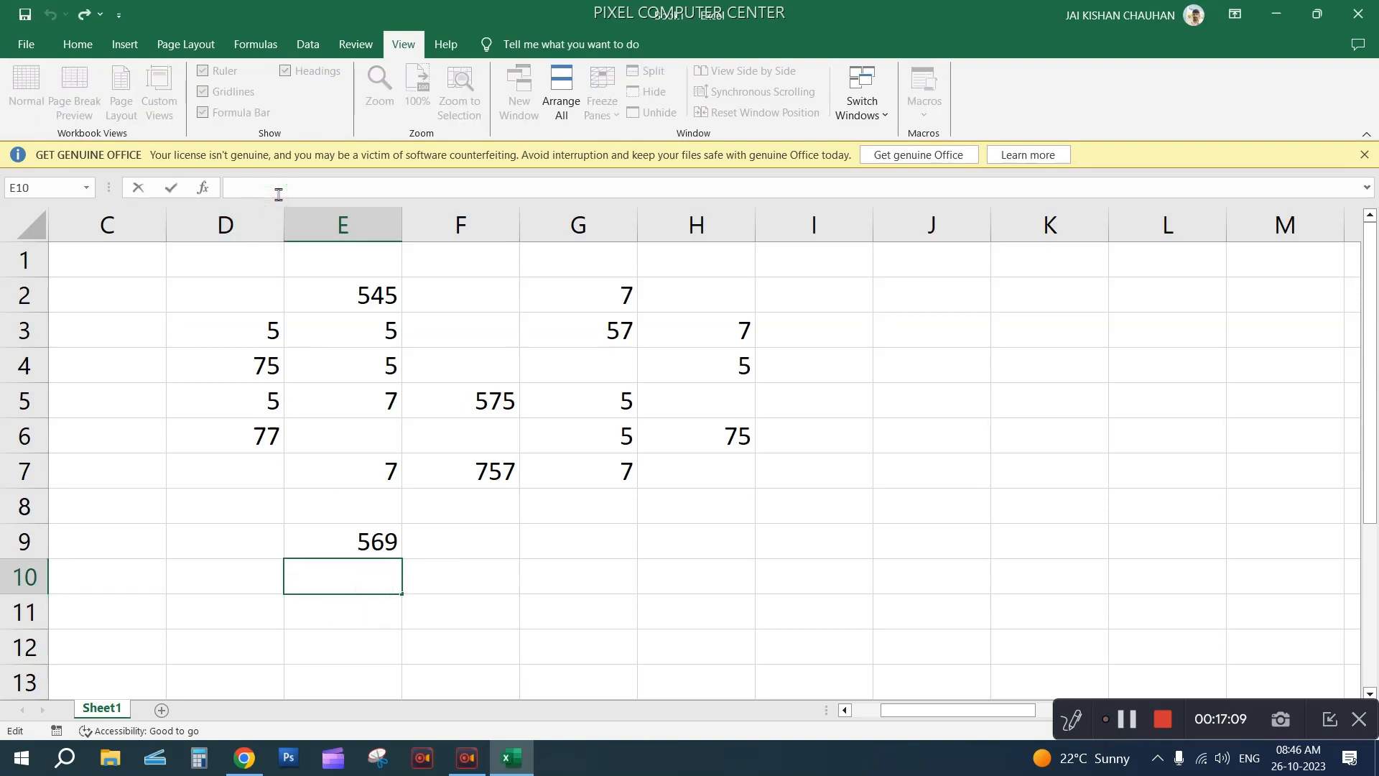
double_click(360, 582)
click(723, 343)
drag(734, 373, 730, 438)
click(730, 471)
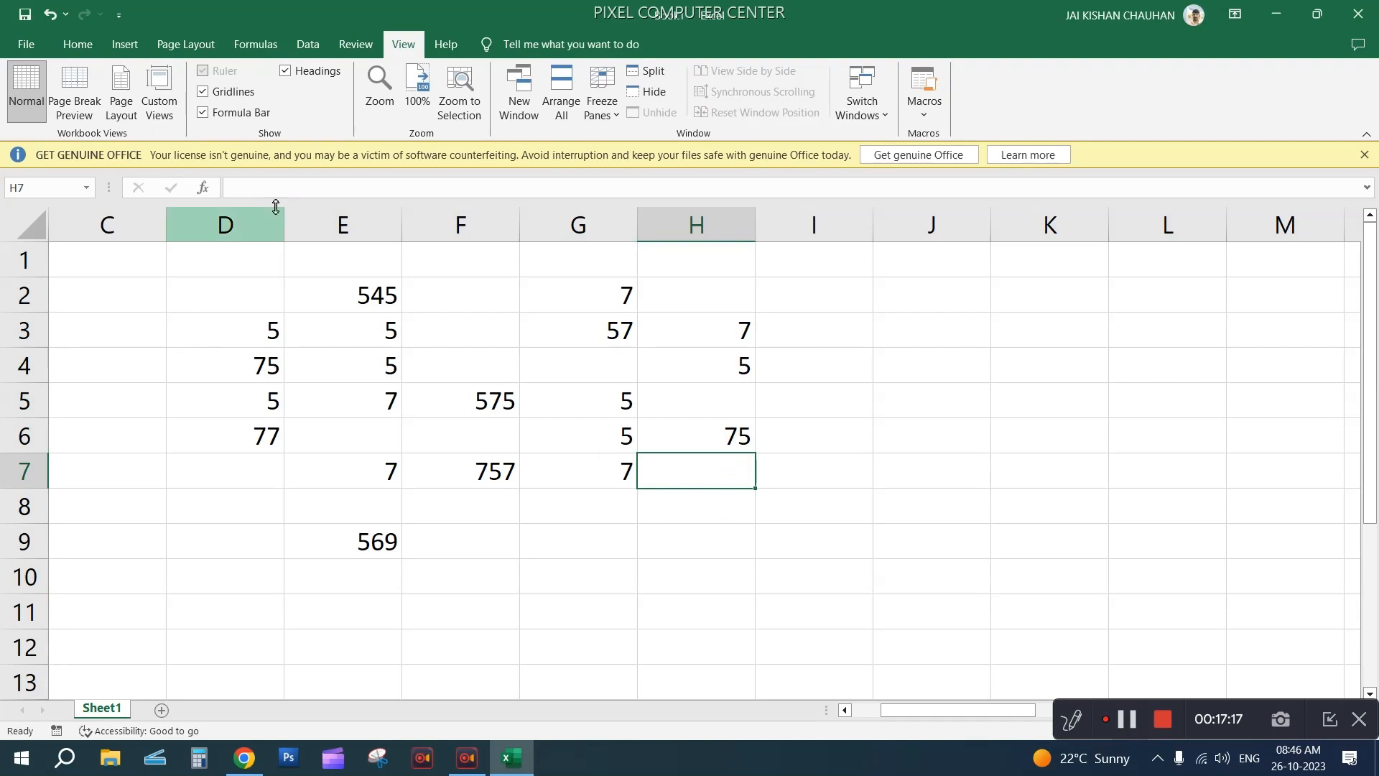
click(248, 187)
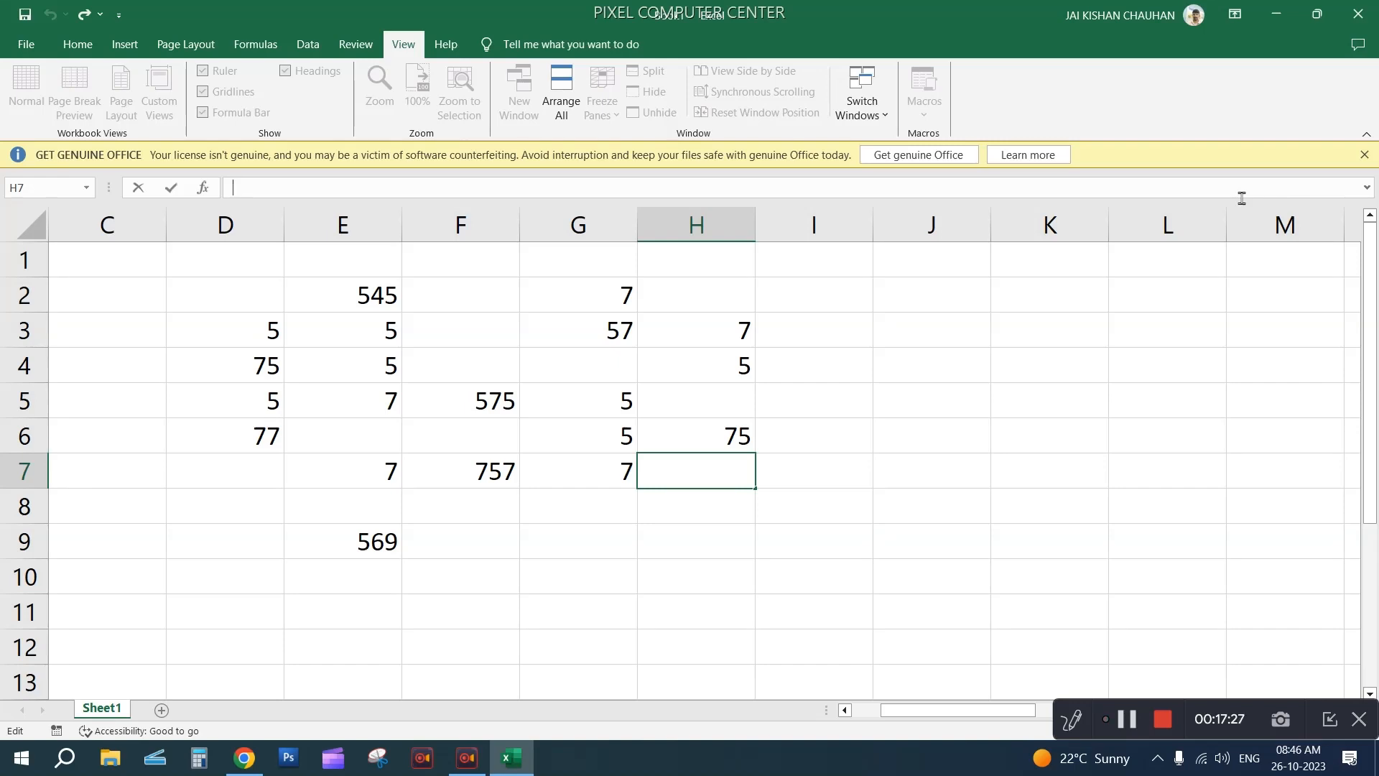
click(683, 542)
click(603, 515)
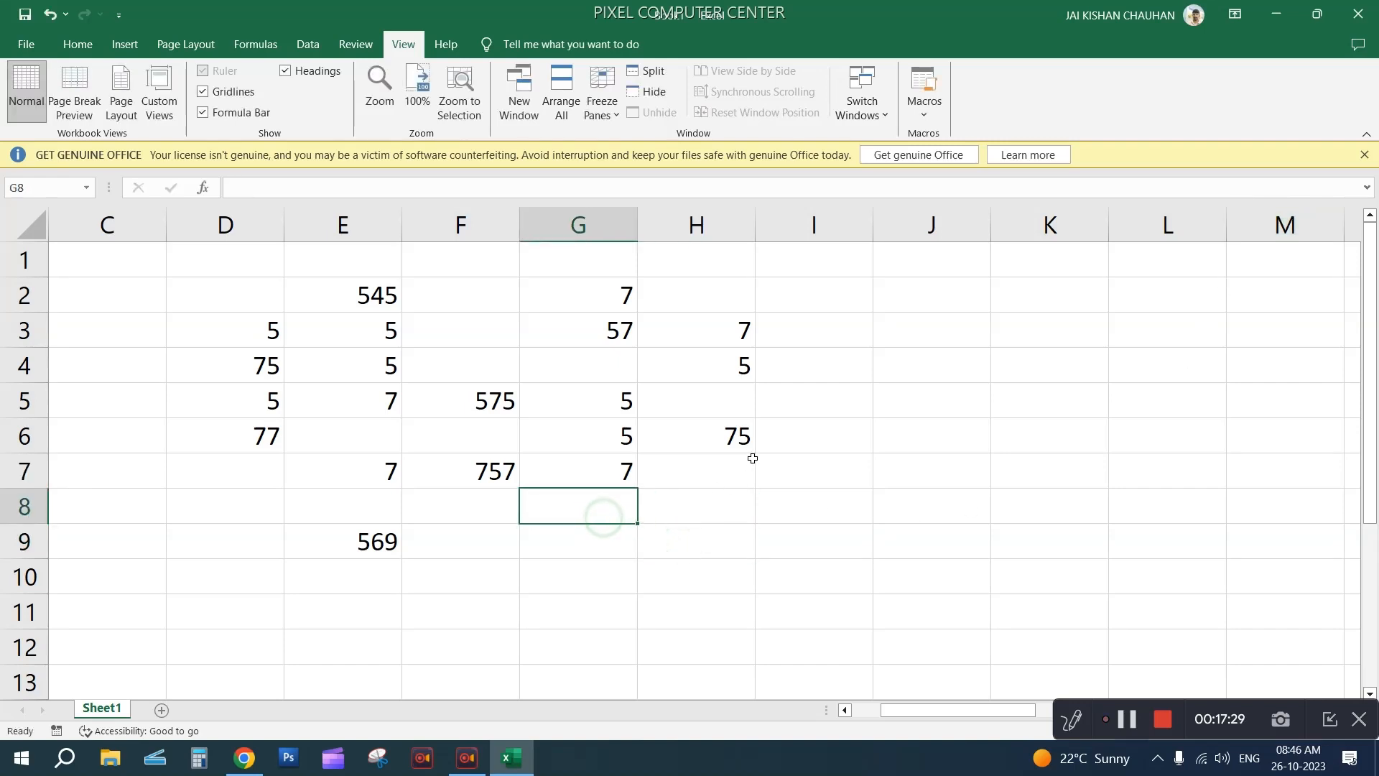
Enter the formula =H3+H4+D6 in cell H7 through the formula bar
click(711, 468)
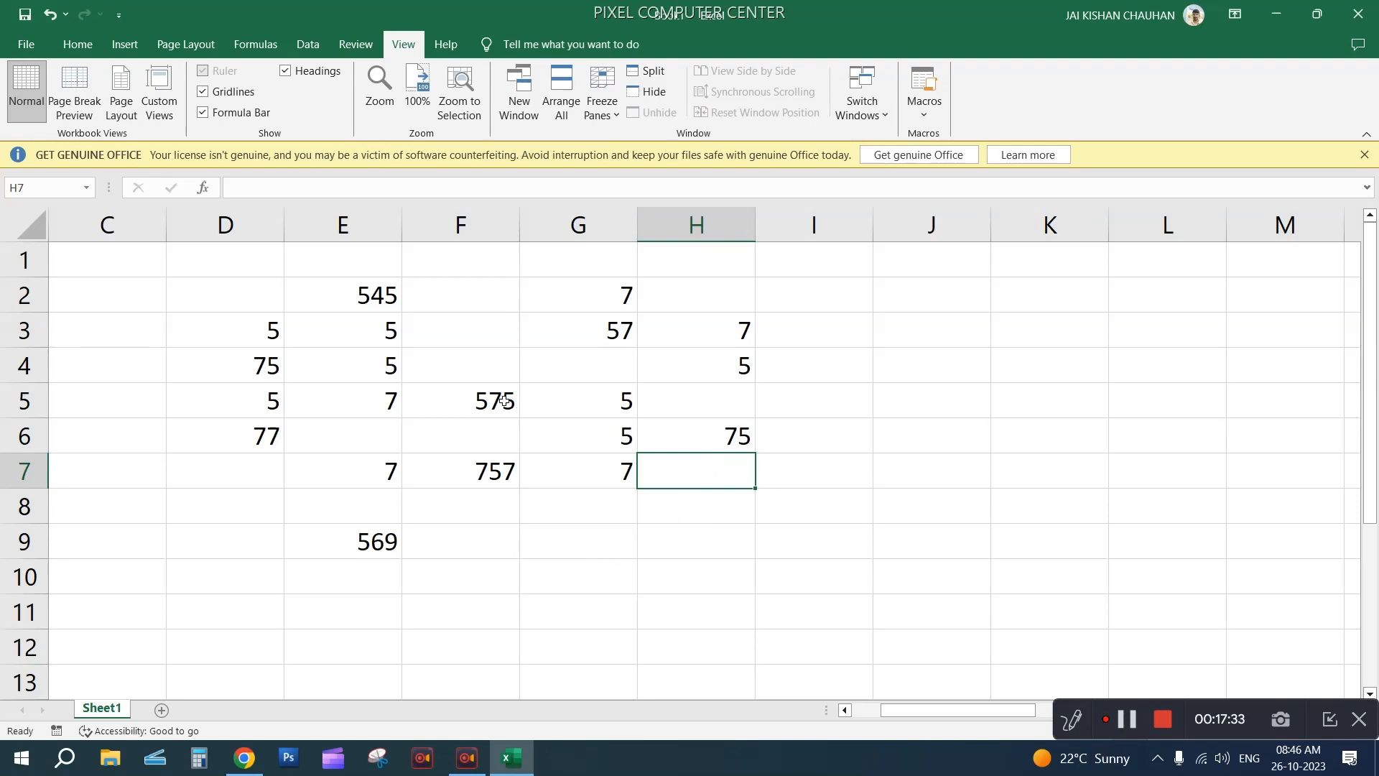
click(259, 189)
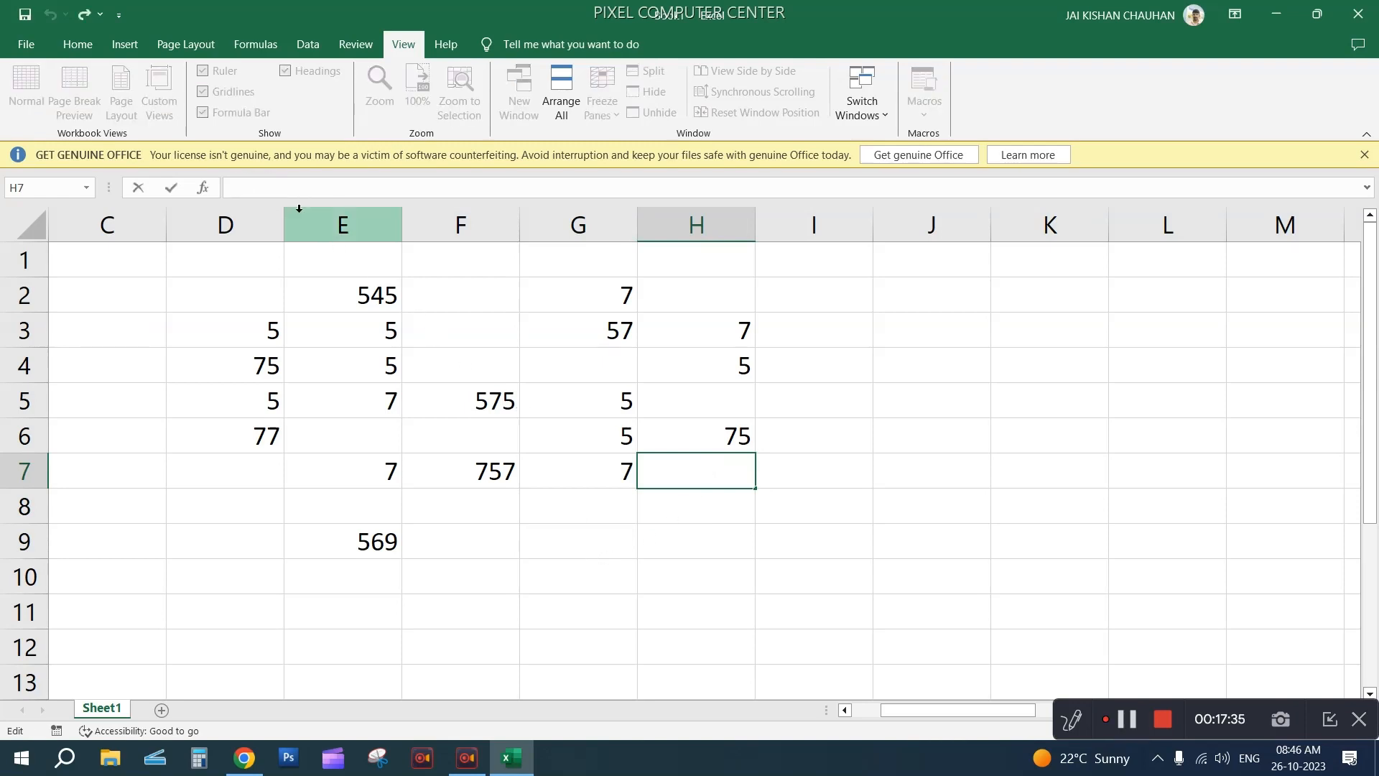
text(=)
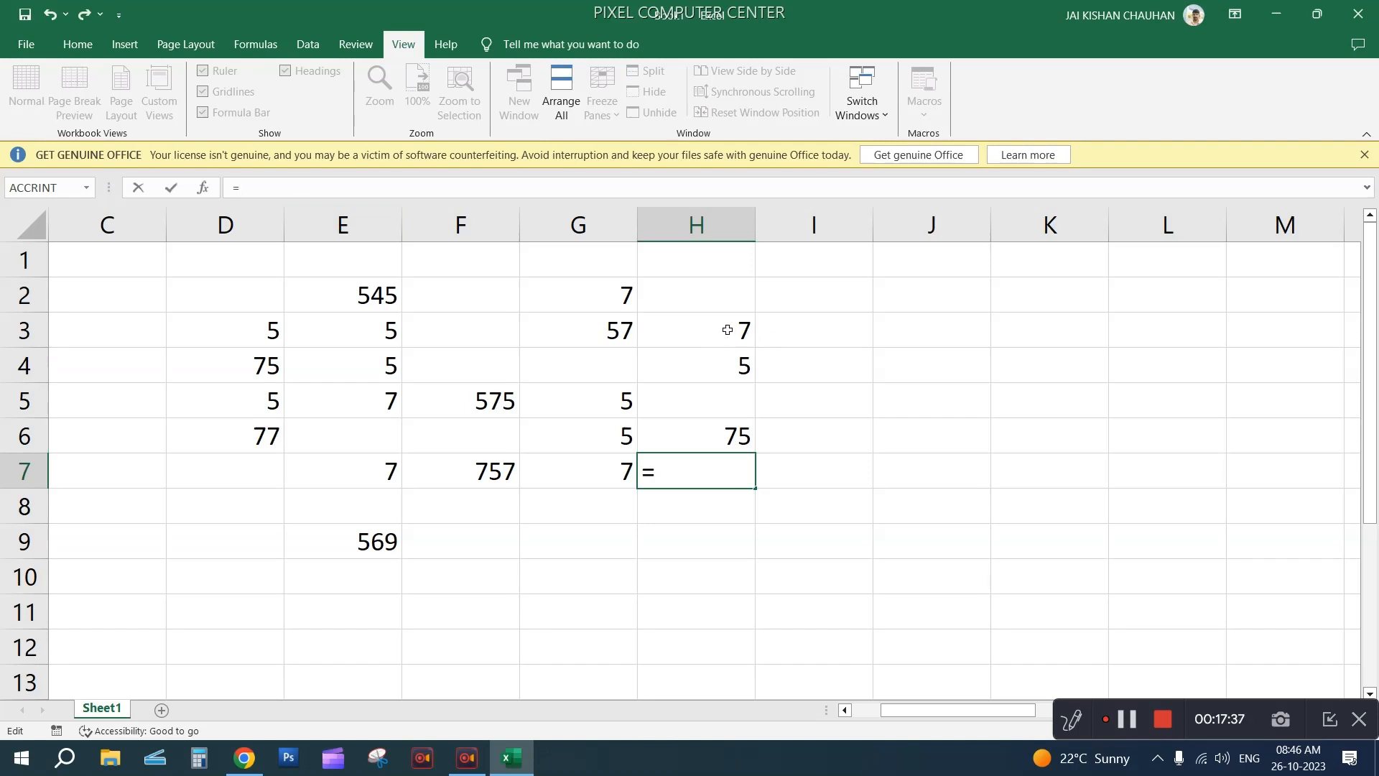
text(h)
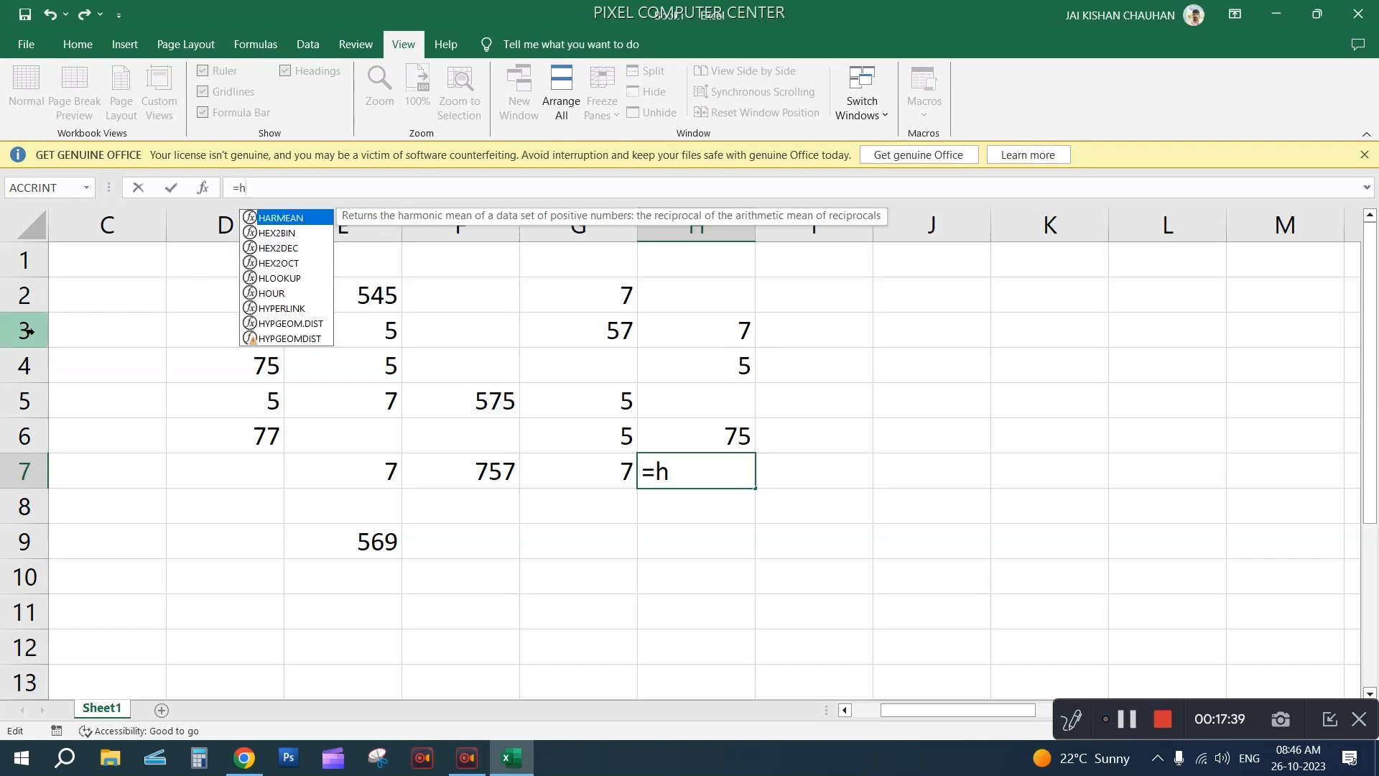
text(3+)
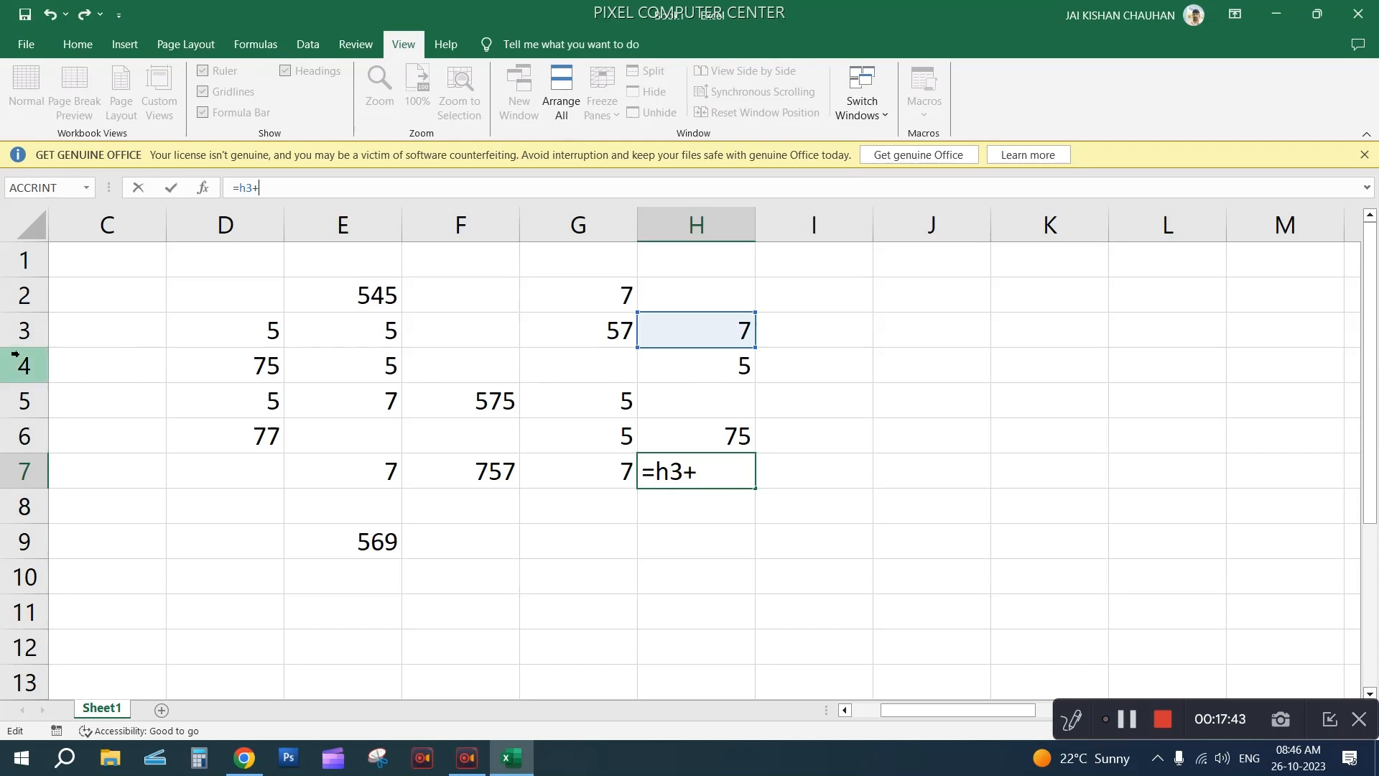
text(h4)
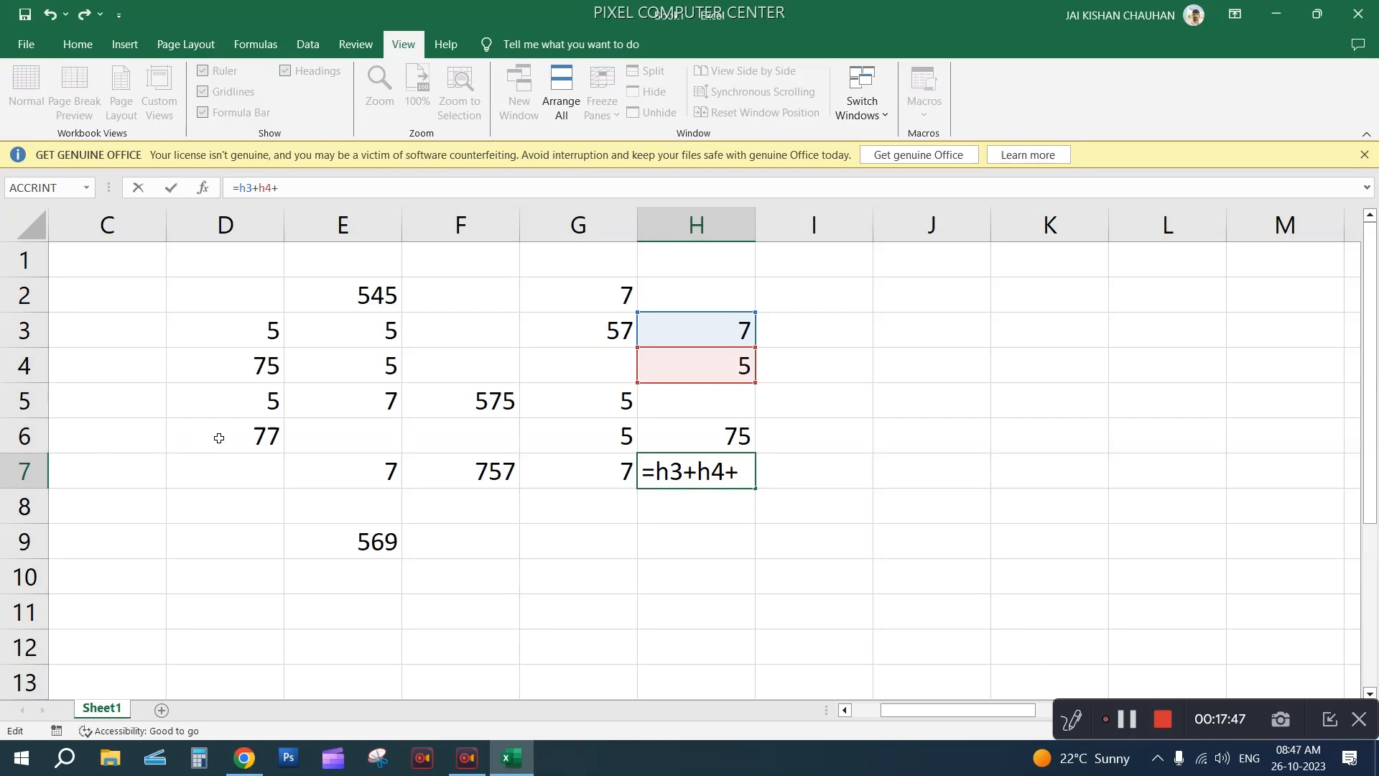
text(+d)
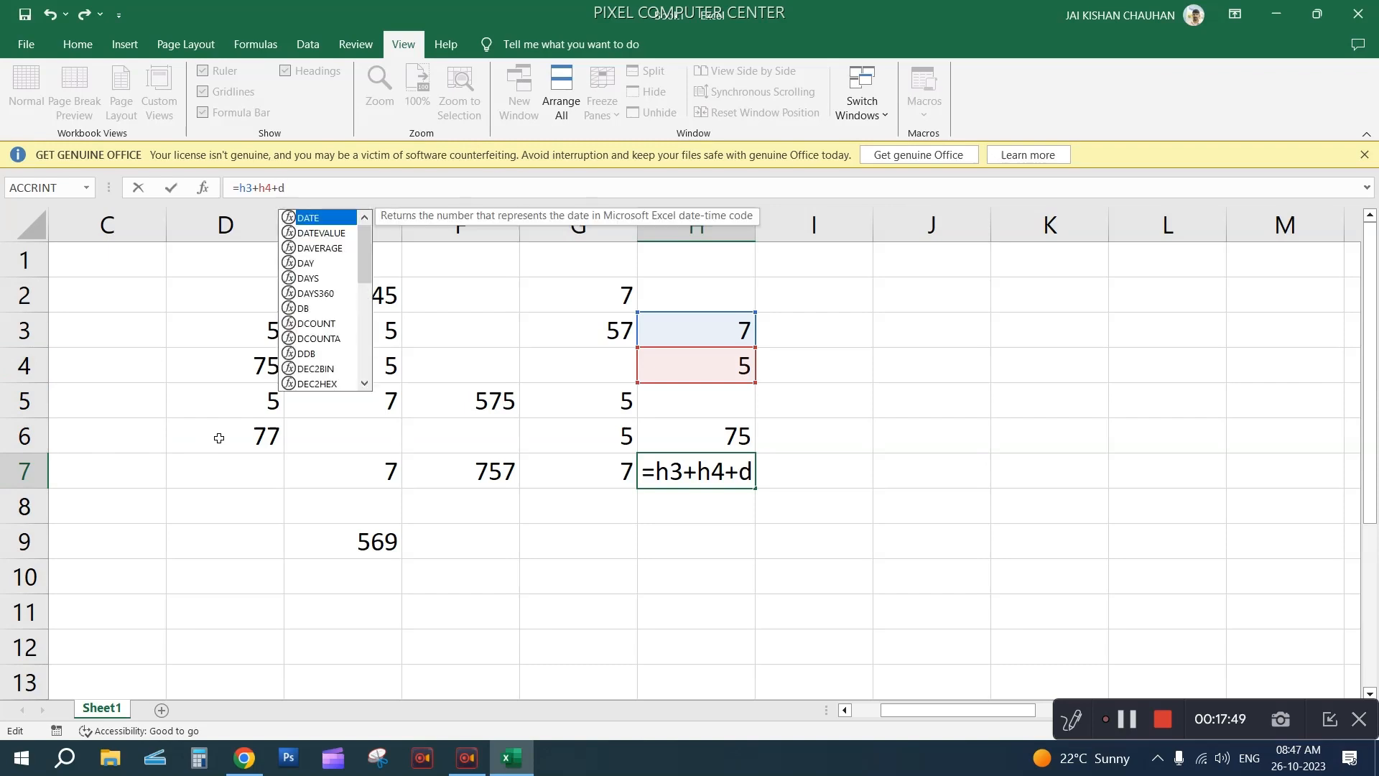
text(6)
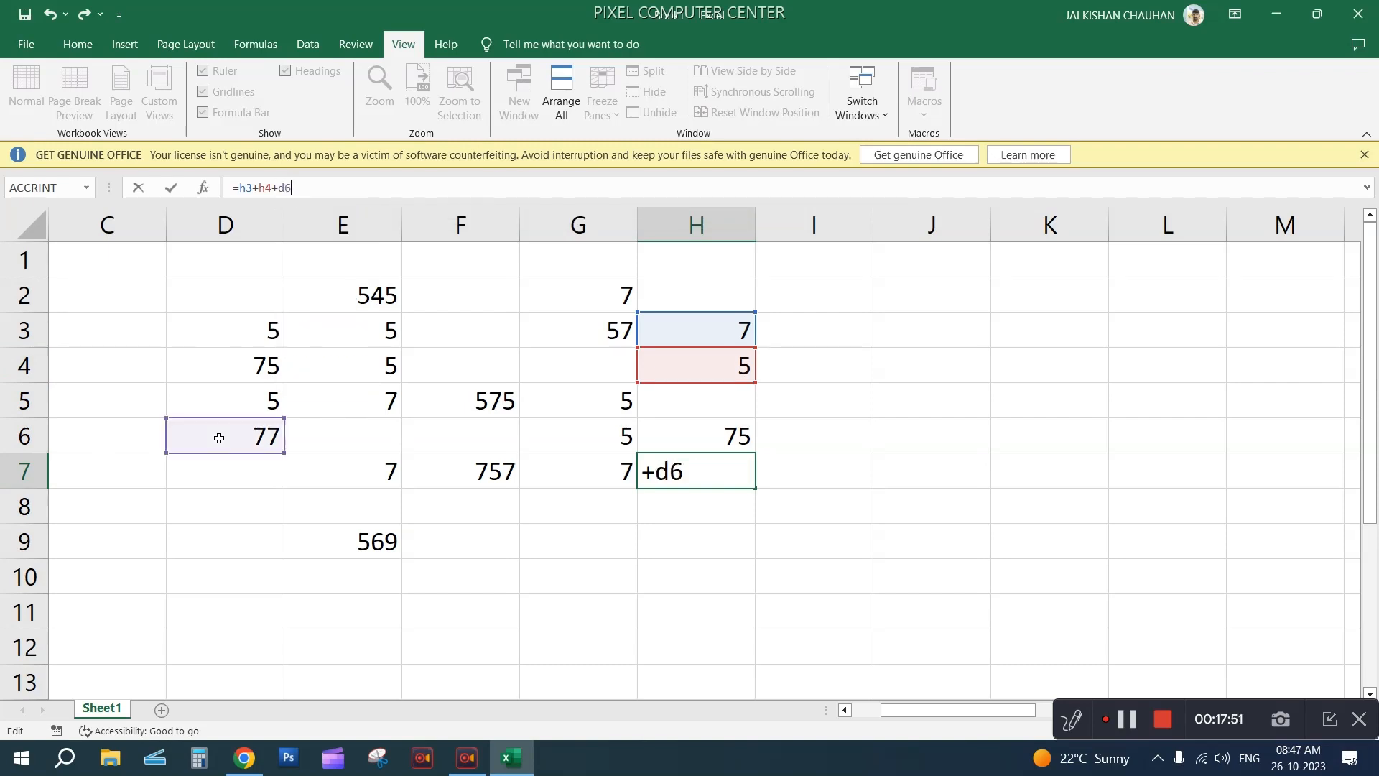
key(Return)
Delete the formula in cell E9
click(370, 535)
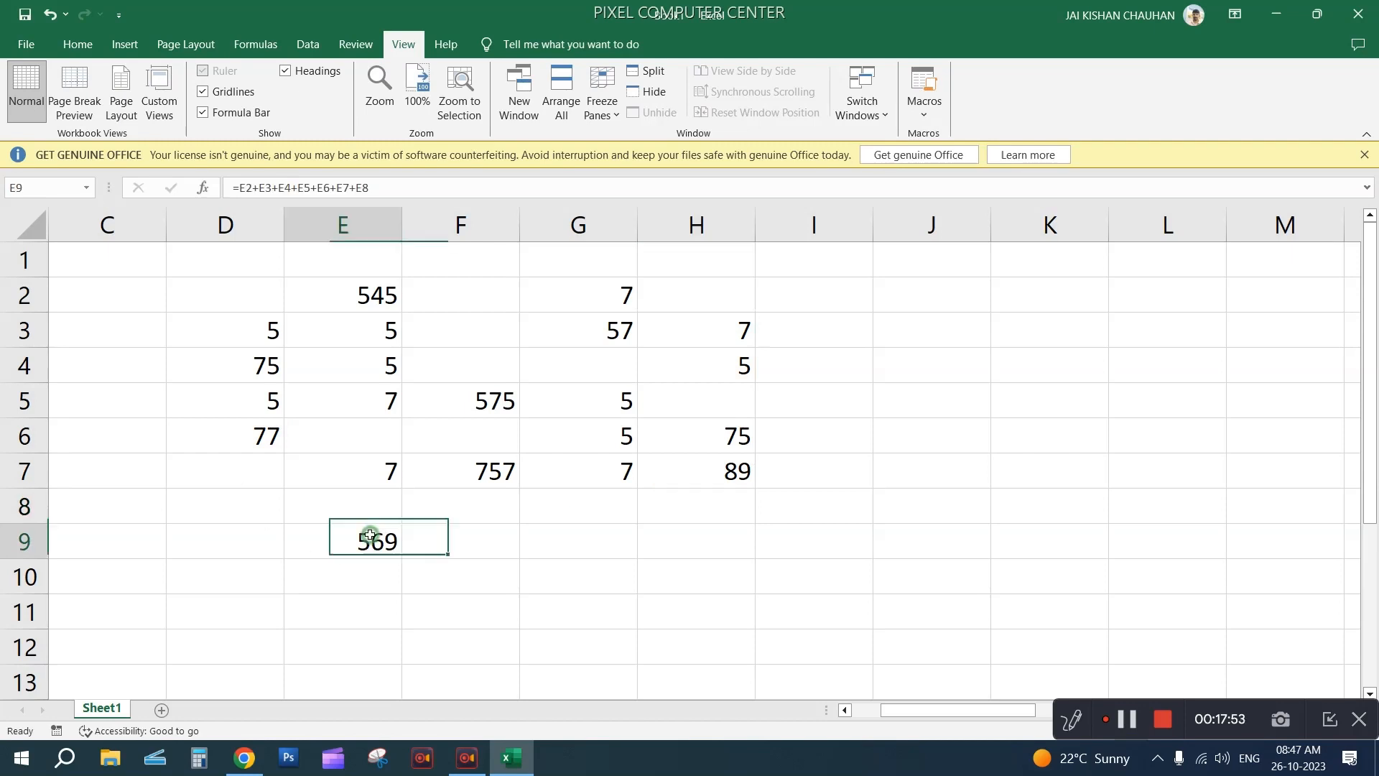
key(Delete)
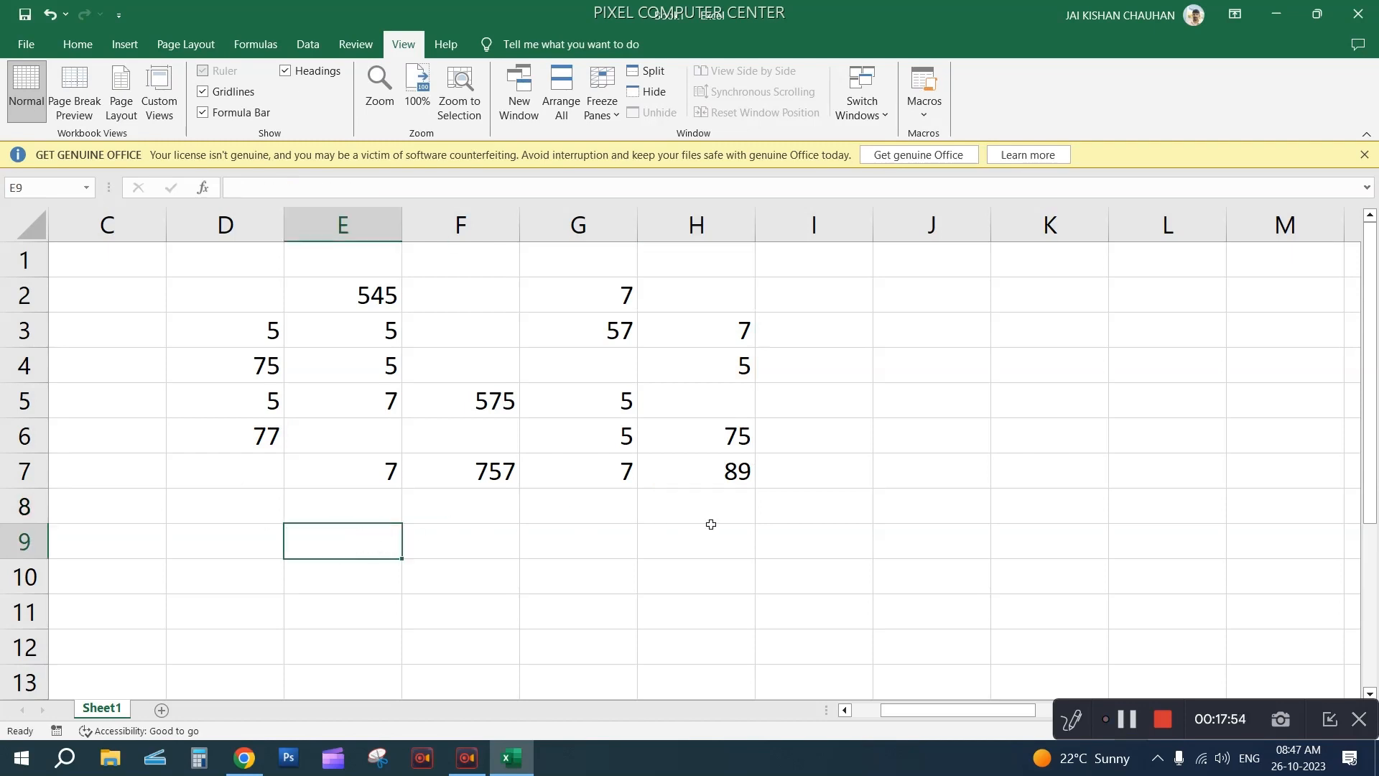
Compare the stored contents of H7 with those of H6, H4 and H3 in the formula bar
click(731, 475)
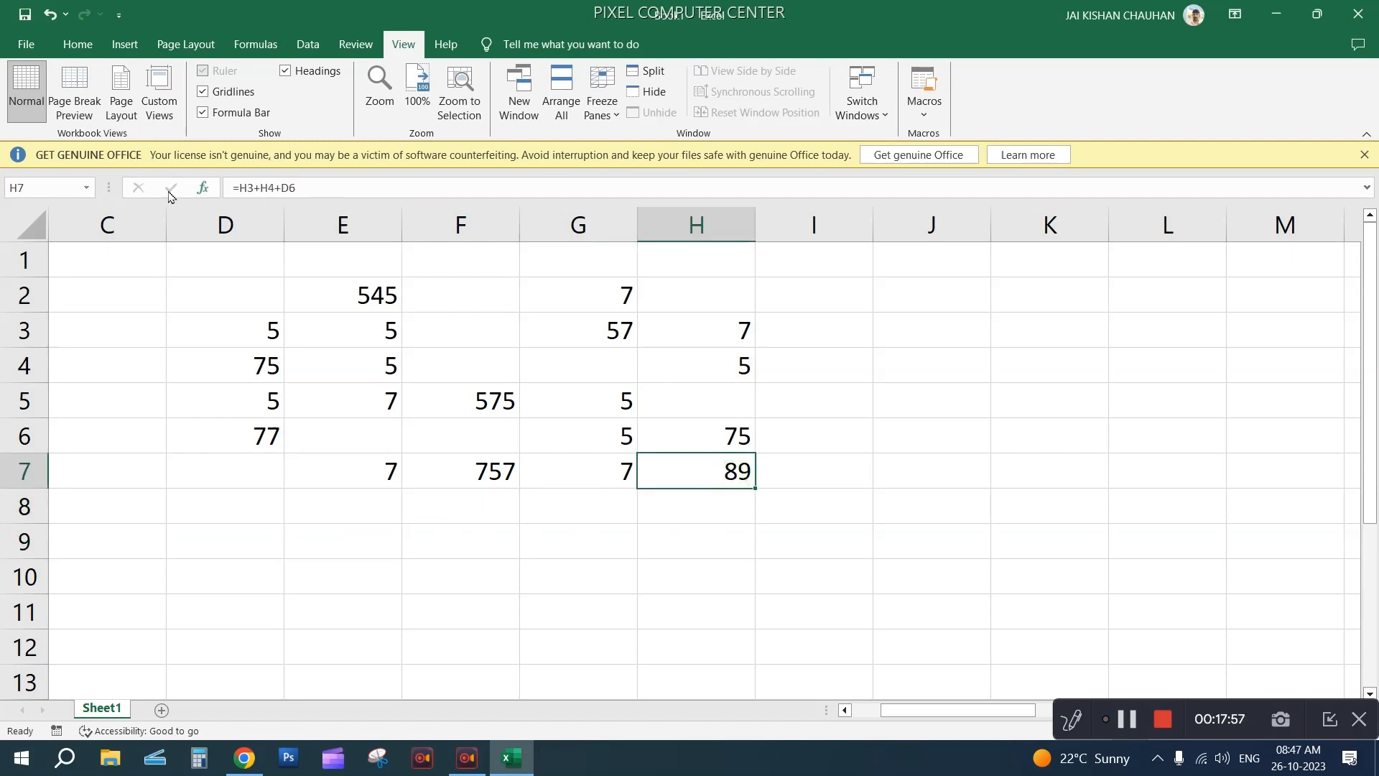
click(707, 496)
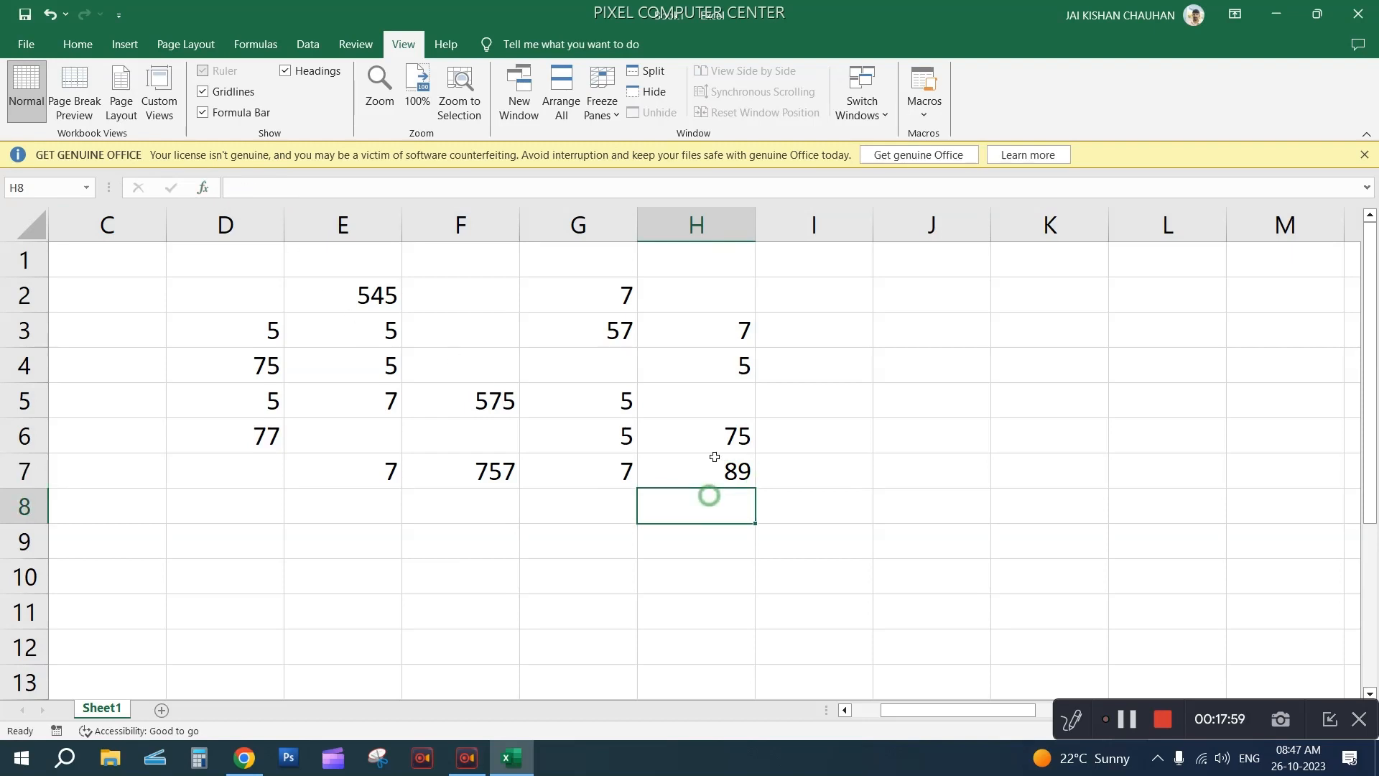
click(713, 461)
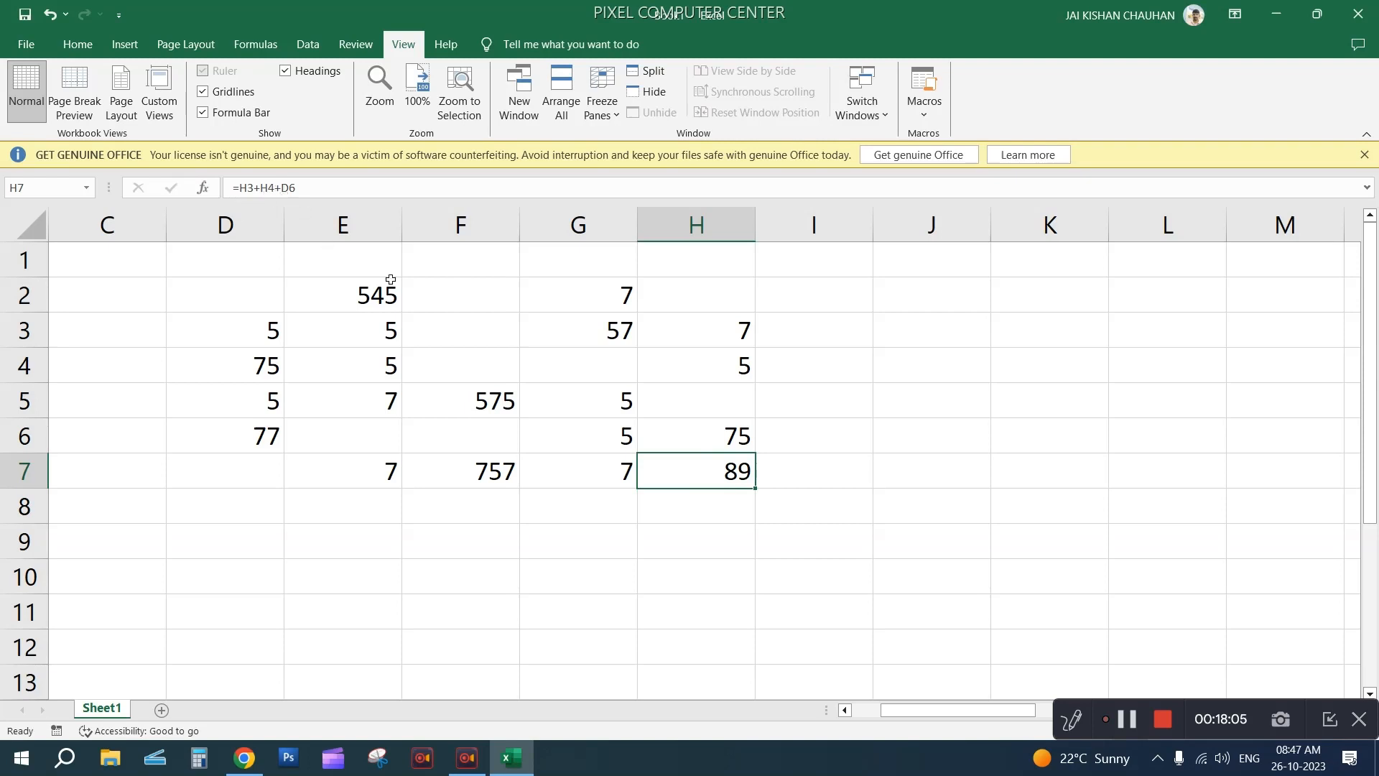
click(736, 434)
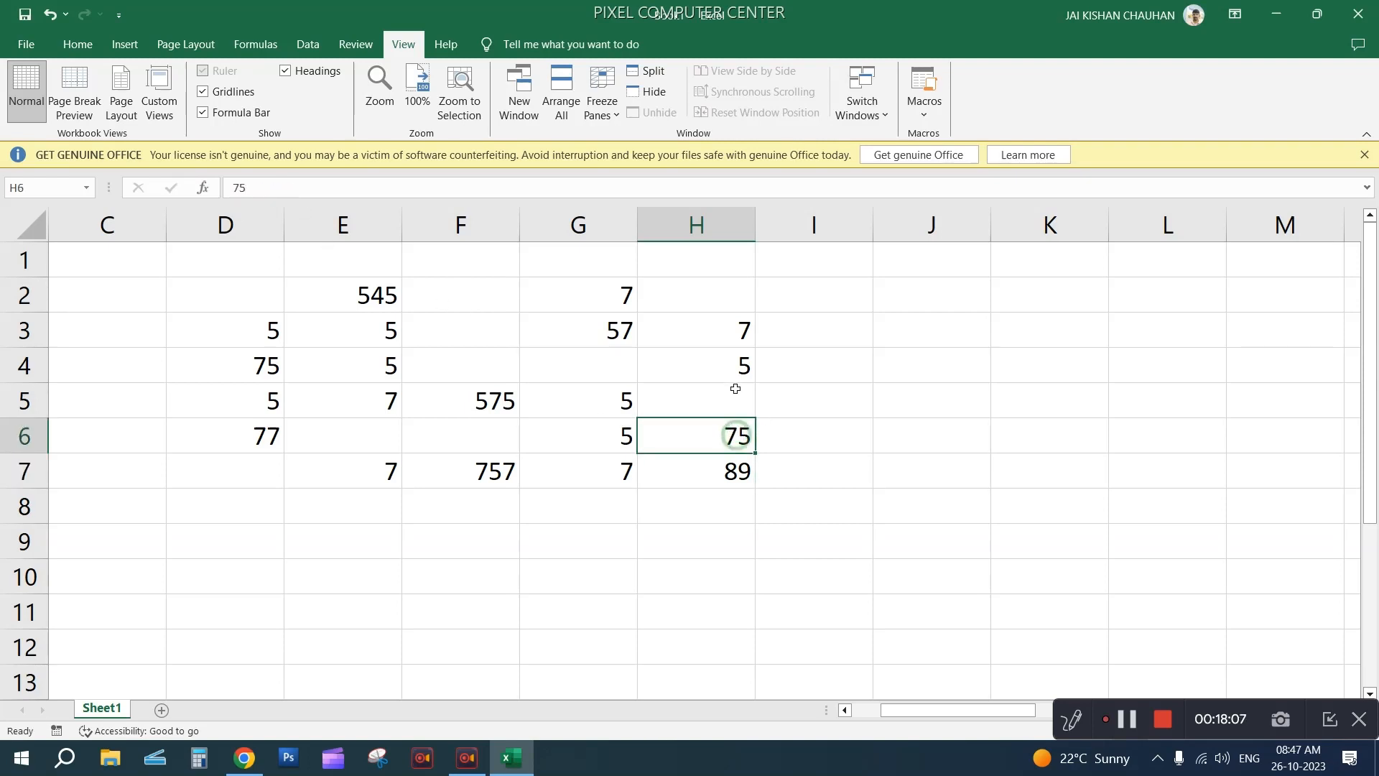
click(740, 376)
click(741, 330)
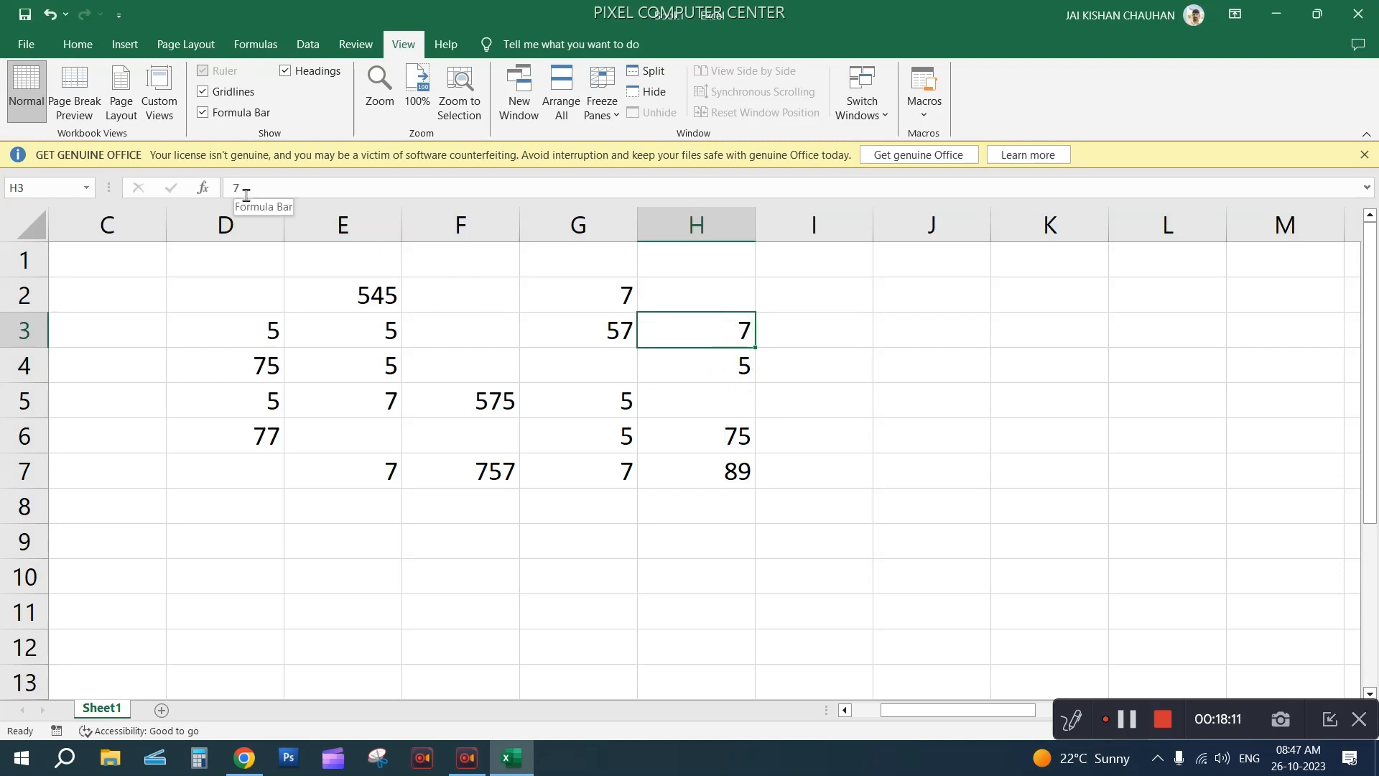
click(737, 482)
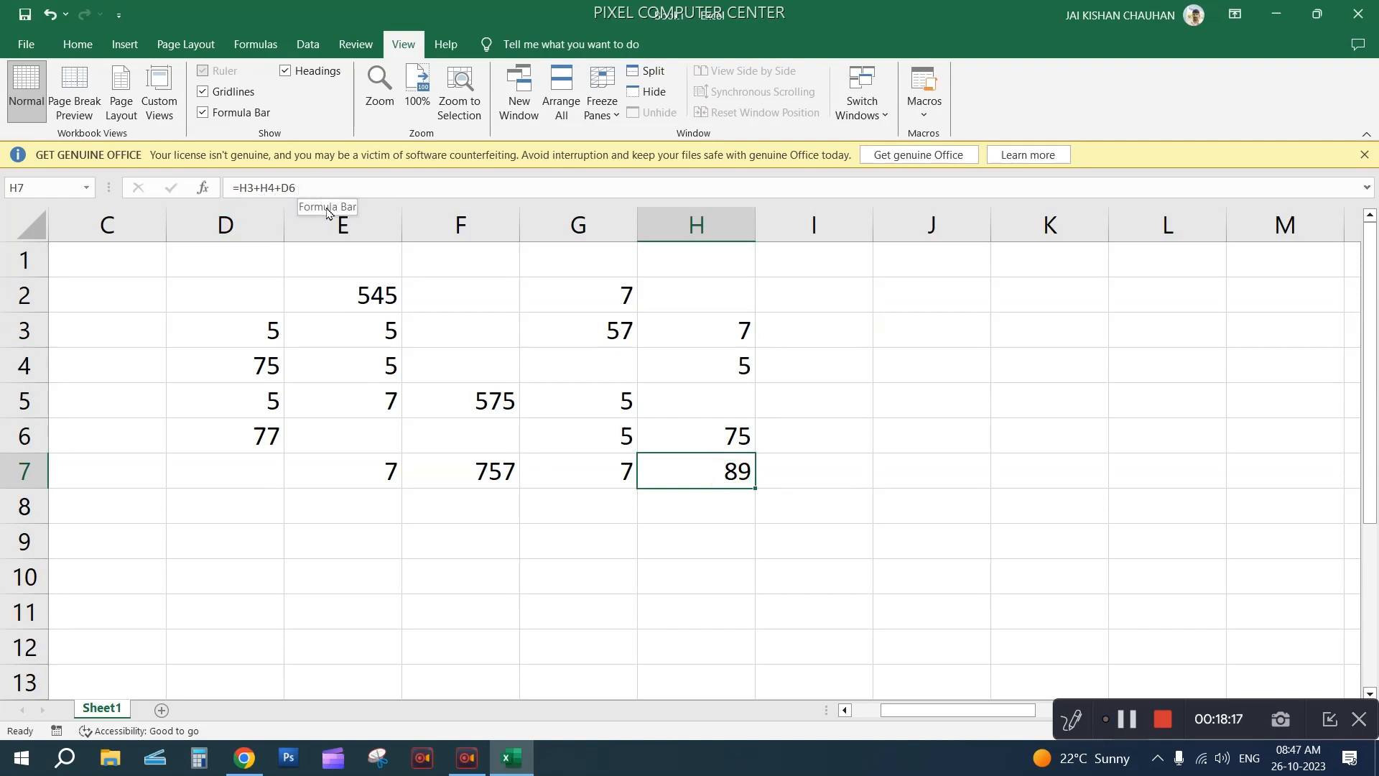
Inspect which cells the formula in H7 references, both in the cell and in the formula bar
click(711, 535)
click(720, 478)
double_click(719, 477)
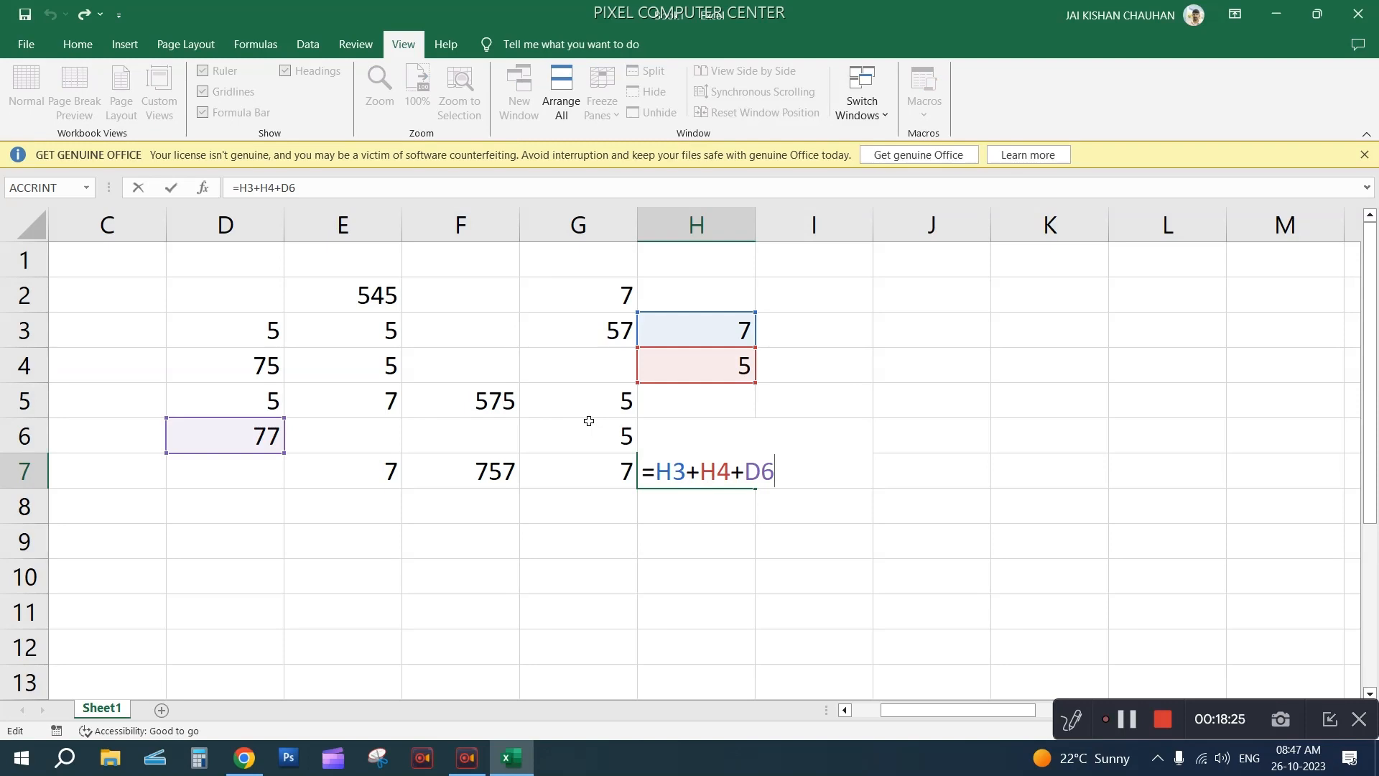
key(Return)
click(659, 469)
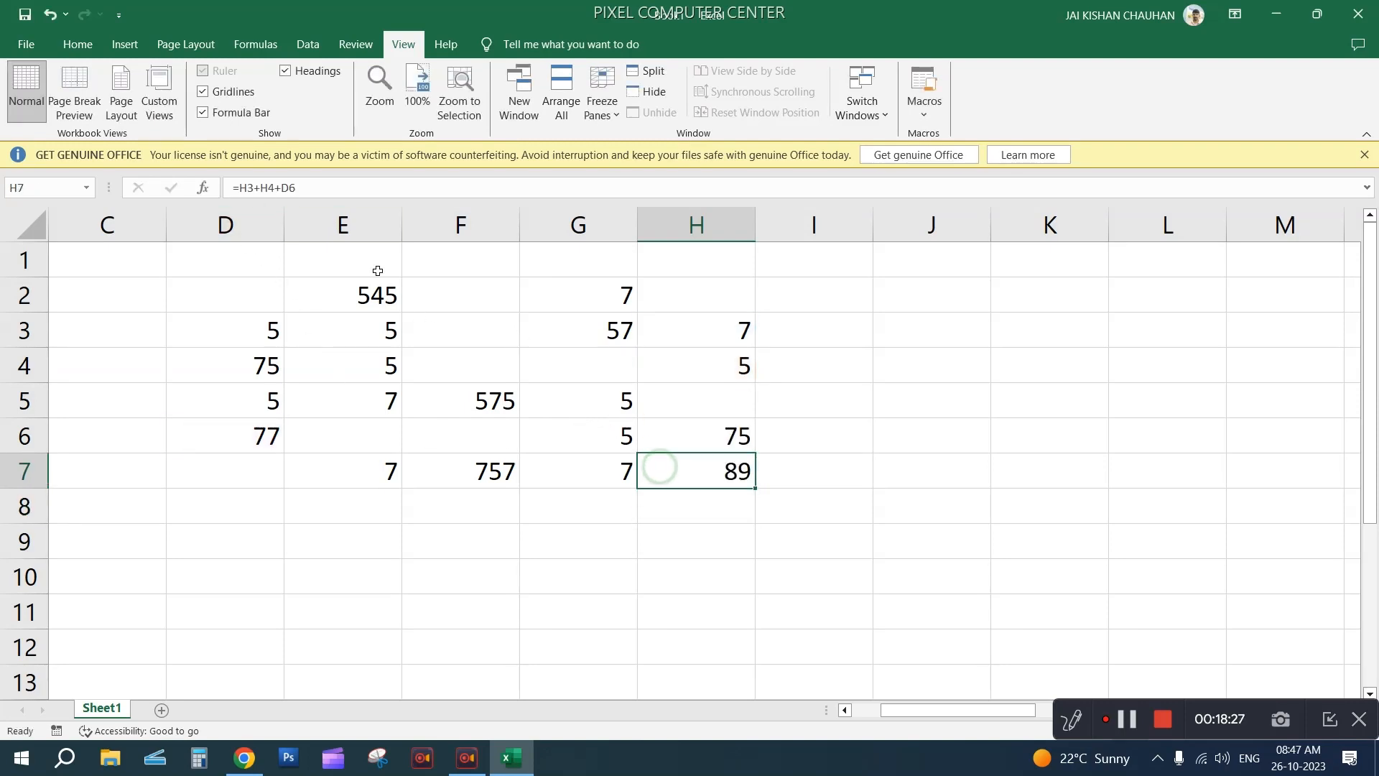
click(328, 189)
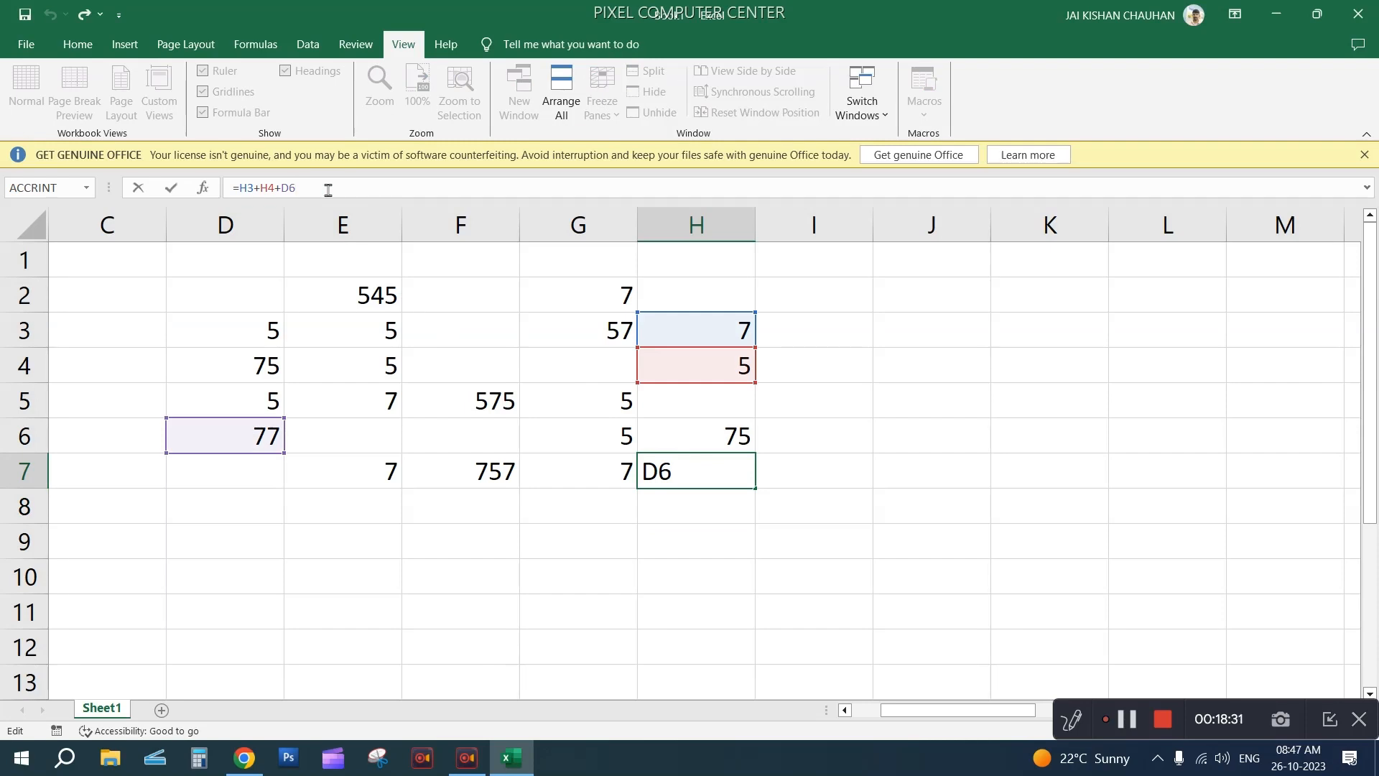
key(Return)
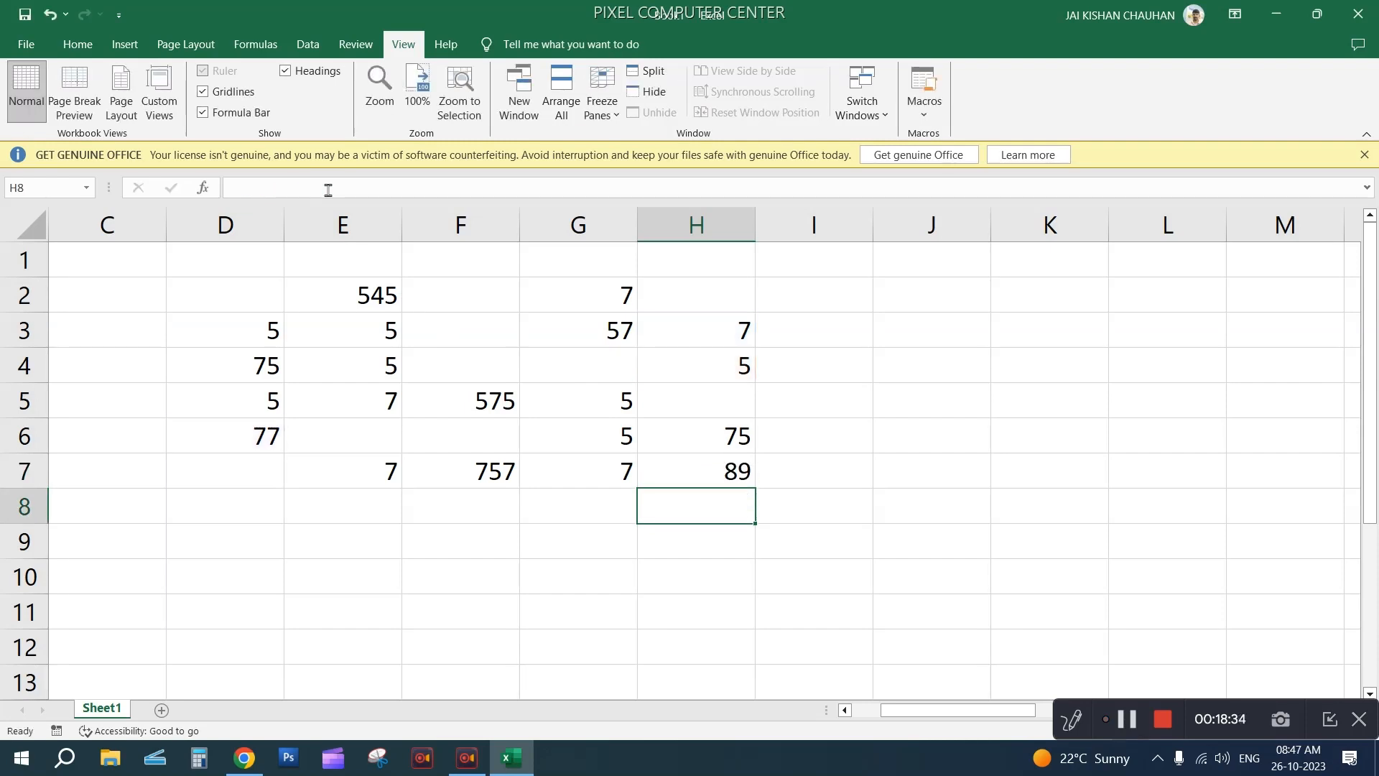
Clear cell H4, enter 55 in it, and check the result of the formula in H7
click(724, 378)
key(Delete)
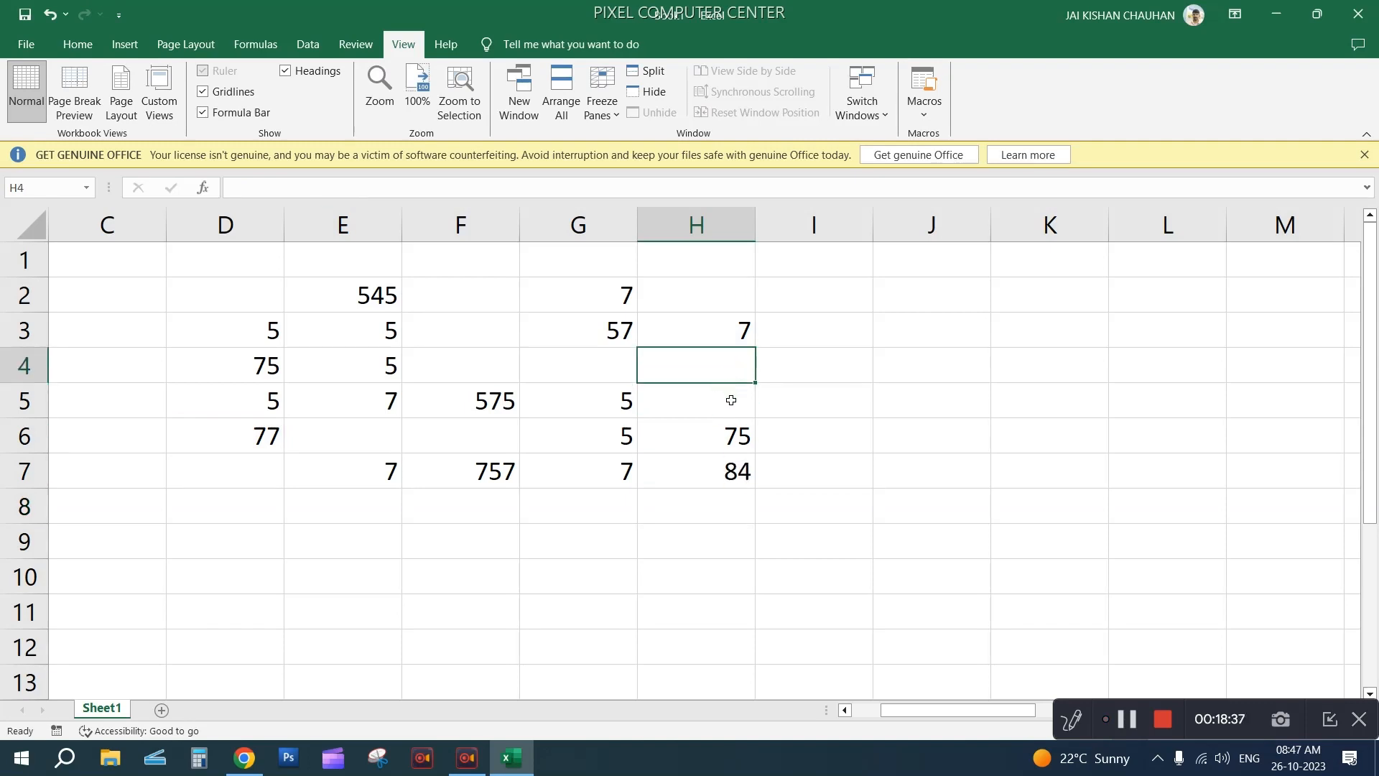
click(806, 516)
click(714, 375)
text(55)
click(834, 454)
click(720, 482)
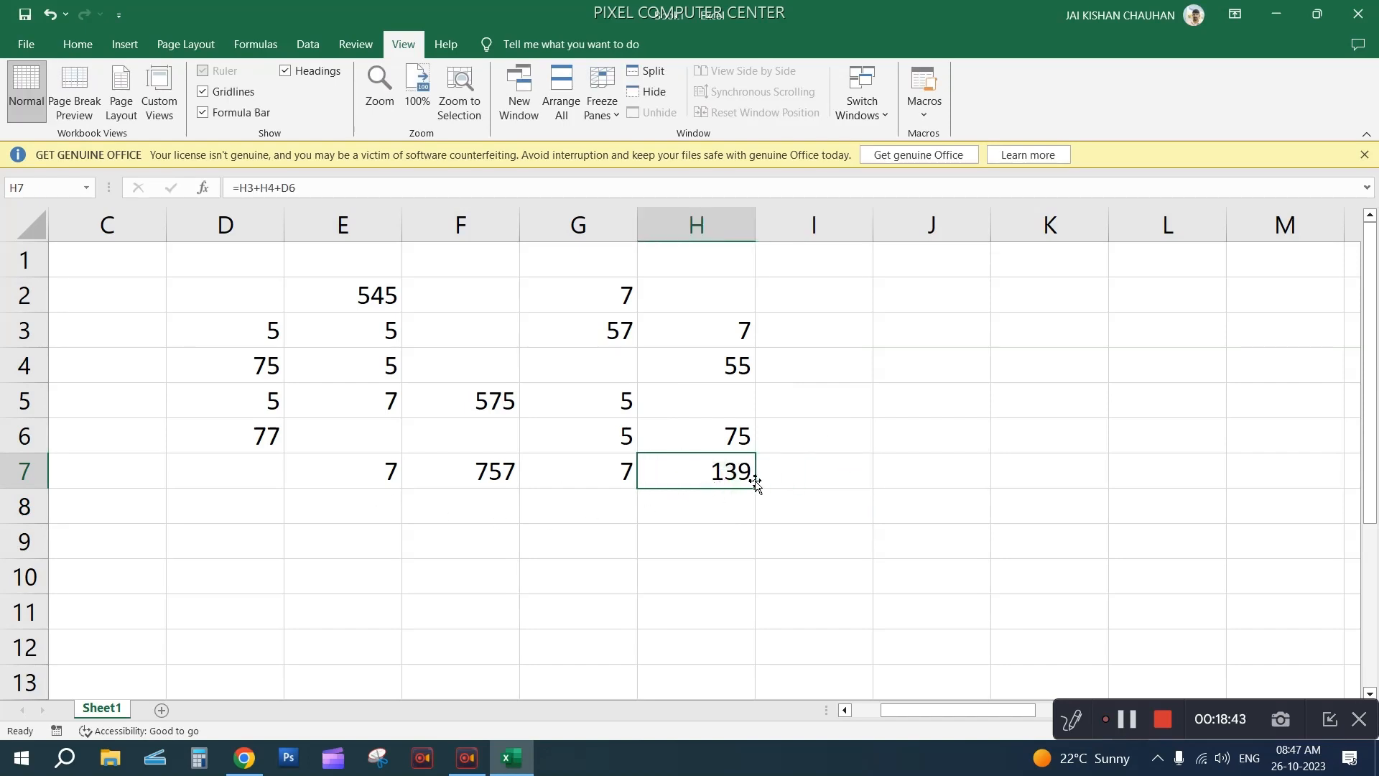
Enter a SUM formula in J3 that totals the range D2:H7
click(942, 326)
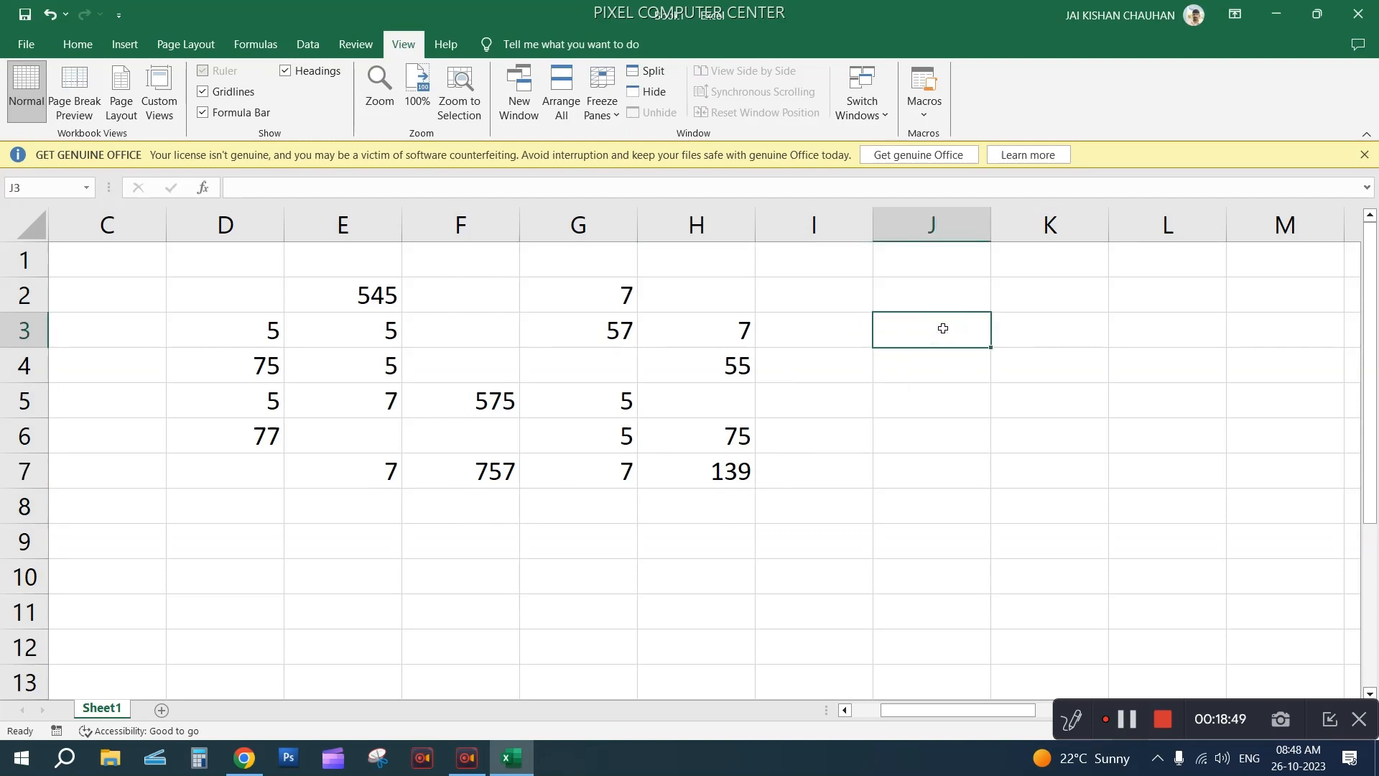
text(=)
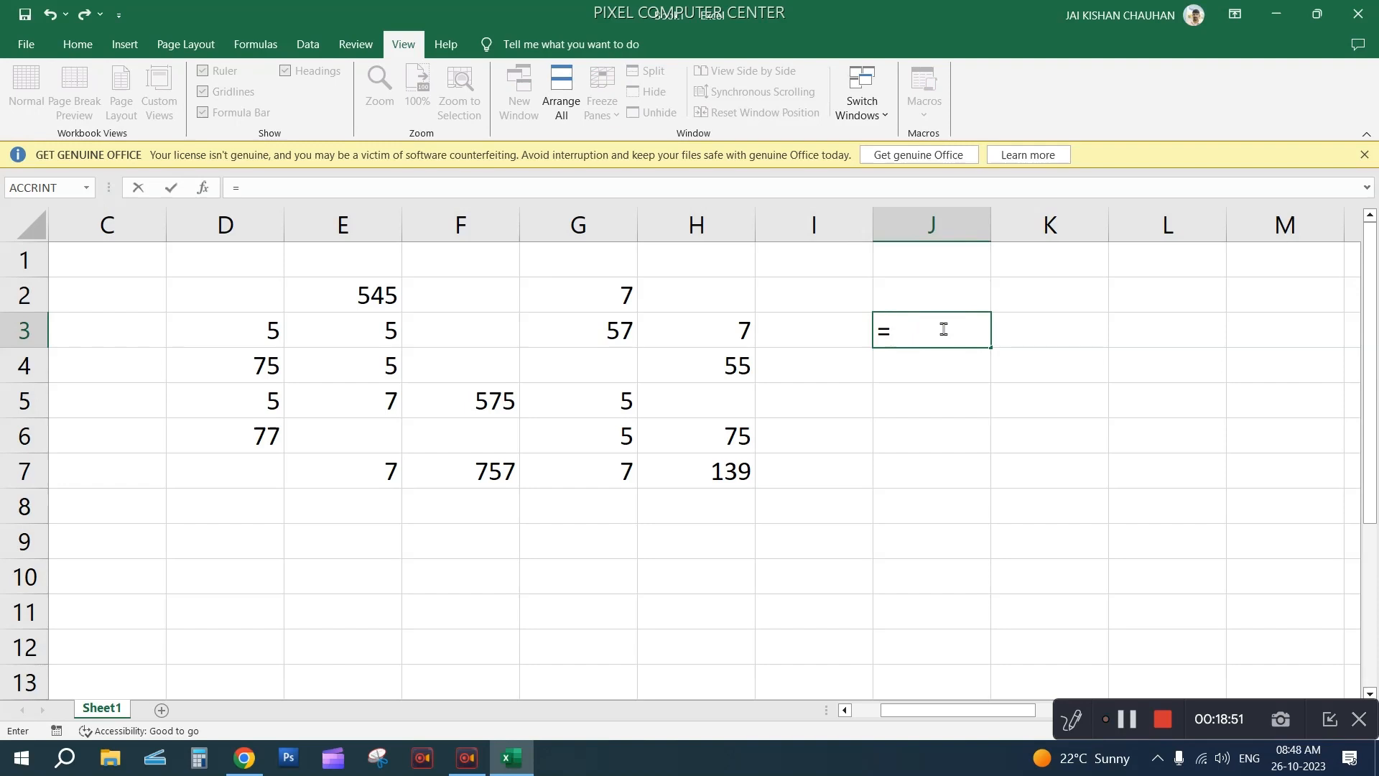
text(sum)
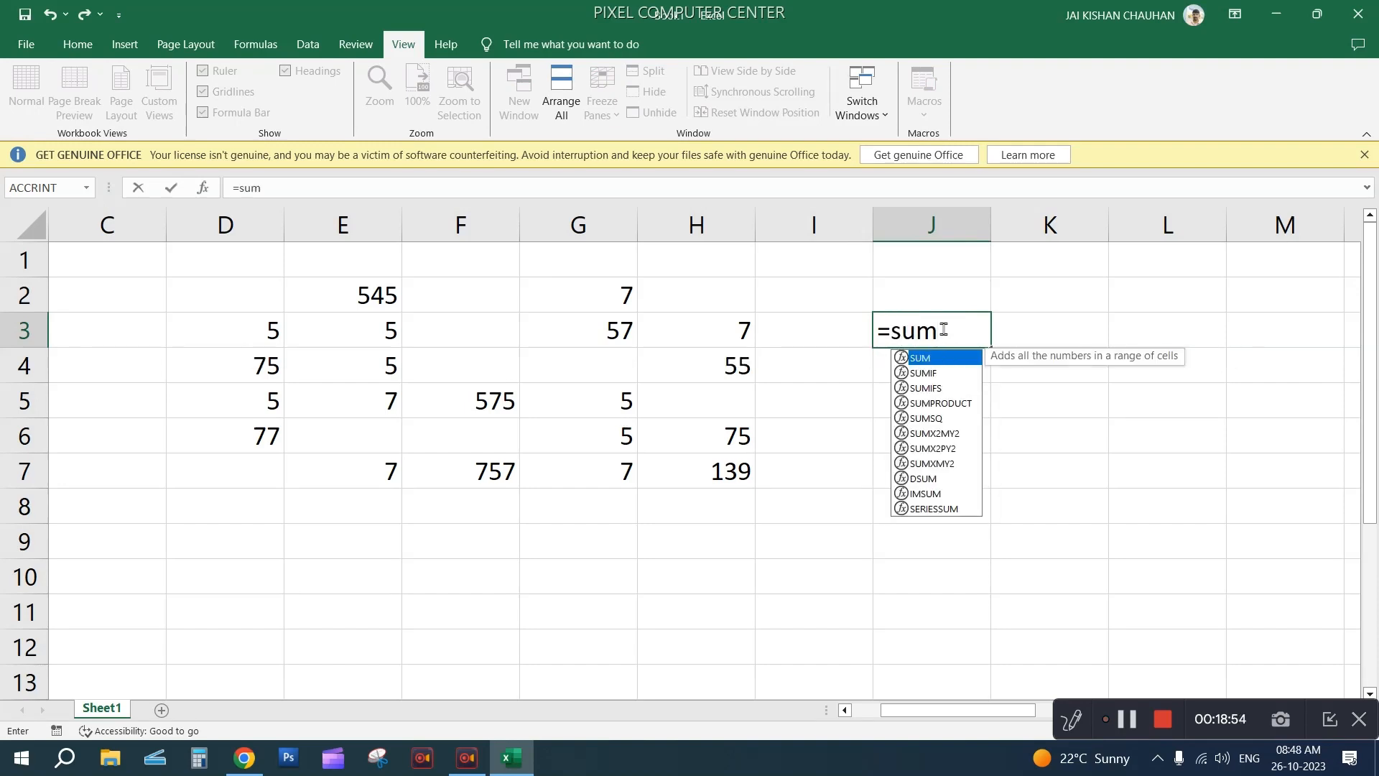
text(()
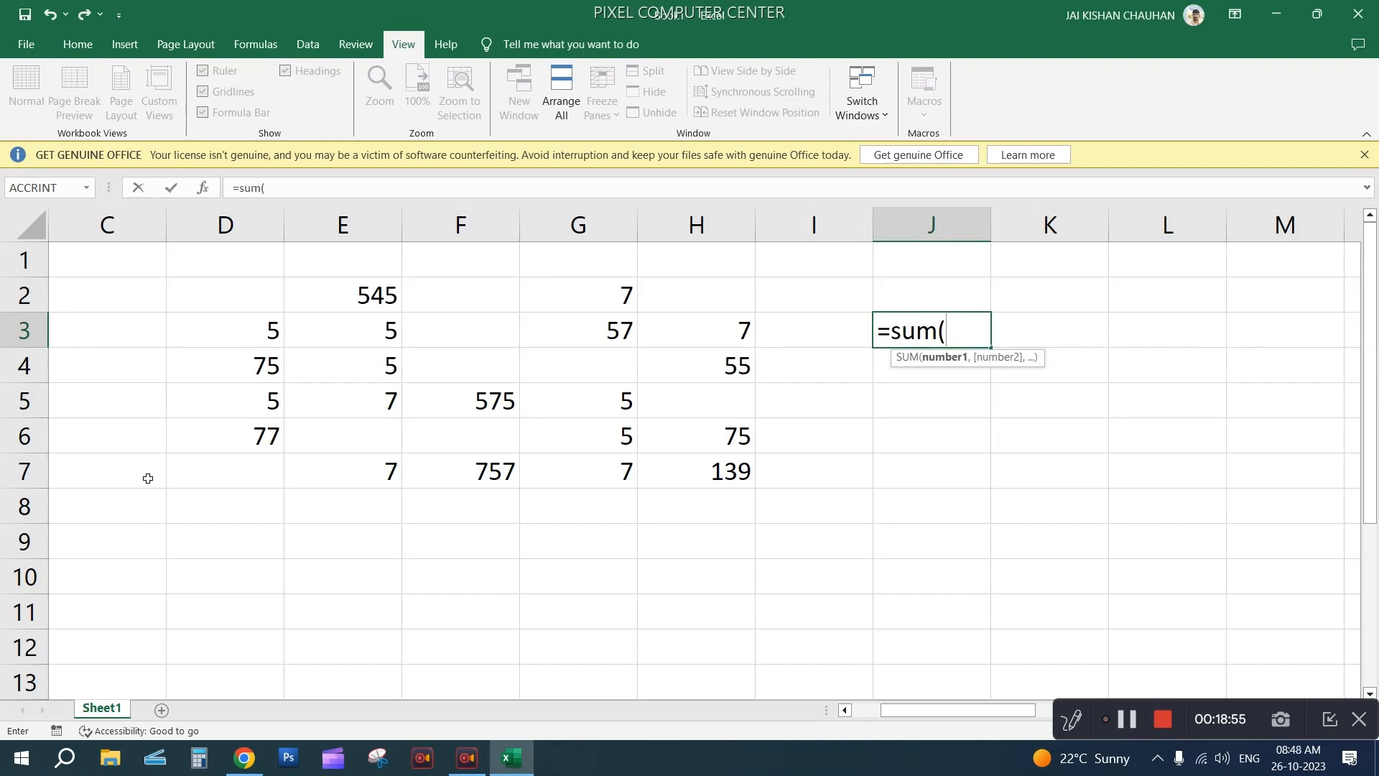
drag(252, 298, 728, 477)
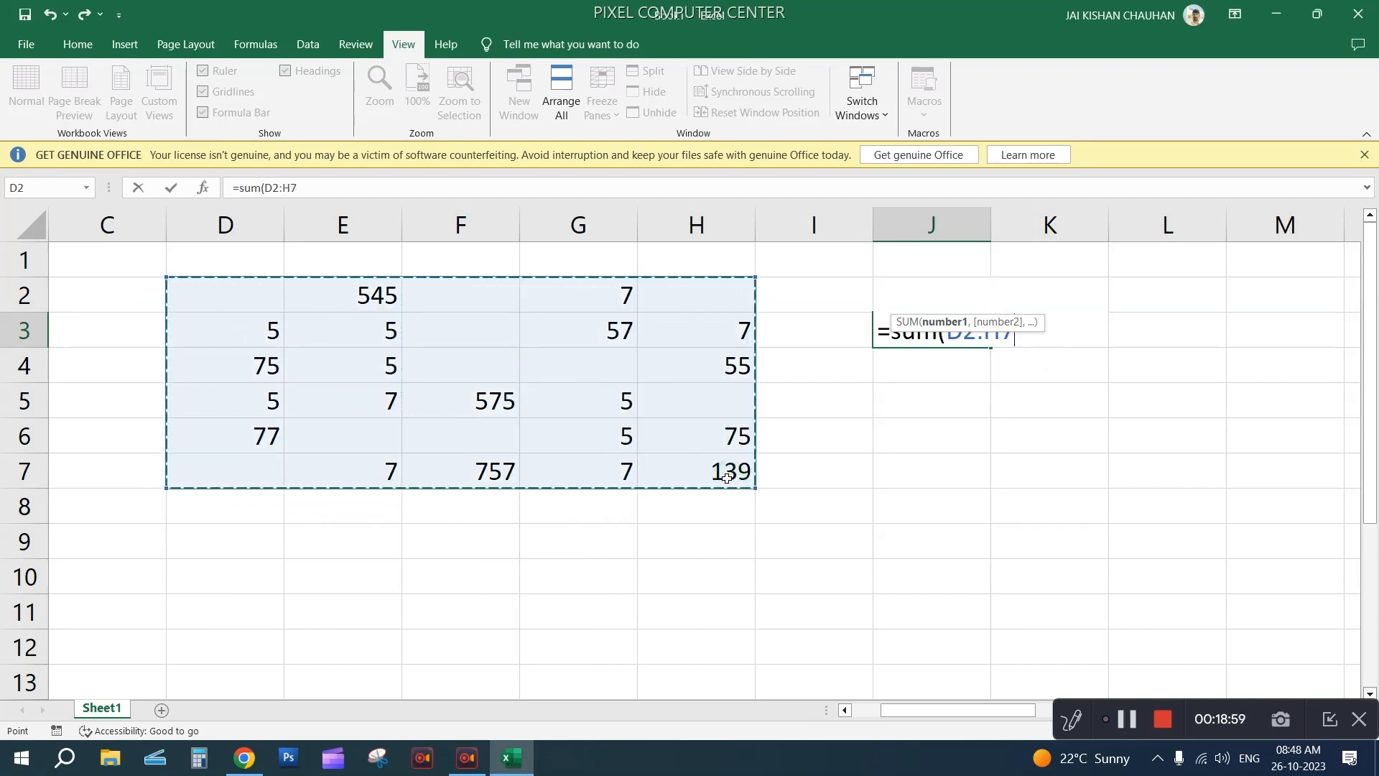
text())
key(Return)
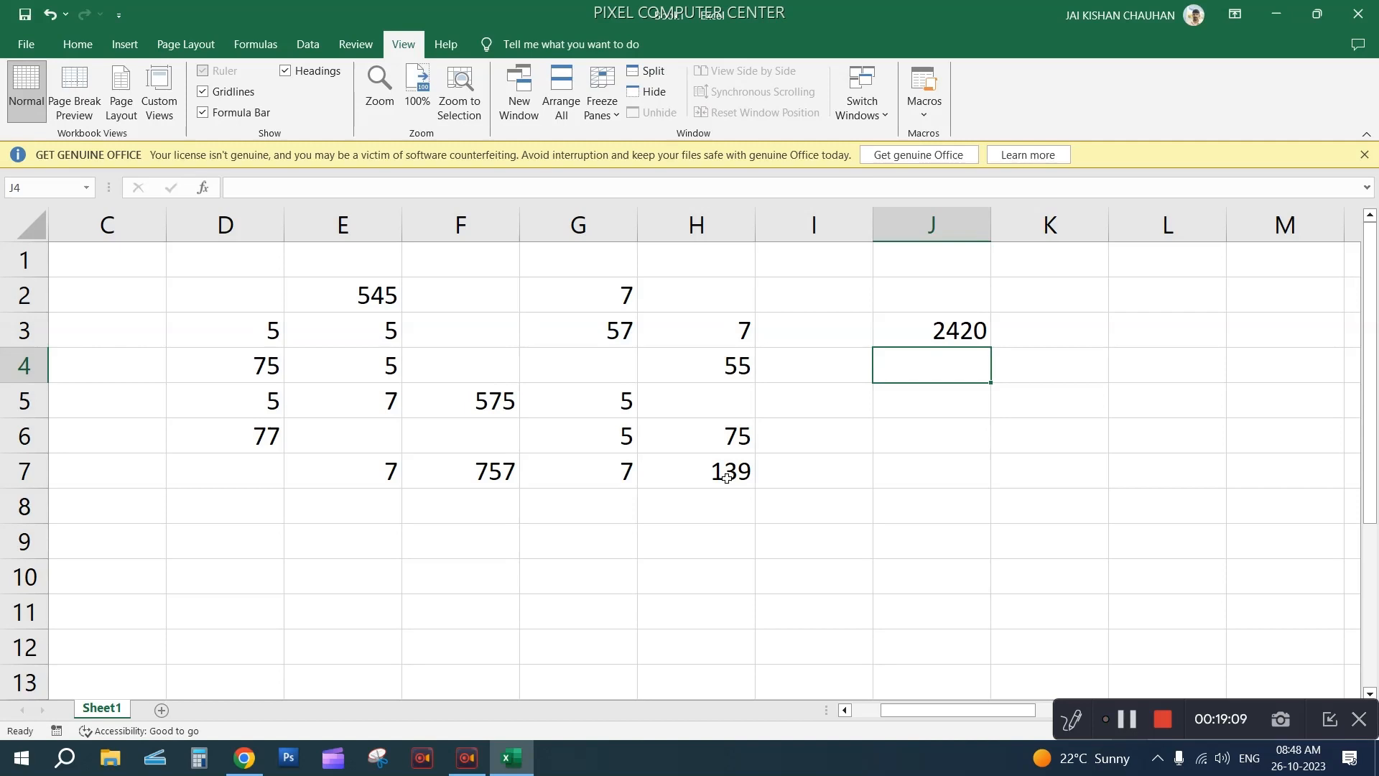
Enter a formula in J4 that adds the separate cells D4, F5 and H7
click(503, 416)
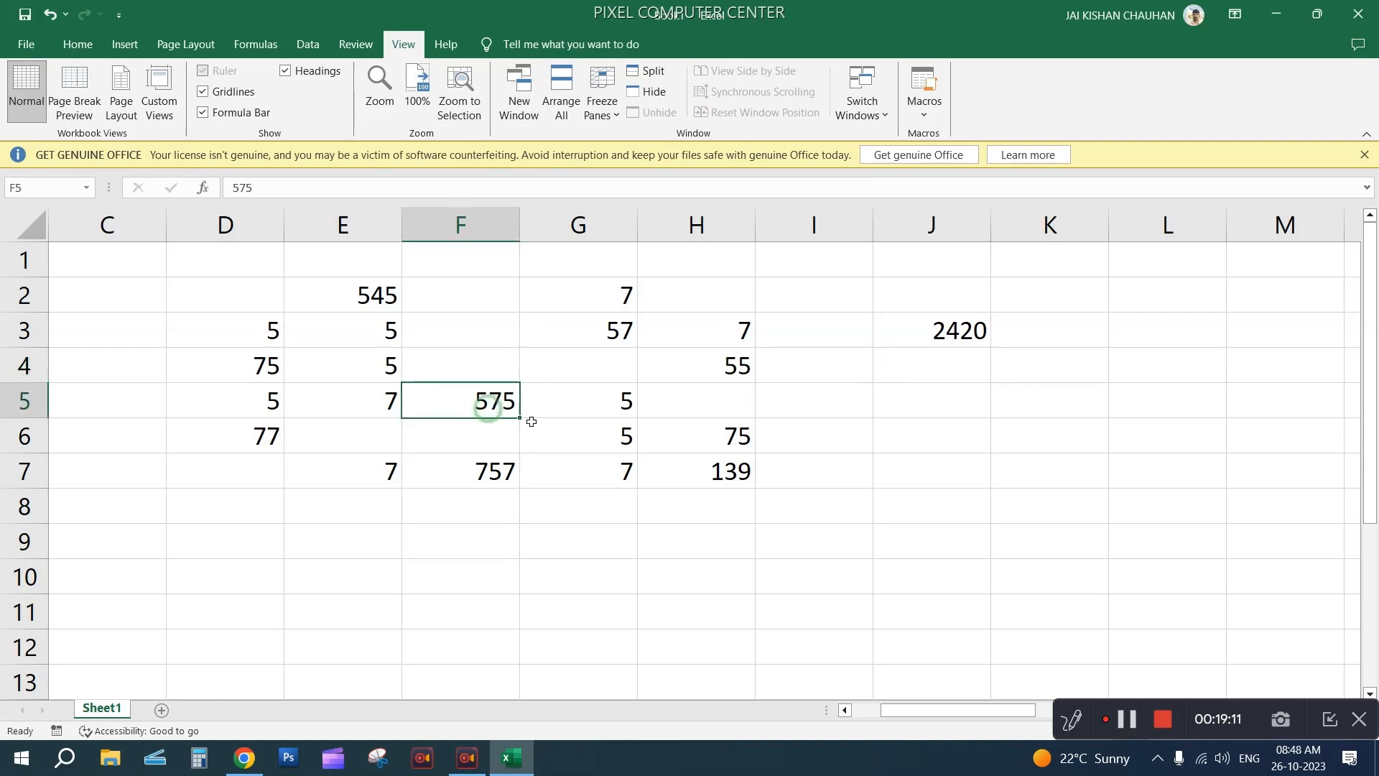
click(708, 364)
click(271, 367)
click(896, 376)
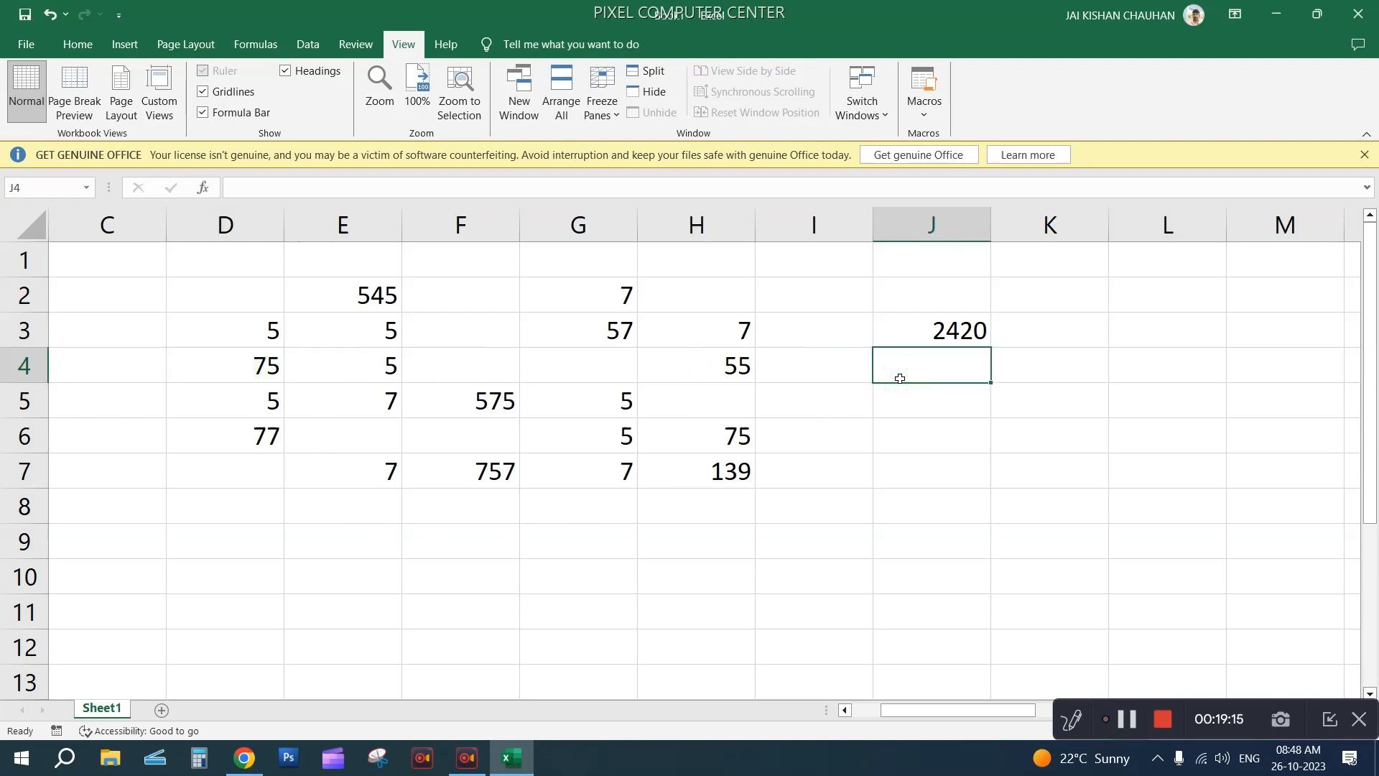
text(=)
click(263, 363)
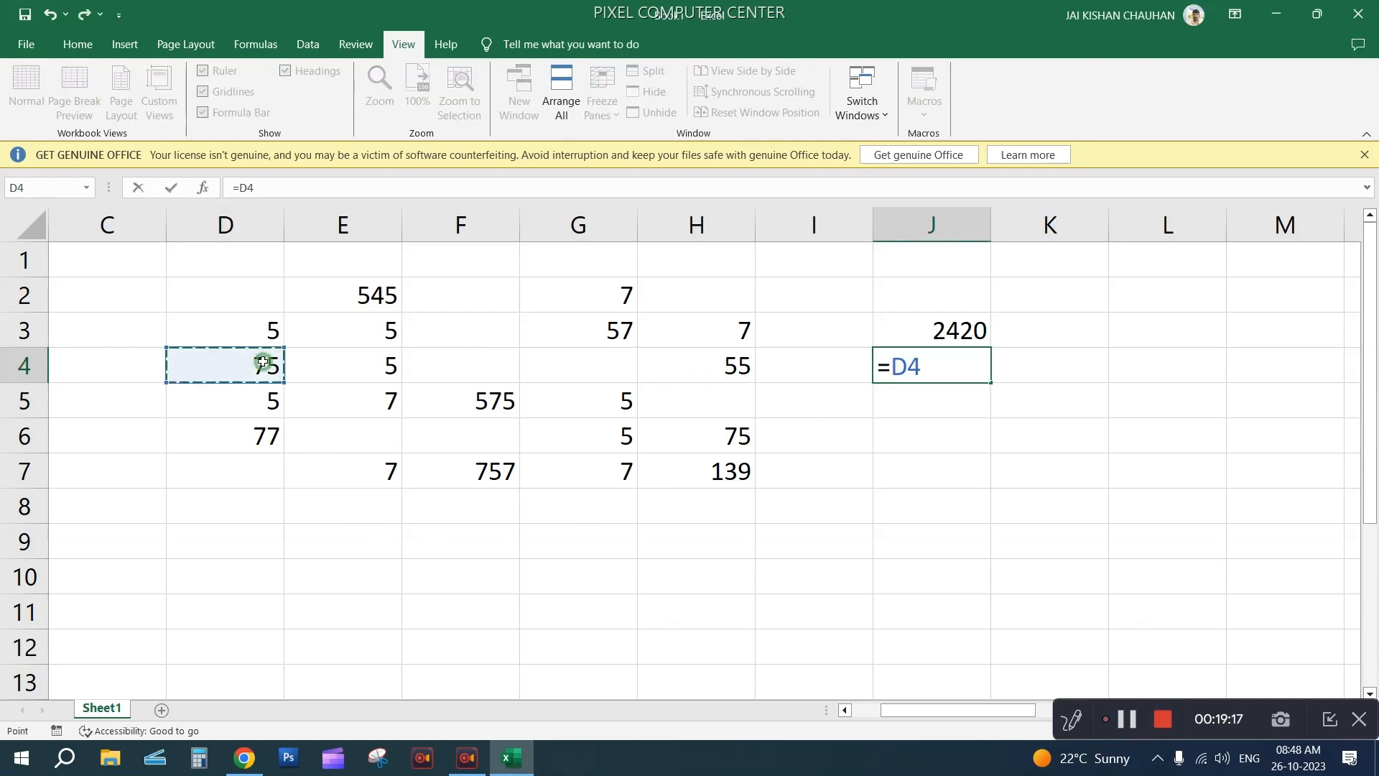
text(+)
click(468, 410)
text(+)
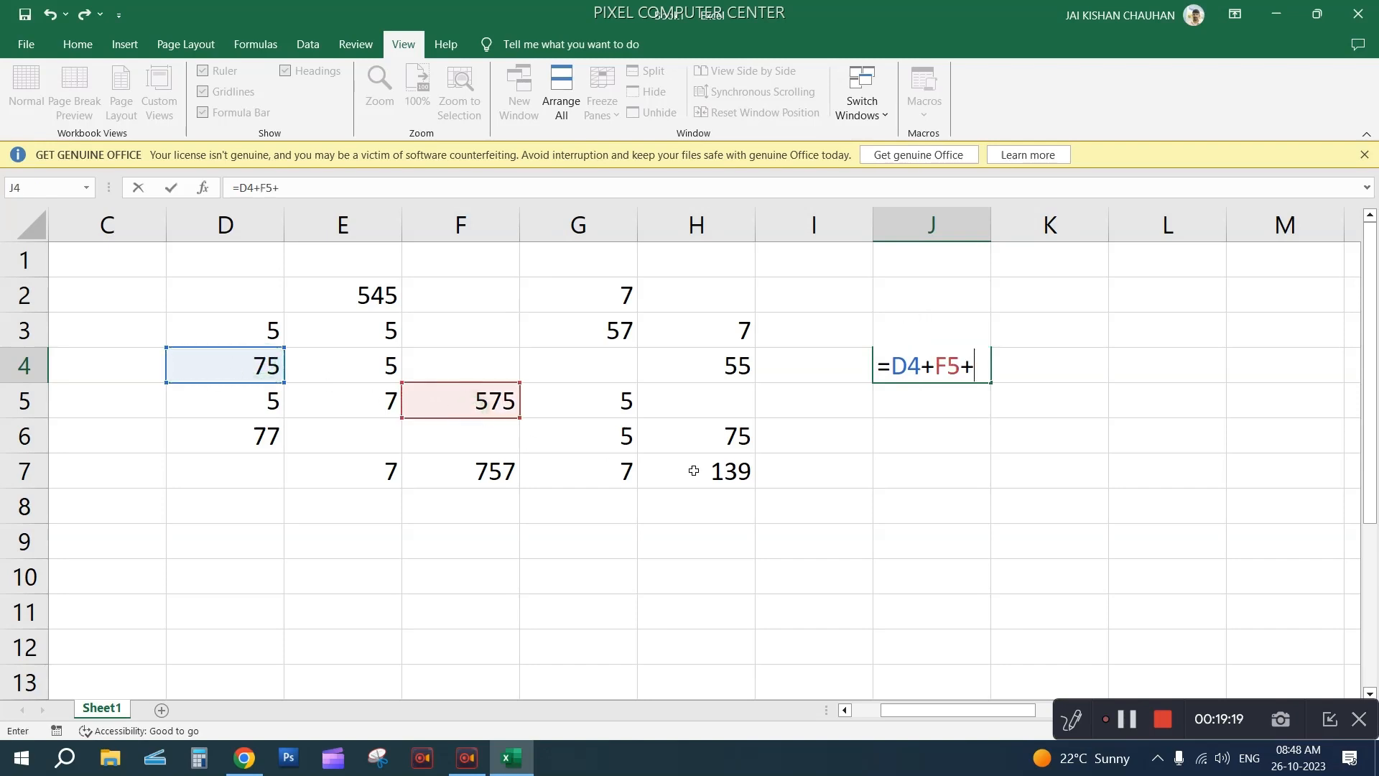
click(700, 471)
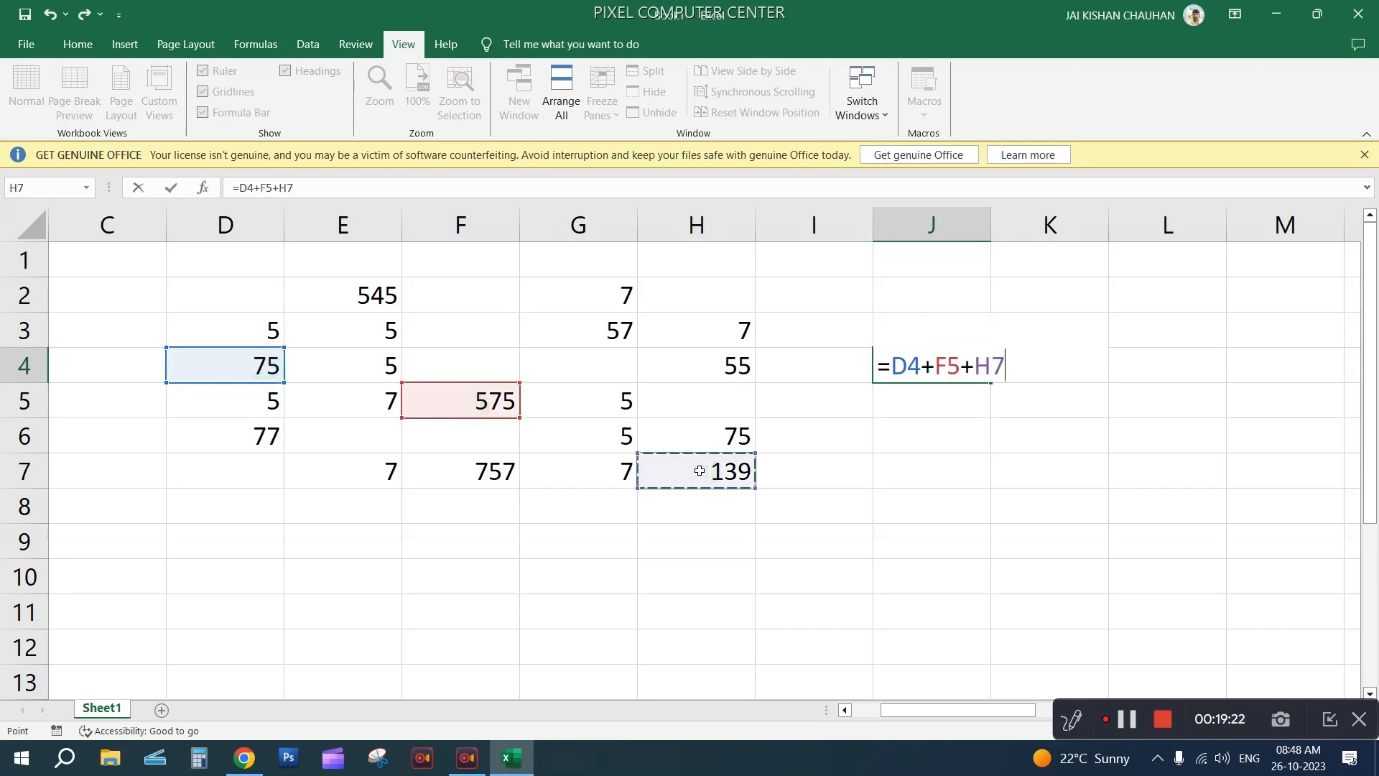
key(Return)
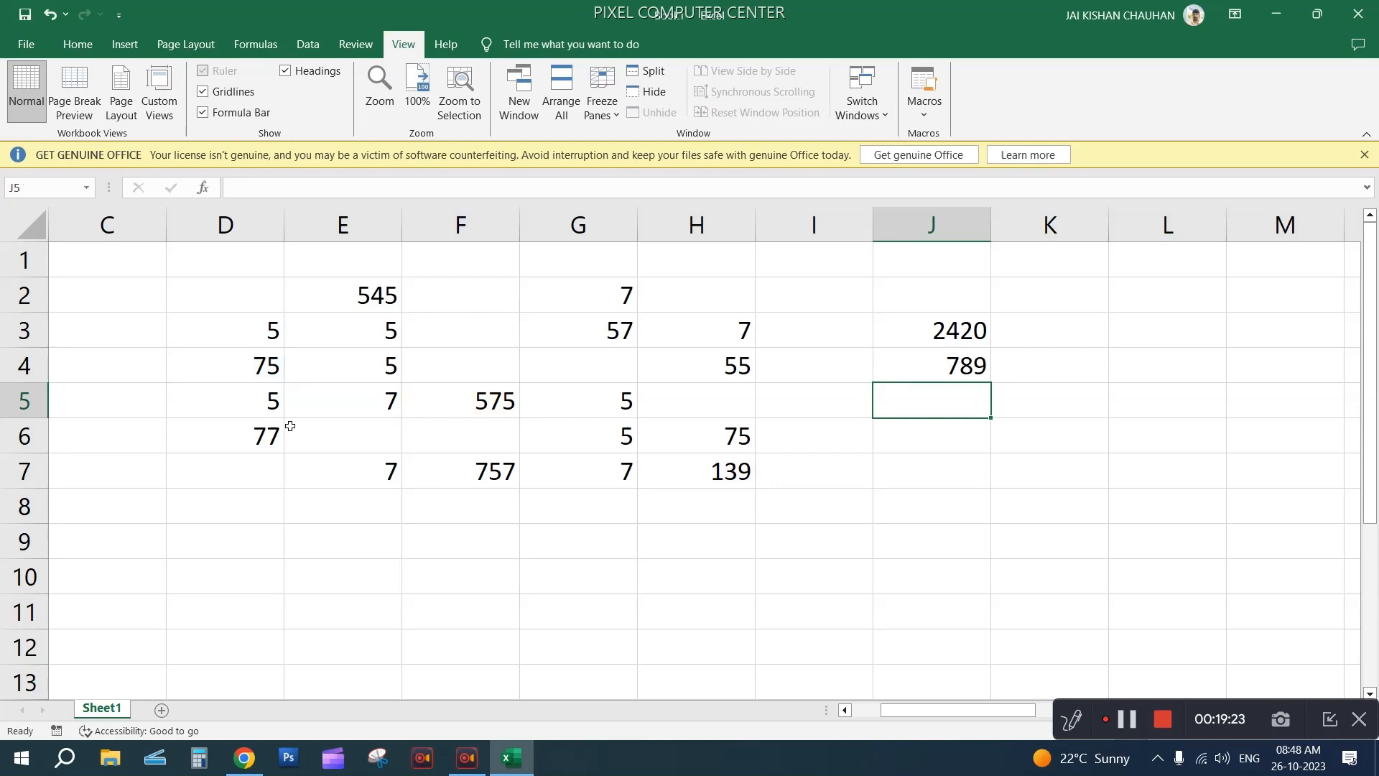
Enter a SUM formula in J5 that totals row 5 across D5:H5
drag(251, 405, 800, 400)
click(957, 401)
text(=su)
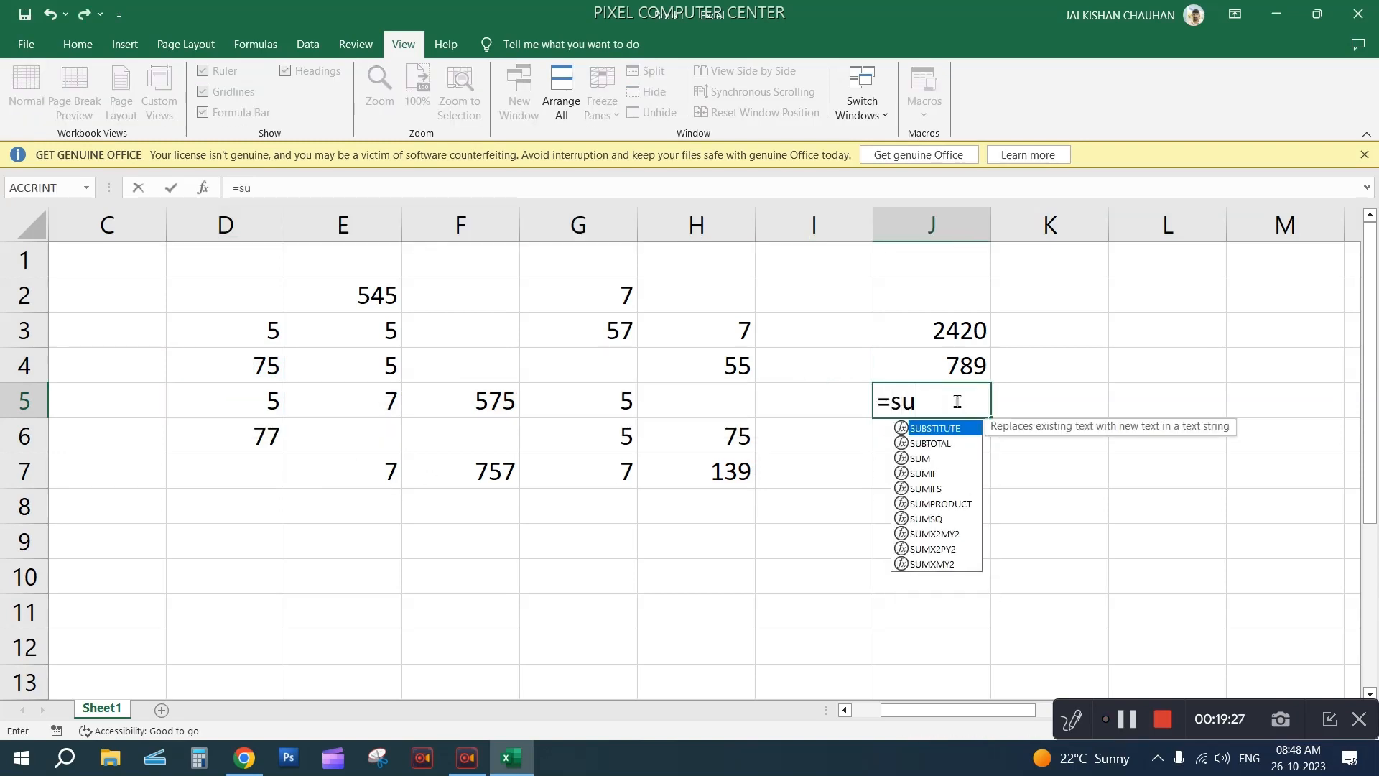
text(m()
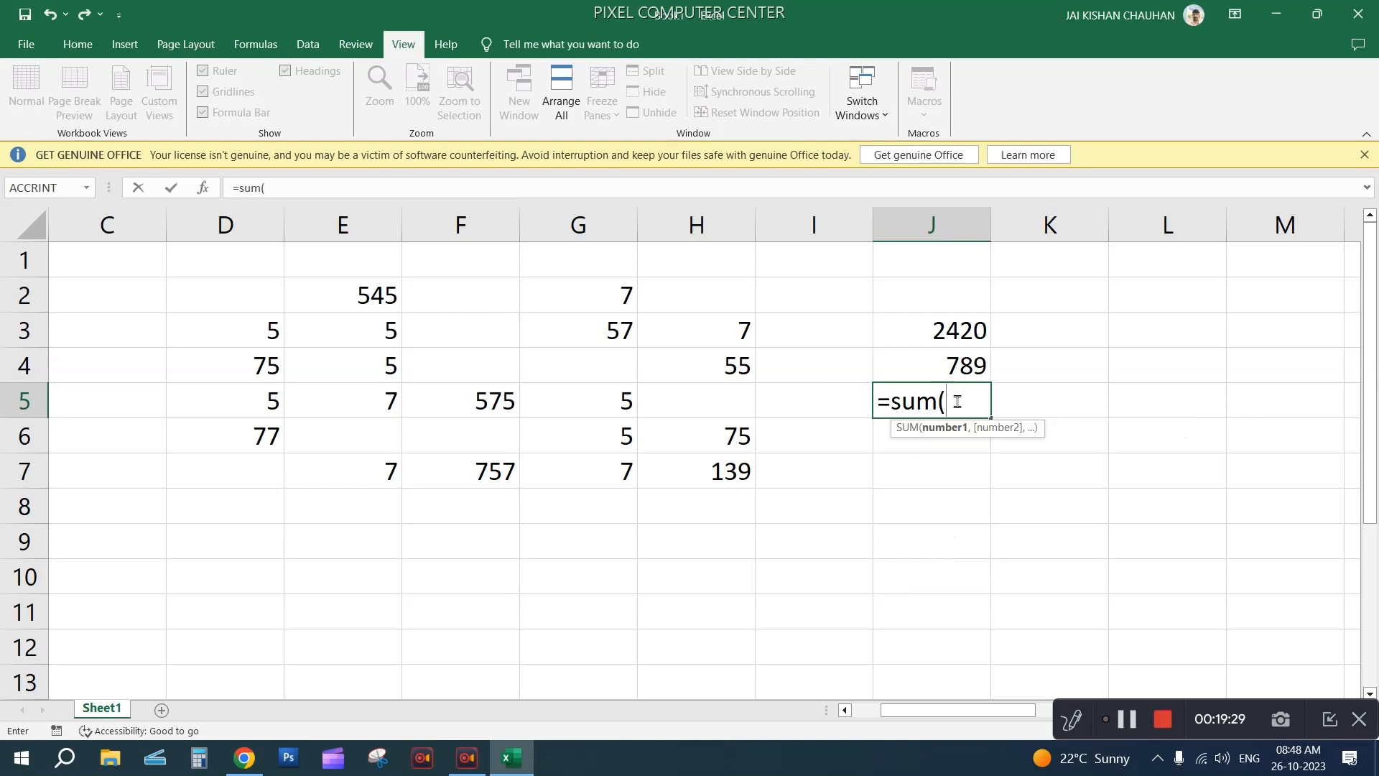
drag(243, 393, 694, 400)
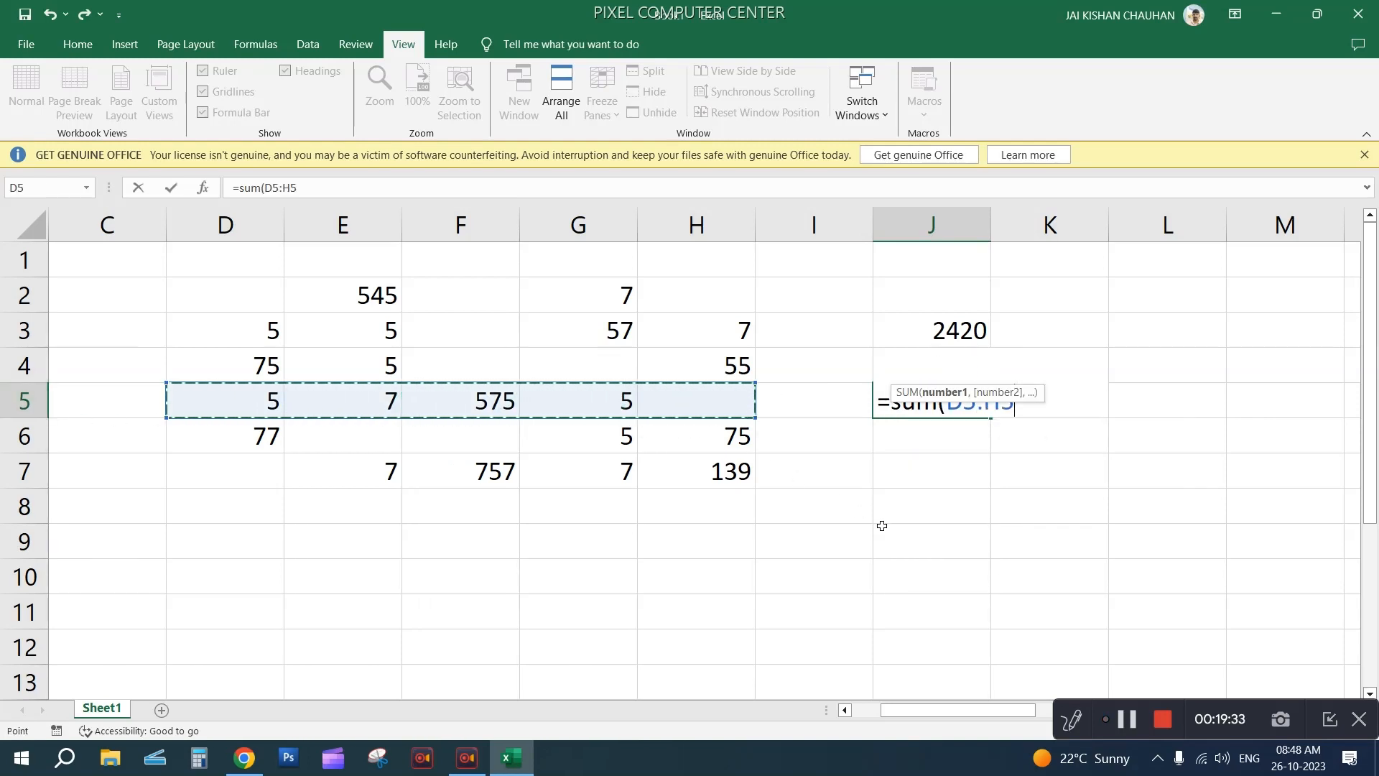
text())
key(Return)
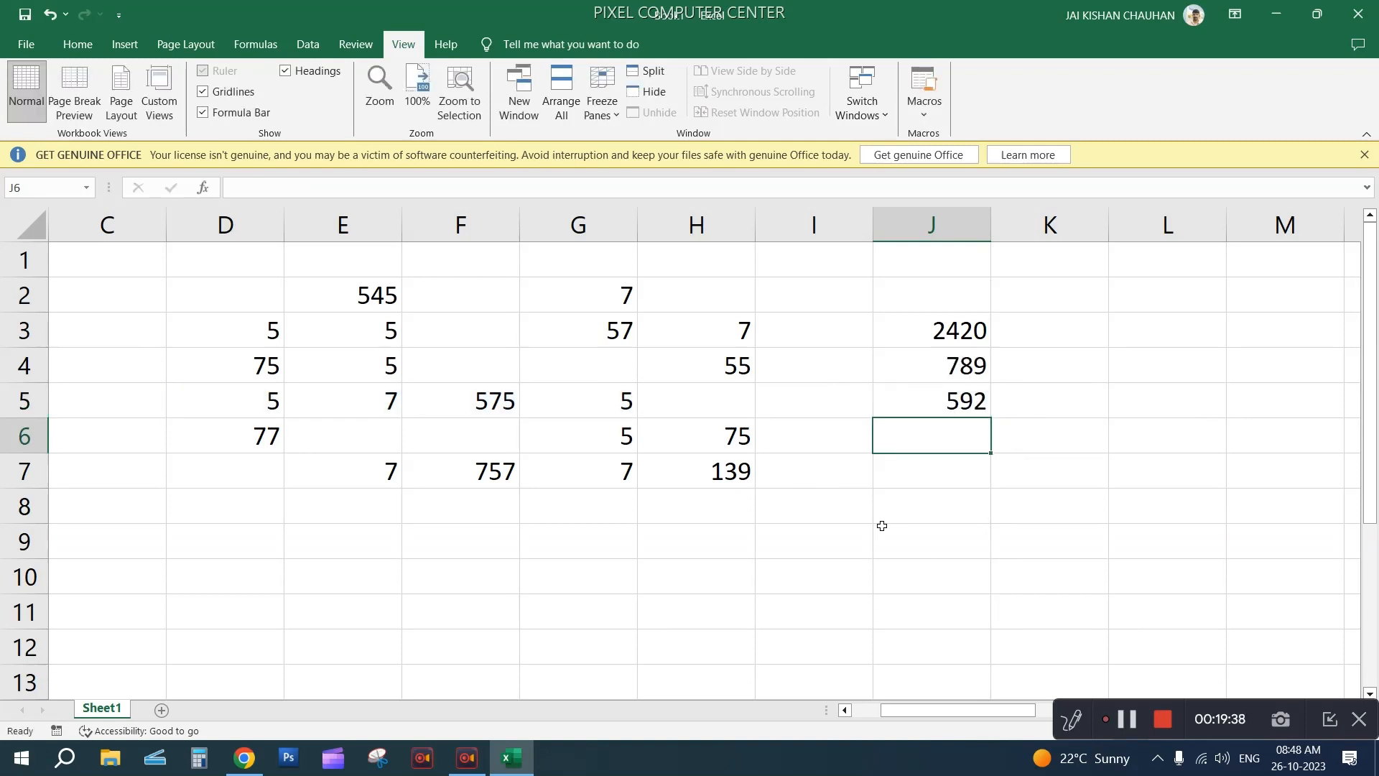
Clear the formulas in J3:J5 and enter 26546 in J3
drag(829, 279, 1010, 532)
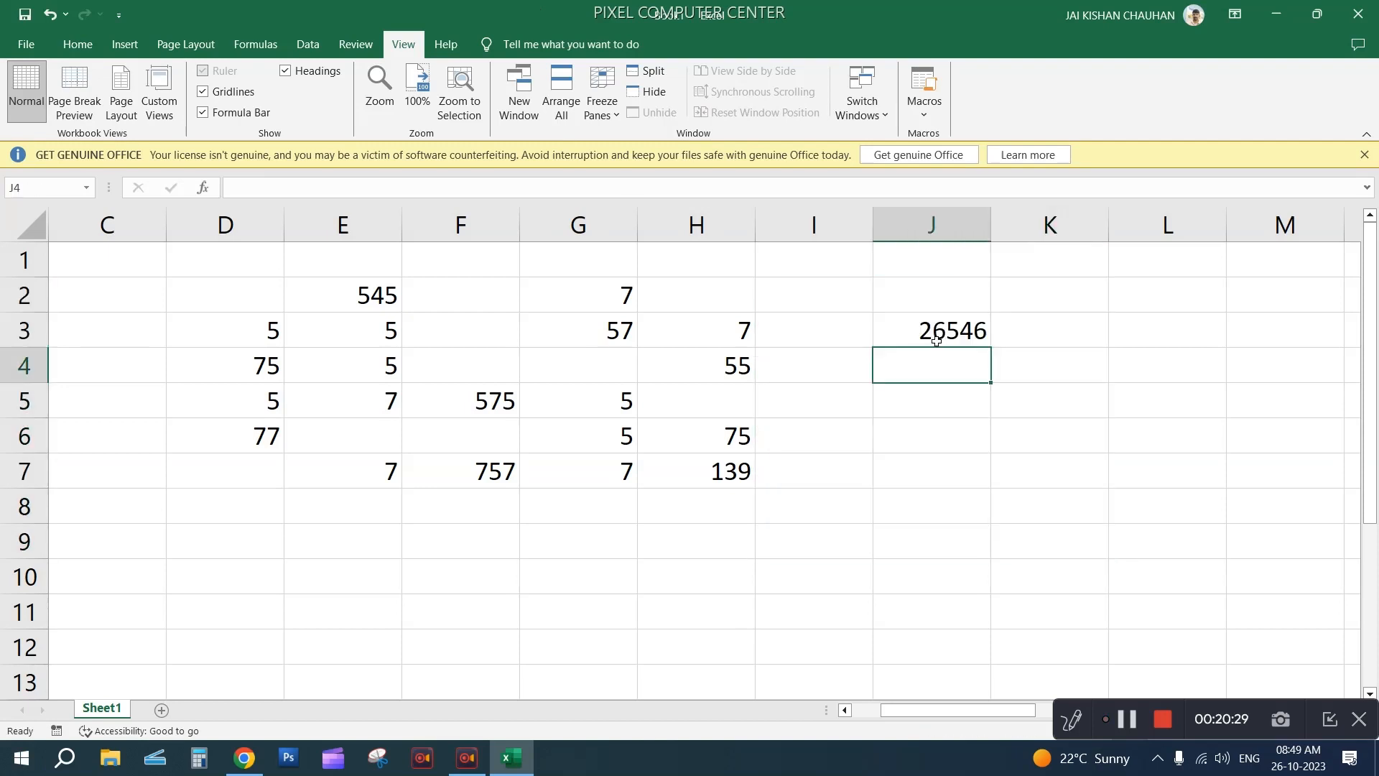
click(935, 339)
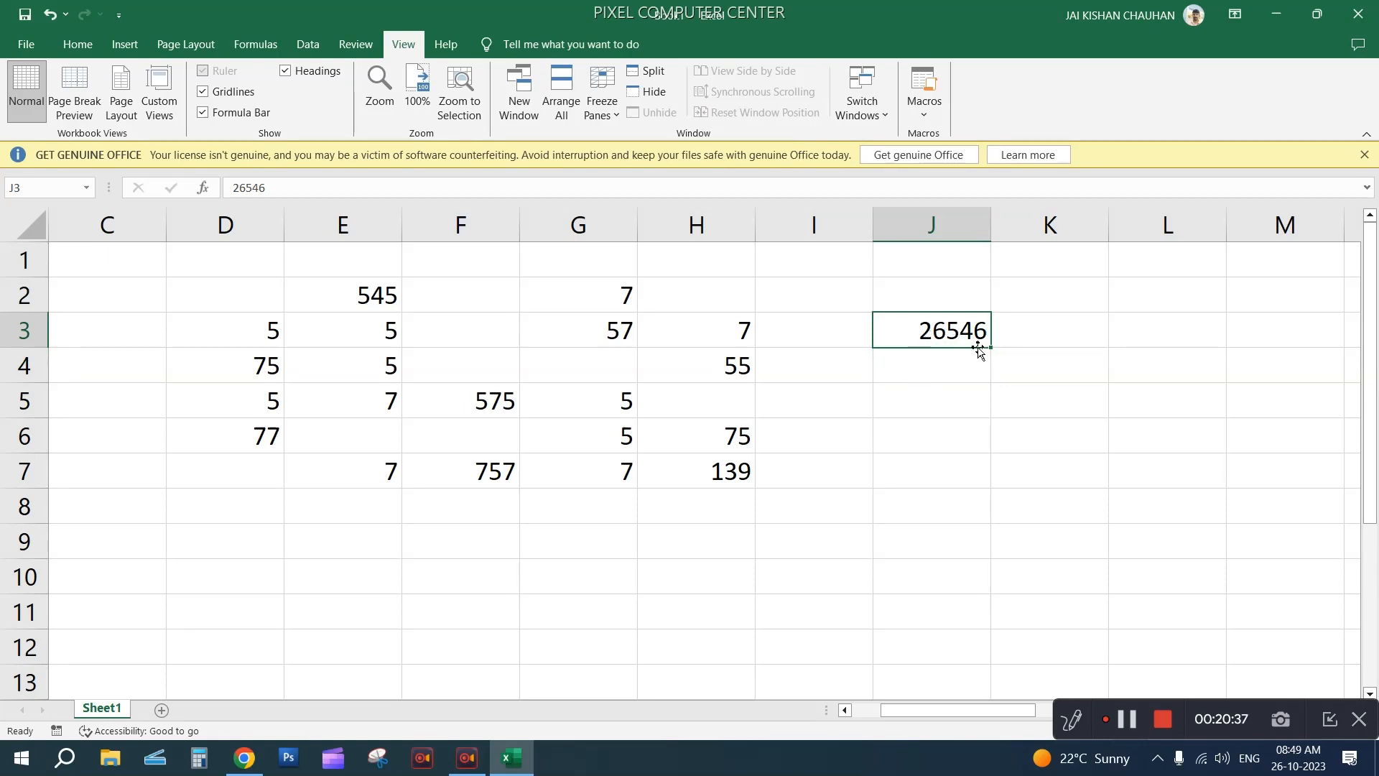
click(947, 374)
Enter a subtraction formula in K6 that takes E2 away from J3
click(1044, 440)
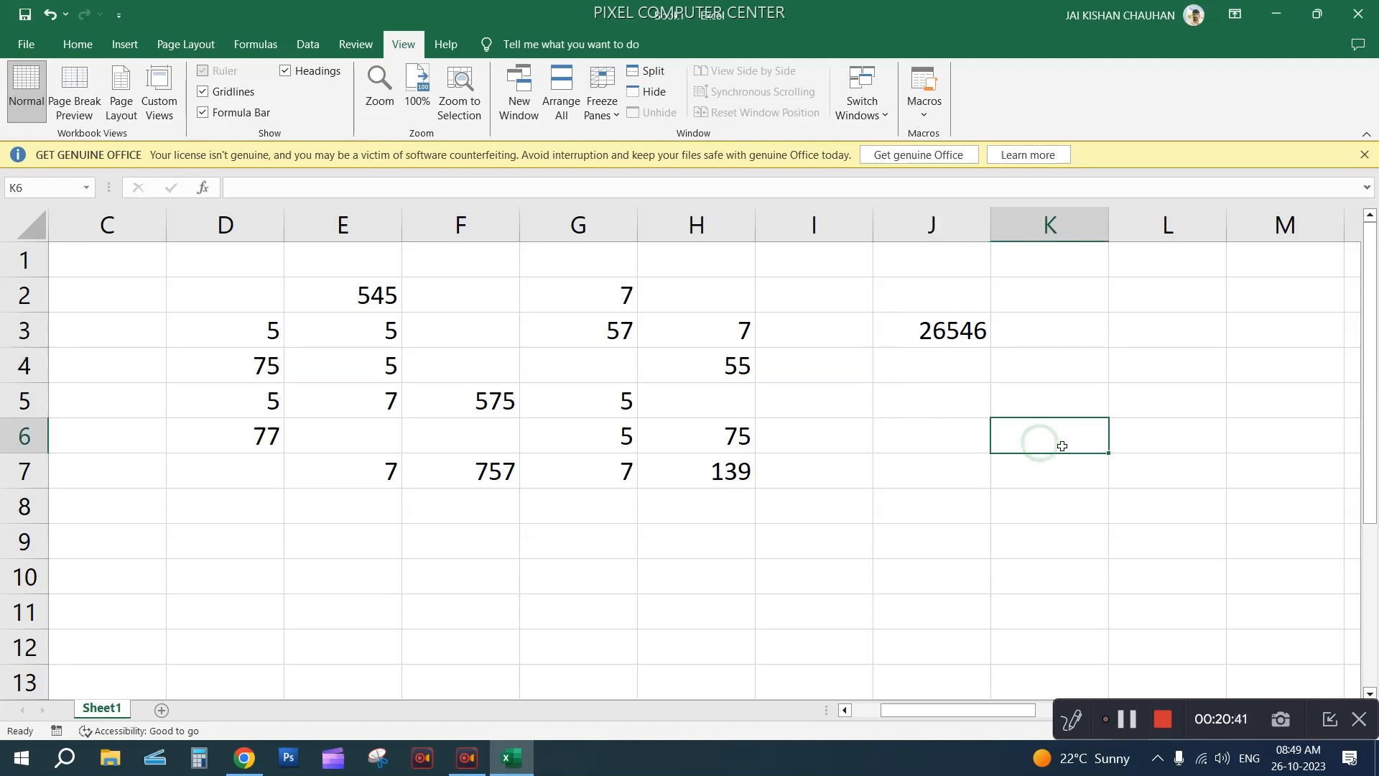
click(357, 185)
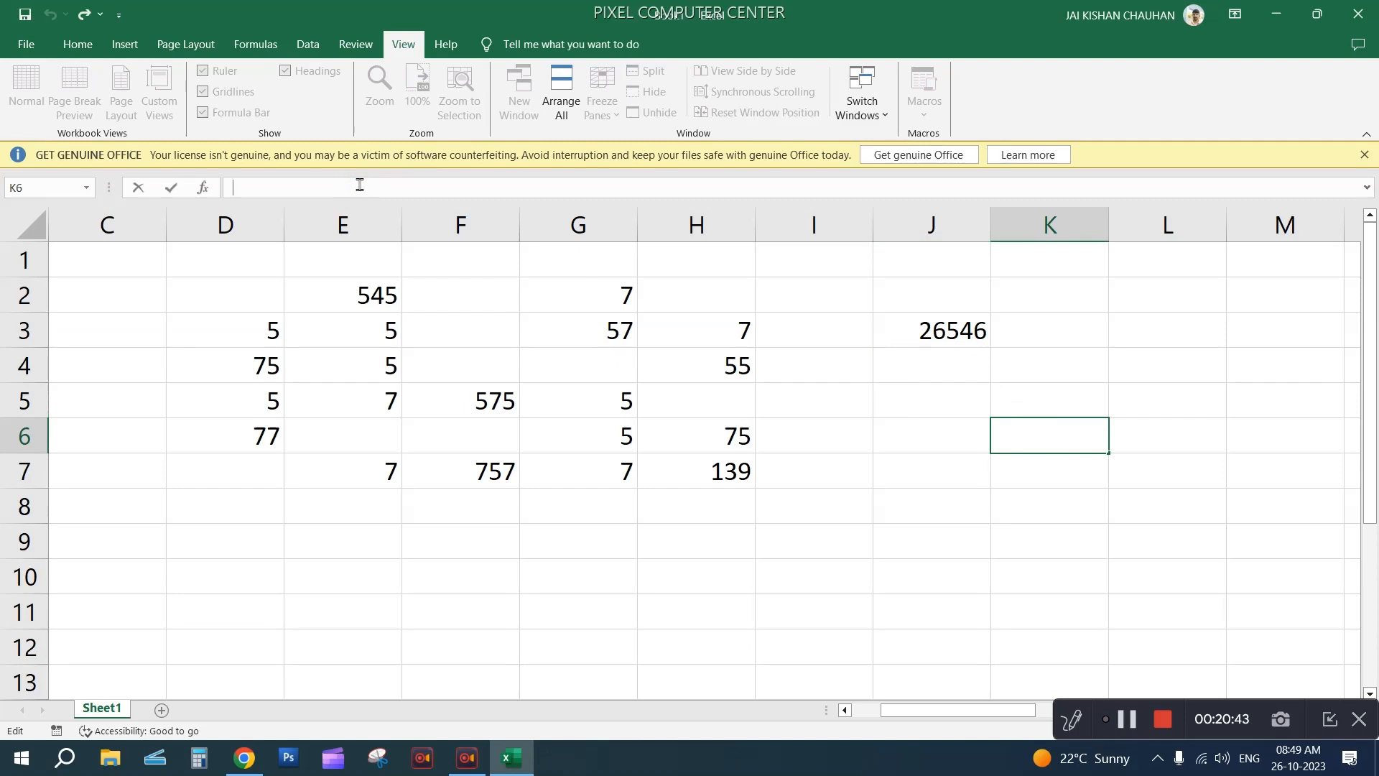
text(=)
click(959, 338)
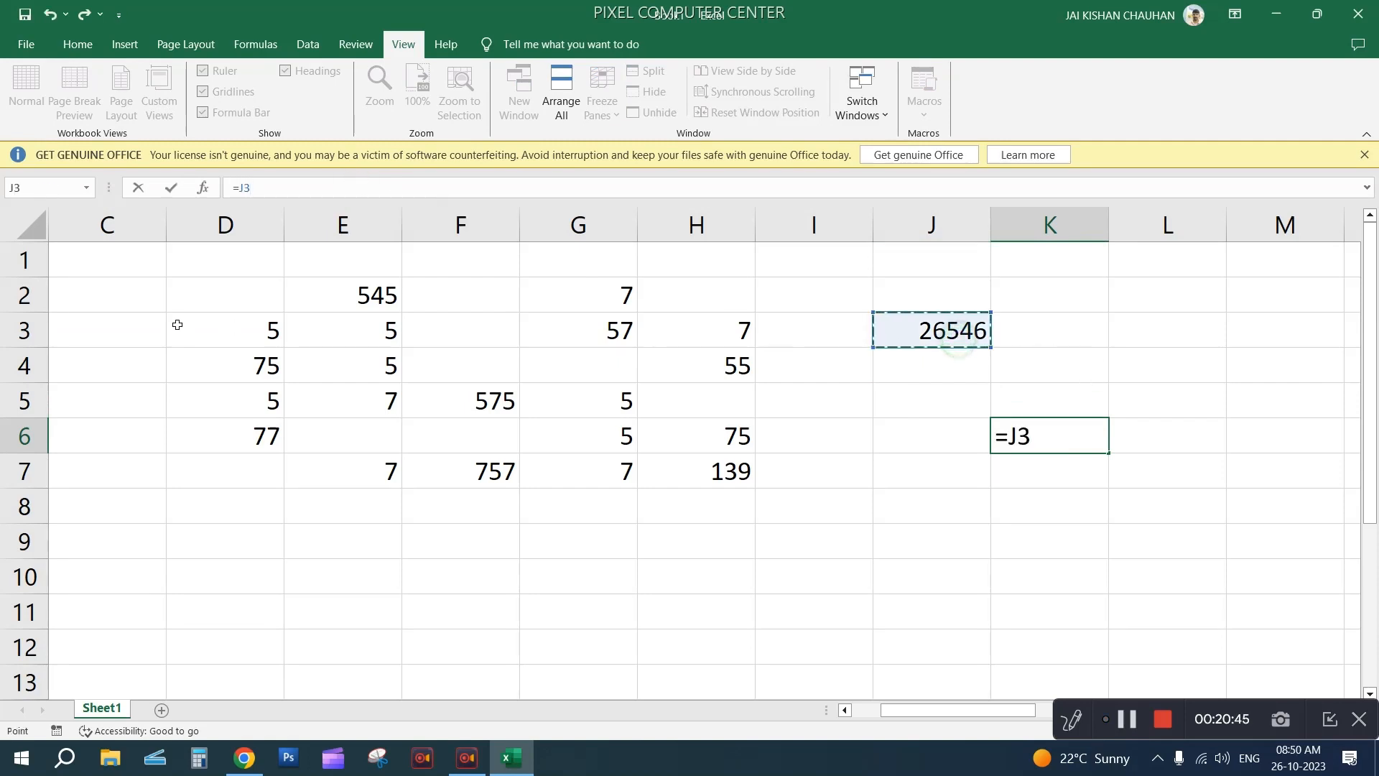
text(-)
click(360, 300)
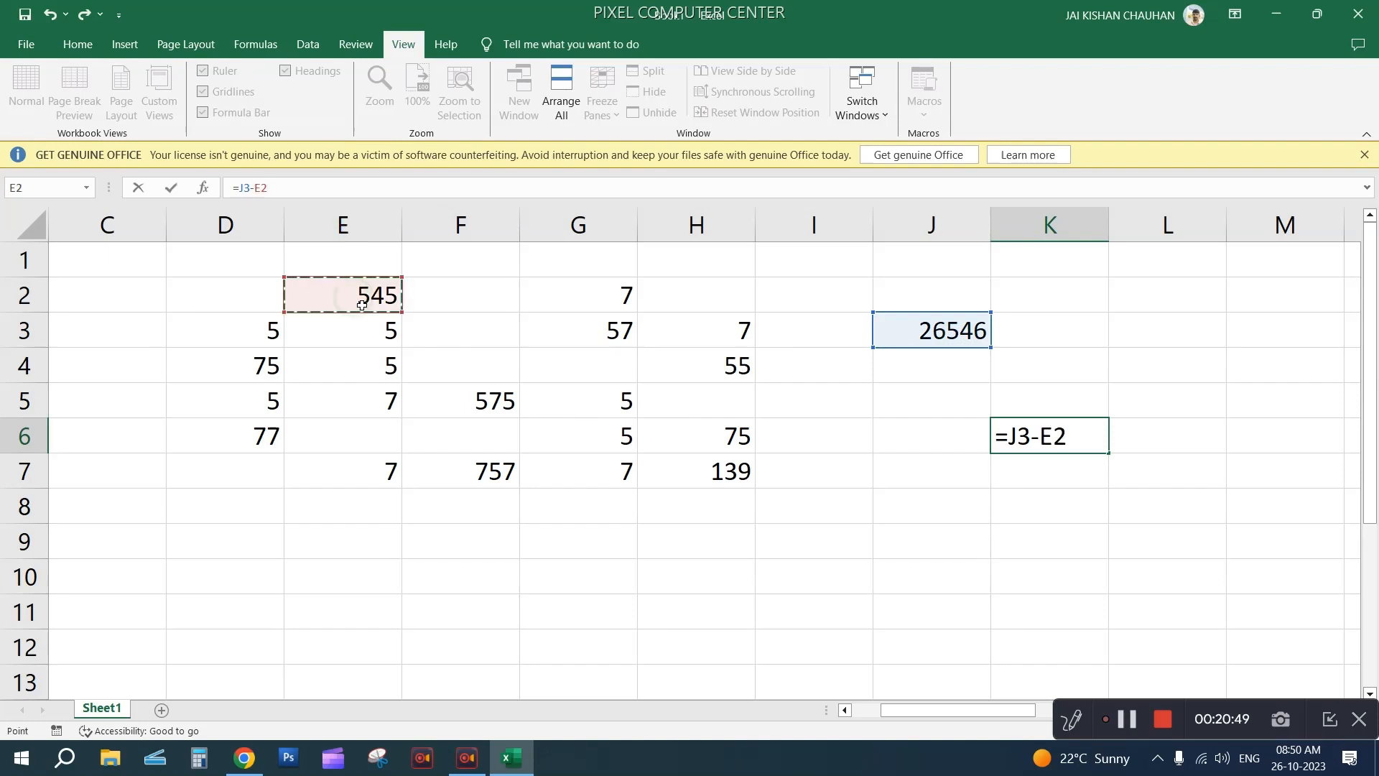
key(Return)
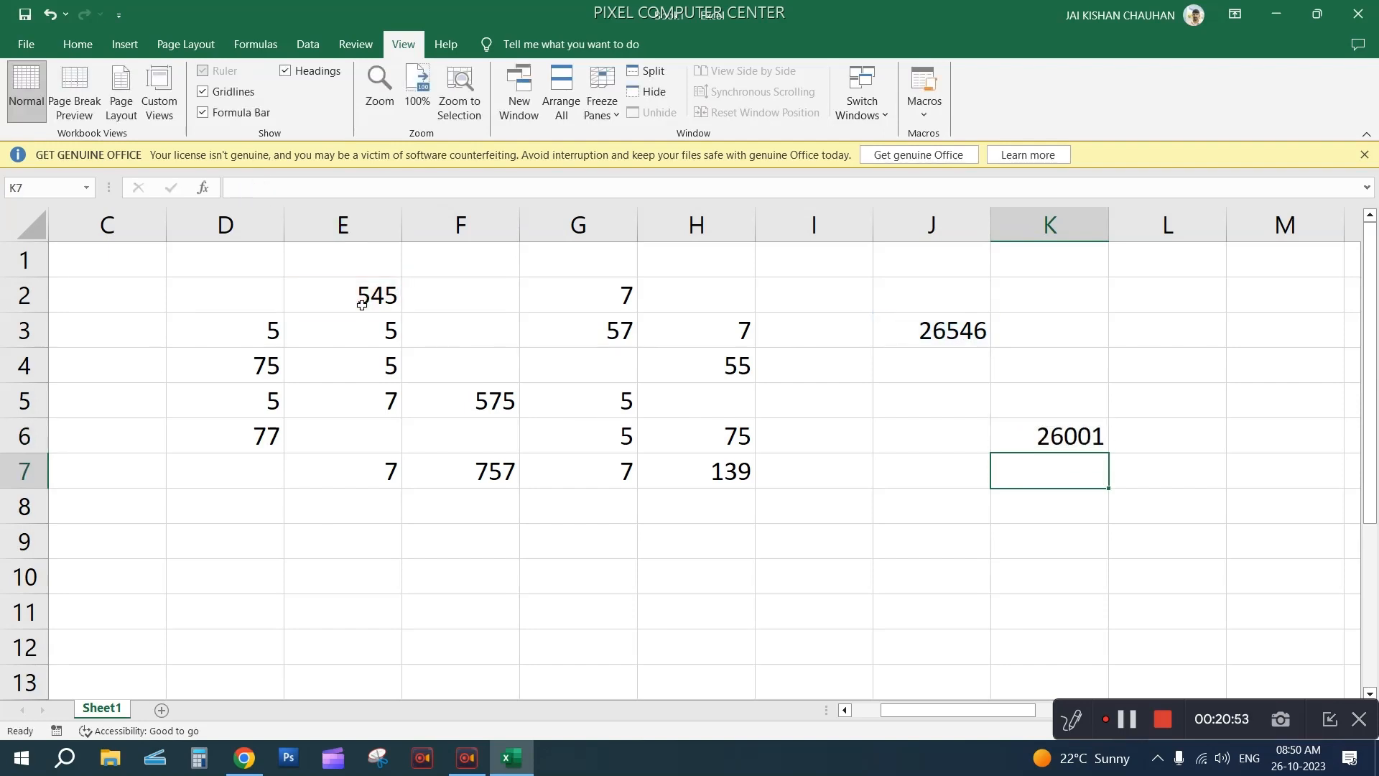
Enter a formula in J8 that multiplies H7 by H3
click(946, 502)
text(=)
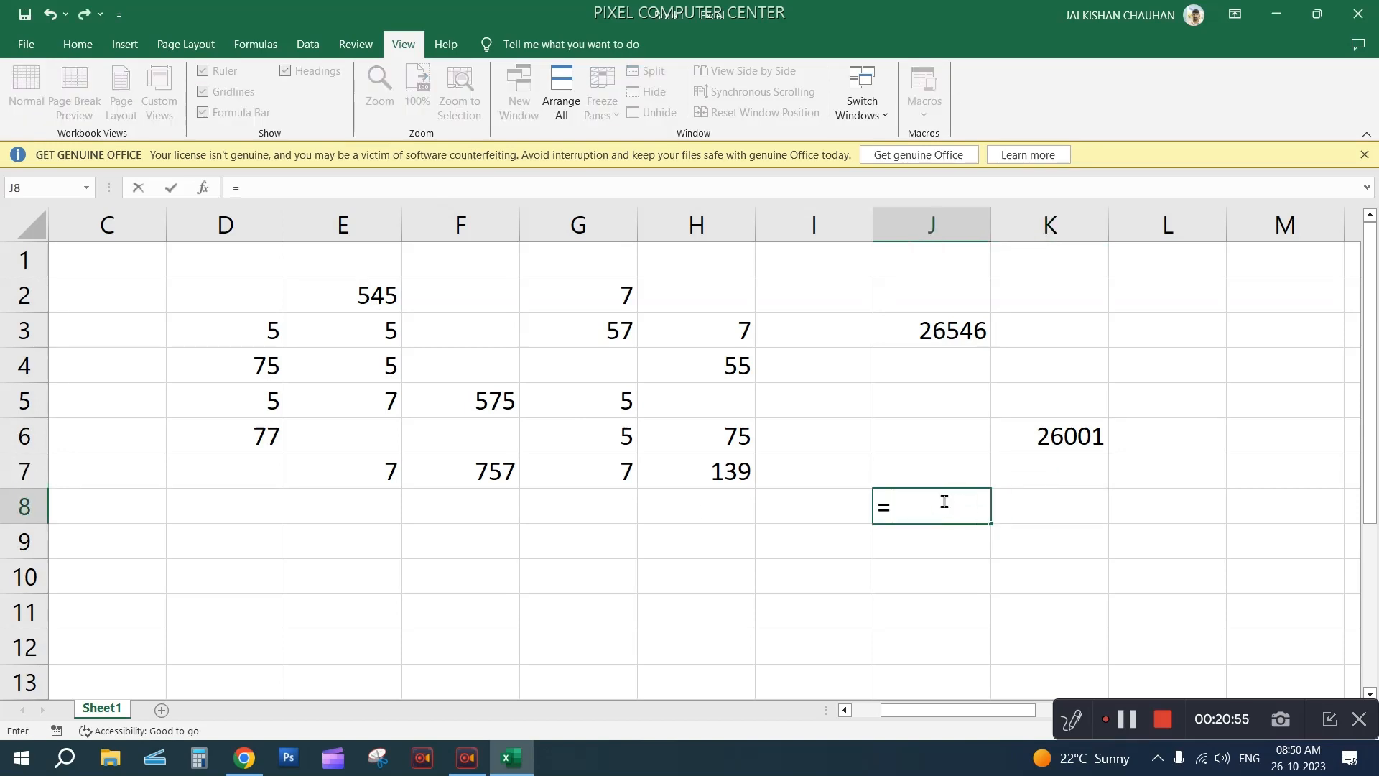
click(718, 470)
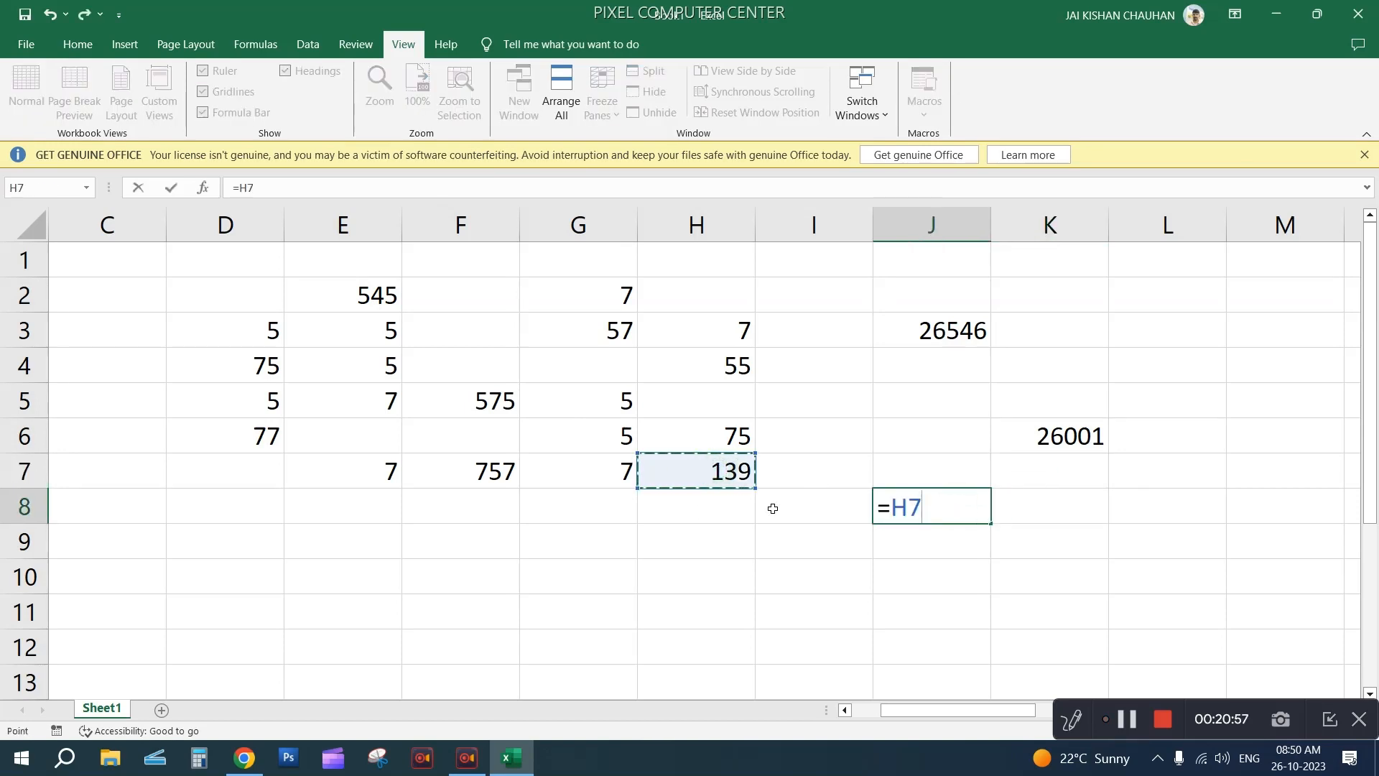
text(*)
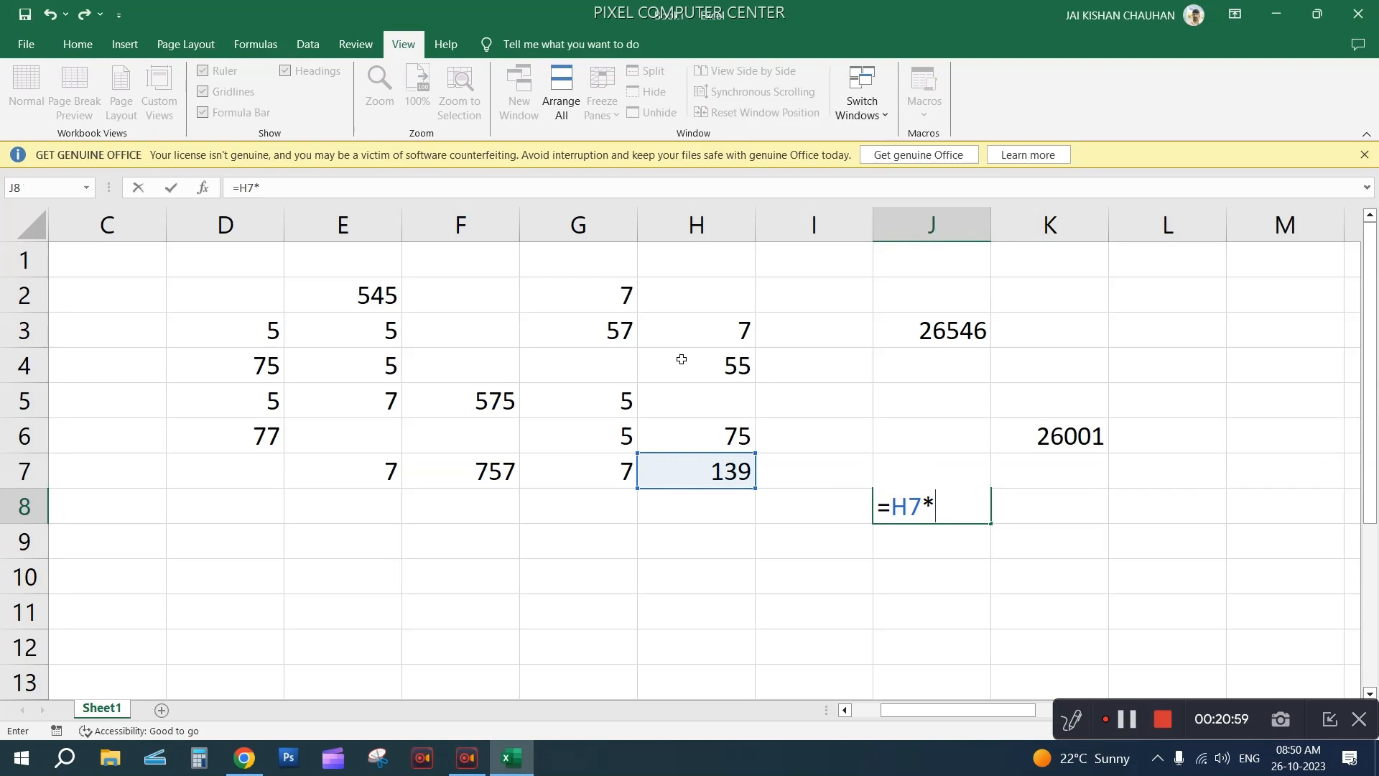
click(711, 332)
key(Return)
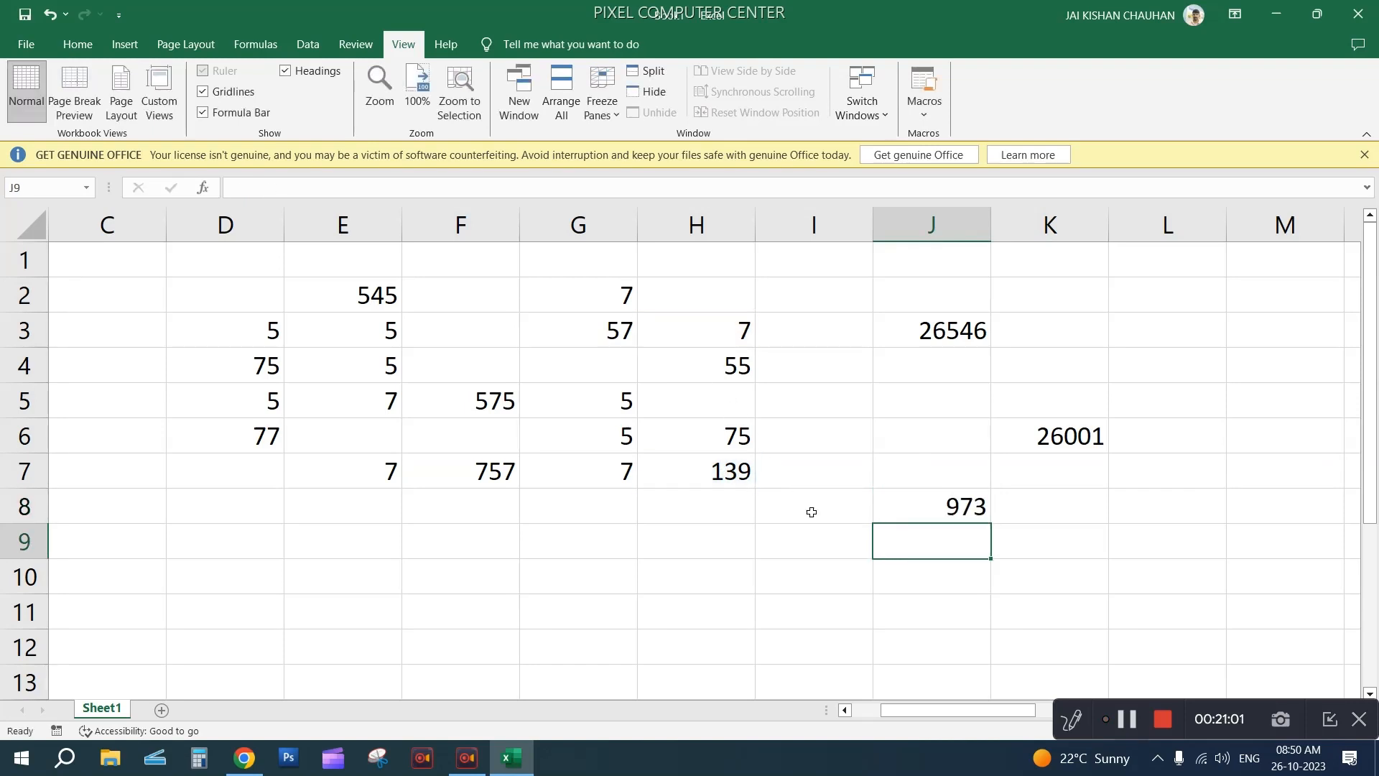
Enter a formula in I9 that divides J3 by J8
click(809, 556)
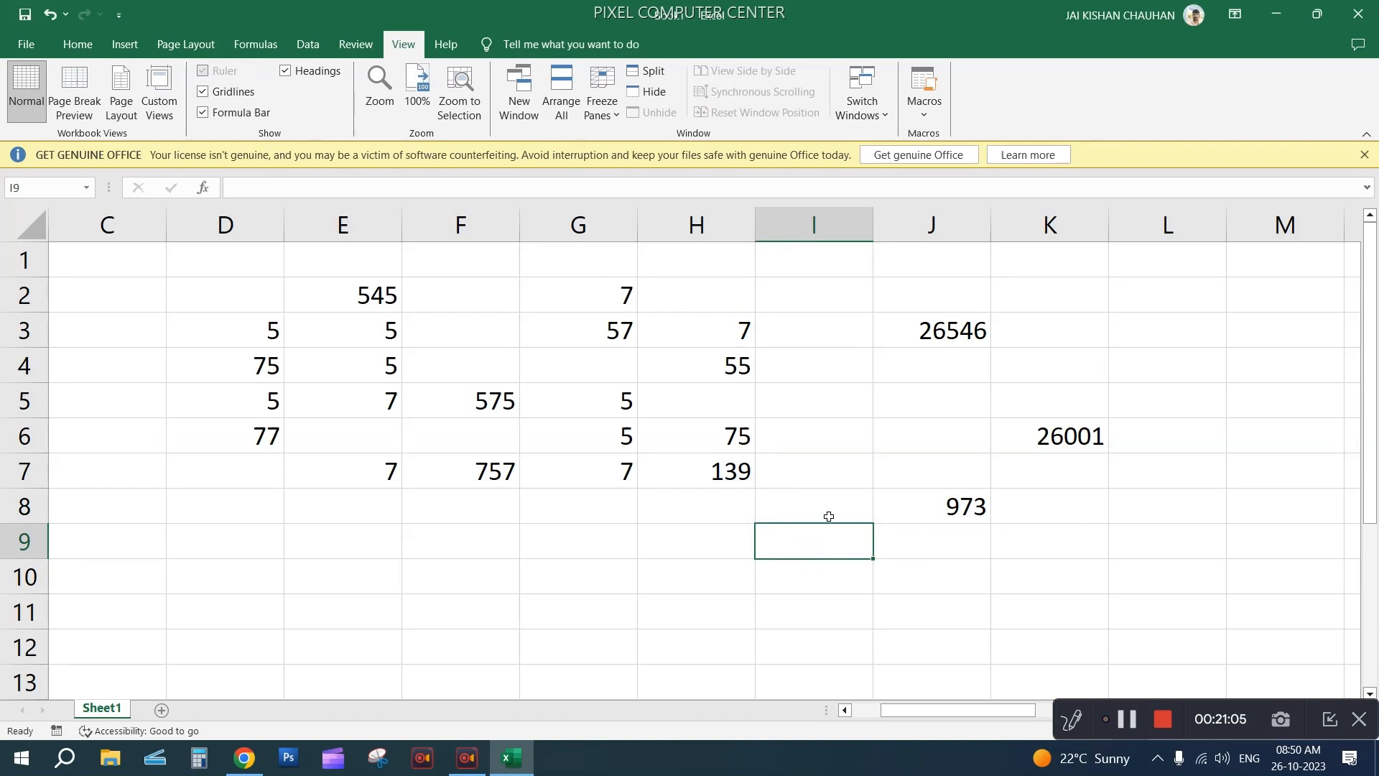
text(=)
click(965, 336)
text(/)
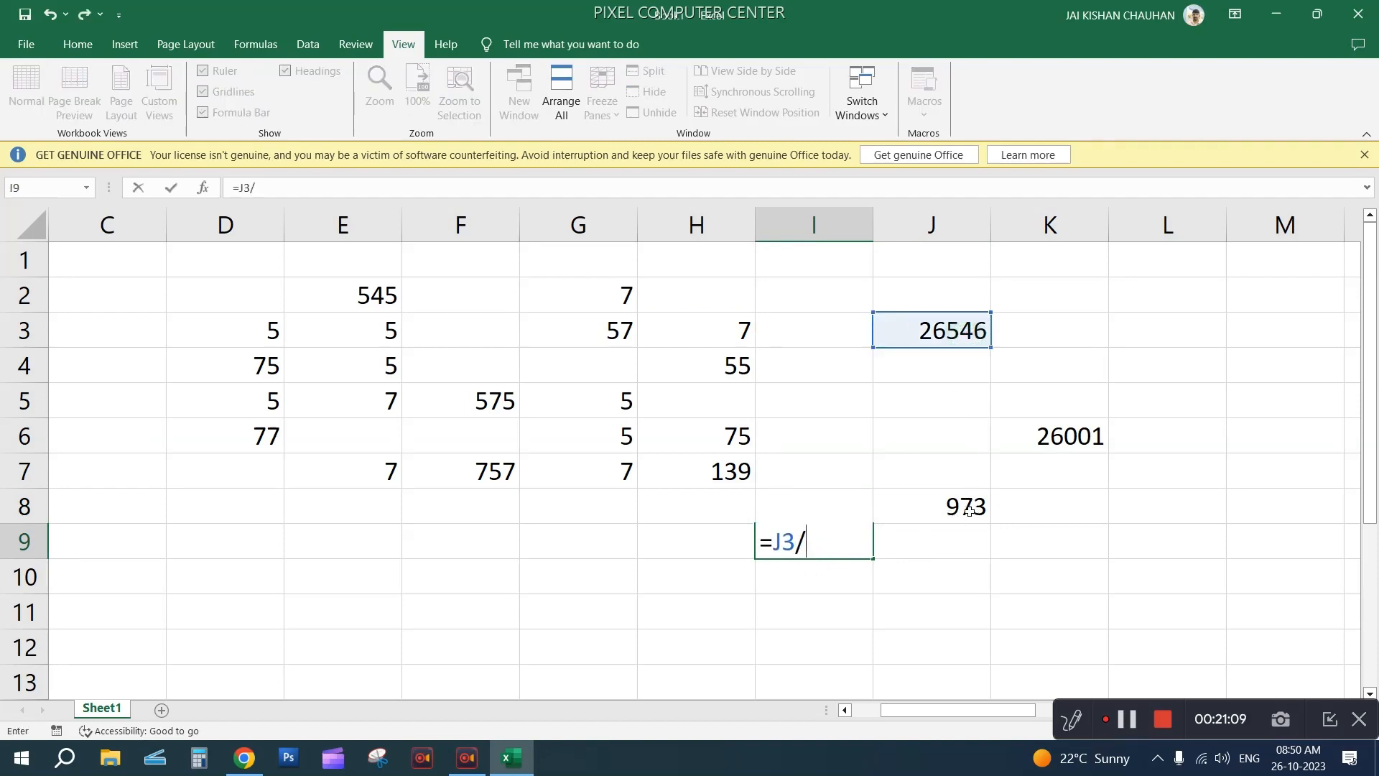
click(969, 509)
key(Return)
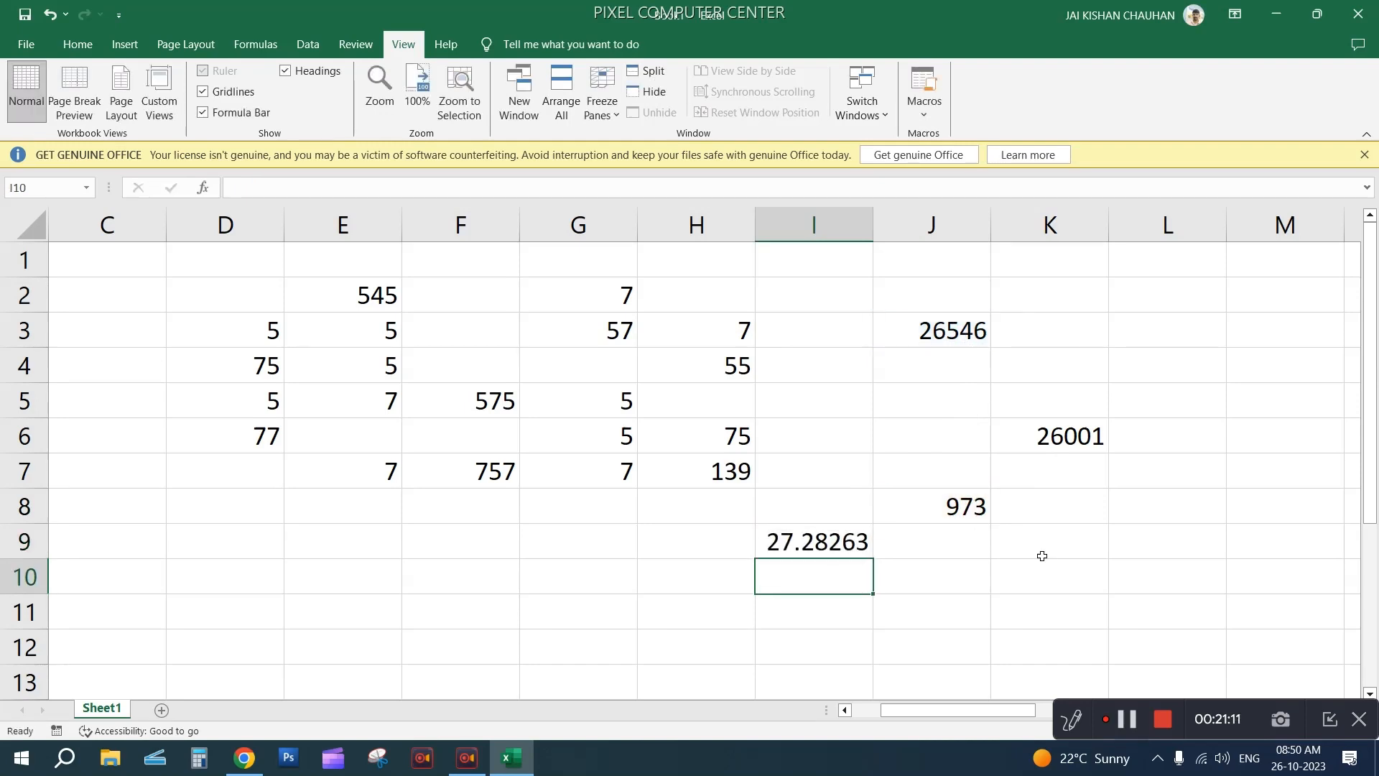
click(1043, 556)
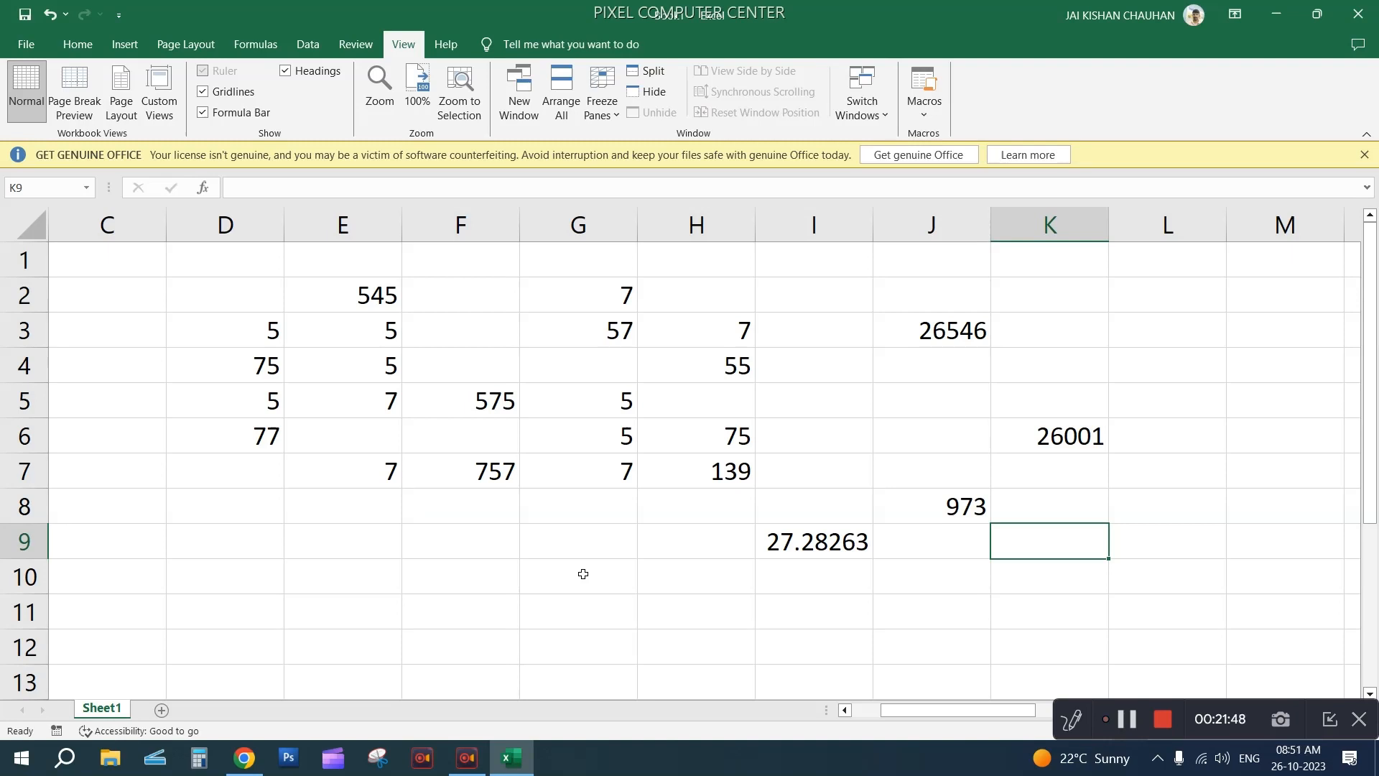
Delete all sample numbers and formulas in the range D1:K11
drag(193, 271, 1066, 617)
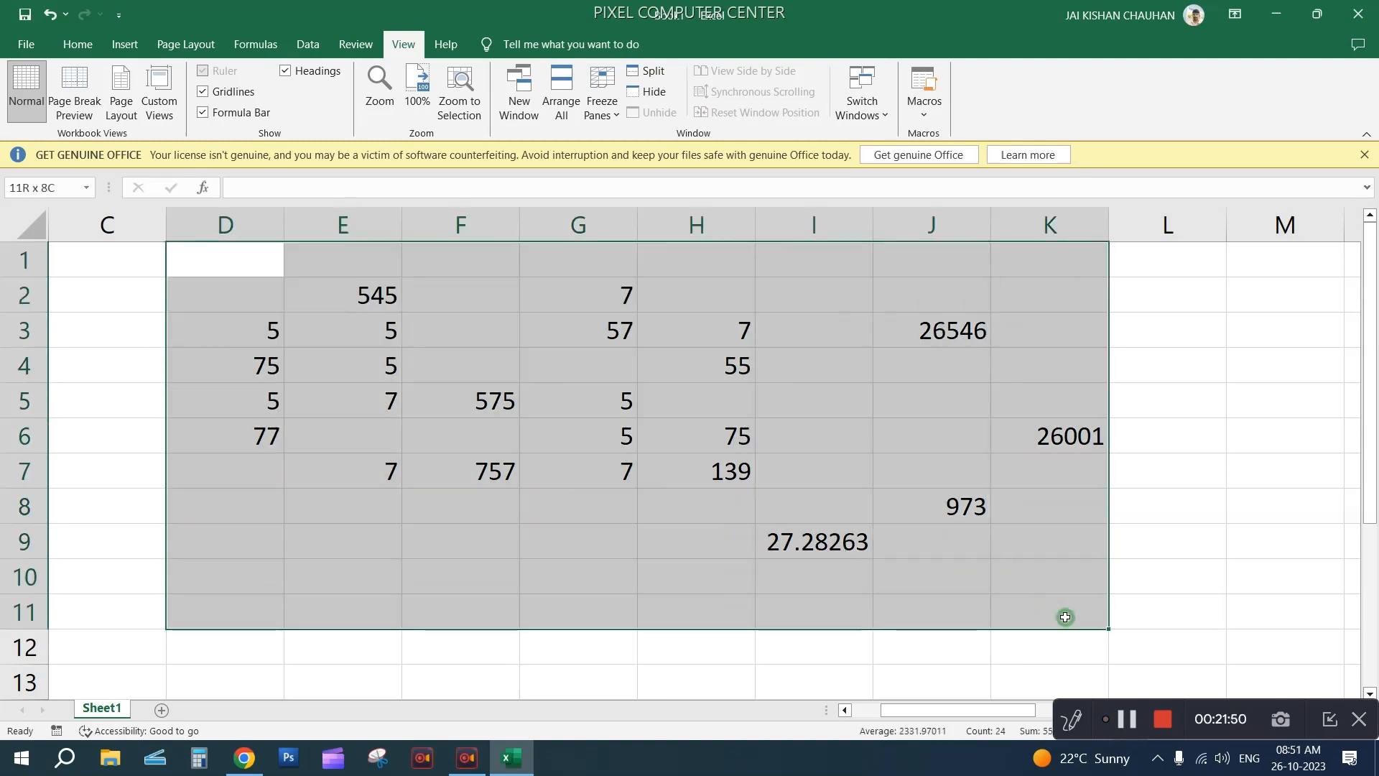
key(Delete)
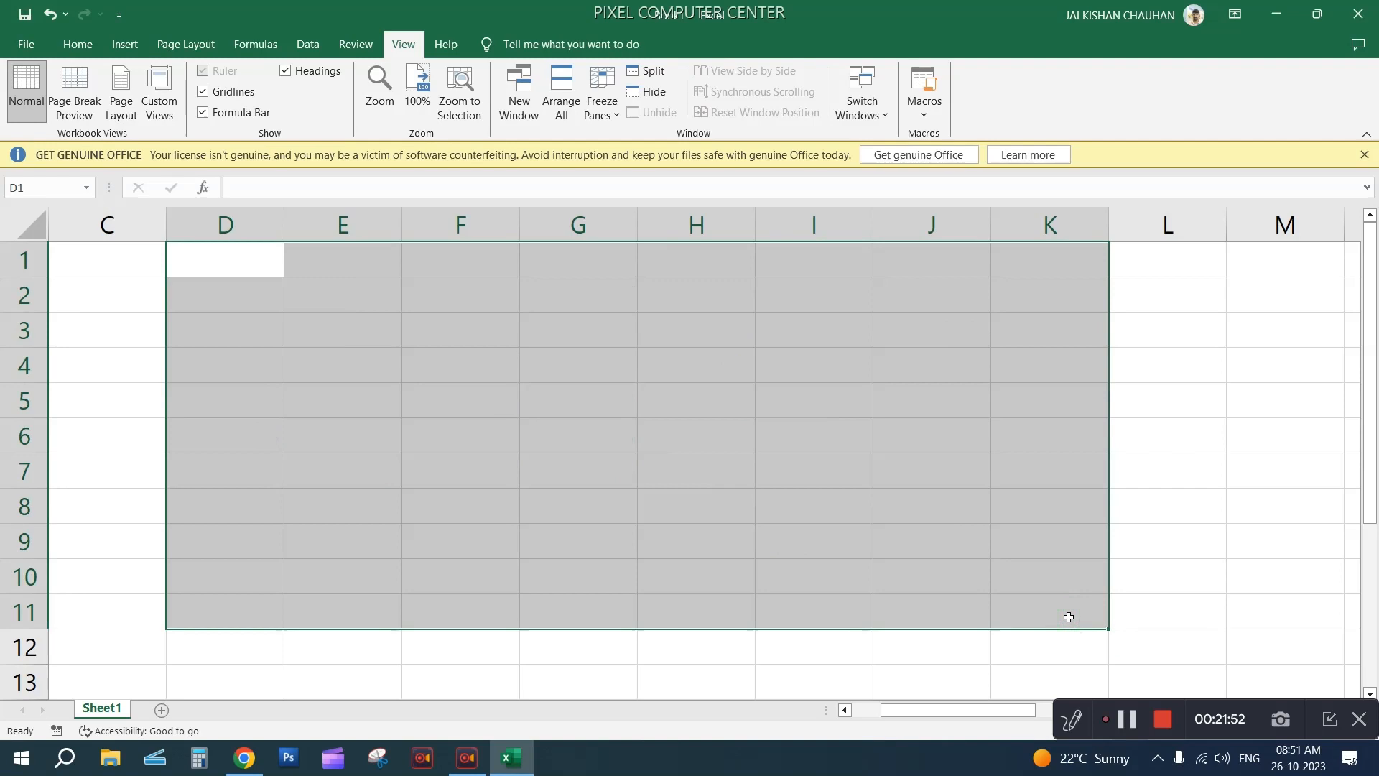
click(522, 421)
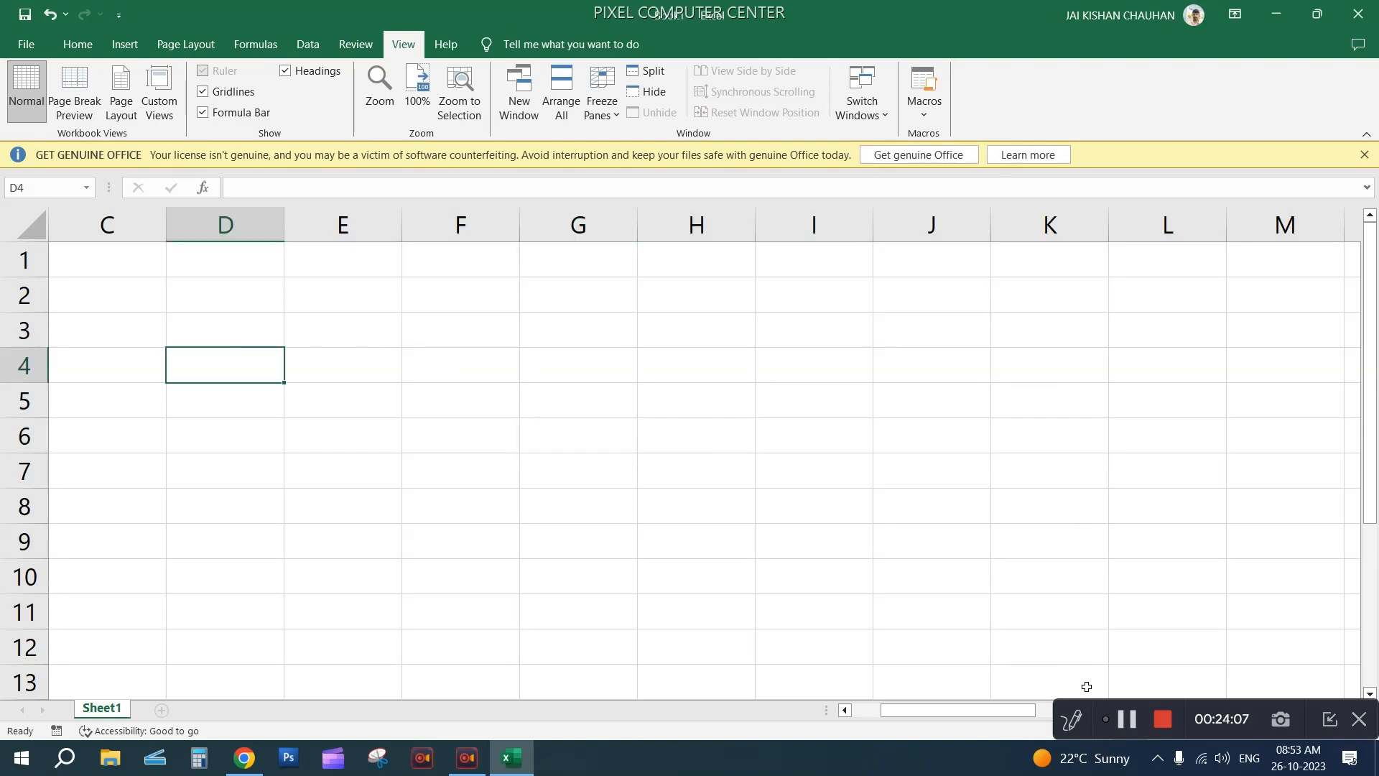
click(1127, 720)
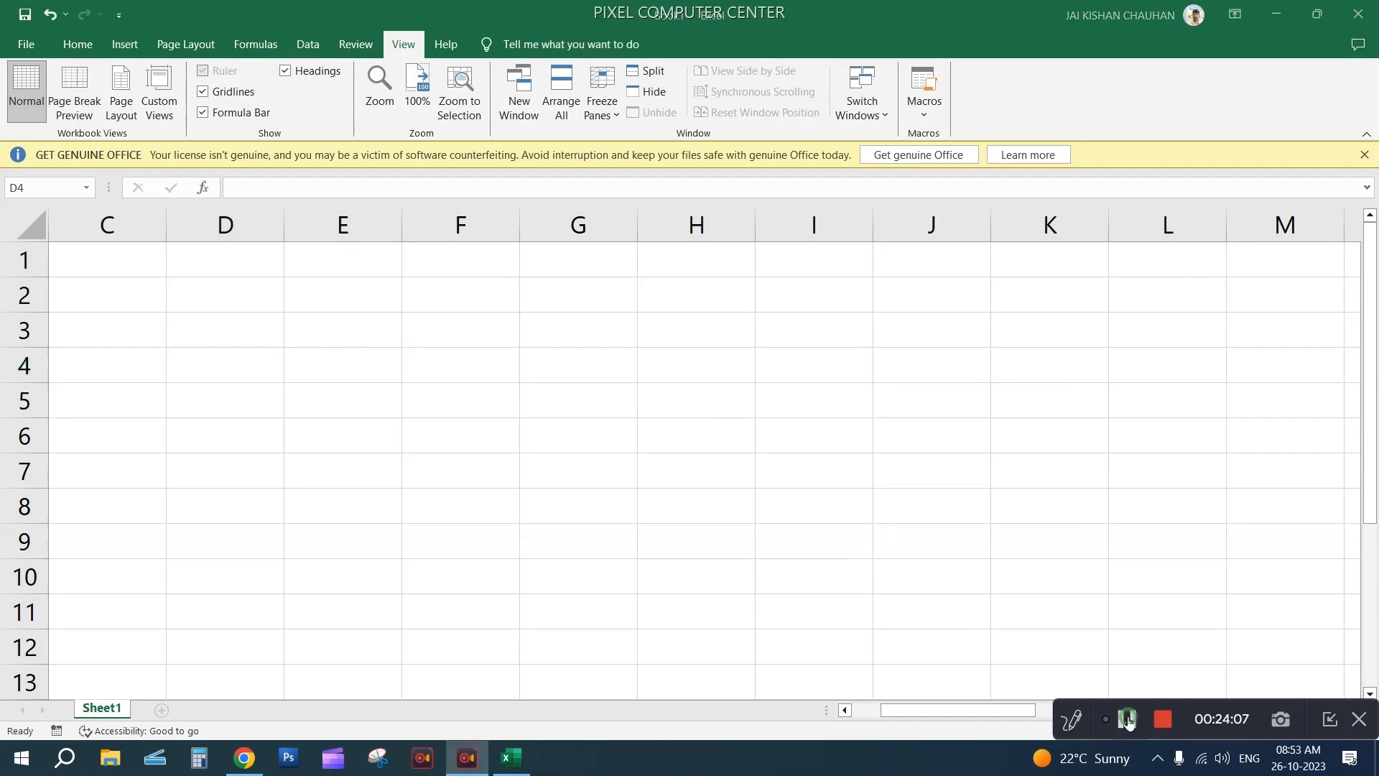
Close the open workbook and exit Excel to the desktop
click(1371, 7)
click(772, 476)
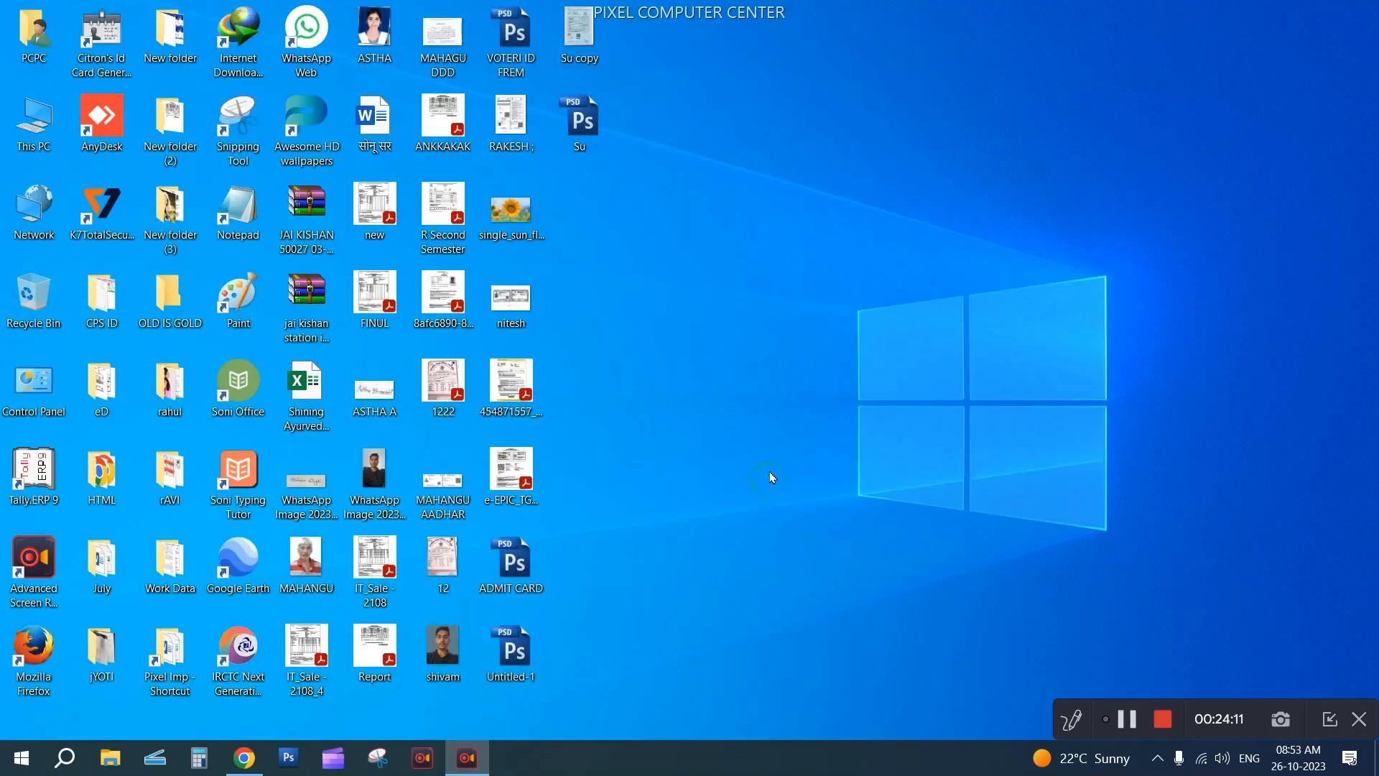
Launch Excel from the installed apps list and create a blank workbook
click(16, 758)
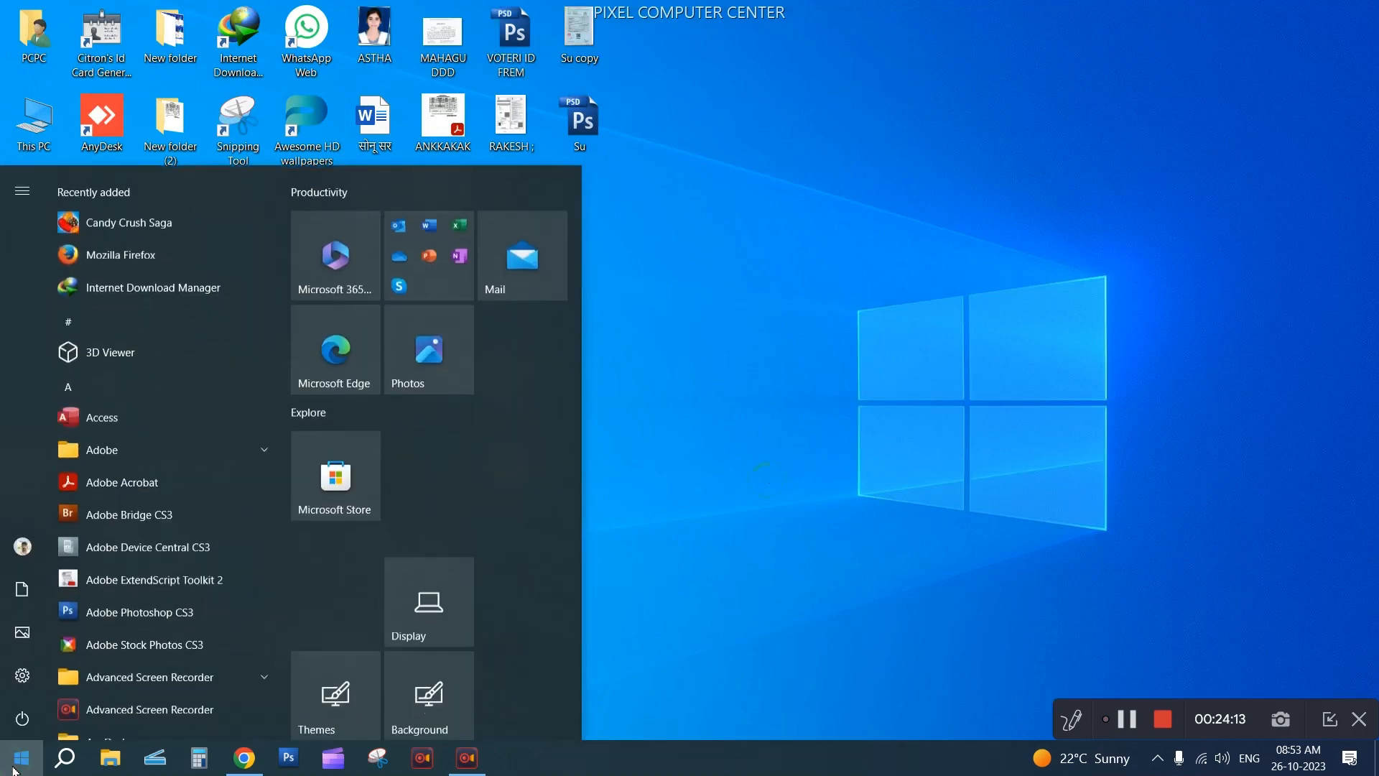
scroll(111, 576, down, 15)
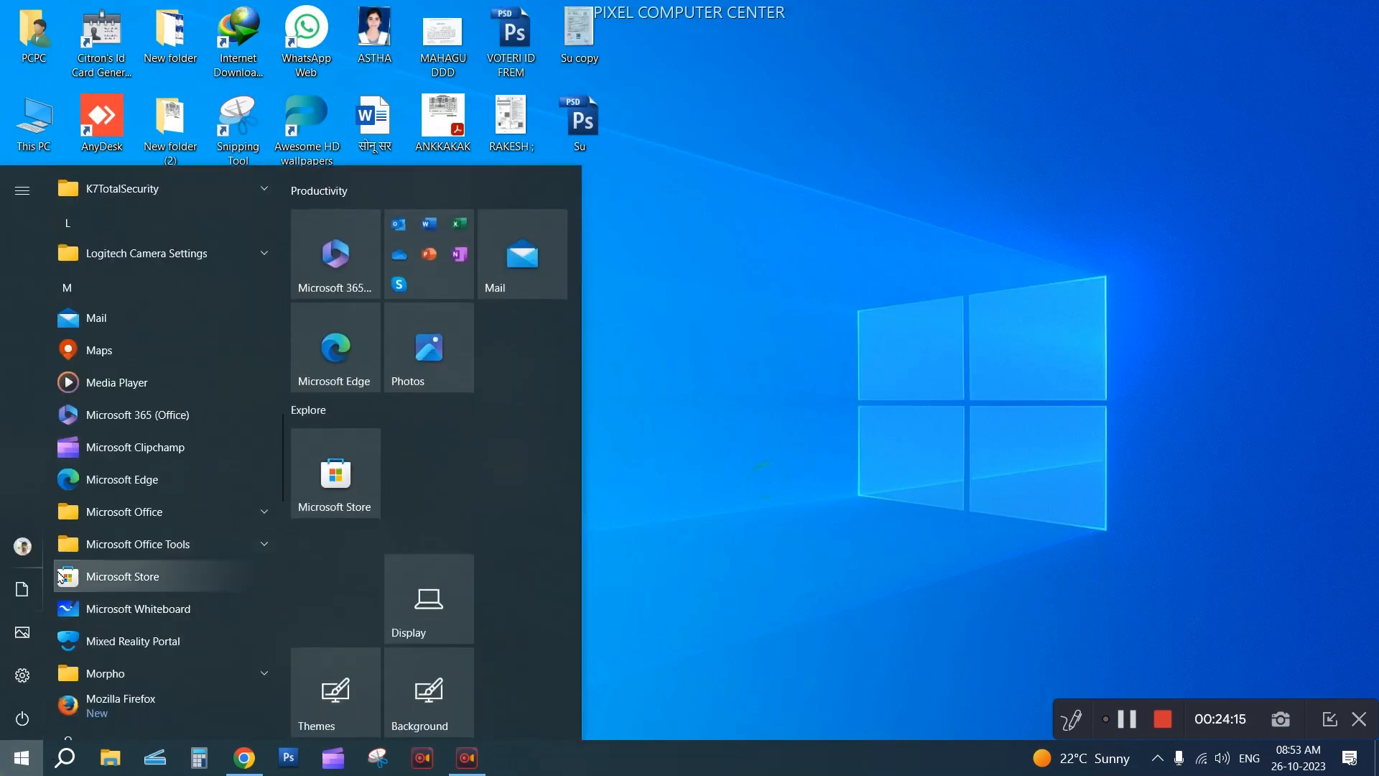
click(83, 293)
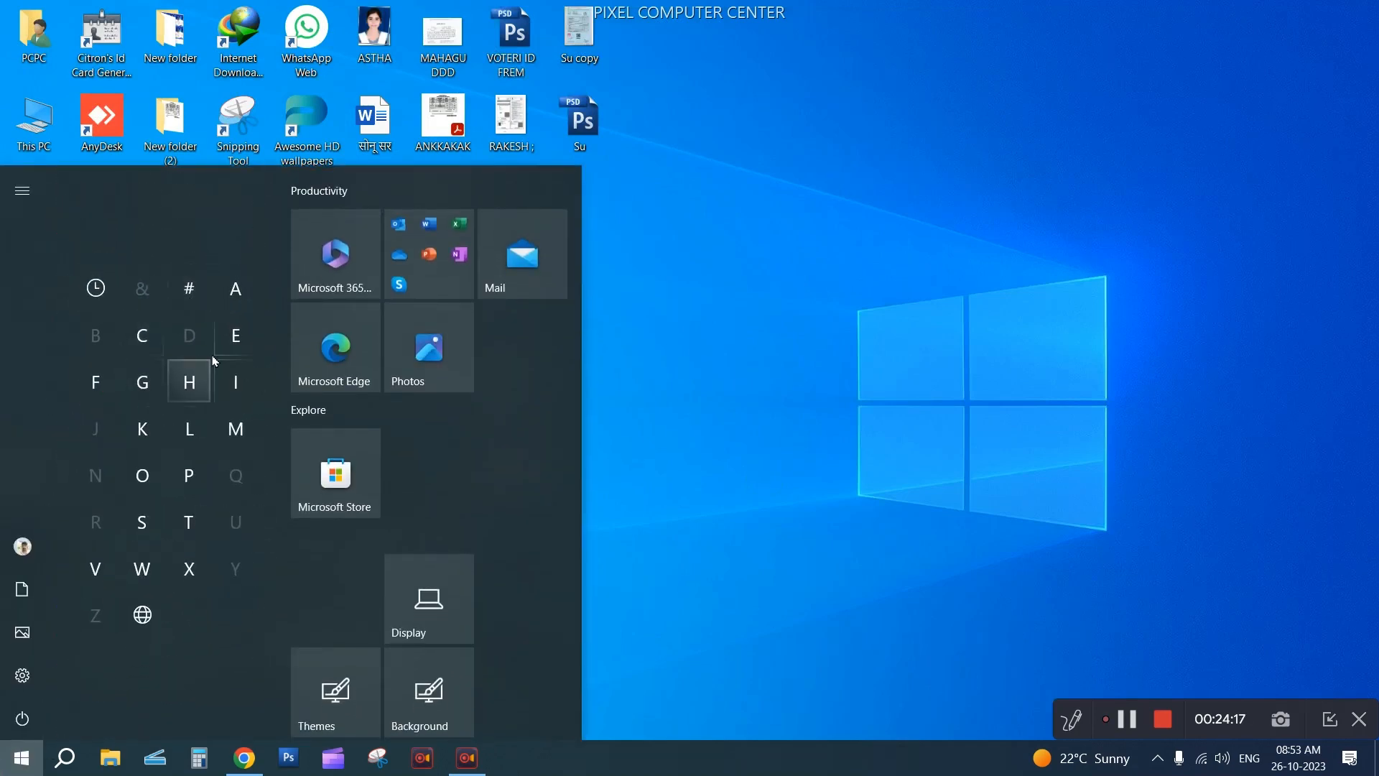
click(230, 348)
click(103, 216)
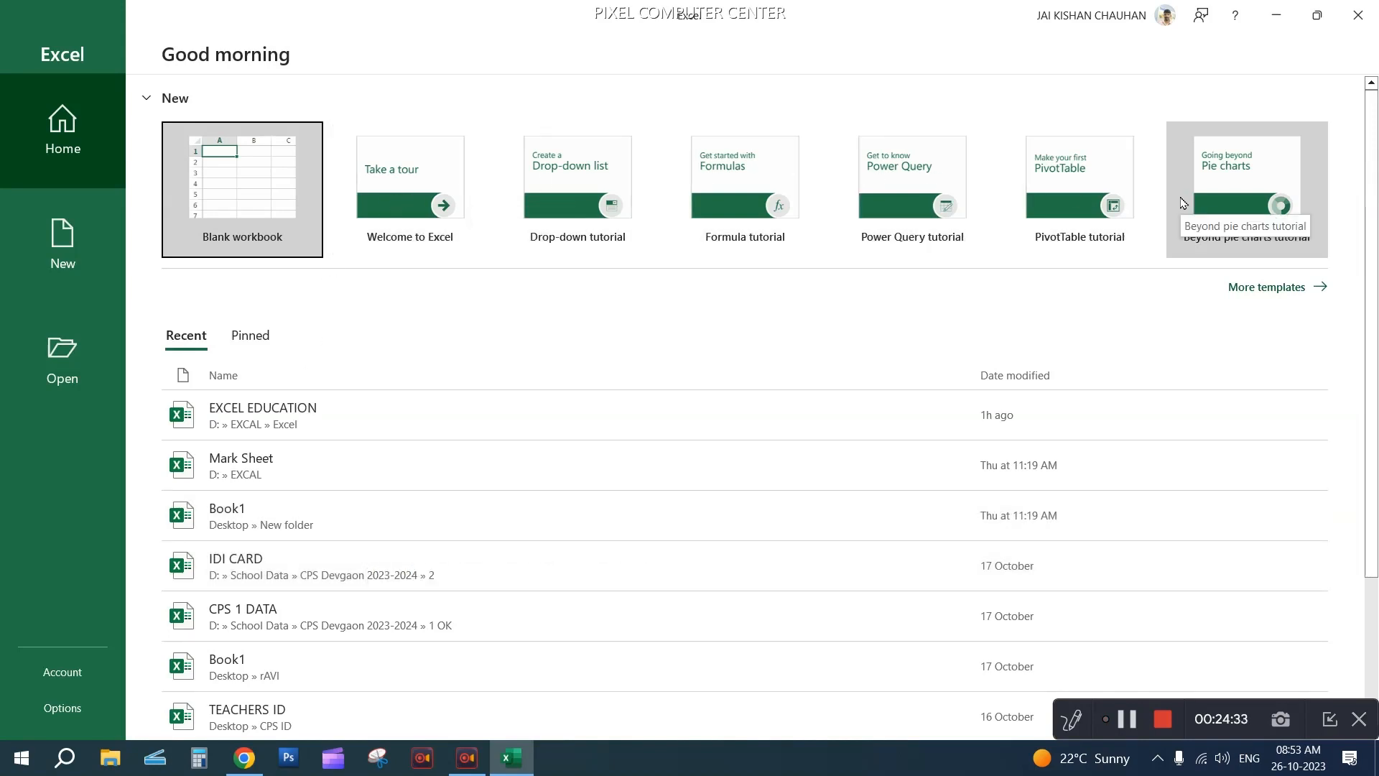
click(260, 211)
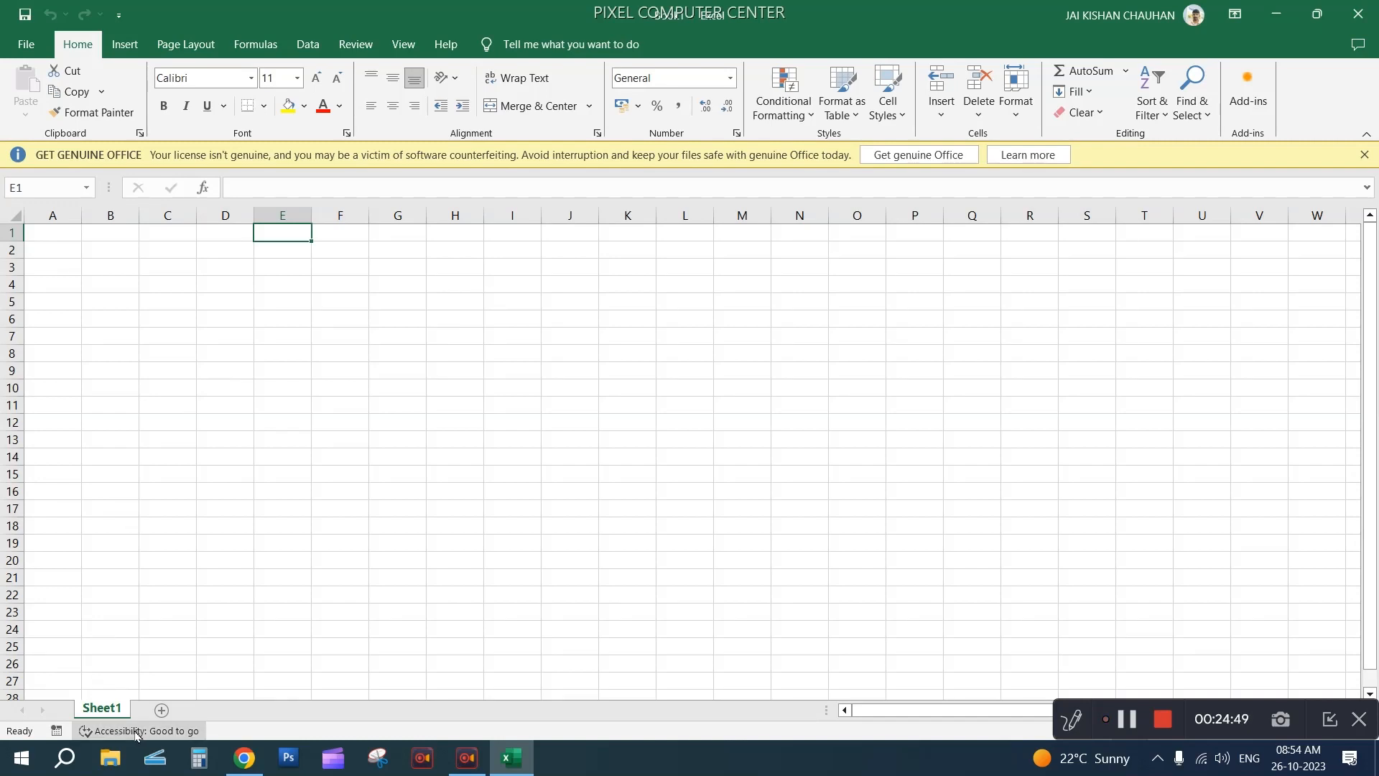
Add four new worksheets after Sheet1
click(162, 710)
click(219, 710)
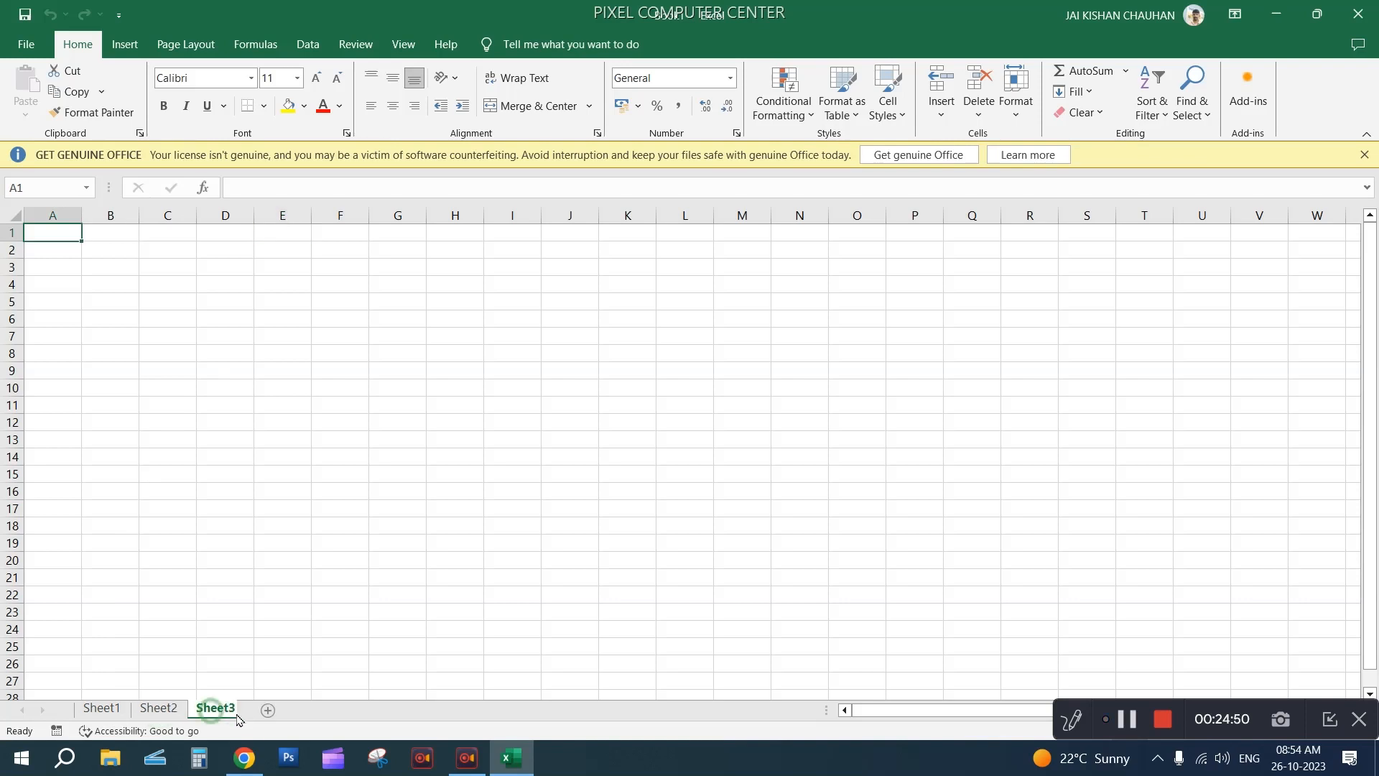
click(275, 709)
click(331, 710)
Look through the worksheets Sheet1 to Sheet5 one after another
click(101, 710)
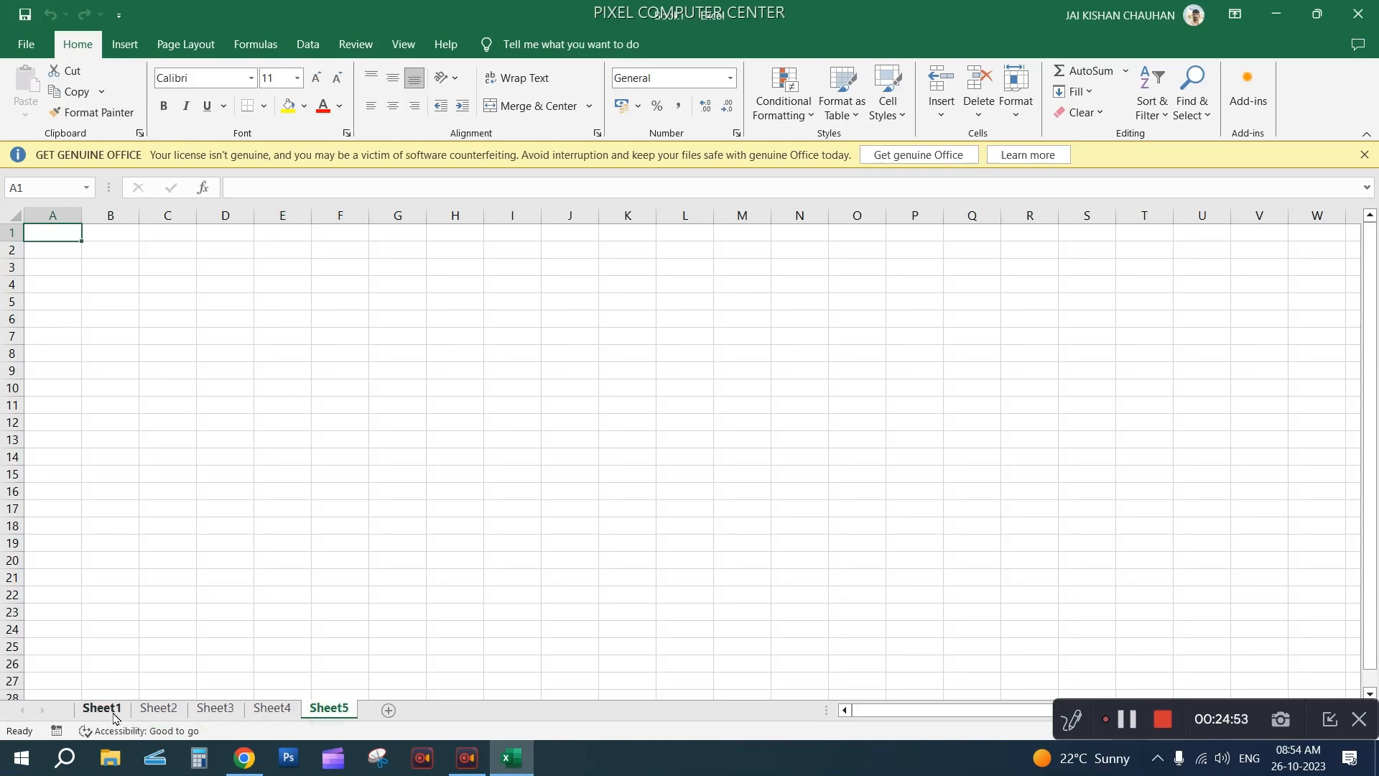
click(159, 712)
click(215, 710)
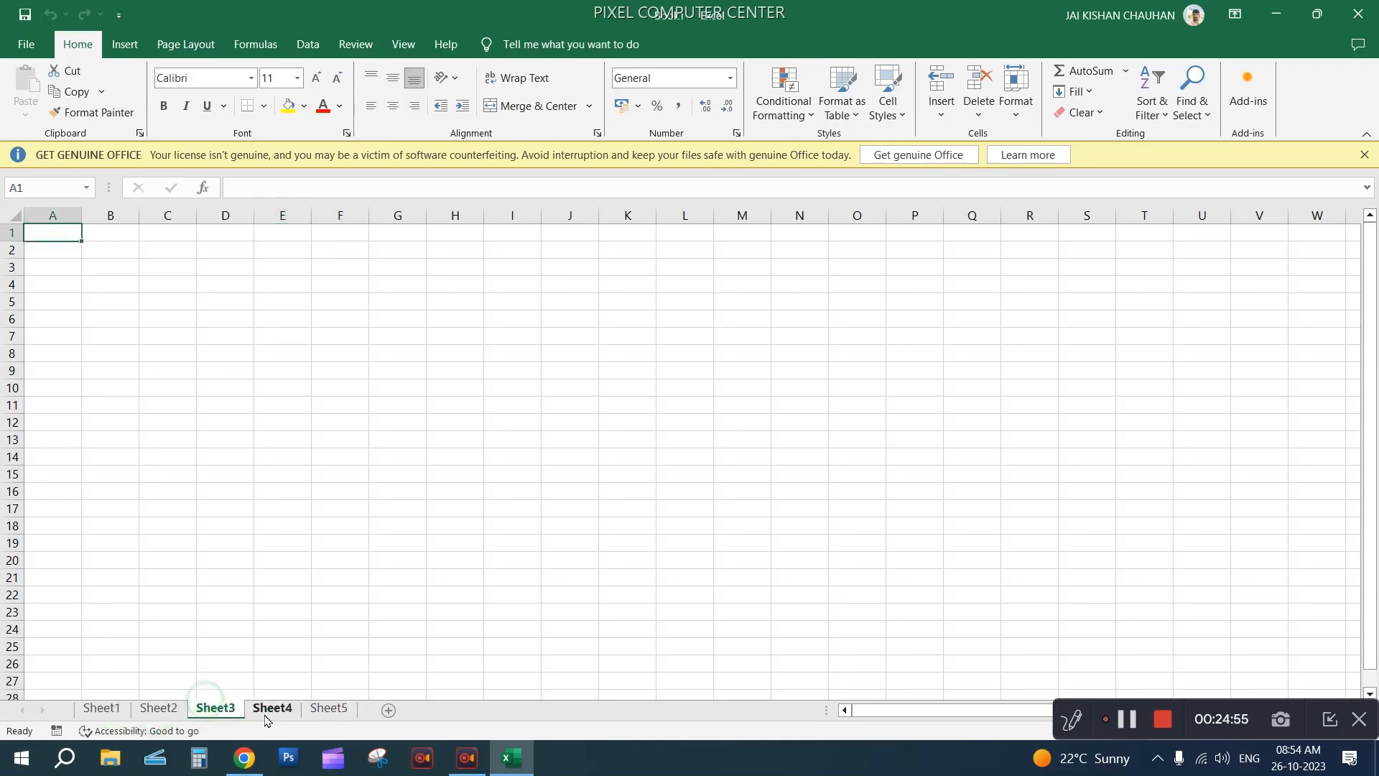
click(273, 709)
click(328, 713)
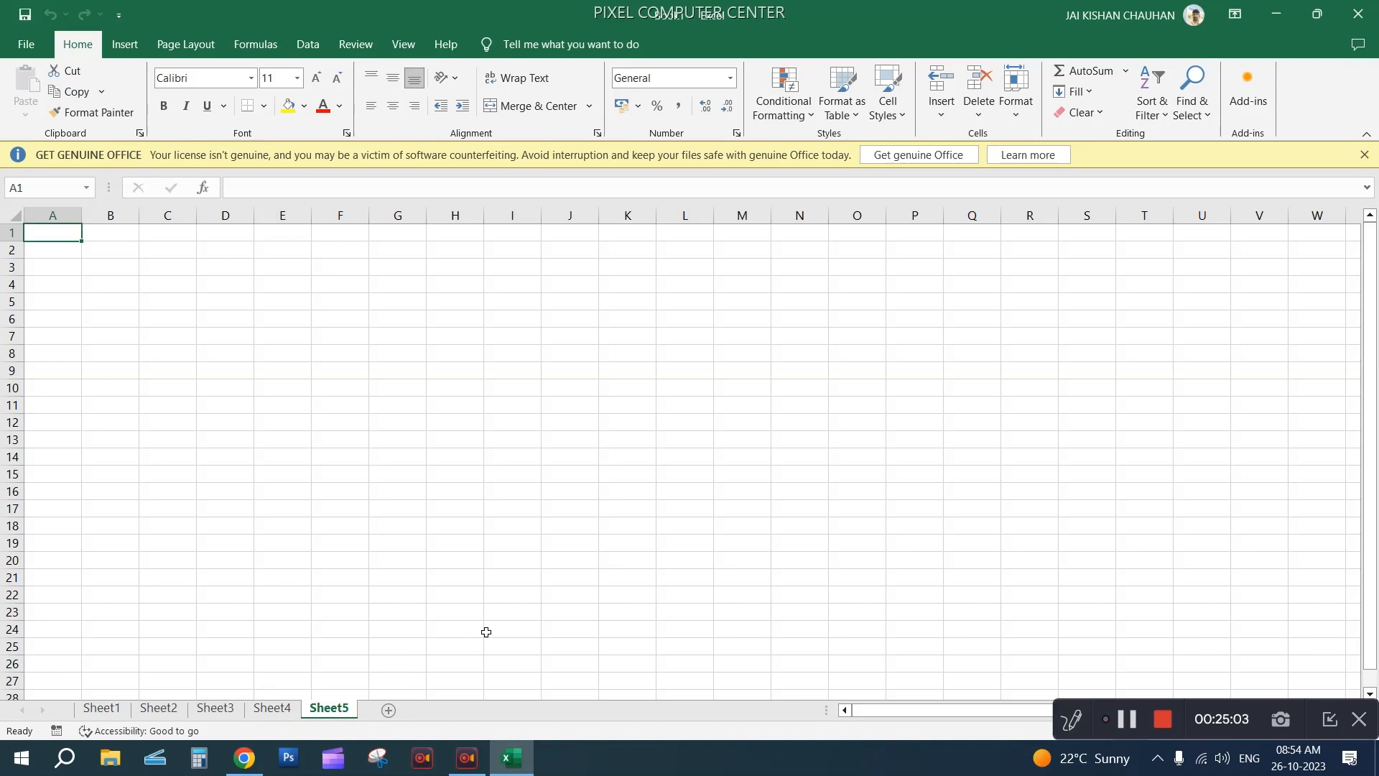
click(117, 709)
click(157, 710)
click(215, 709)
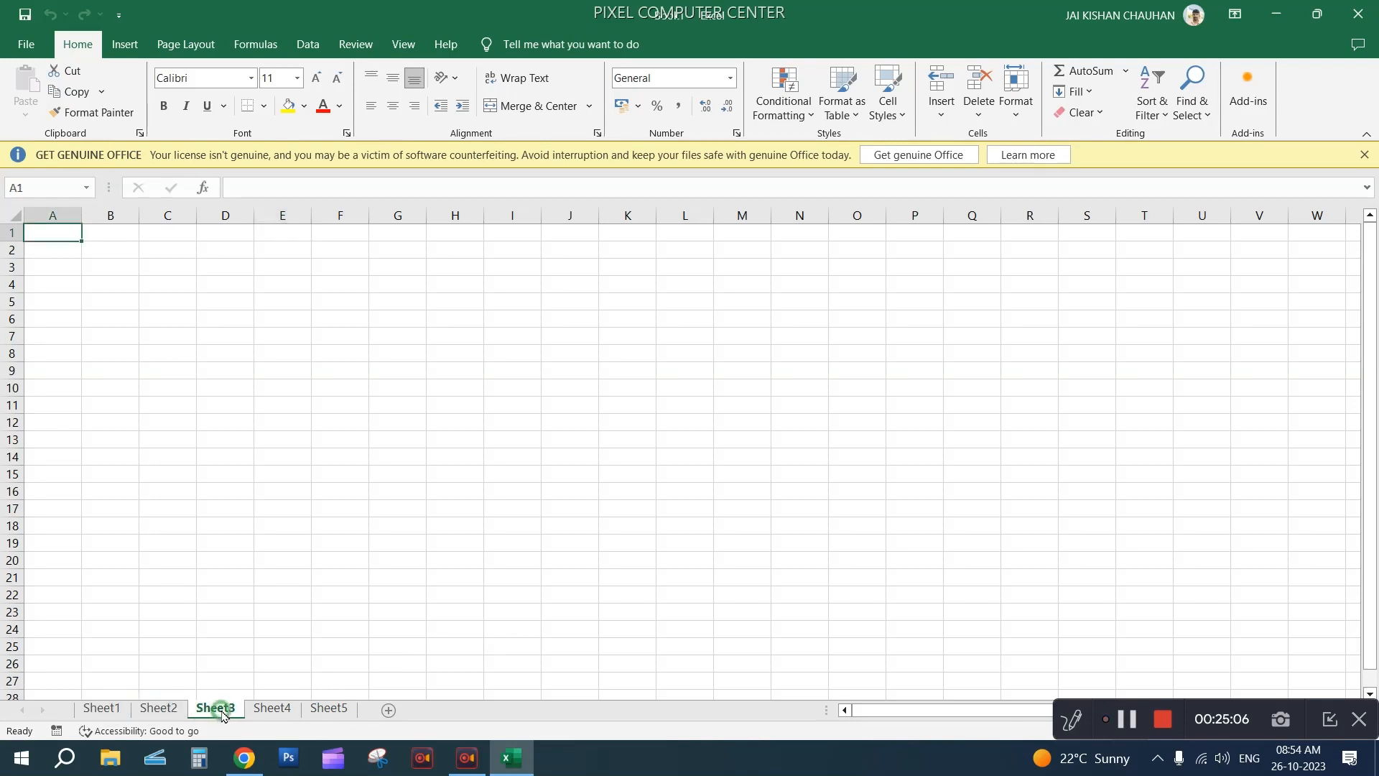
click(274, 711)
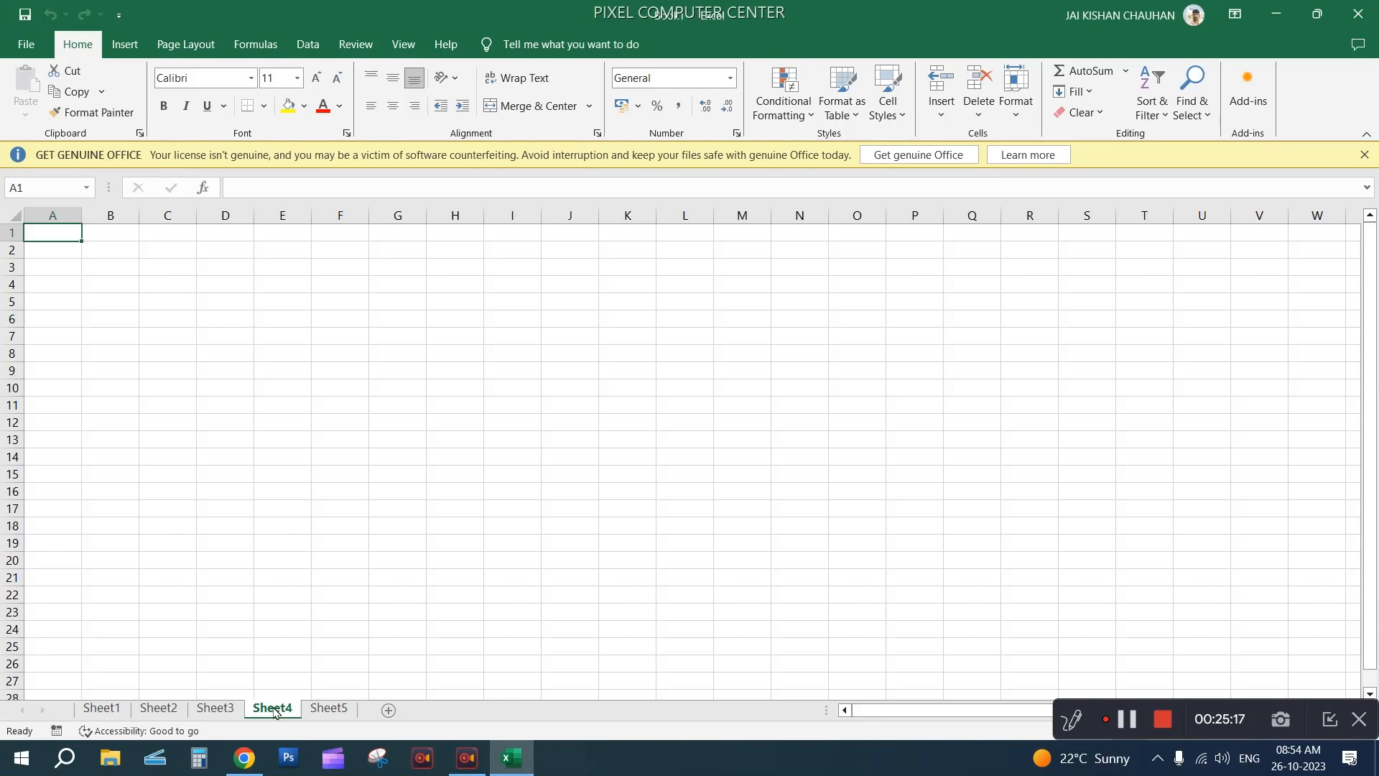
click(155, 708)
click(101, 709)
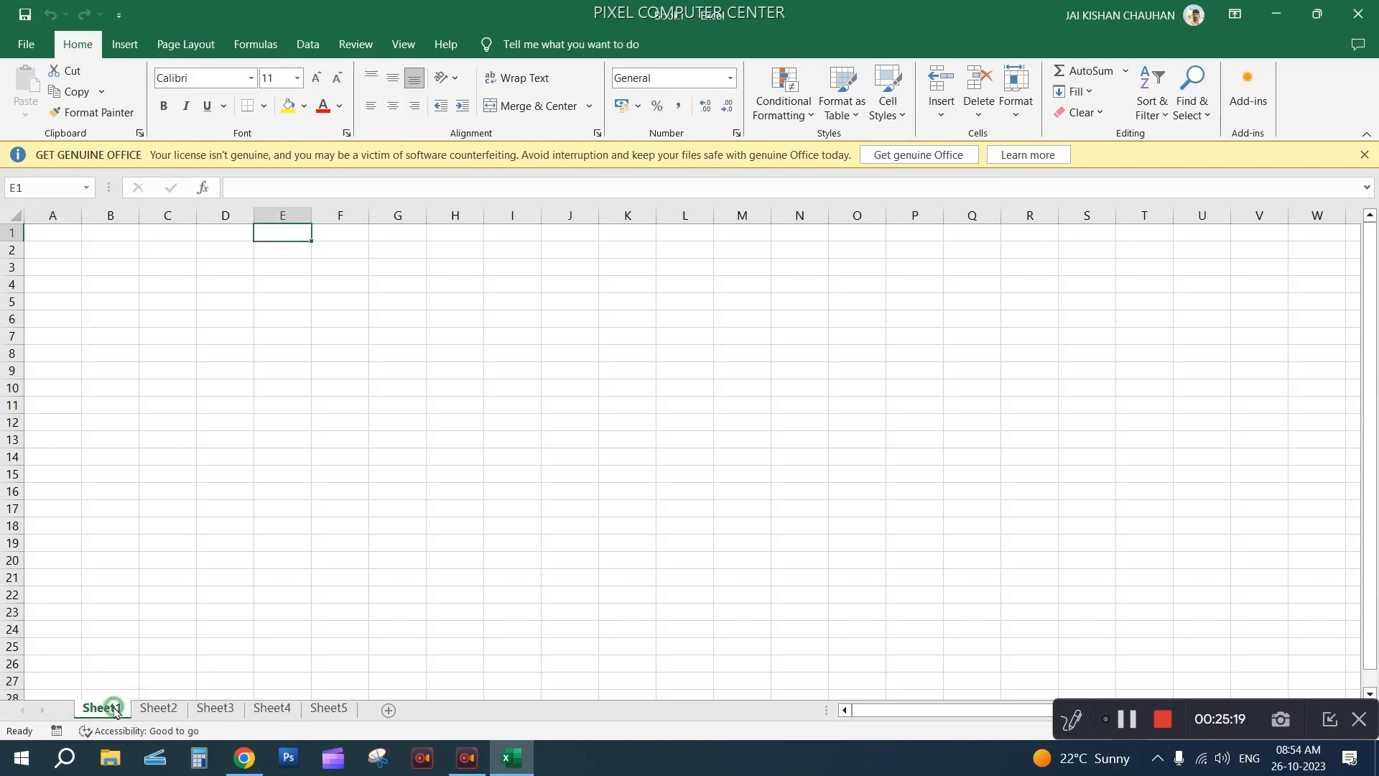
click(152, 710)
click(215, 708)
click(273, 708)
click(329, 708)
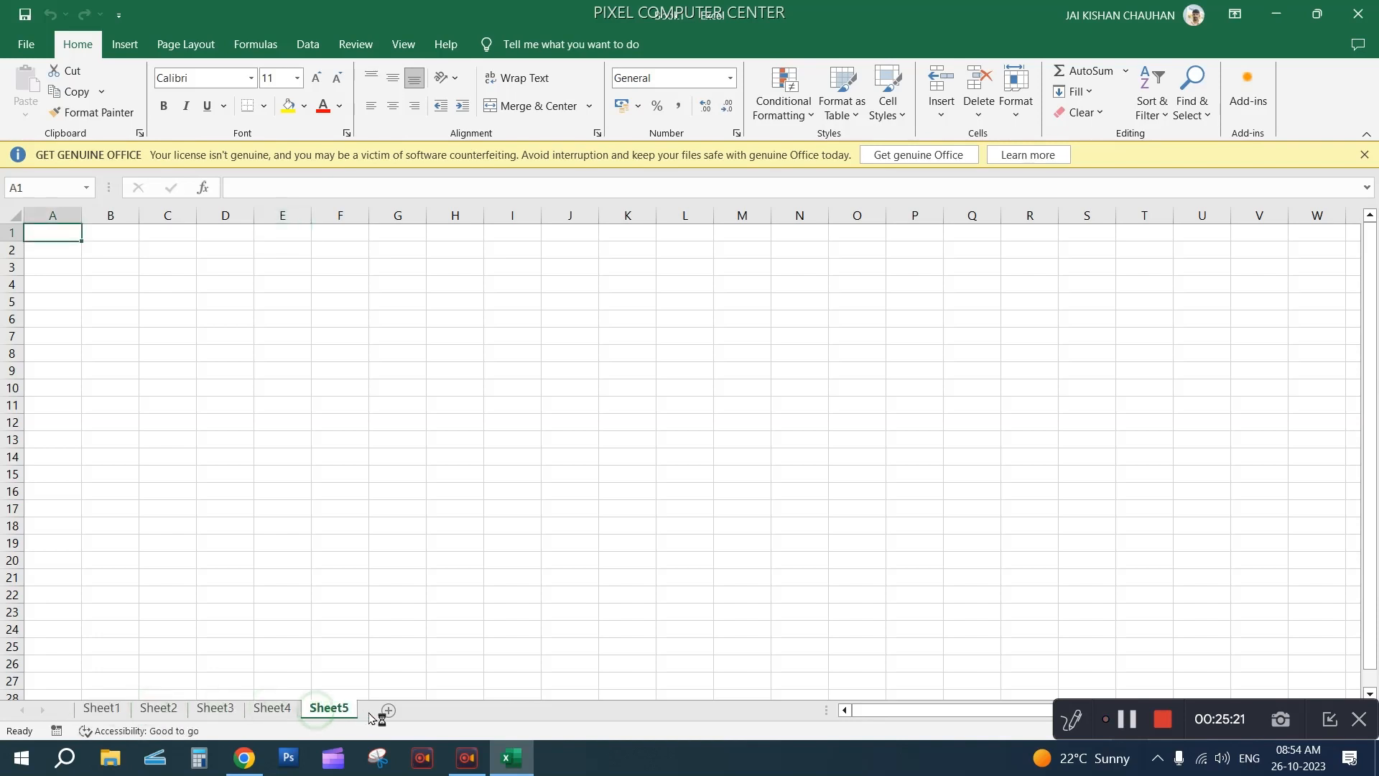
Add two more worksheets after Sheet5
click(388, 709)
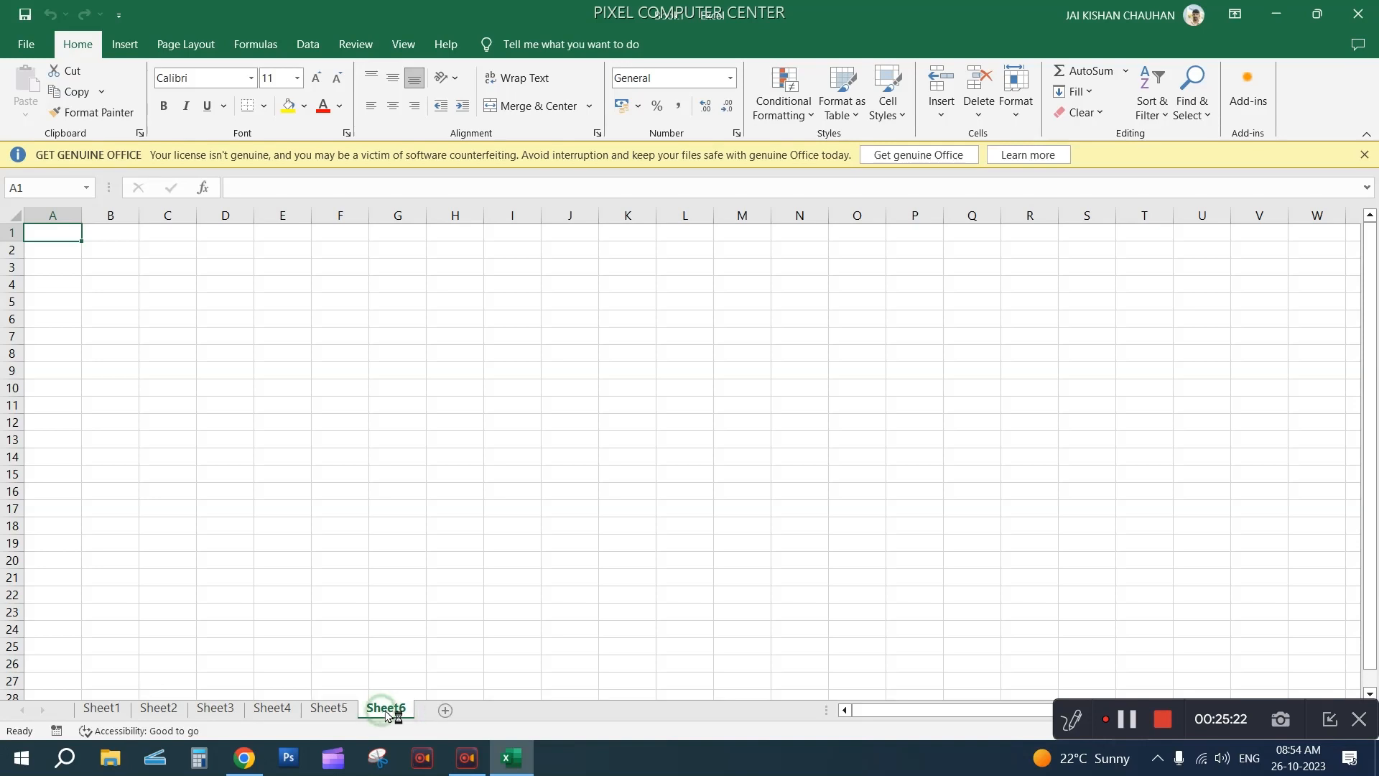
click(445, 709)
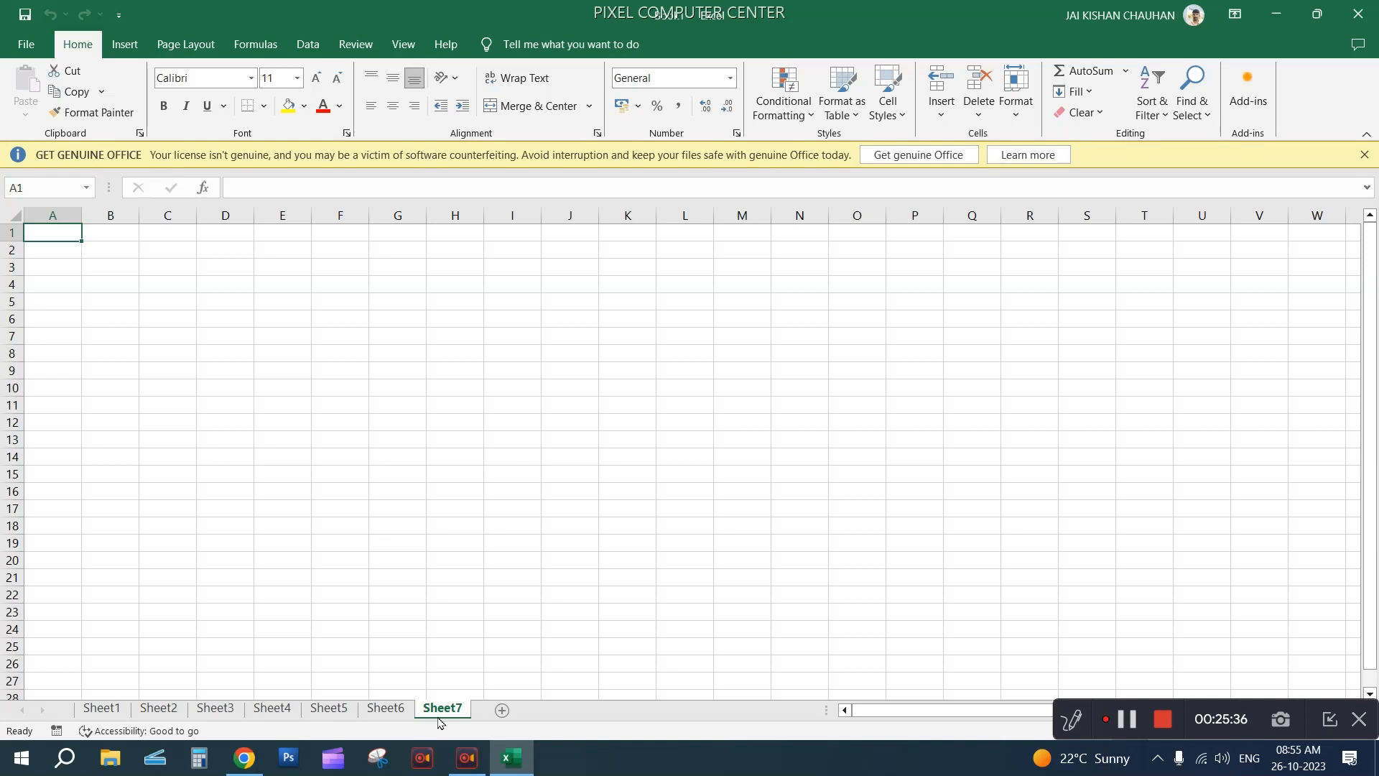
click(633, 510)
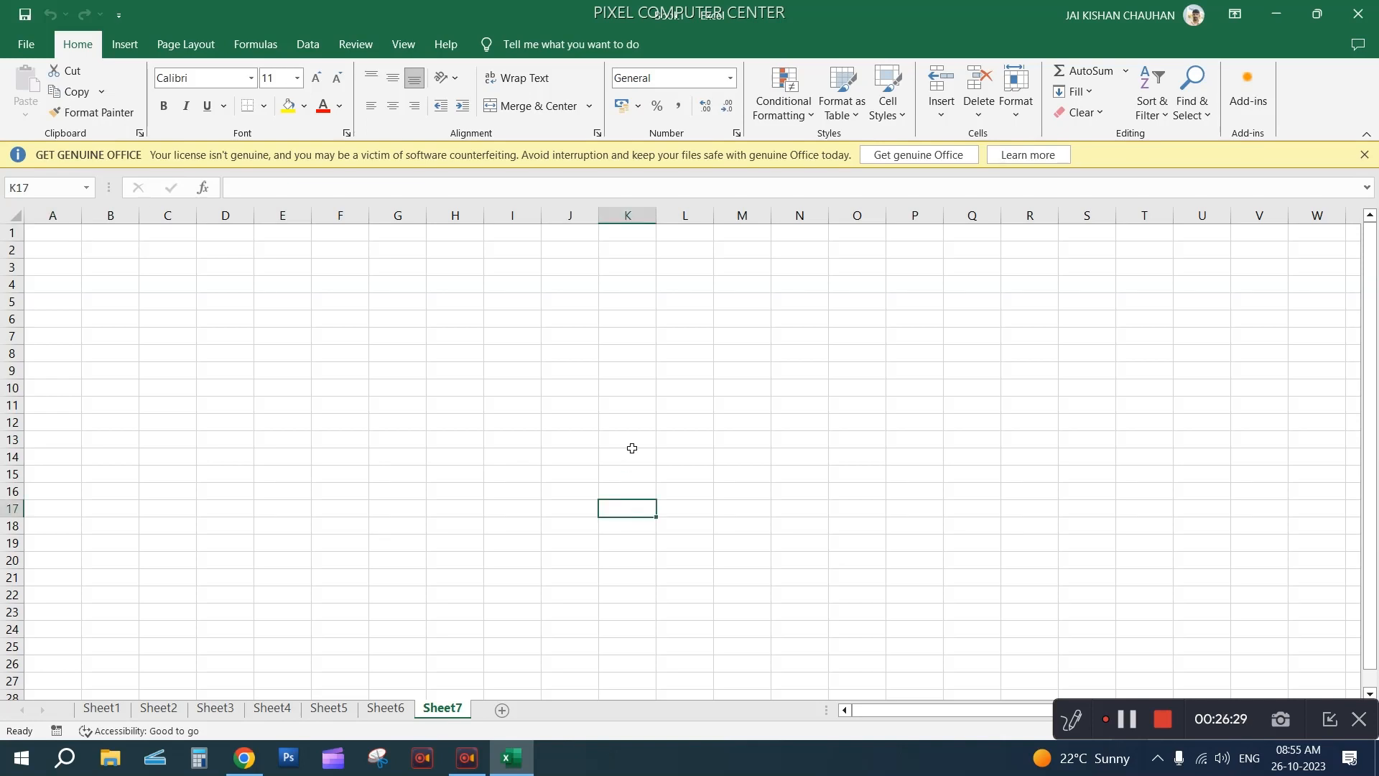
click(632, 445)
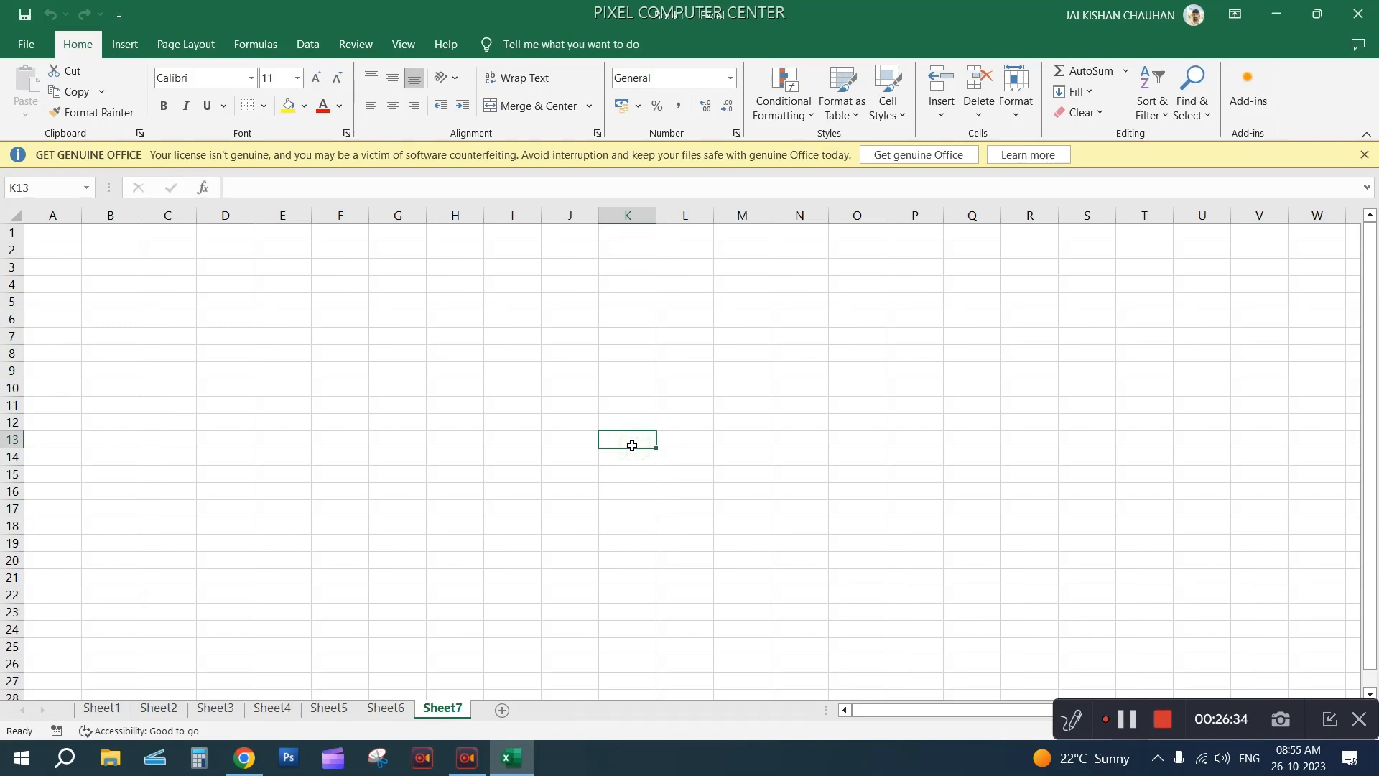
View Sheet1 and Sheet2, selecting B19 on Sheet2 and C19 back on Sheet1
click(103, 707)
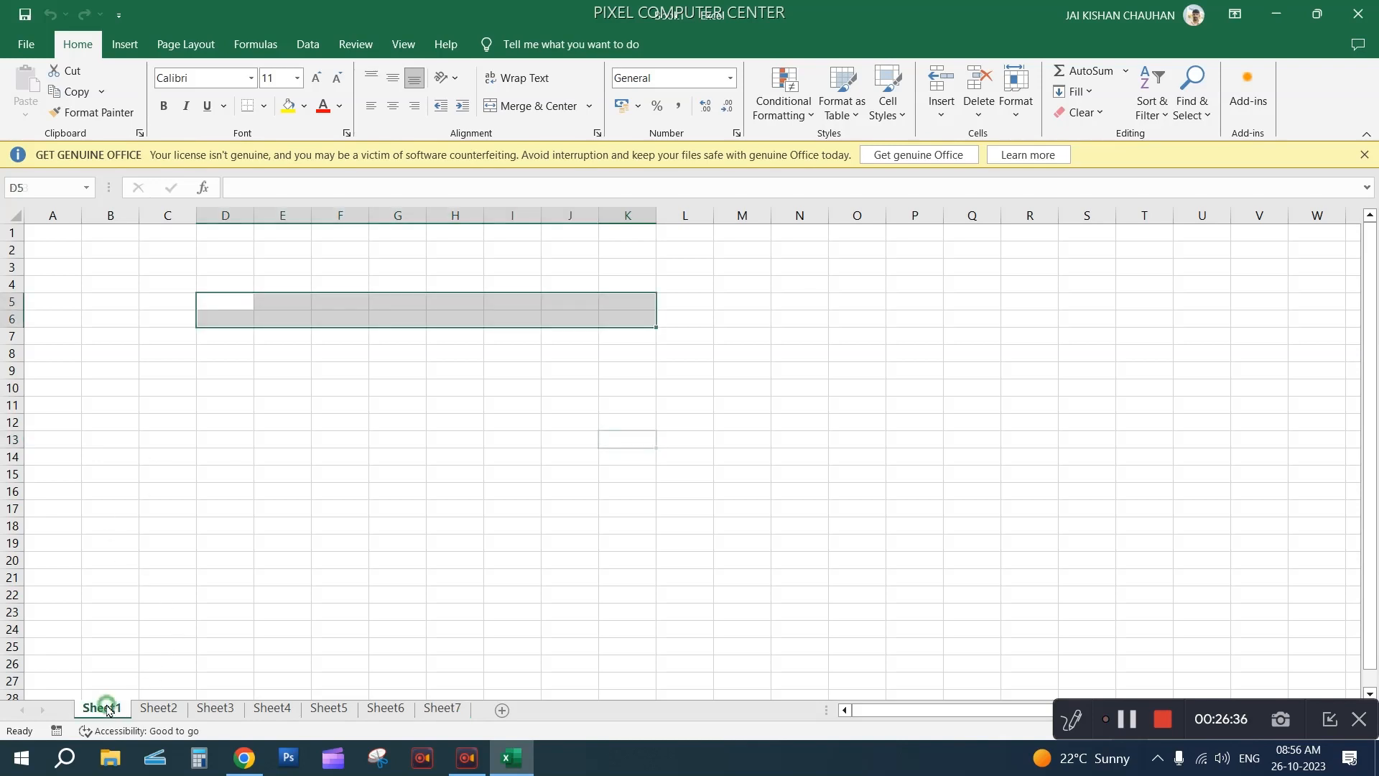
click(148, 709)
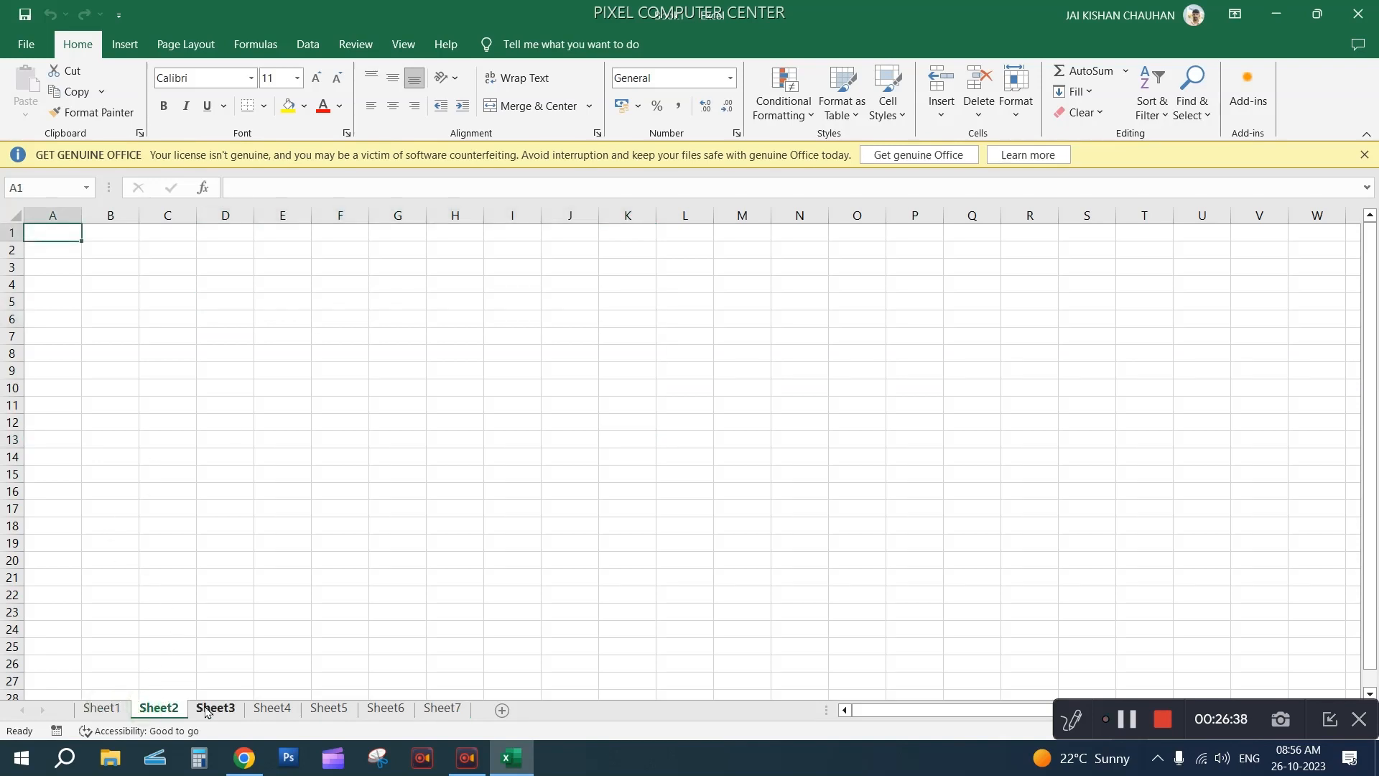
click(119, 540)
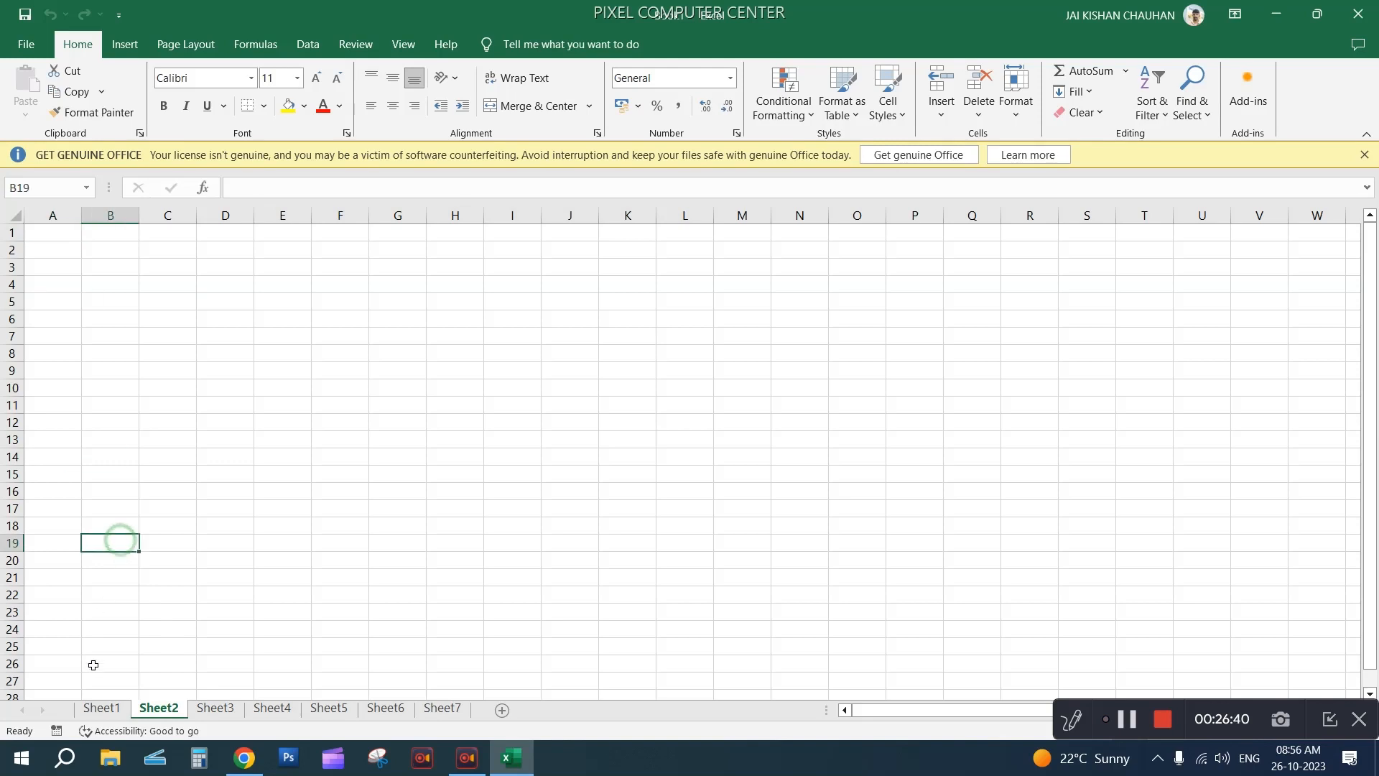
click(102, 708)
click(171, 543)
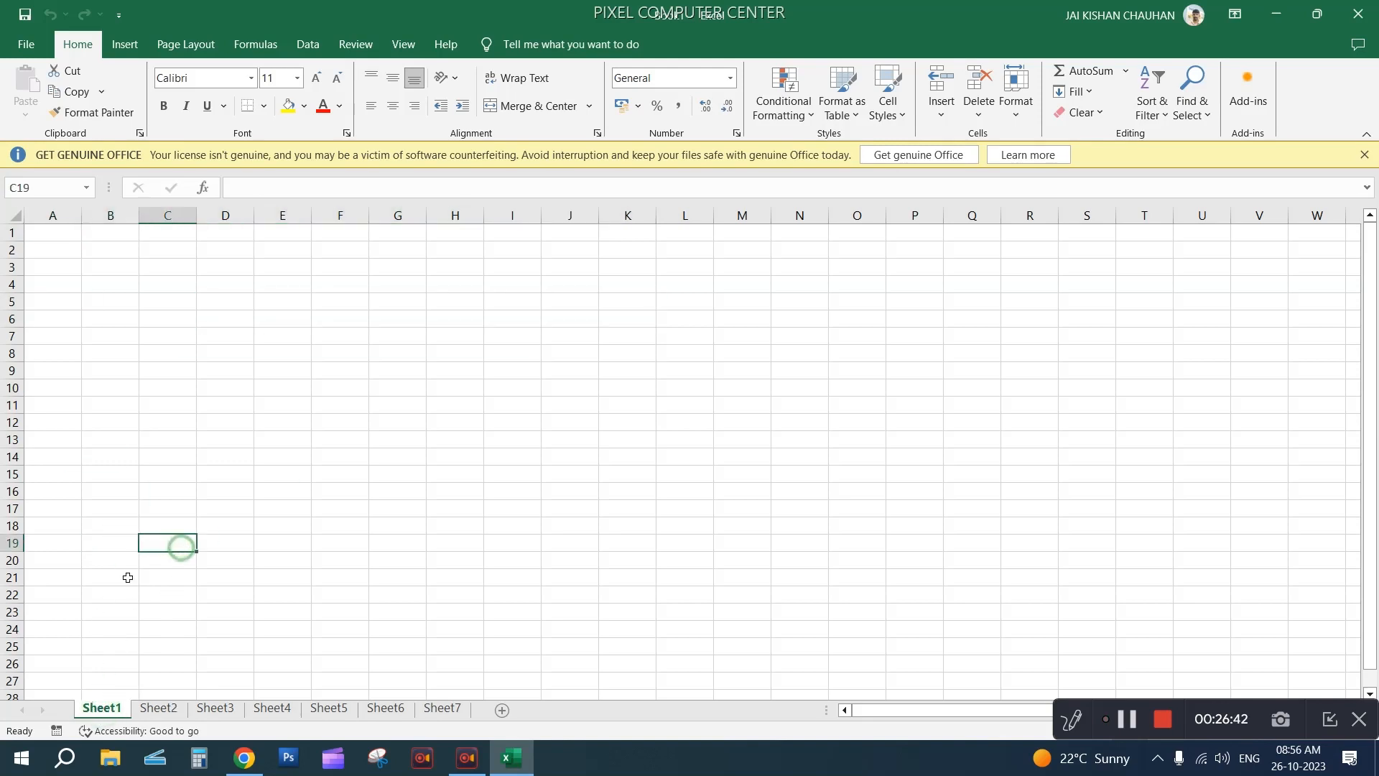
Select columns A to D one at a time and row 3 on Sheet1 to show columns and rows
click(63, 215)
click(100, 216)
click(167, 214)
click(225, 215)
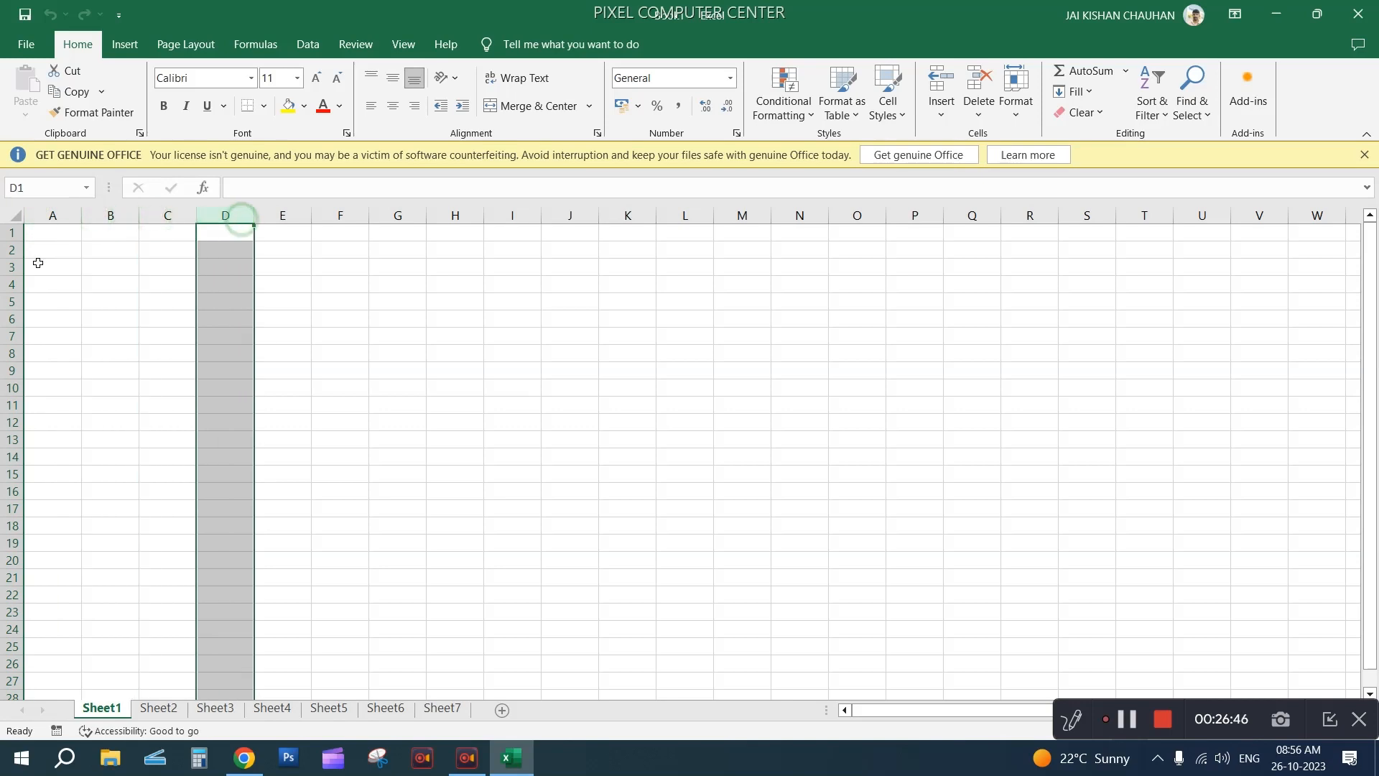
click(12, 266)
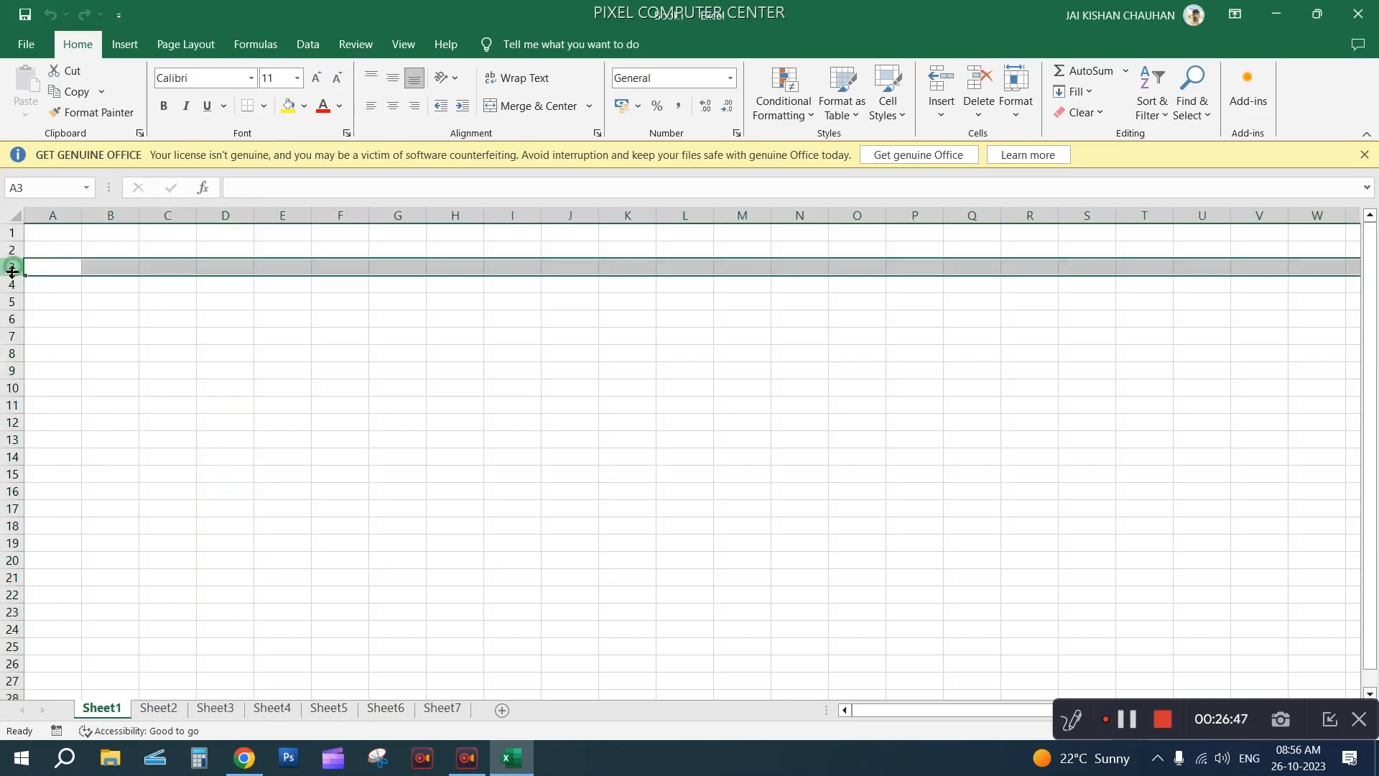
click(233, 444)
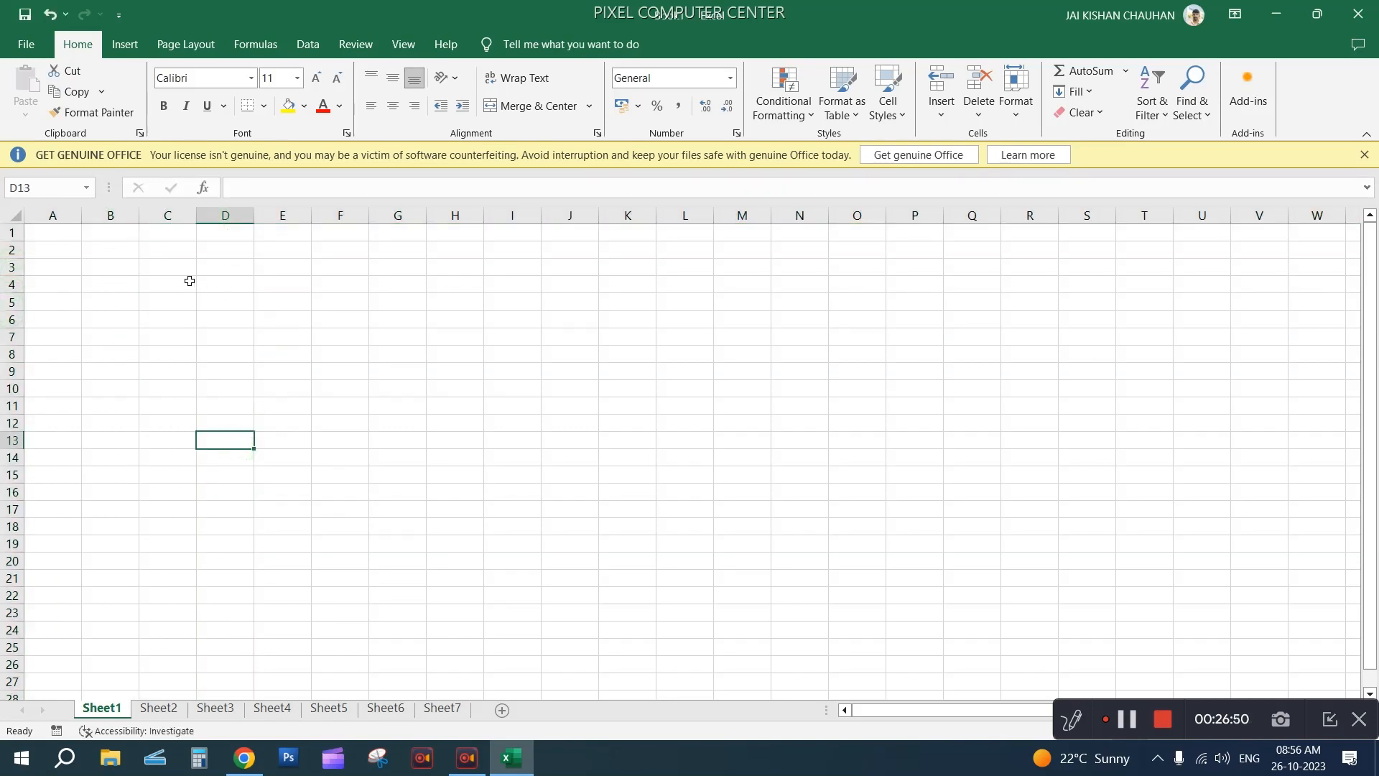
Enter a formula in D6 that adds C6 and C7
click(217, 319)
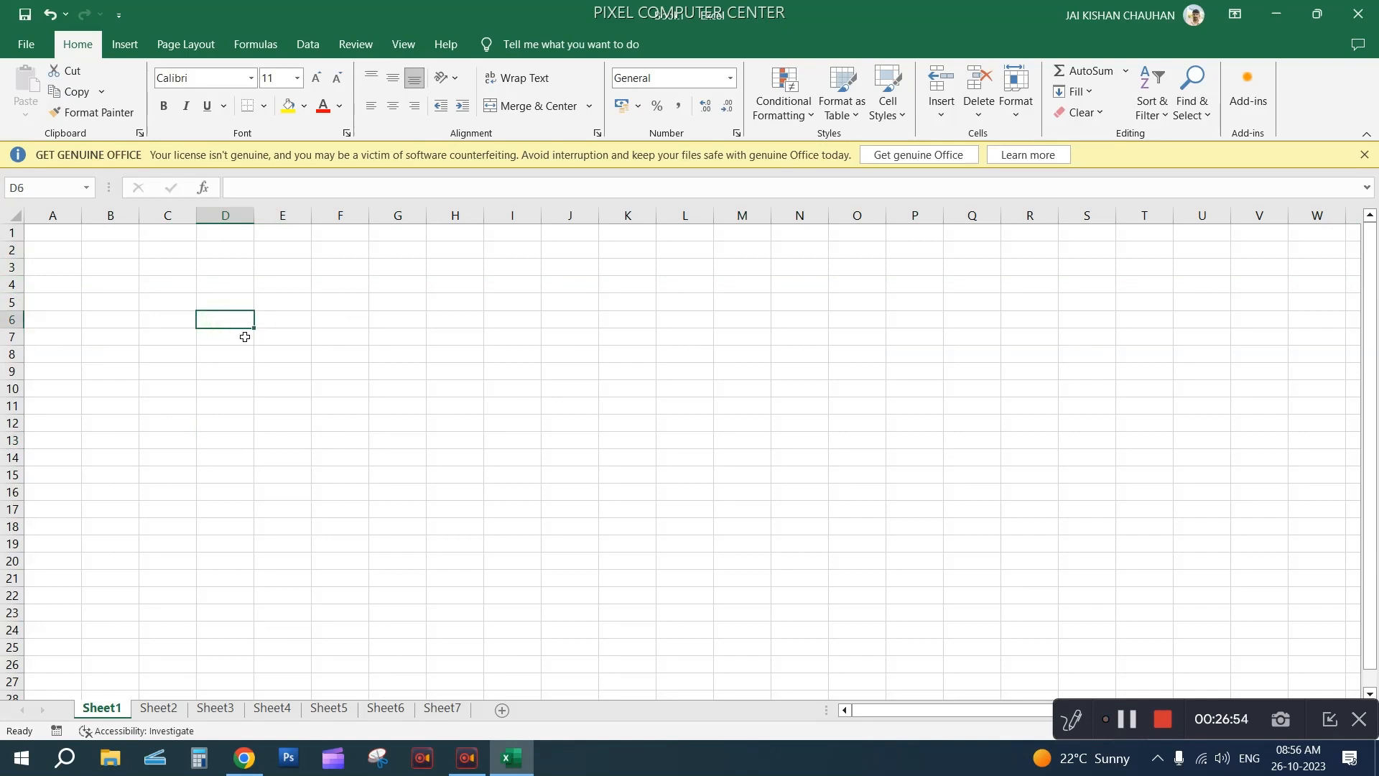
text(=)
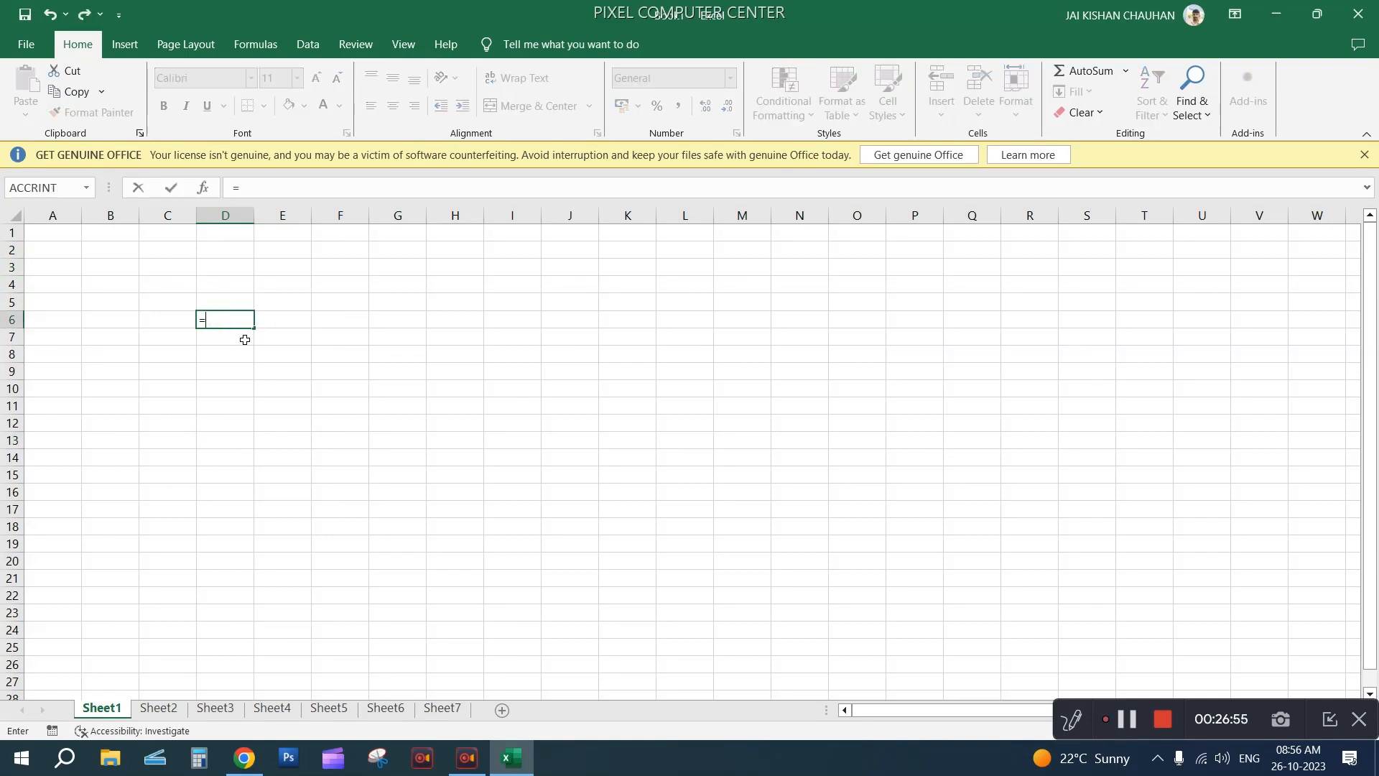
click(151, 320)
text(+)
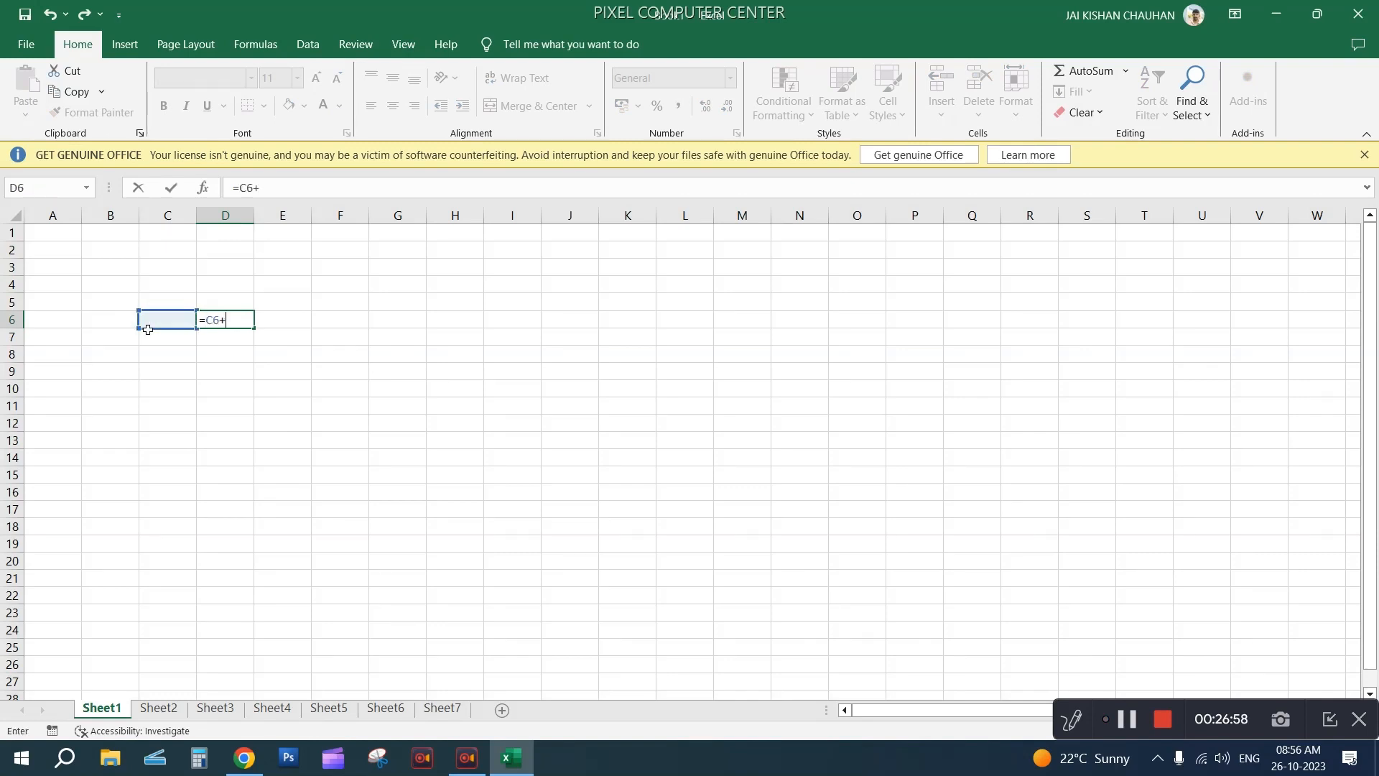
click(152, 339)
key(Return)
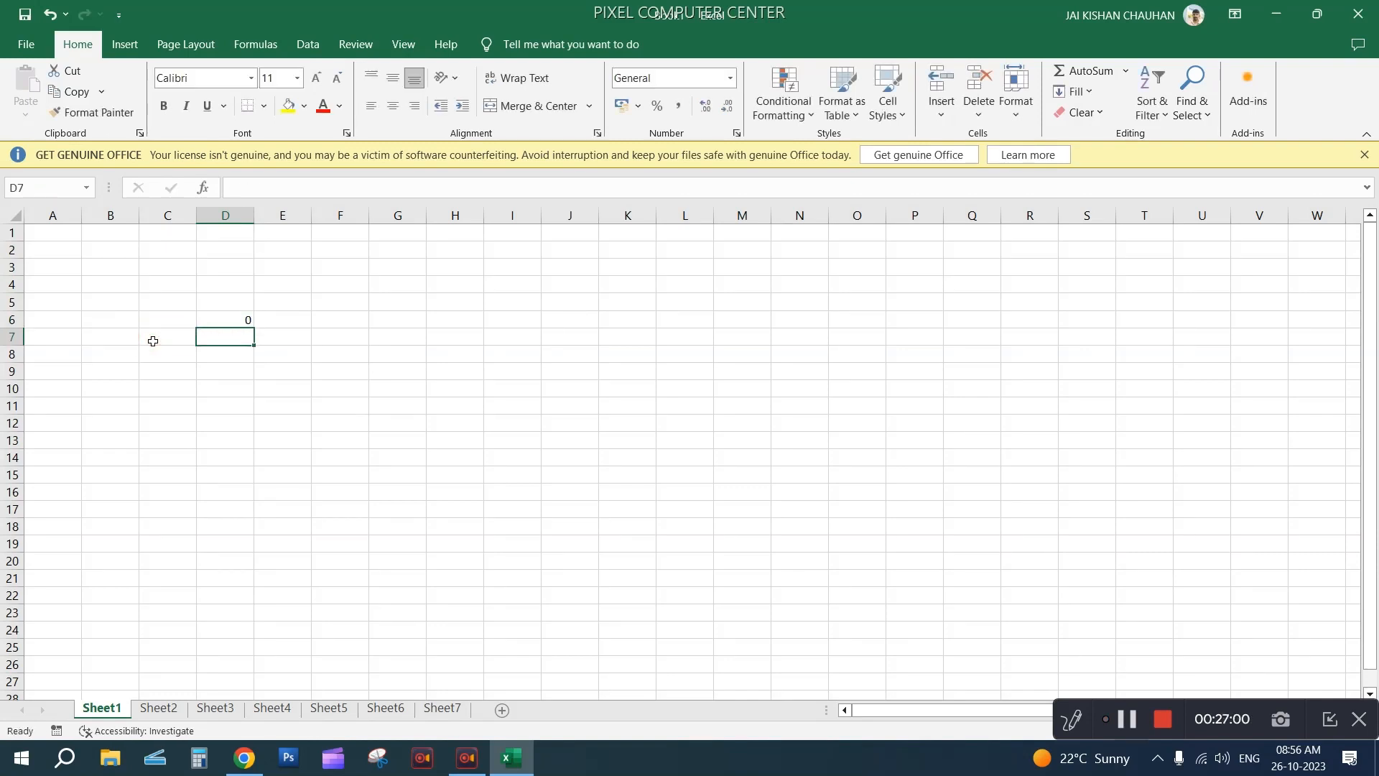
Enter the sample numbers 80 in C6 and 60 in C7
click(223, 369)
click(157, 366)
click(158, 319)
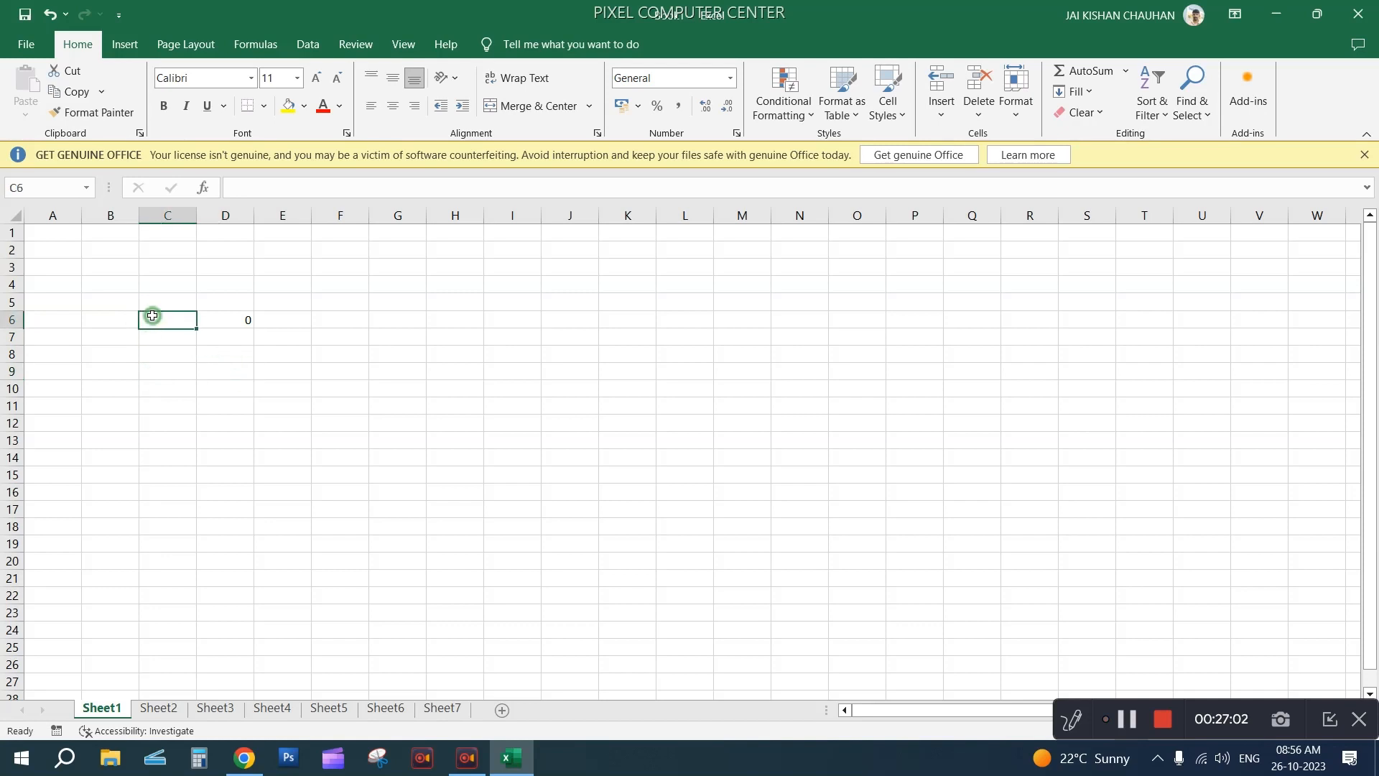
text(80)
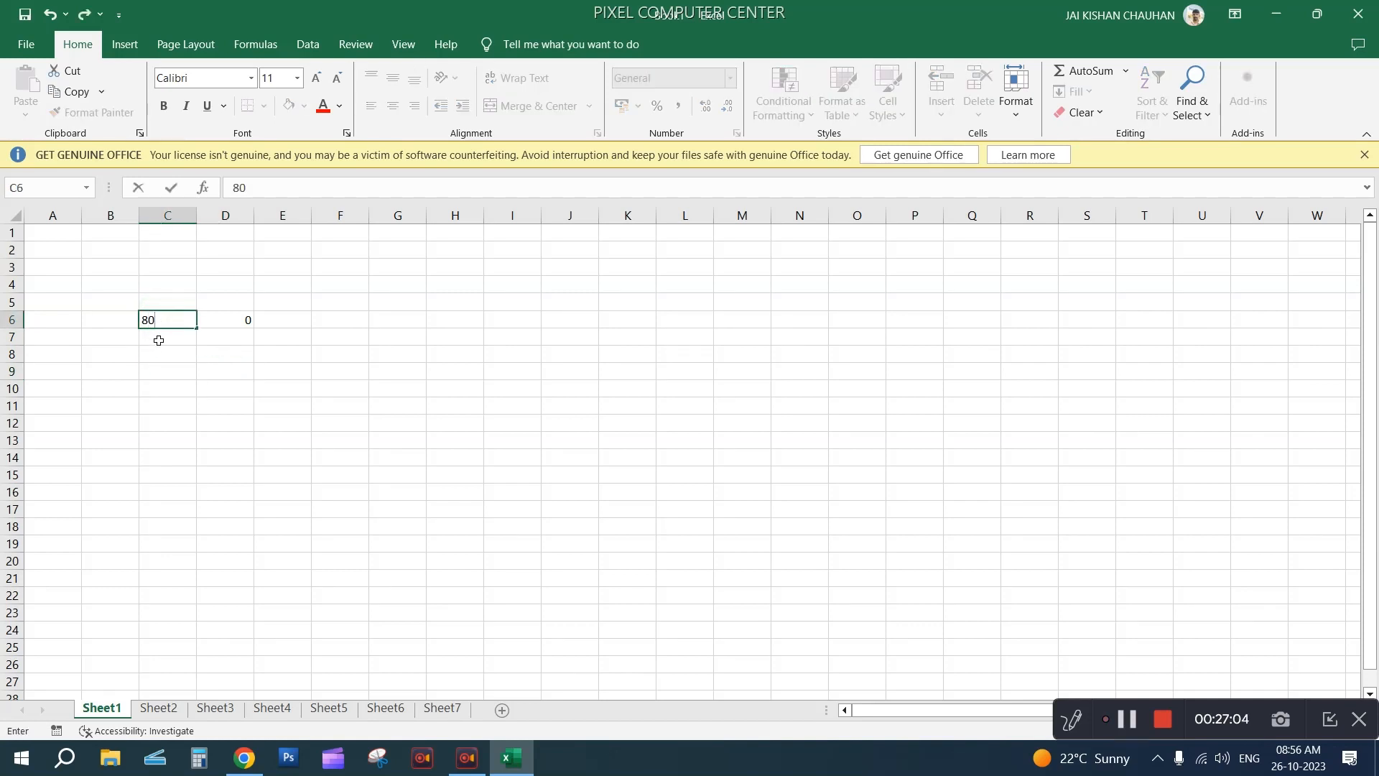
click(158, 341)
text(60)
key(Return)
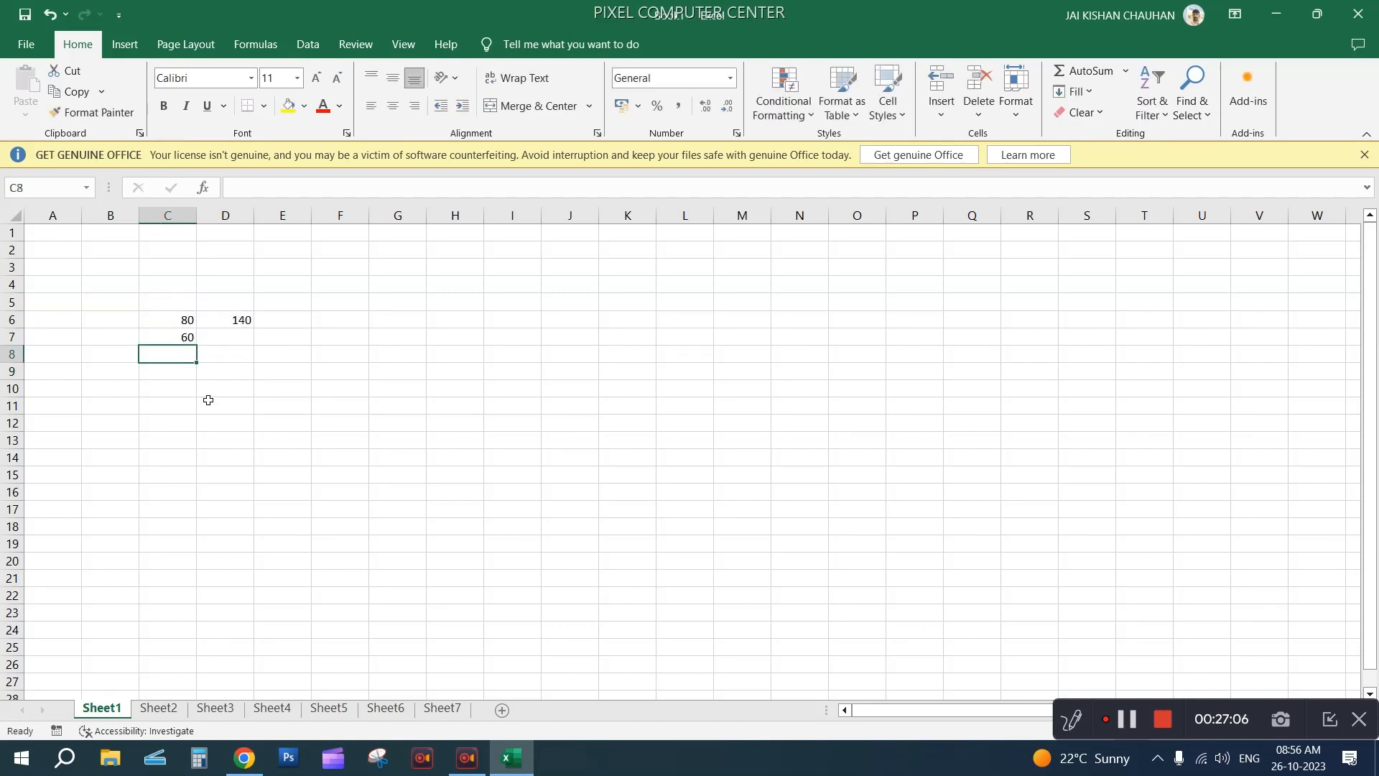
Delete the sample numbers and the addition formula in the range B5:F9
click(210, 402)
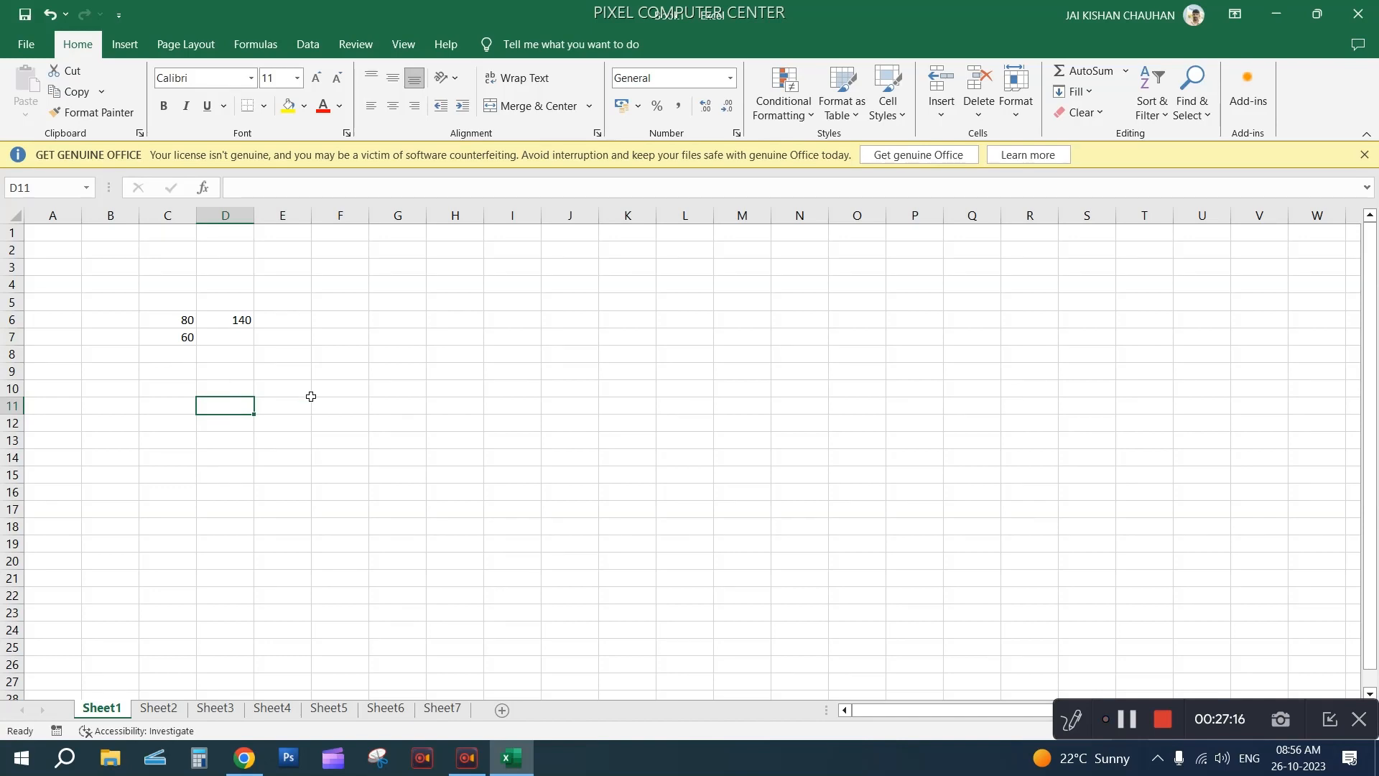
drag(91, 301, 325, 370)
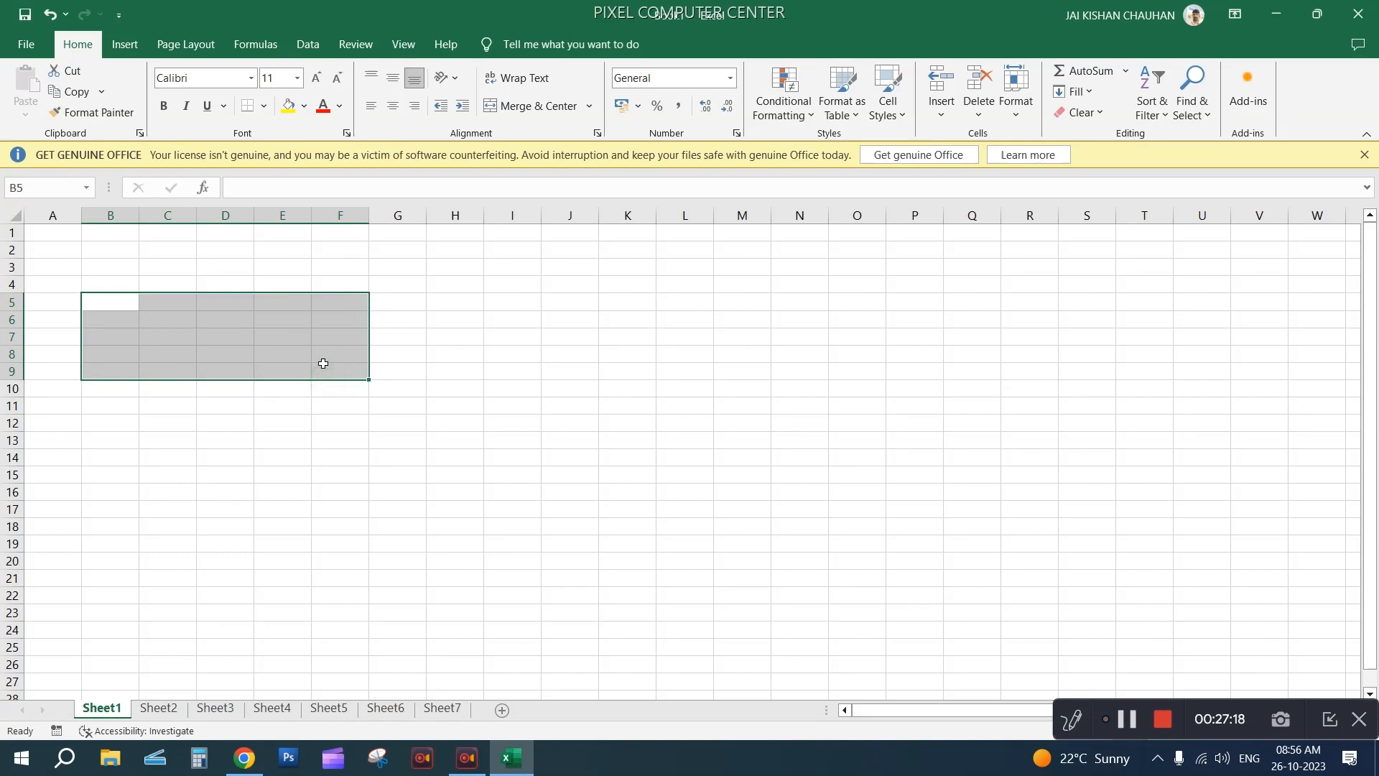
click(404, 353)
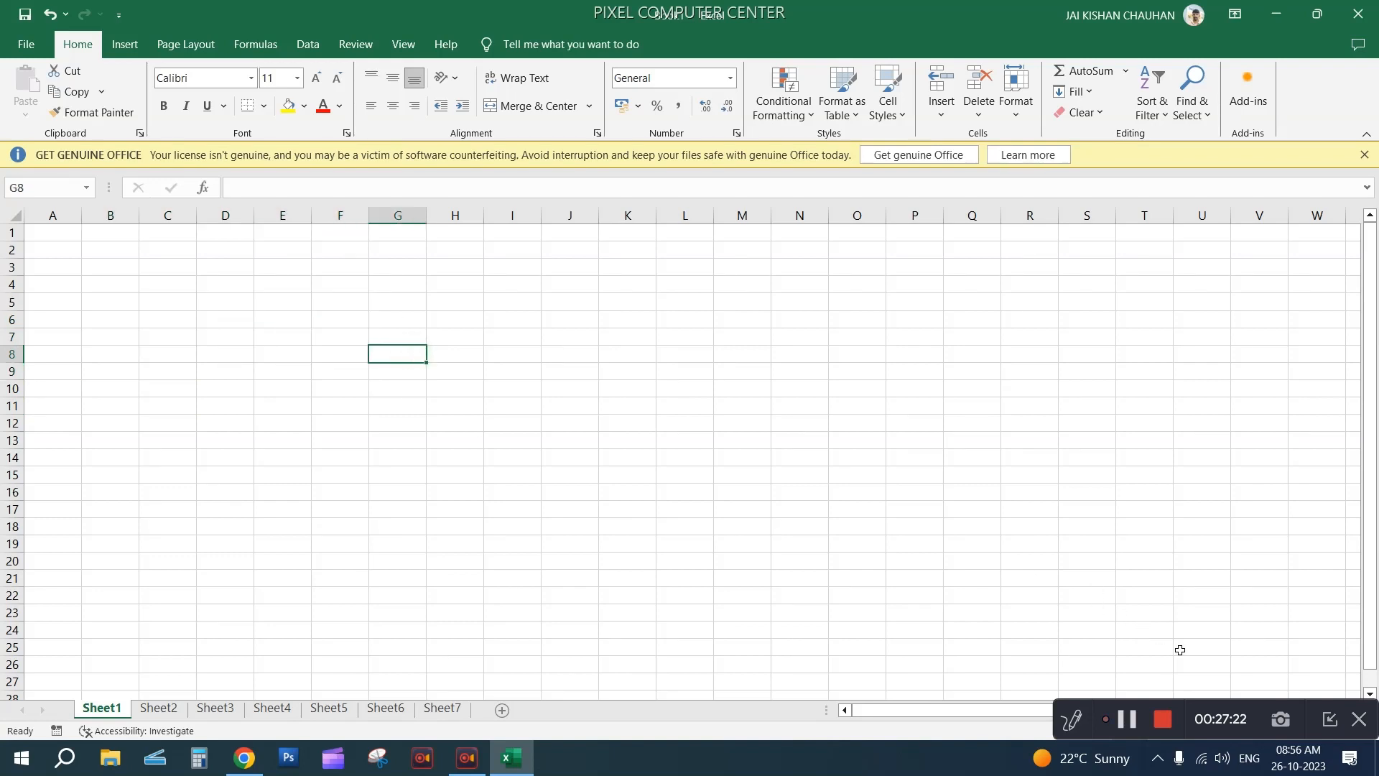
click(21, 758)
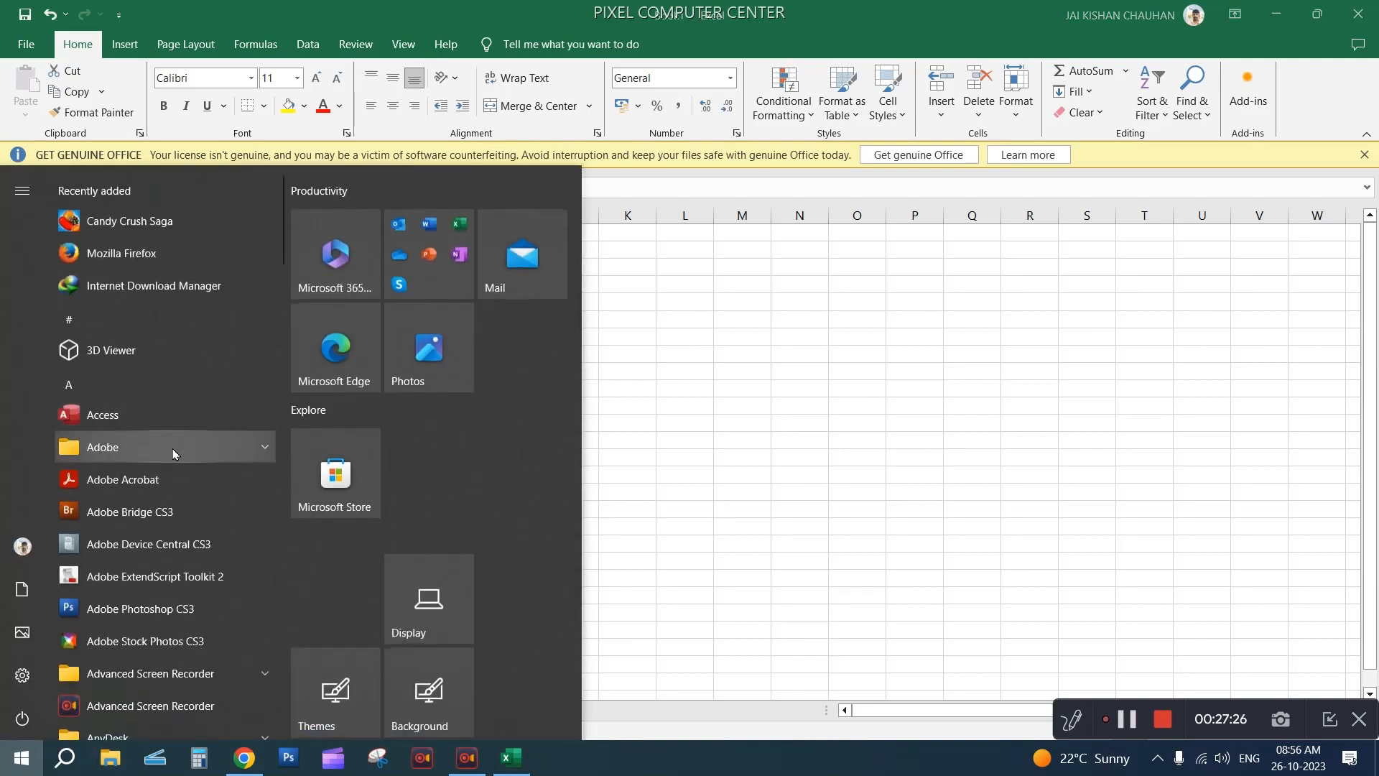
click(334, 349)
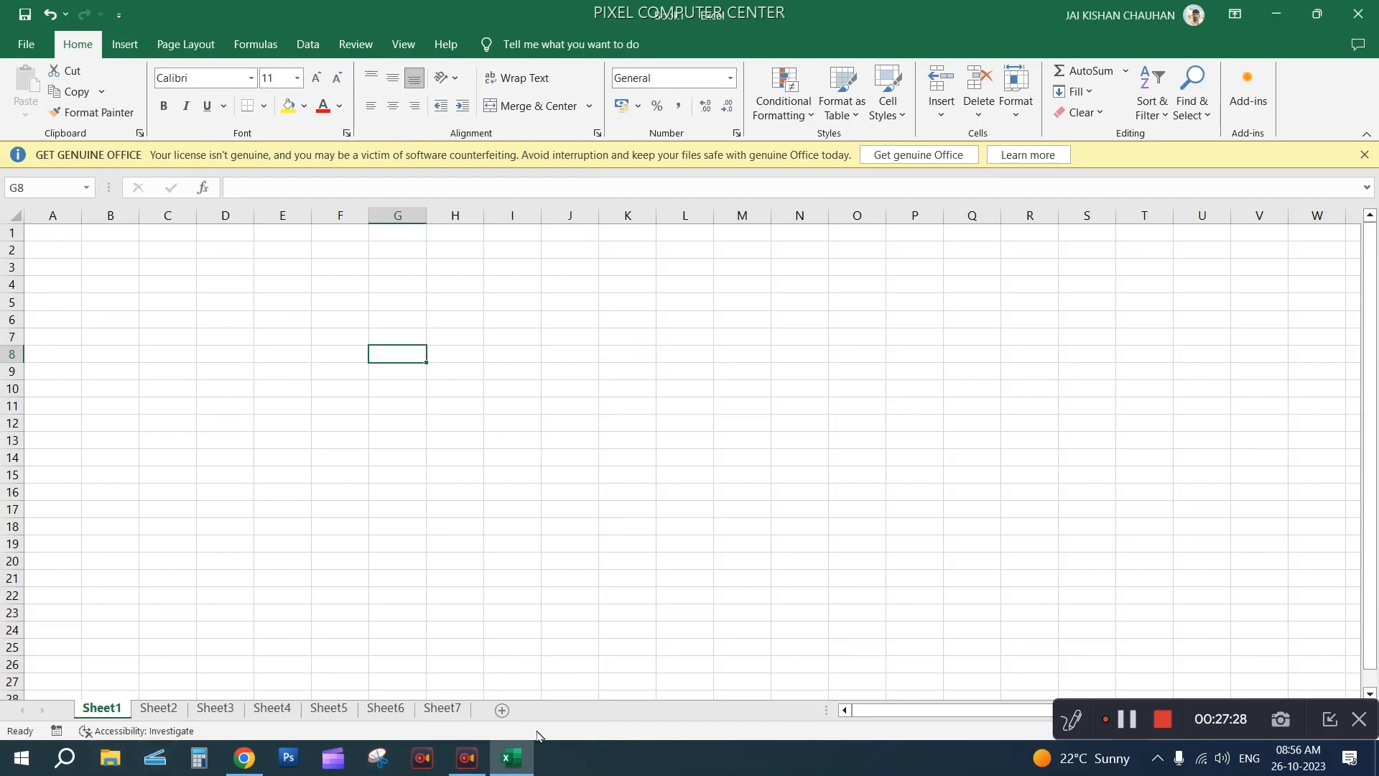
click(527, 764)
click(528, 767)
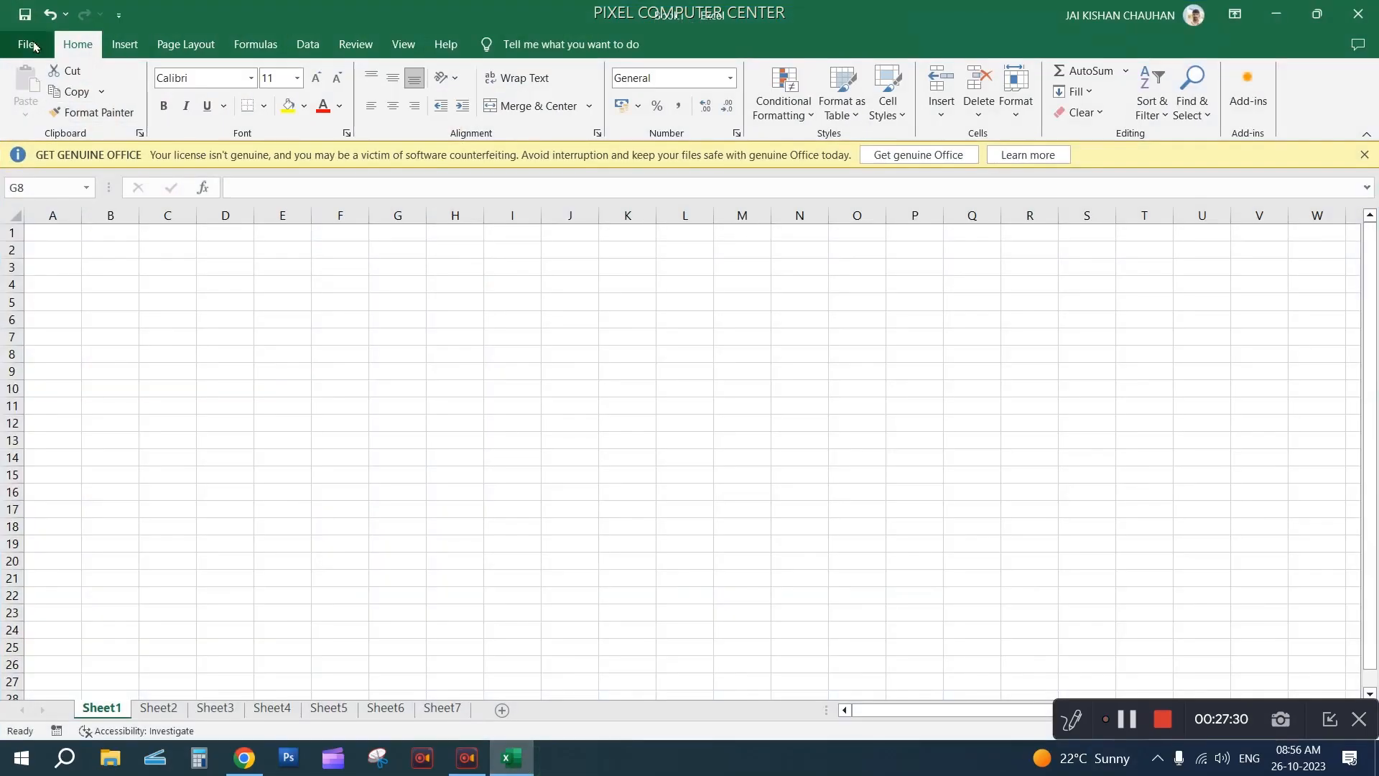
Open the EXCEL EDUCATION workbook, go to its Marksheet sheet and select the whole marksheet table to show it
click(24, 44)
click(291, 451)
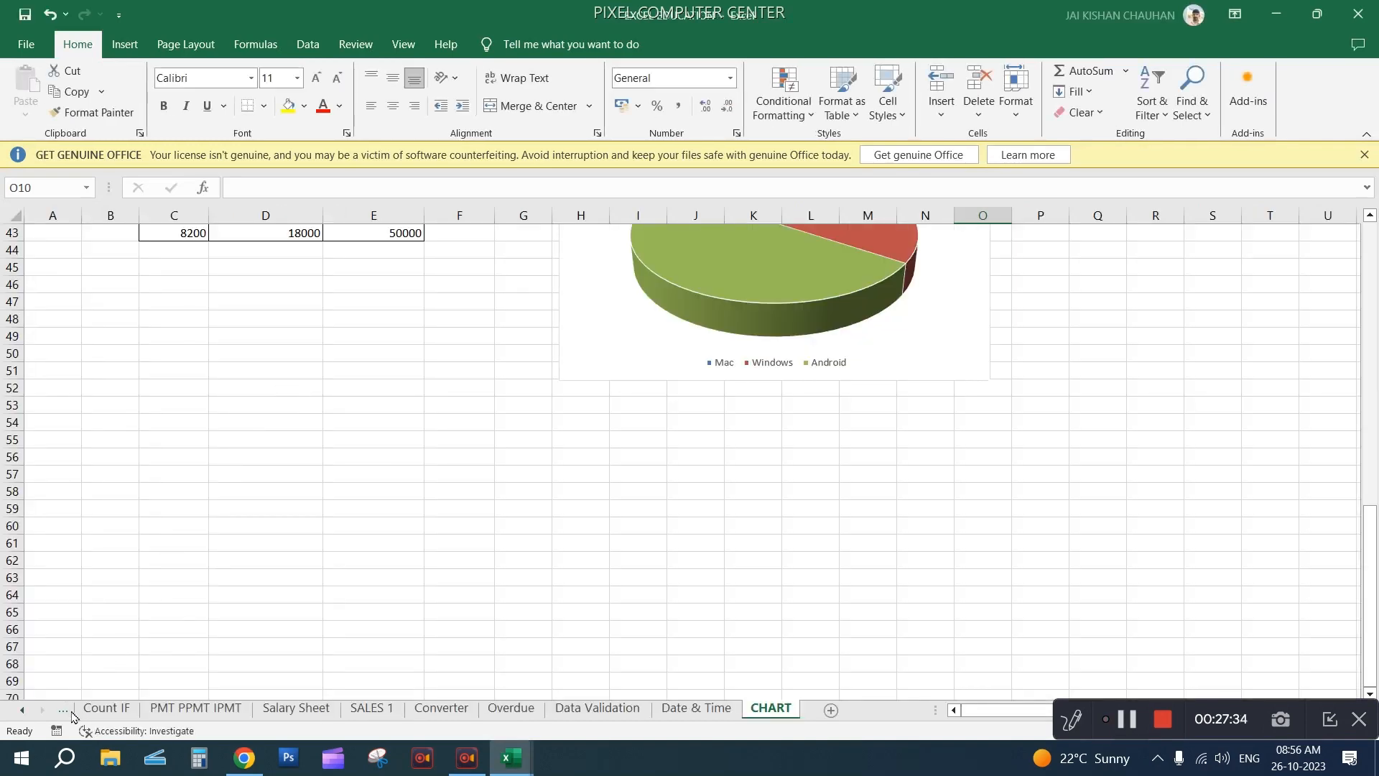
click(24, 711)
click(24, 711)
click(113, 709)
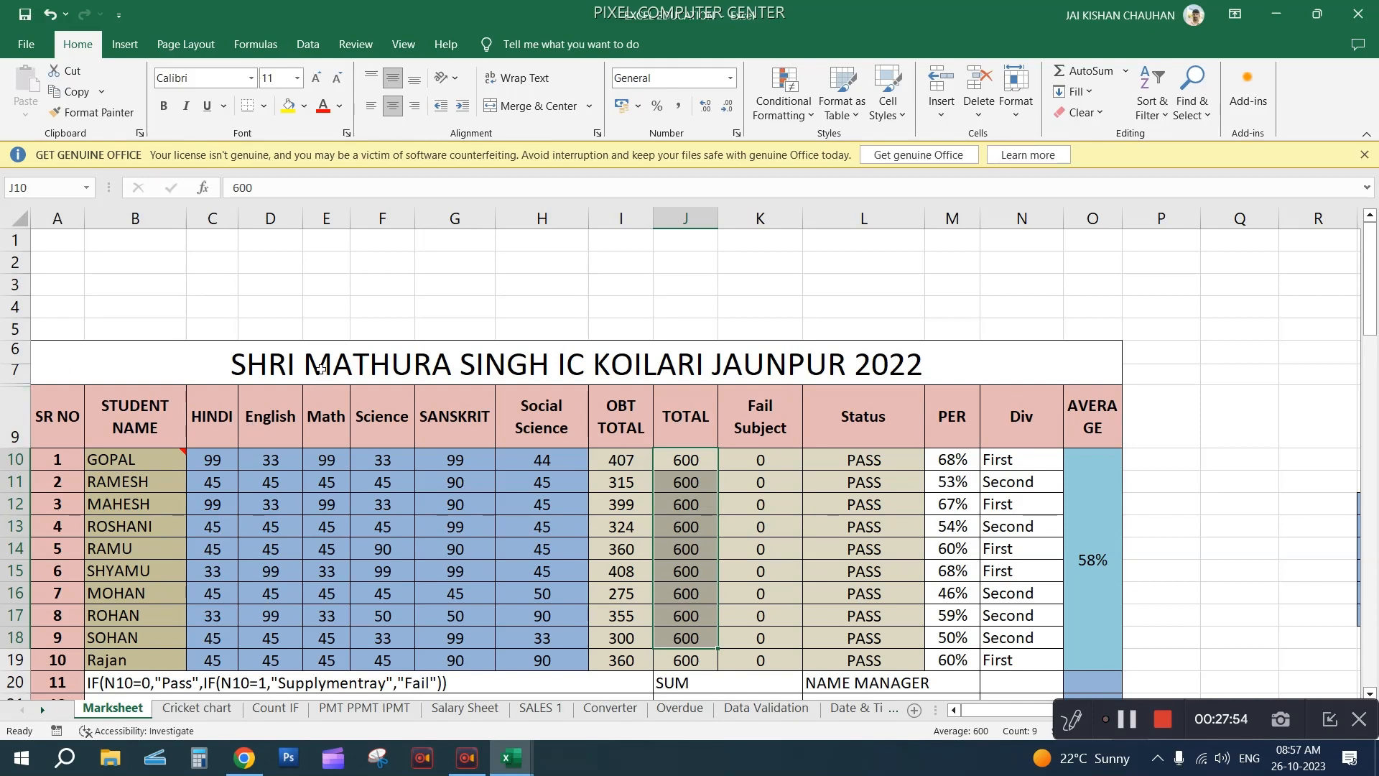
drag(321, 369, 337, 522)
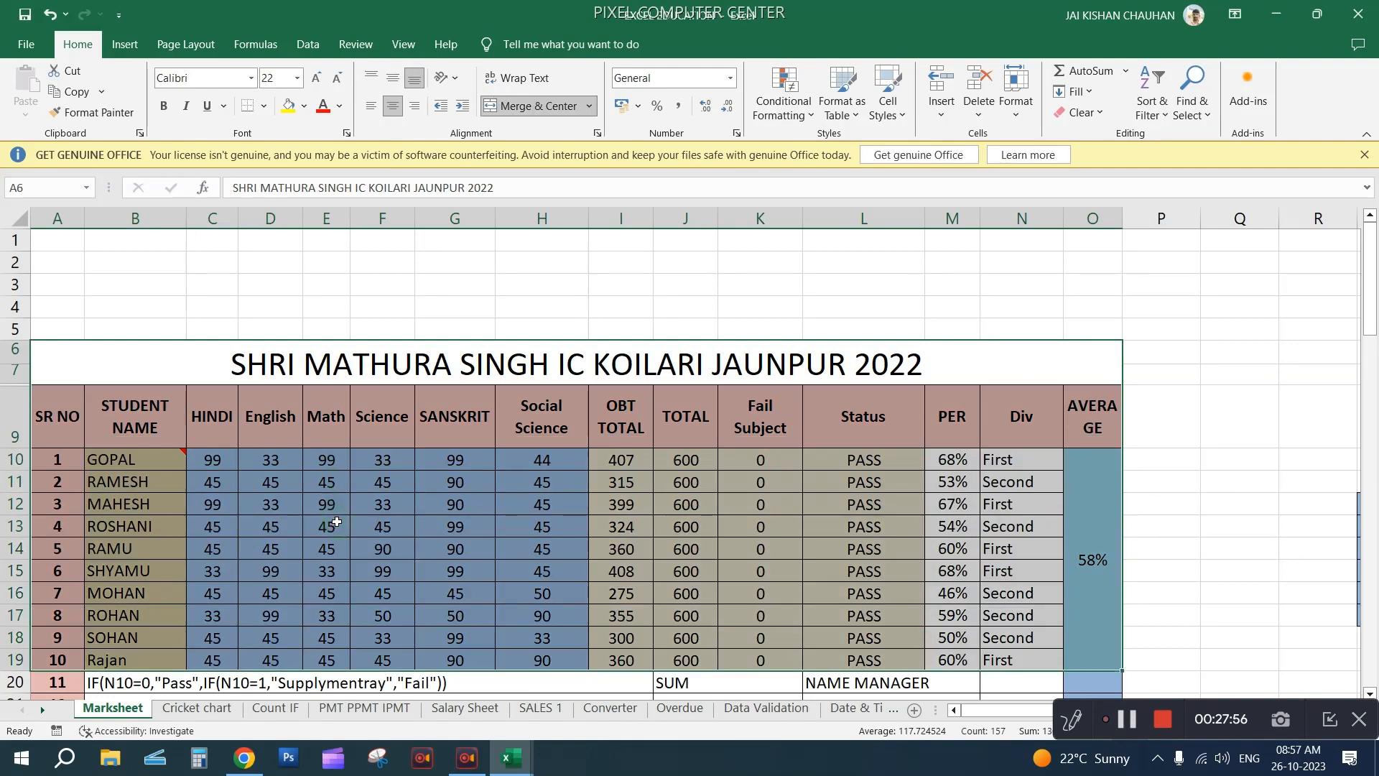
click(1185, 395)
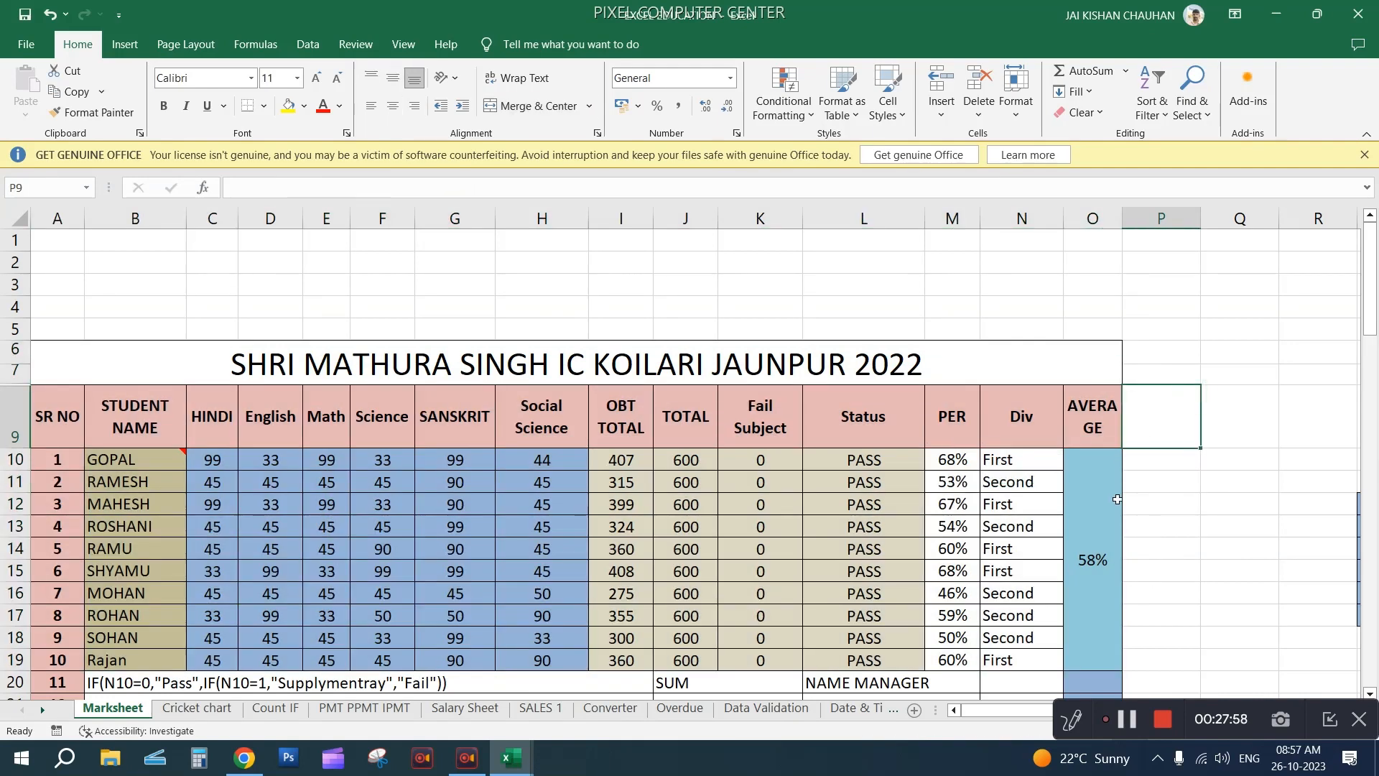
Create a new blank workbook and select a few cells and a range on its empty sheet
key(ctrl+n)
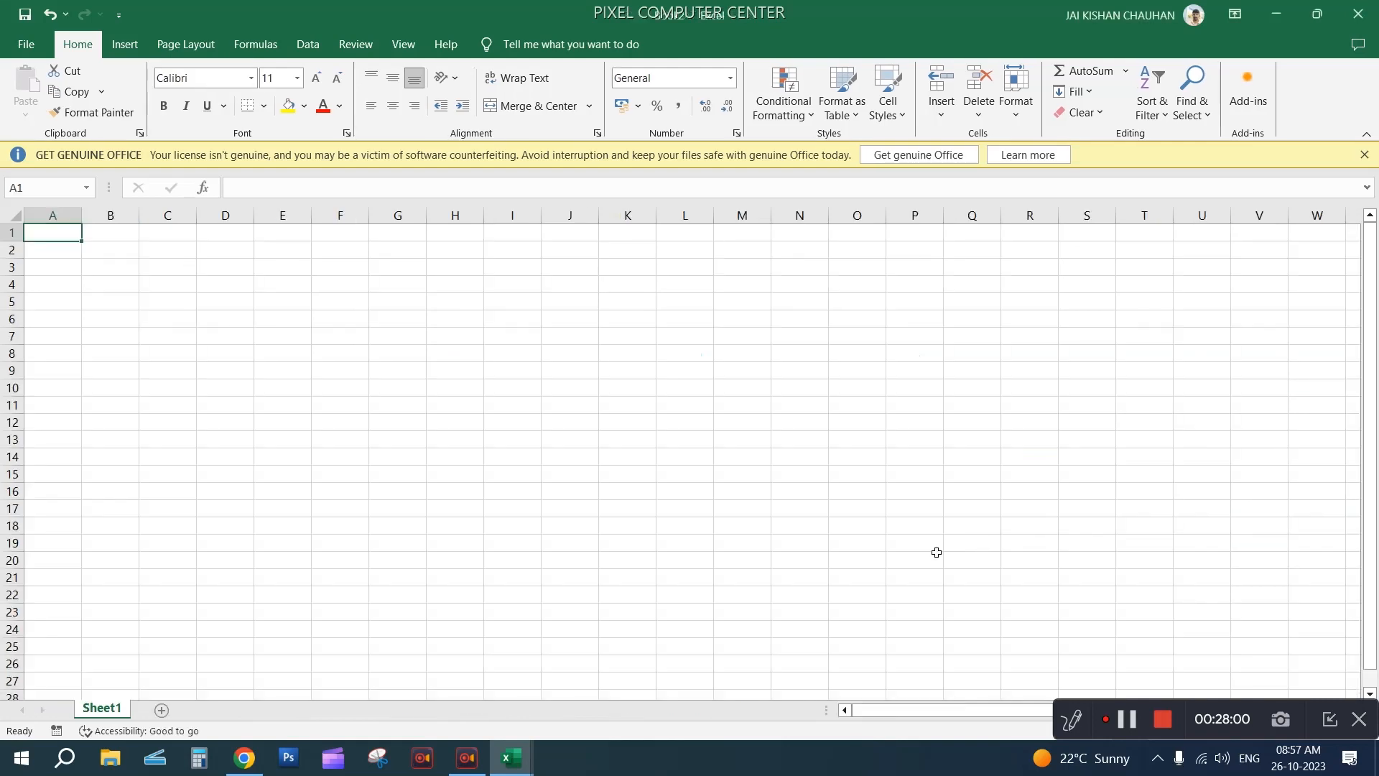
click(263, 364)
click(502, 348)
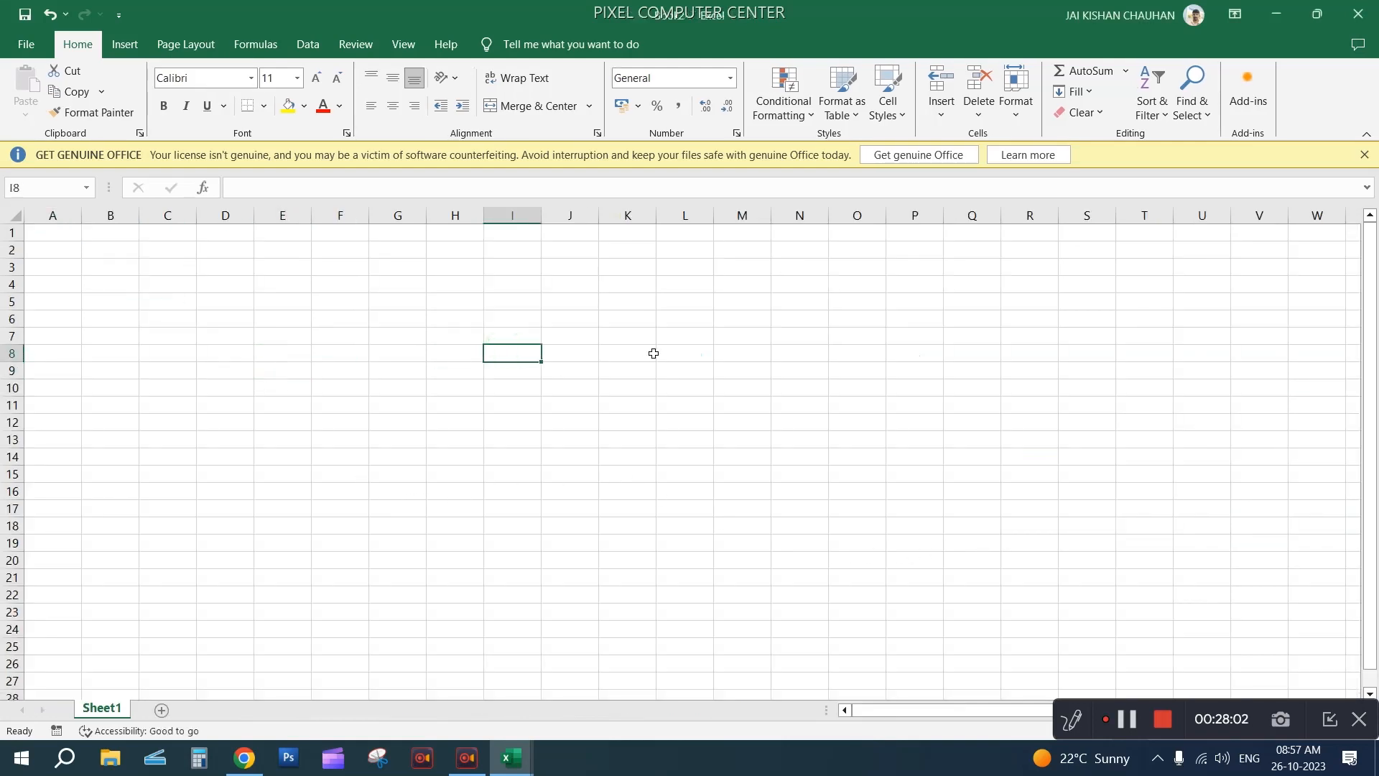
drag(179, 322, 659, 446)
click(573, 434)
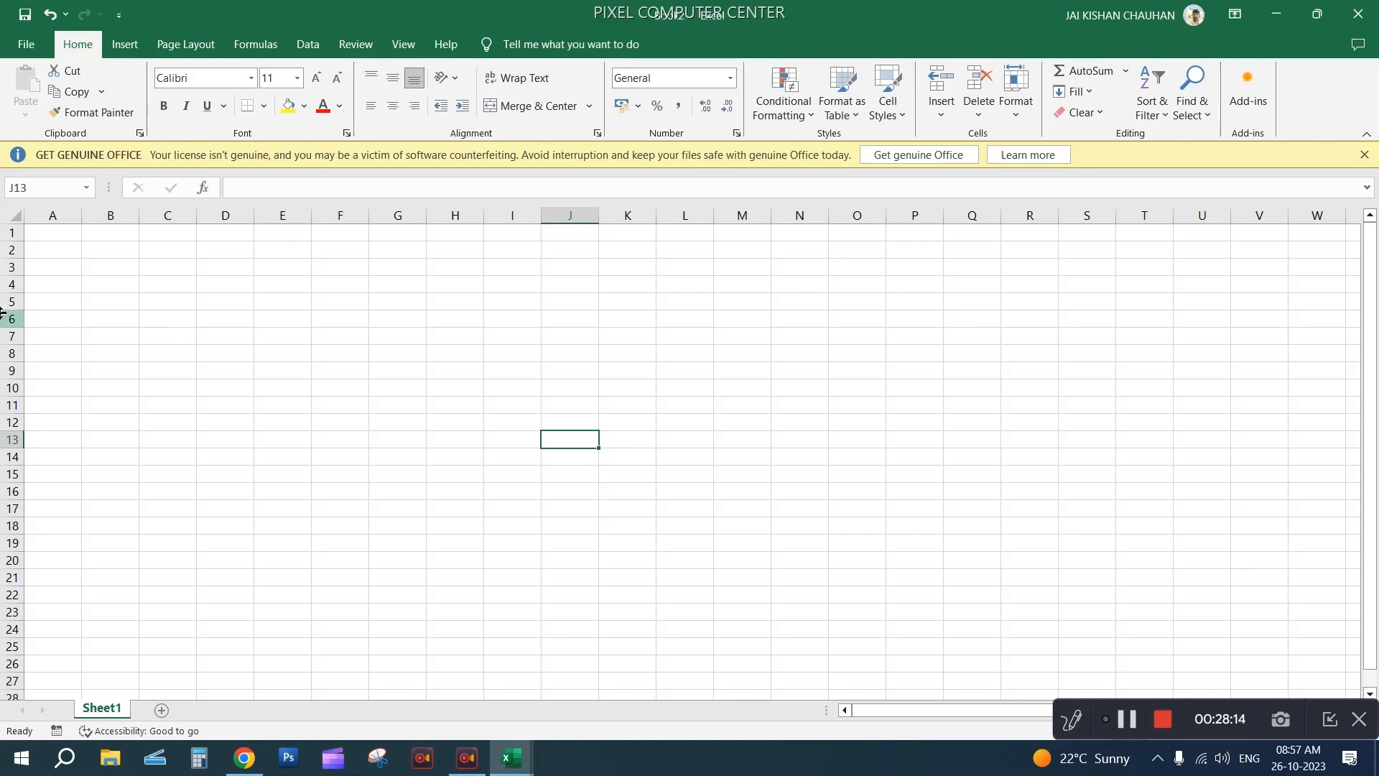
Enter the headings "Sr no" in C6 and "Student' Name" in D6
click(162, 321)
text(Sr)
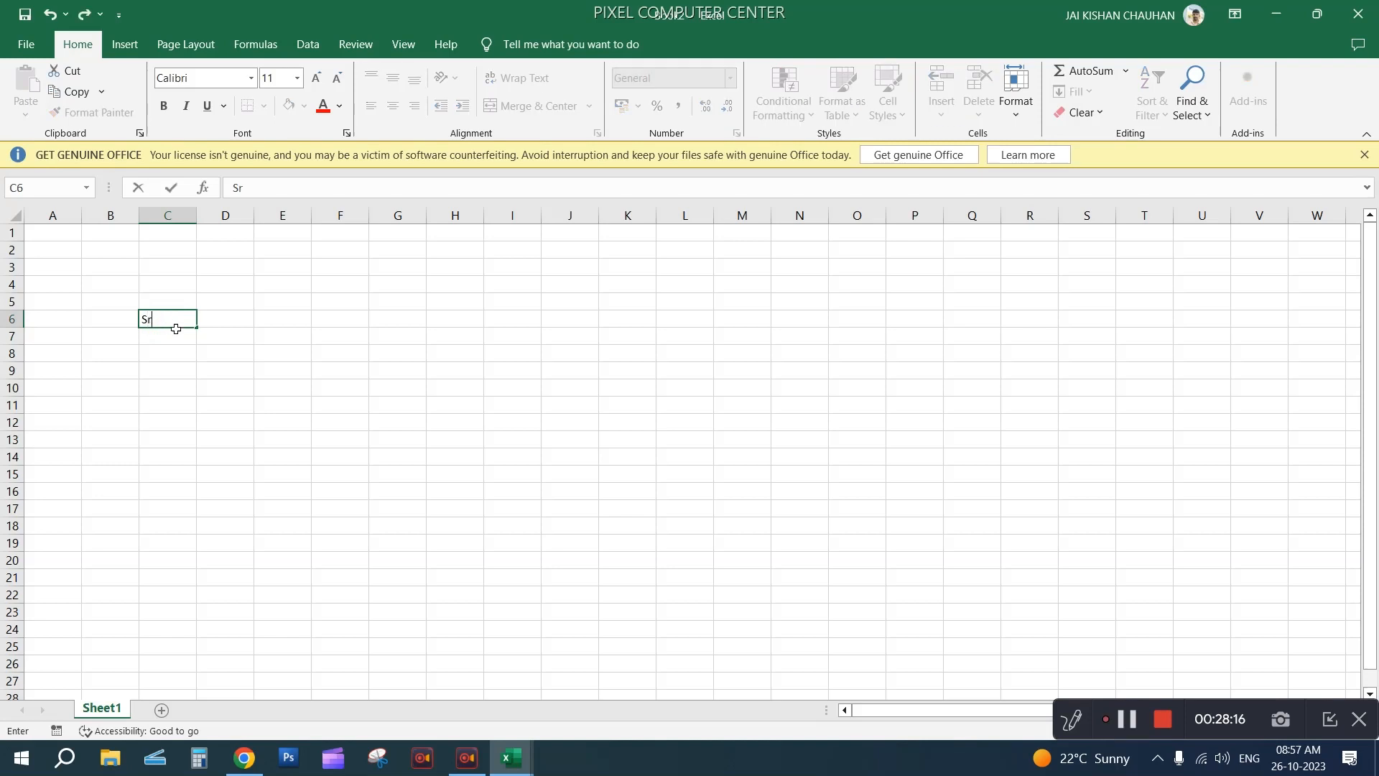
text( no)
click(223, 325)
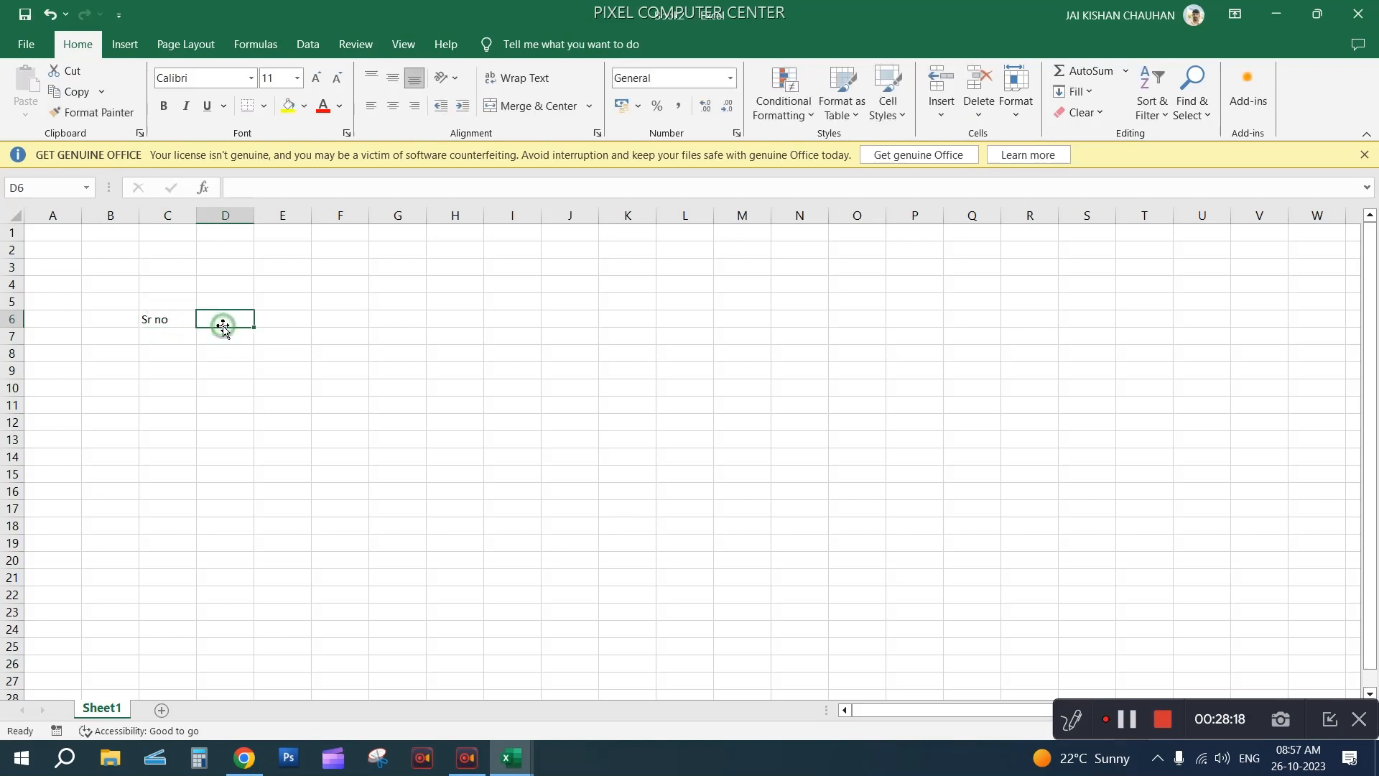
text(Student)
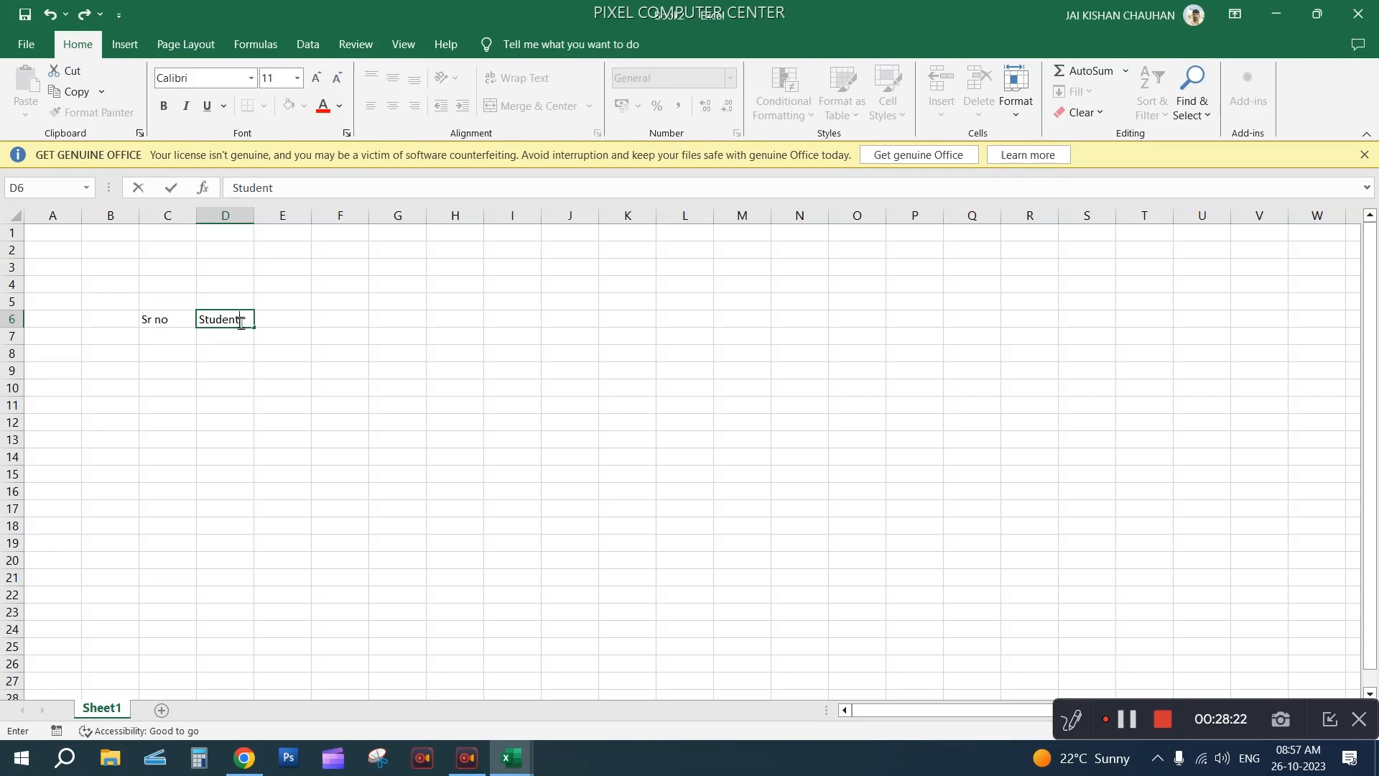
text(' Name)
Widen column D well beyond its heading text and increase the height of row 6
click(261, 215)
drag(254, 214, 284, 214)
click(268, 323)
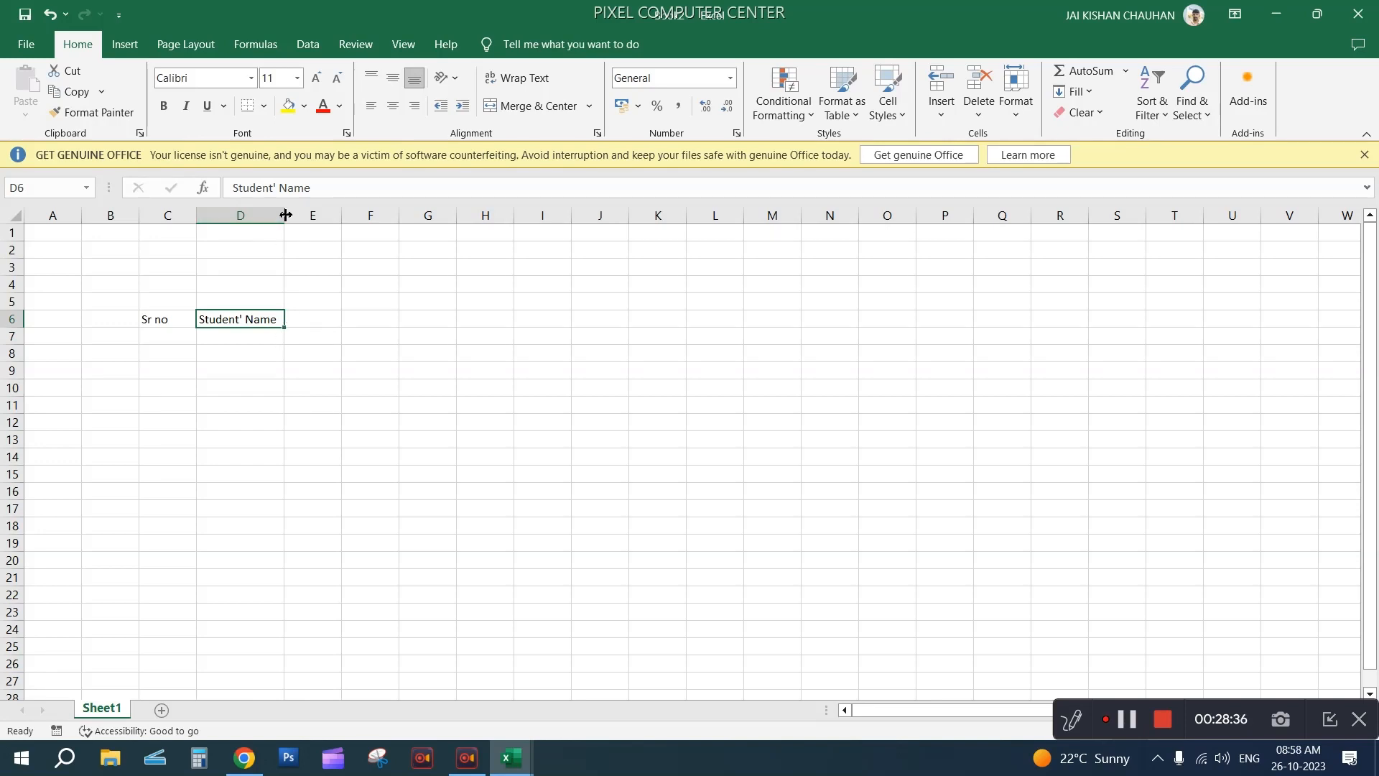
drag(285, 214, 347, 214)
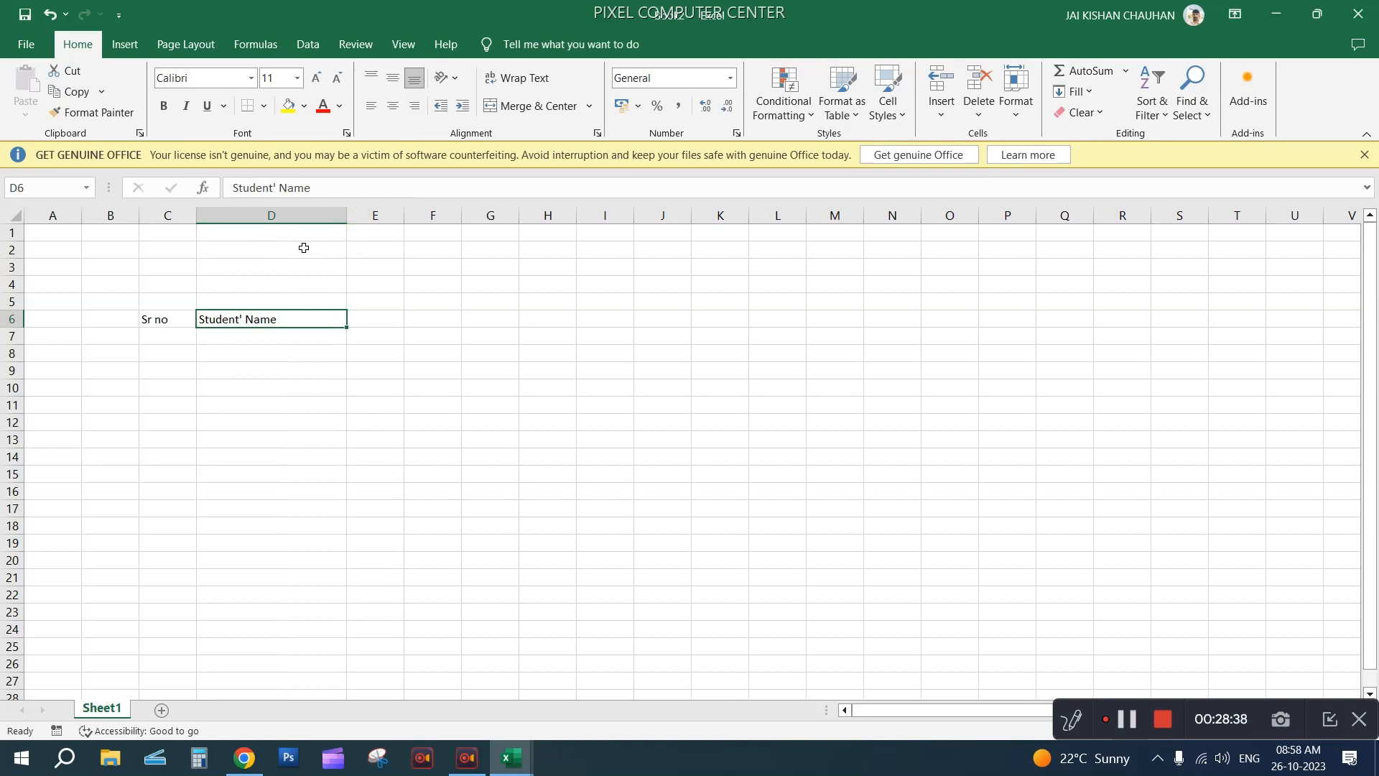
drag(11, 328, 11, 353)
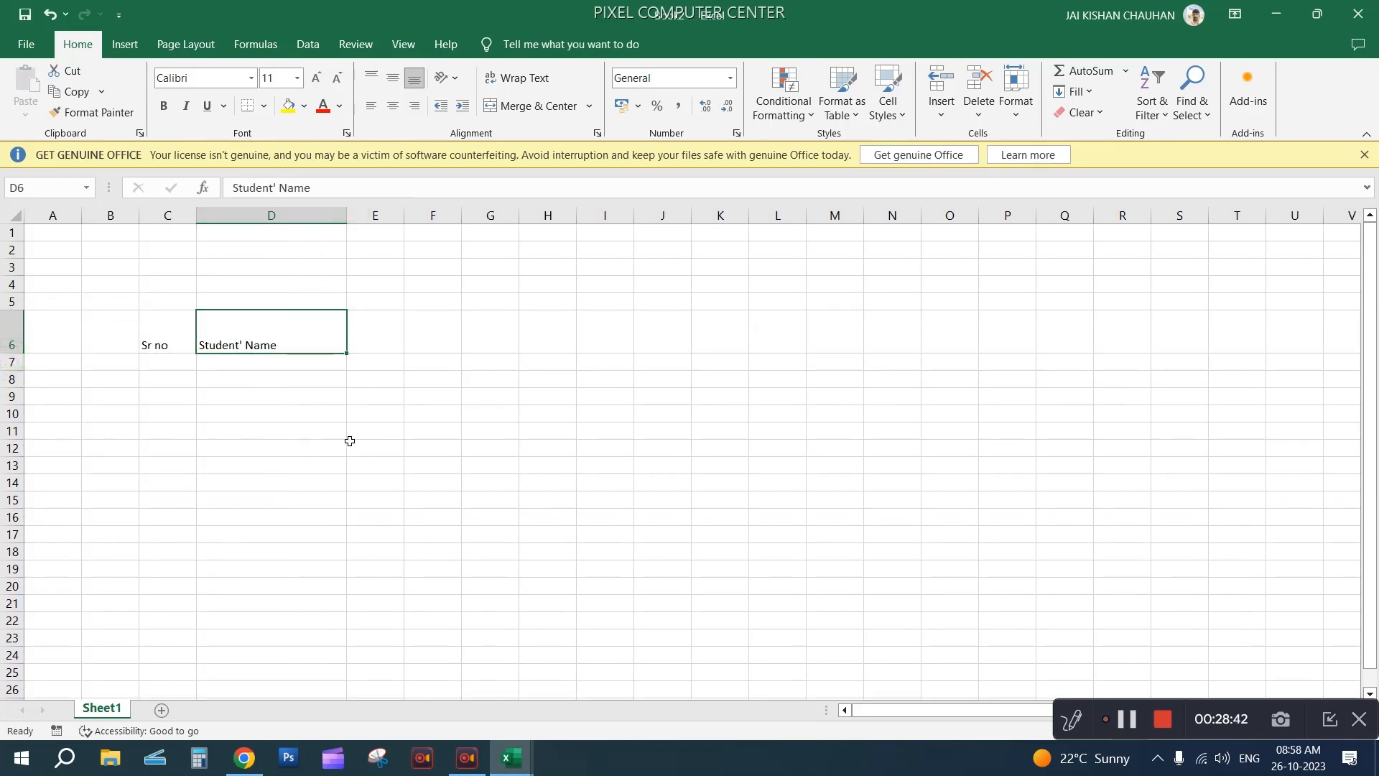
Enter the heading "hindi" in E6
click(380, 333)
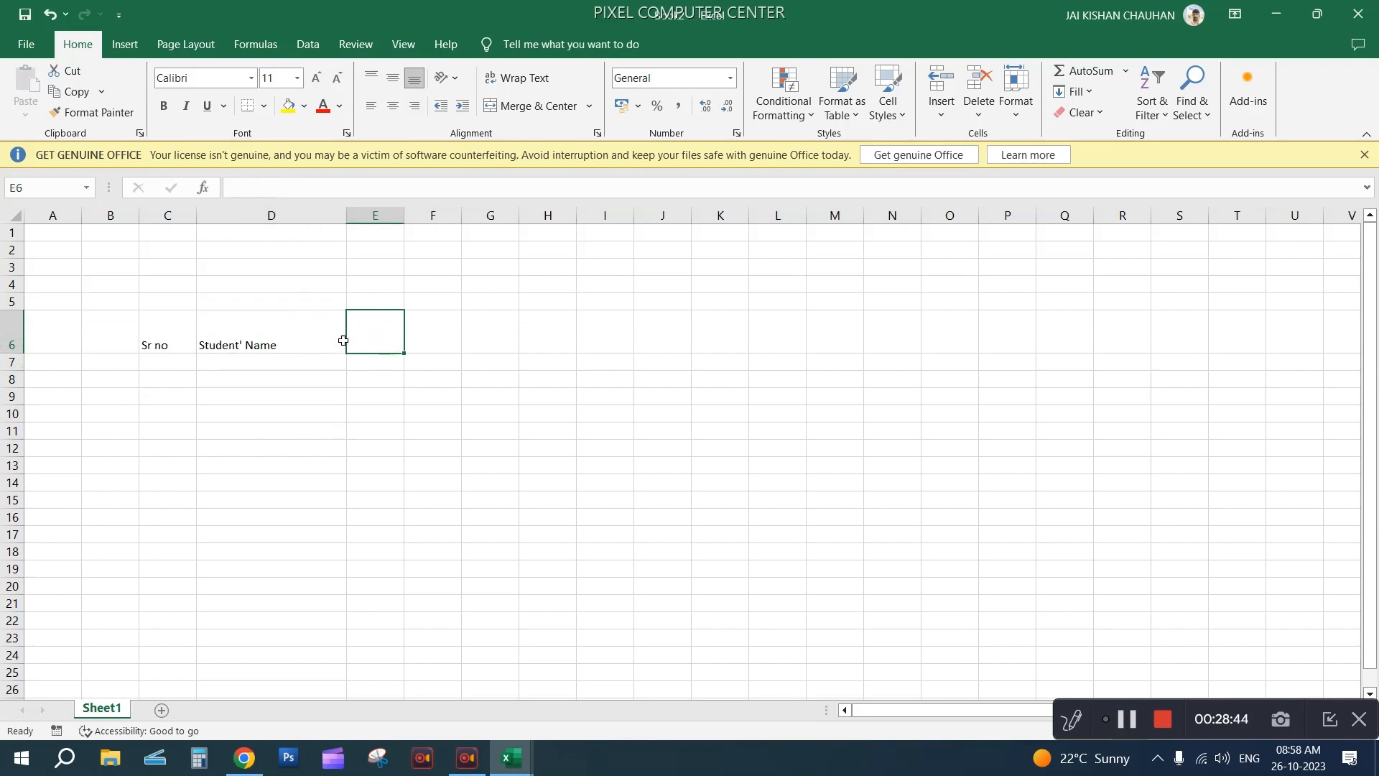
text(h)
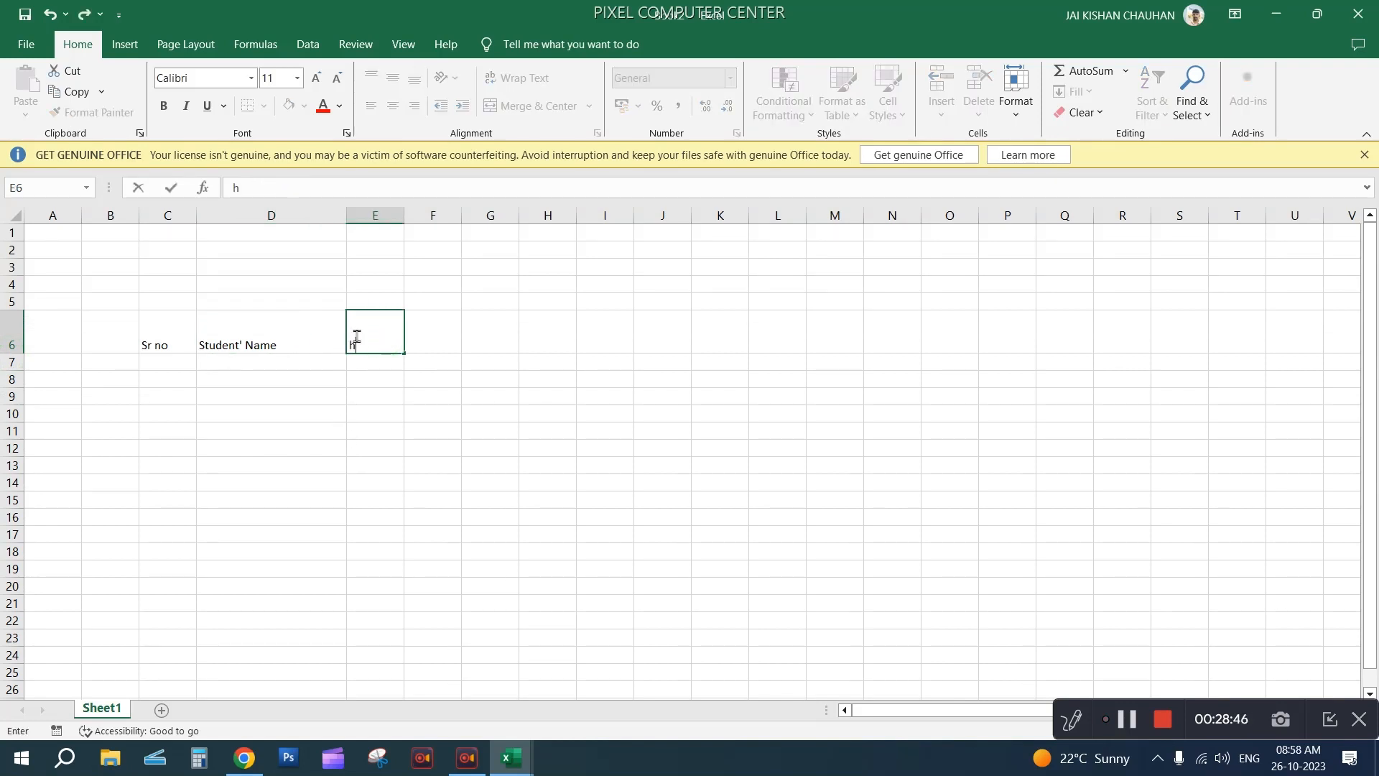
text(indi)
click(324, 388)
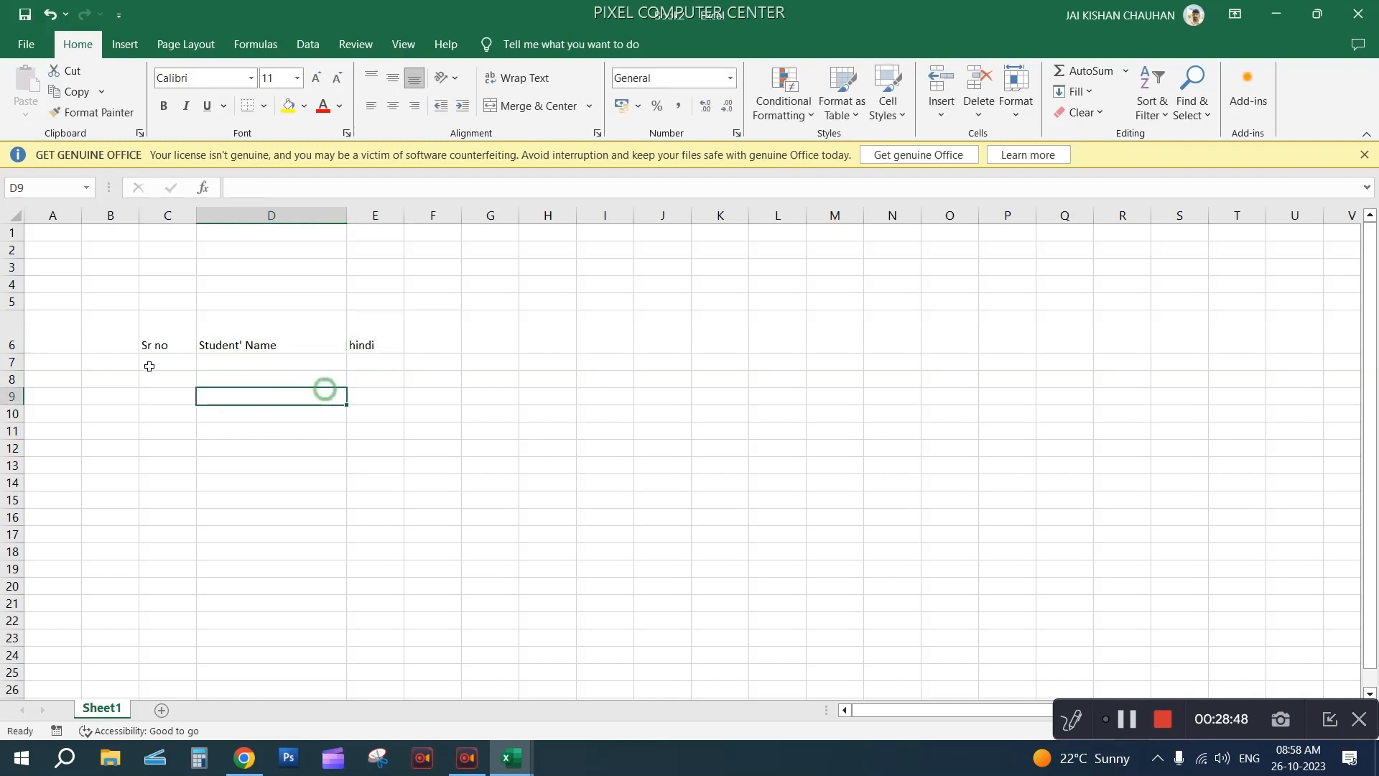
drag(165, 344, 797, 351)
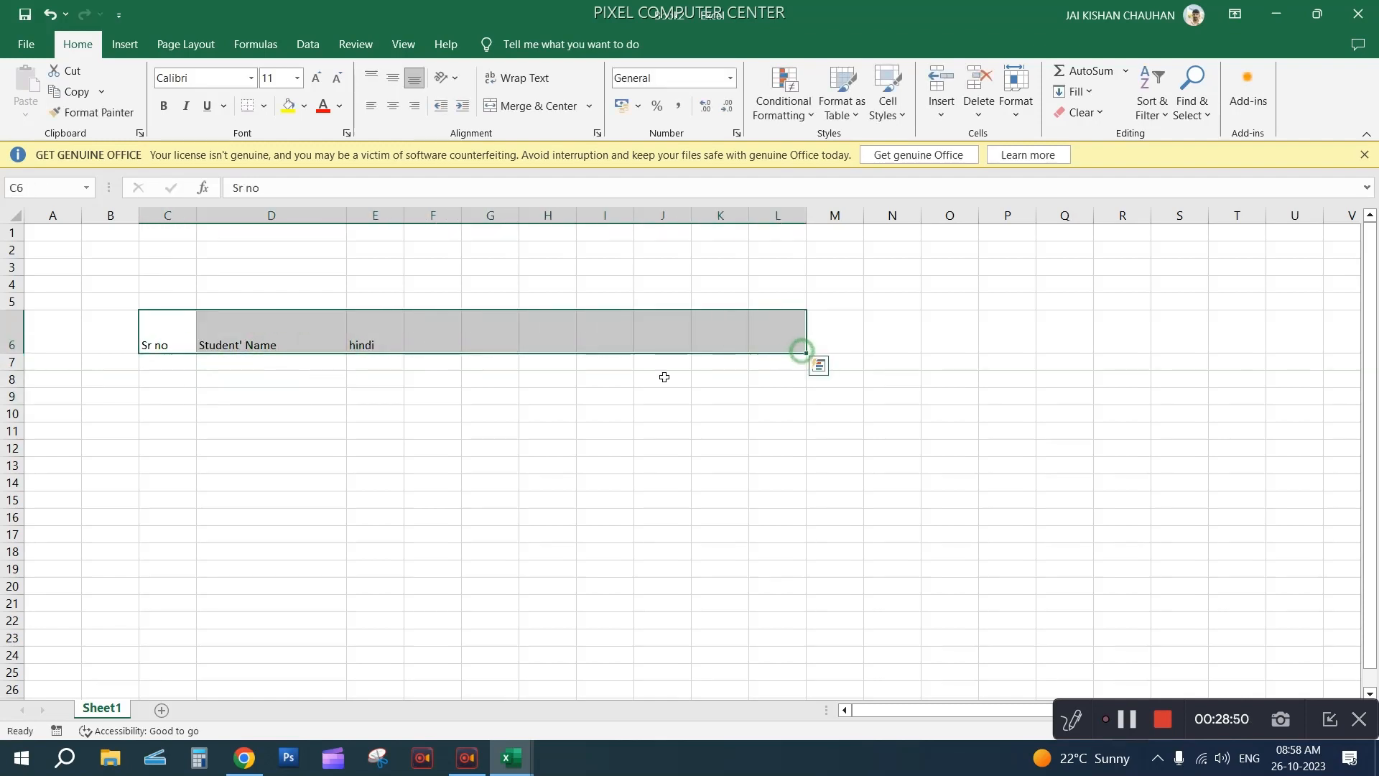
click(215, 342)
click(368, 398)
click(717, 389)
click(926, 389)
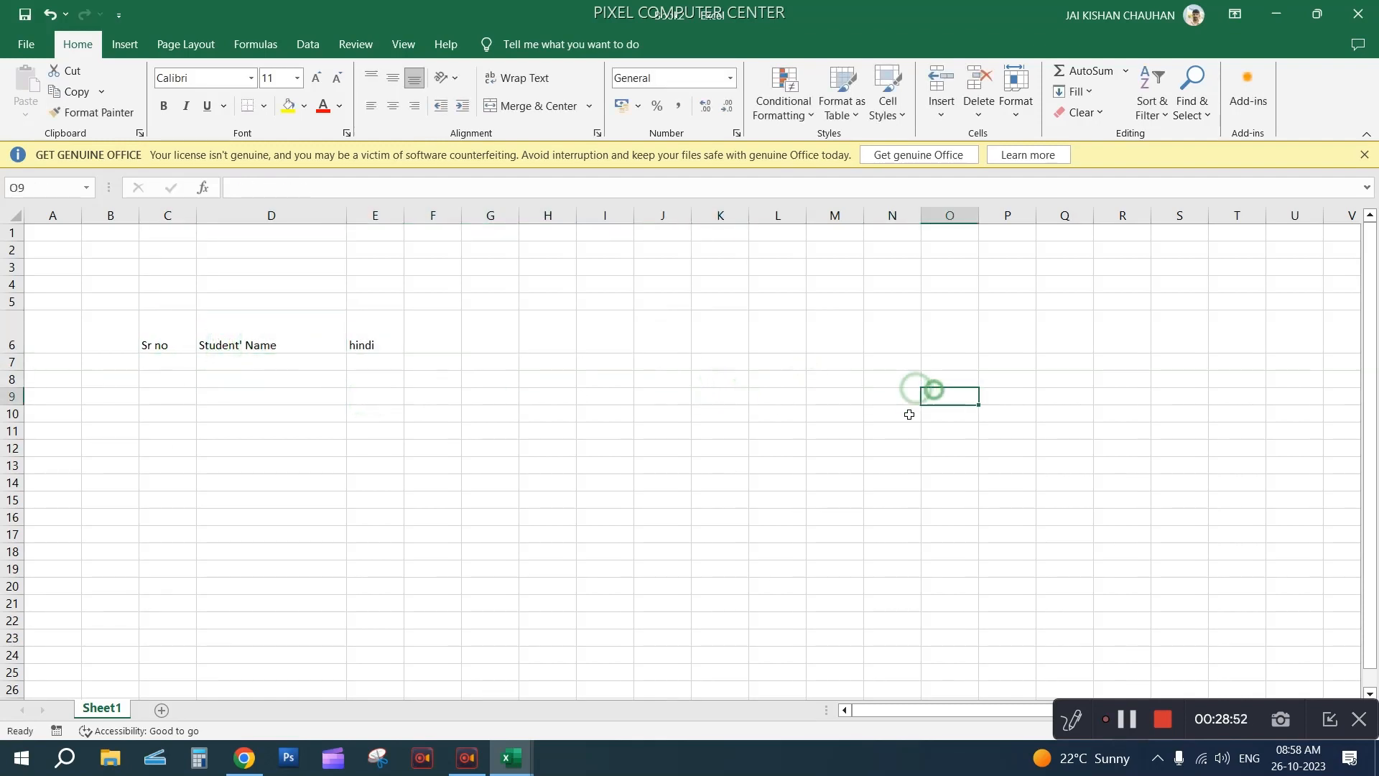
Apply all borders to the range C6:O21 to form the table grid
drag(160, 344, 947, 607)
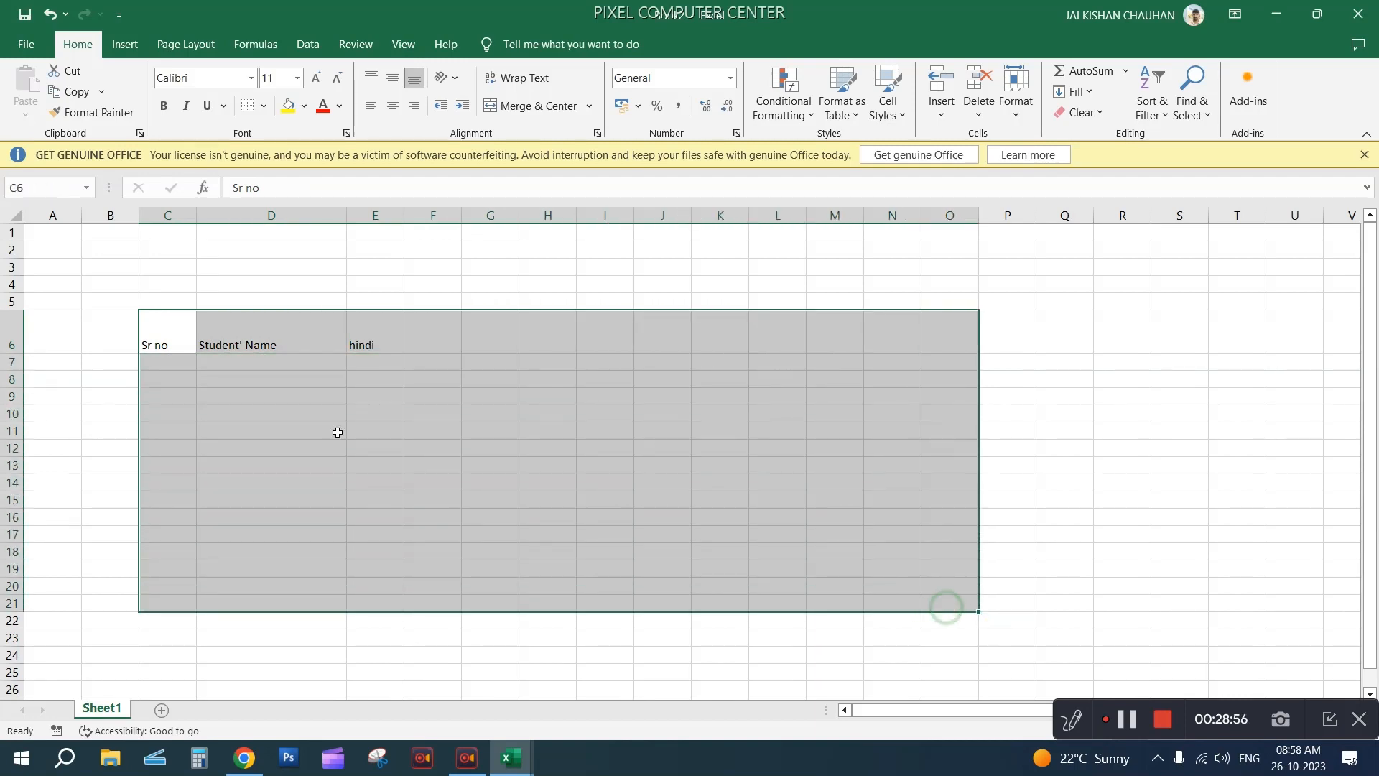
click(264, 106)
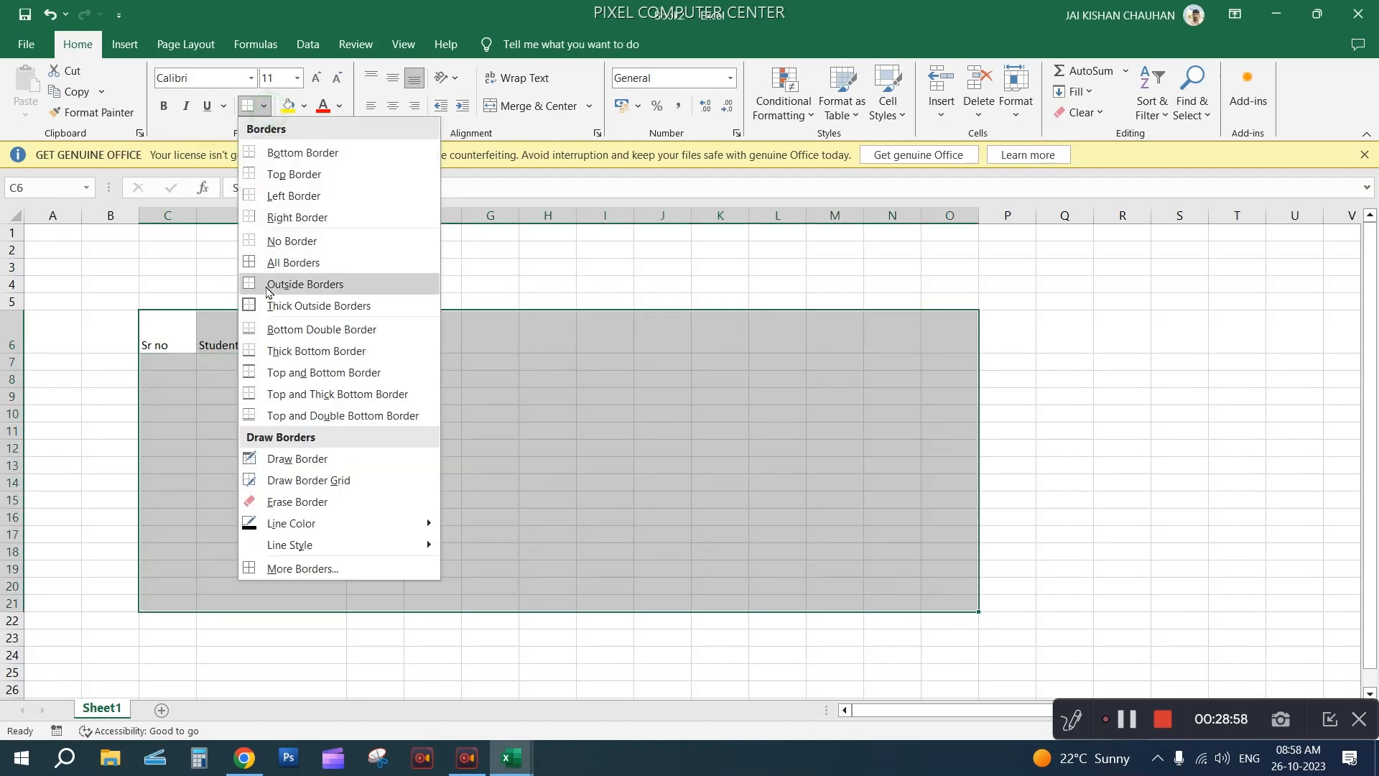
click(293, 263)
click(546, 398)
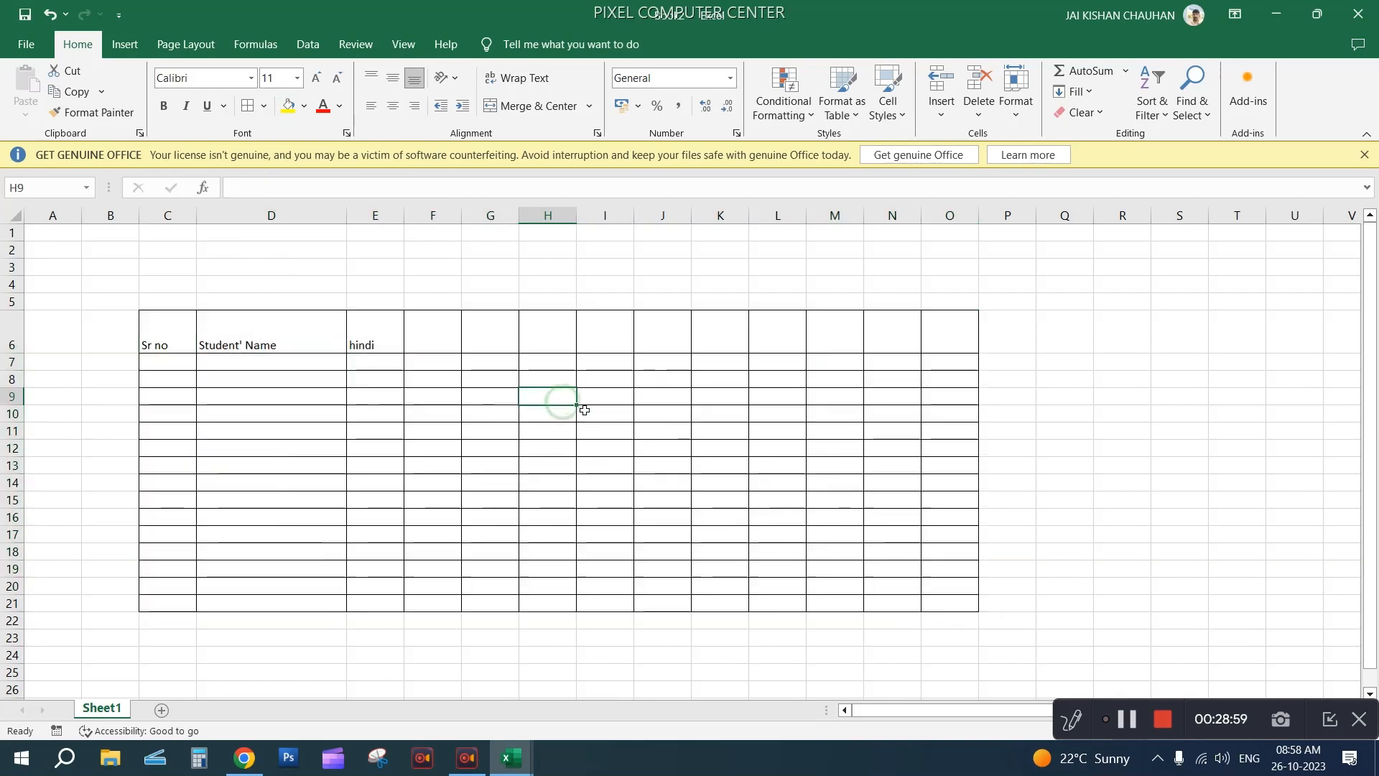
click(453, 333)
click(502, 331)
click(533, 331)
click(596, 333)
click(651, 339)
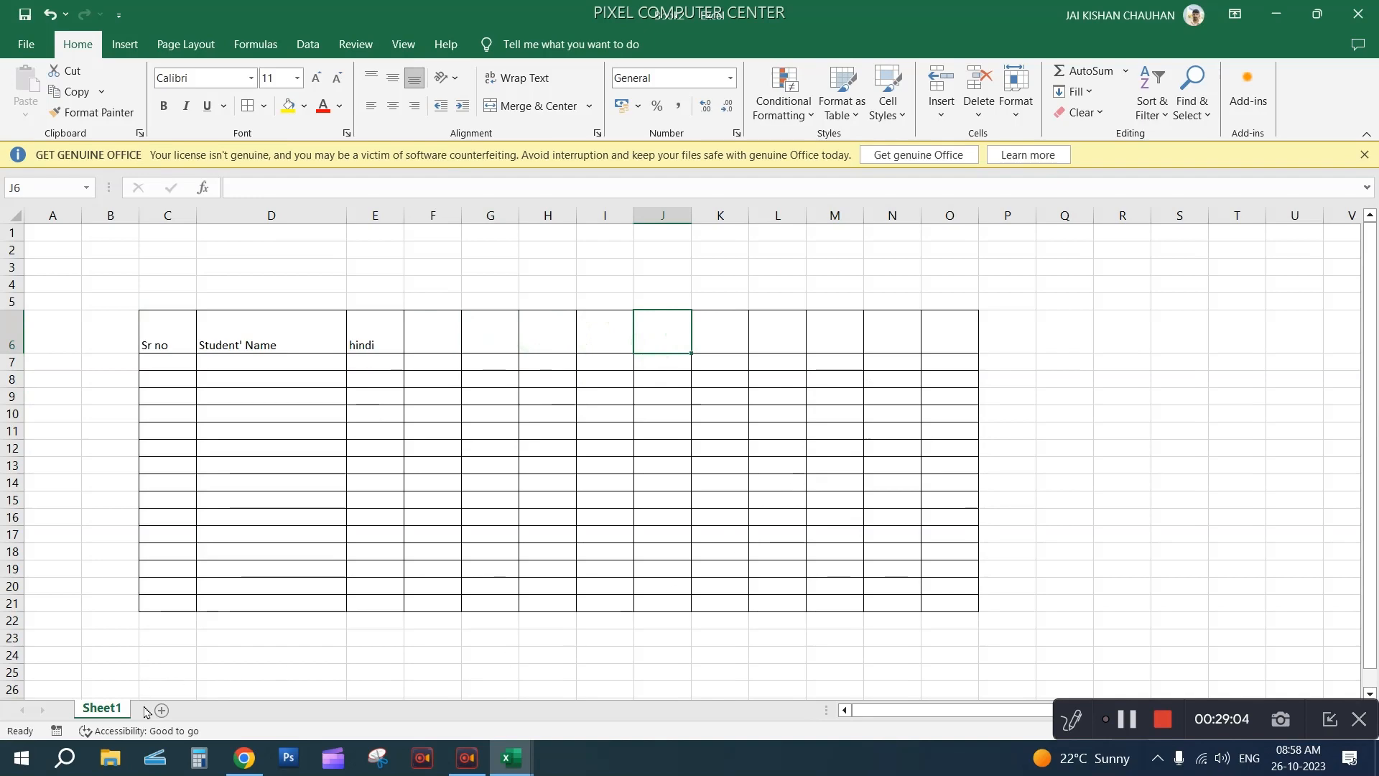
Switch to the EXCEL EDUCATION workbook and fill the range F3:I4 above the marksheet title with light blue
click(508, 763)
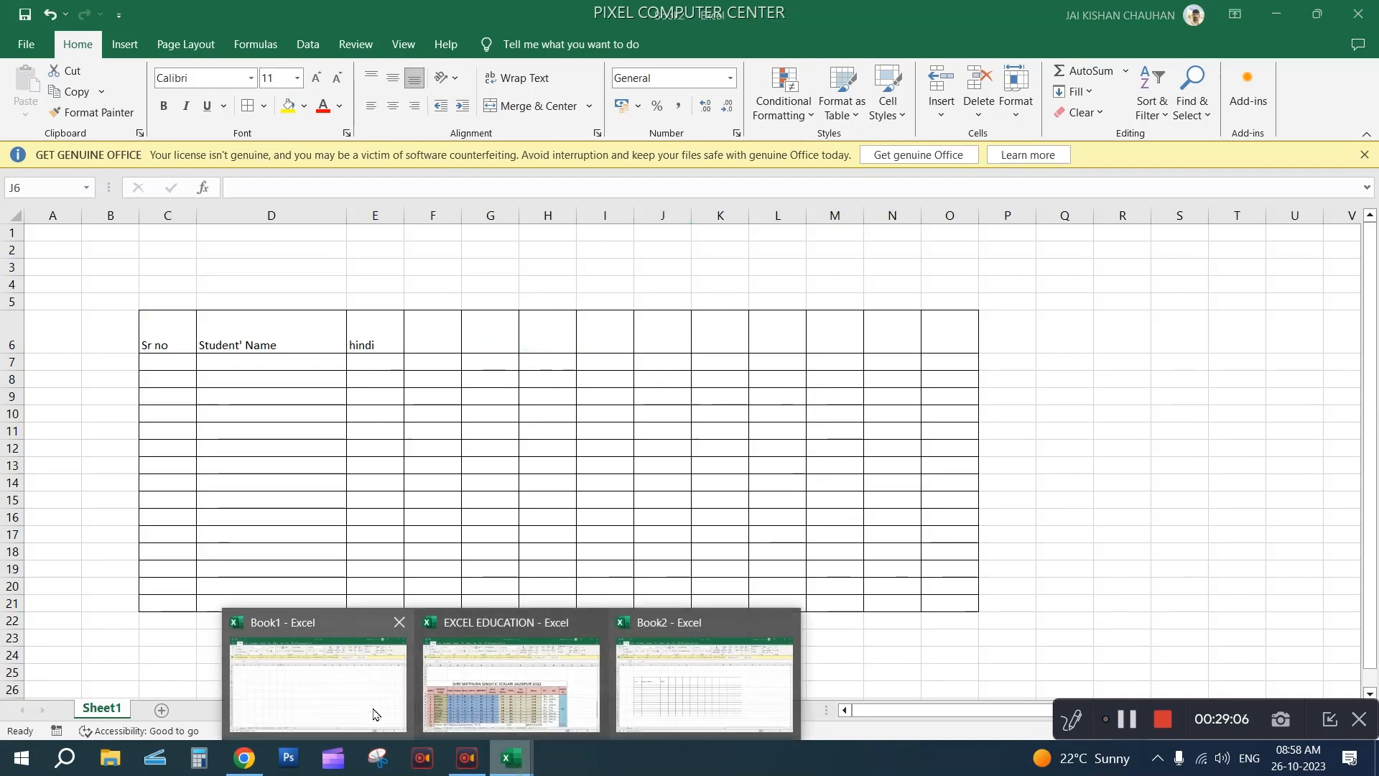
click(452, 707)
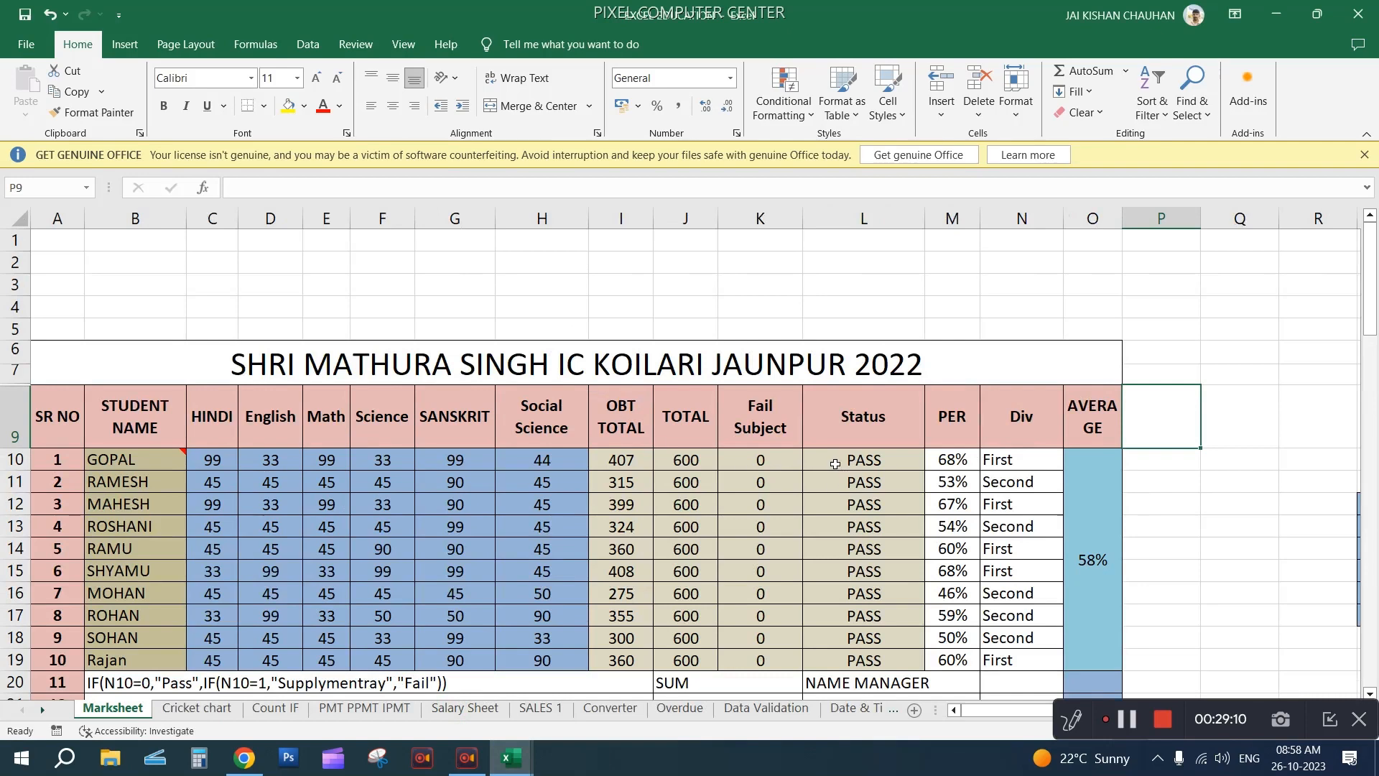
drag(392, 285, 600, 308)
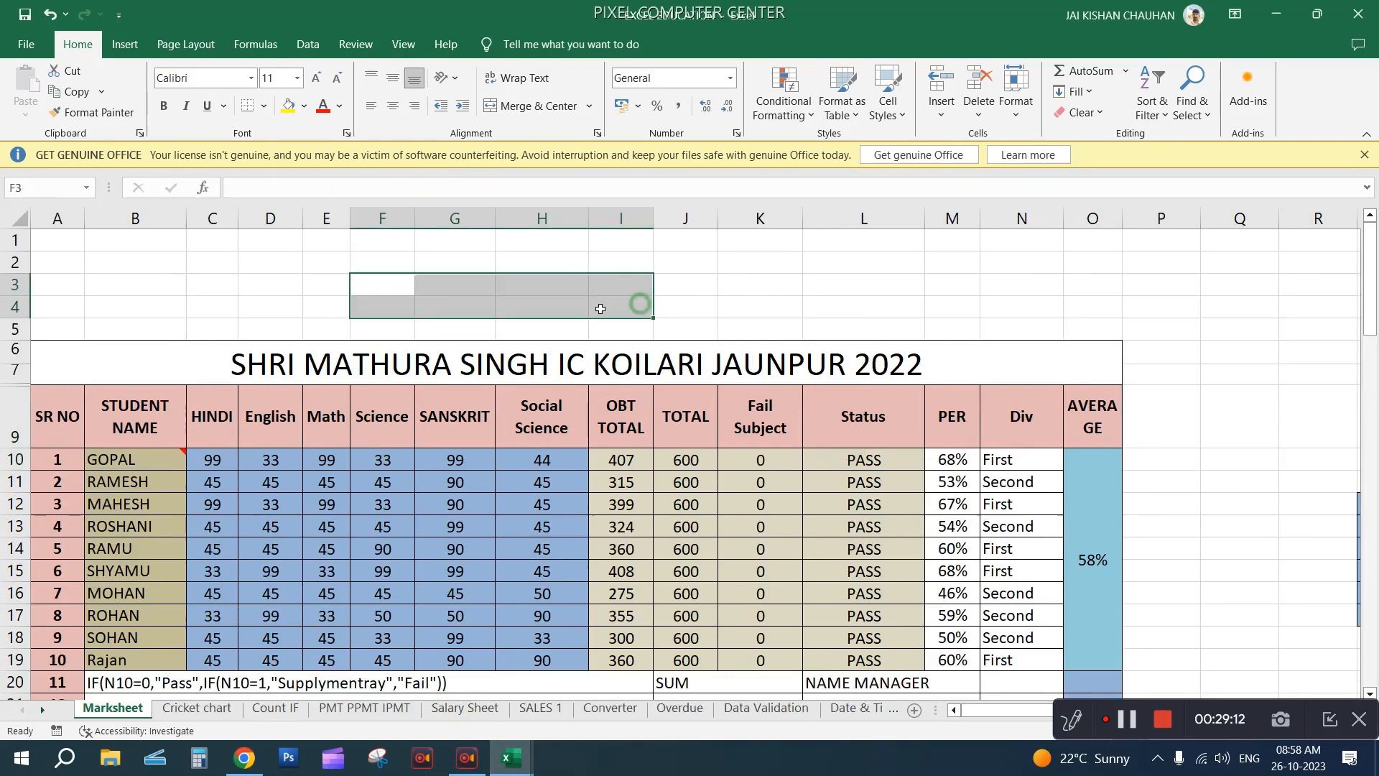
click(304, 105)
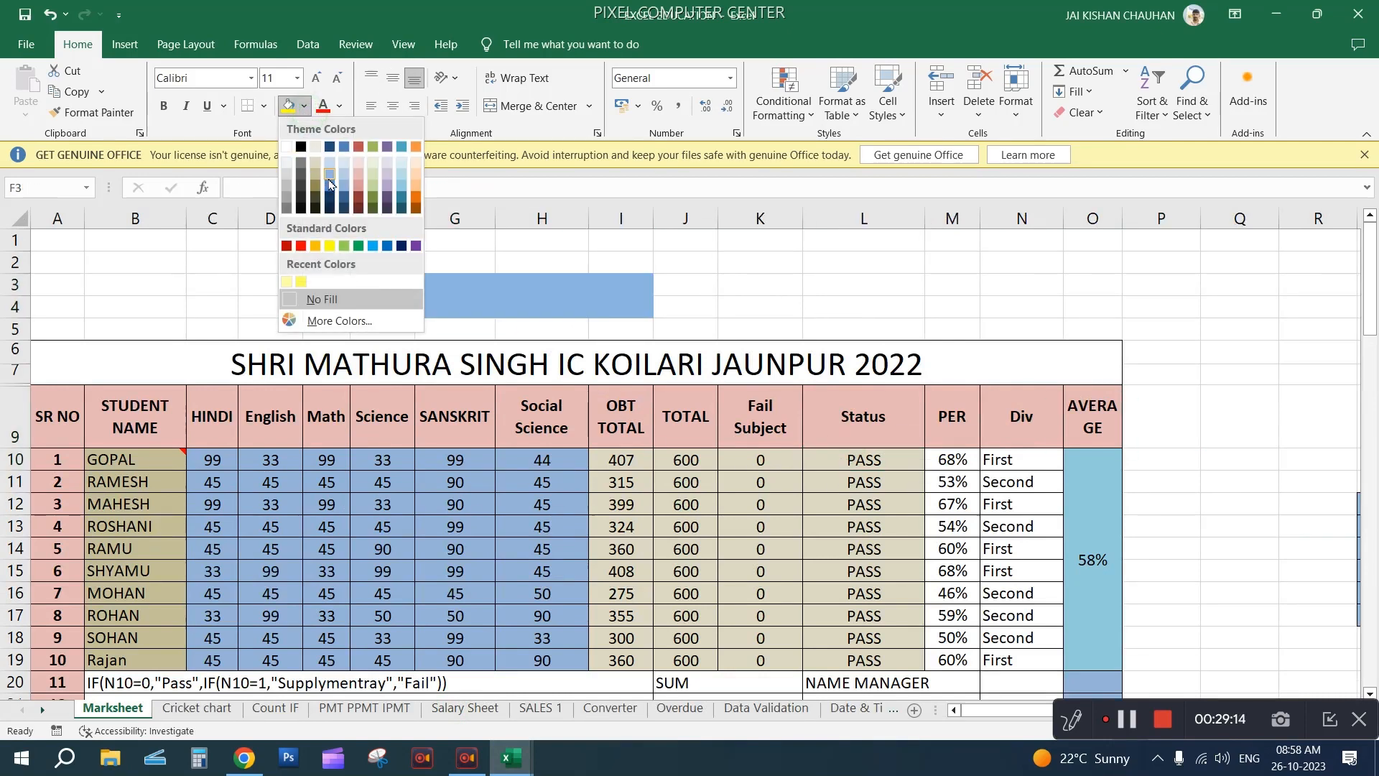
click(329, 185)
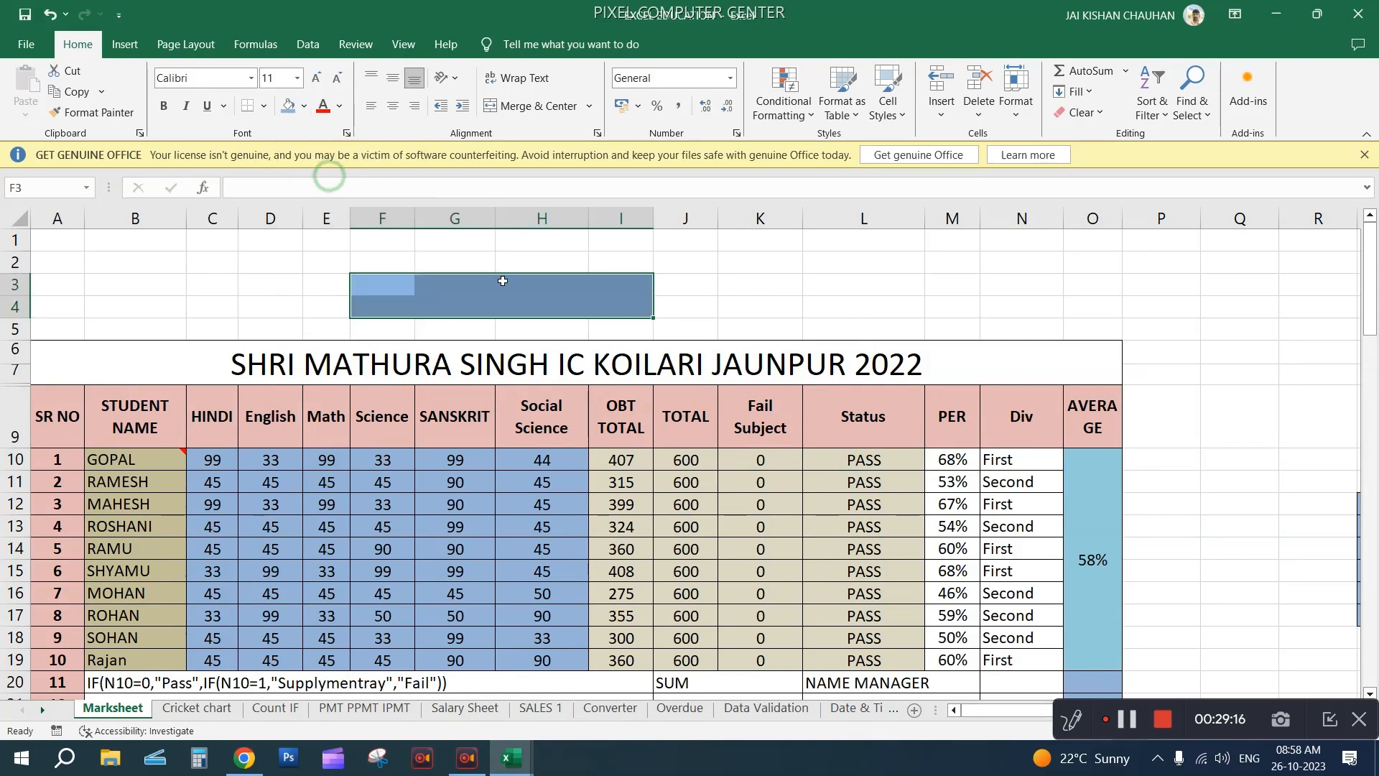
click(722, 310)
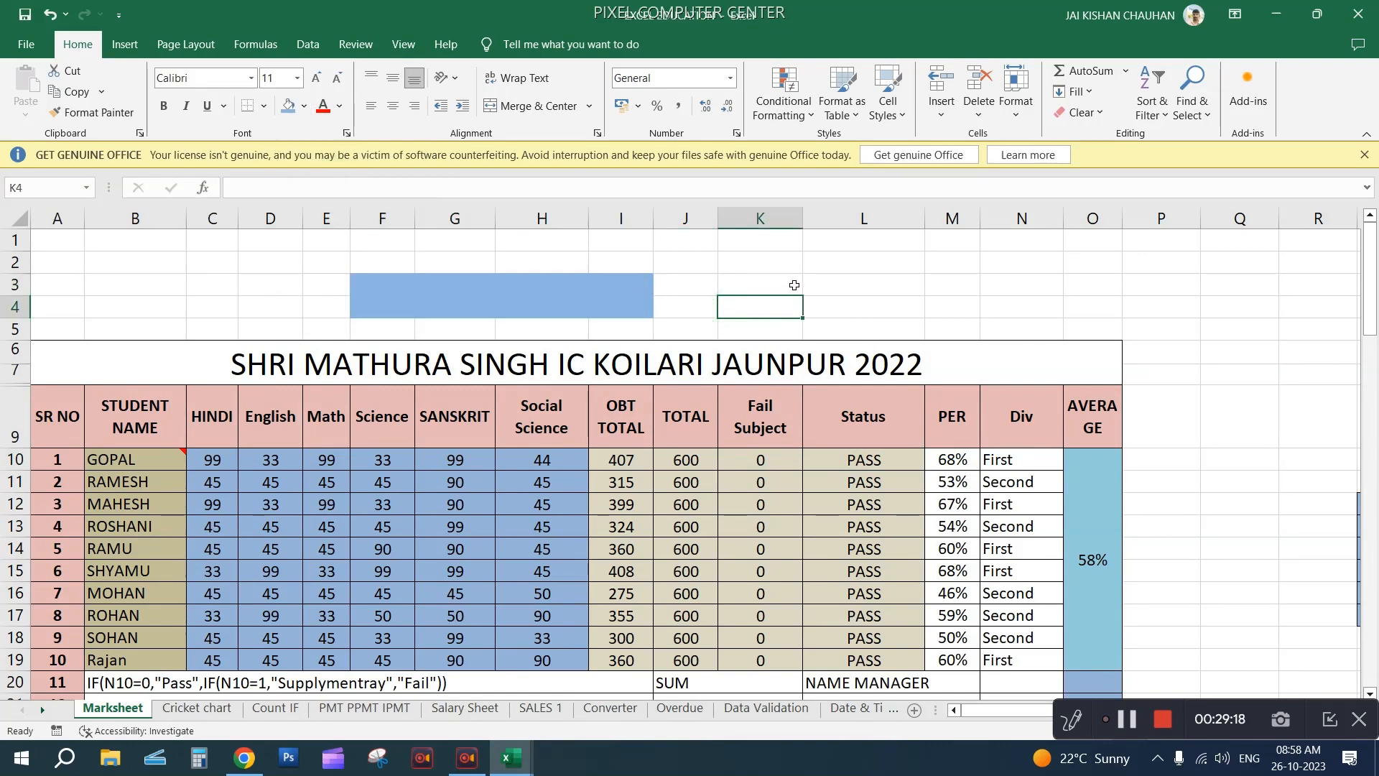
click(1054, 310)
click(1053, 283)
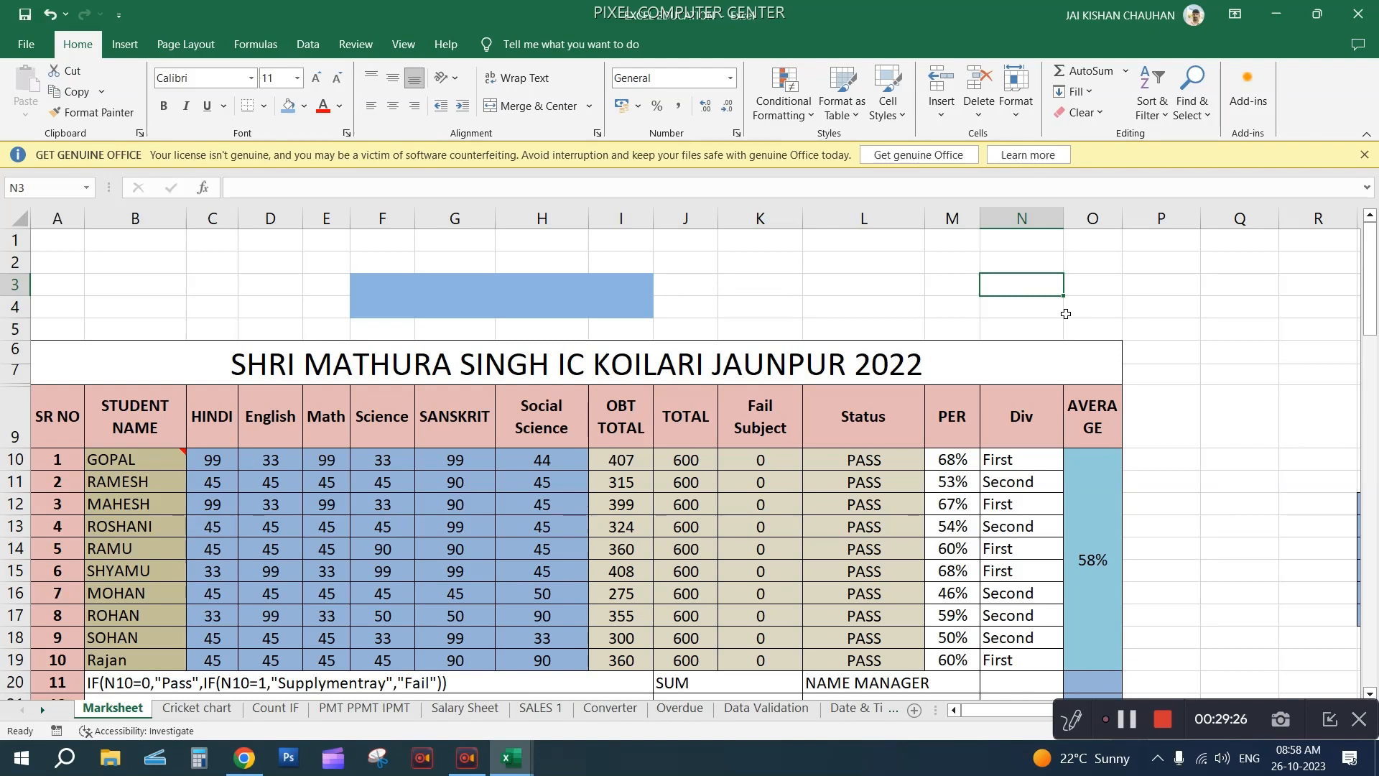
Apply all borders to the light blue range F3:I4
drag(363, 282, 642, 308)
click(263, 106)
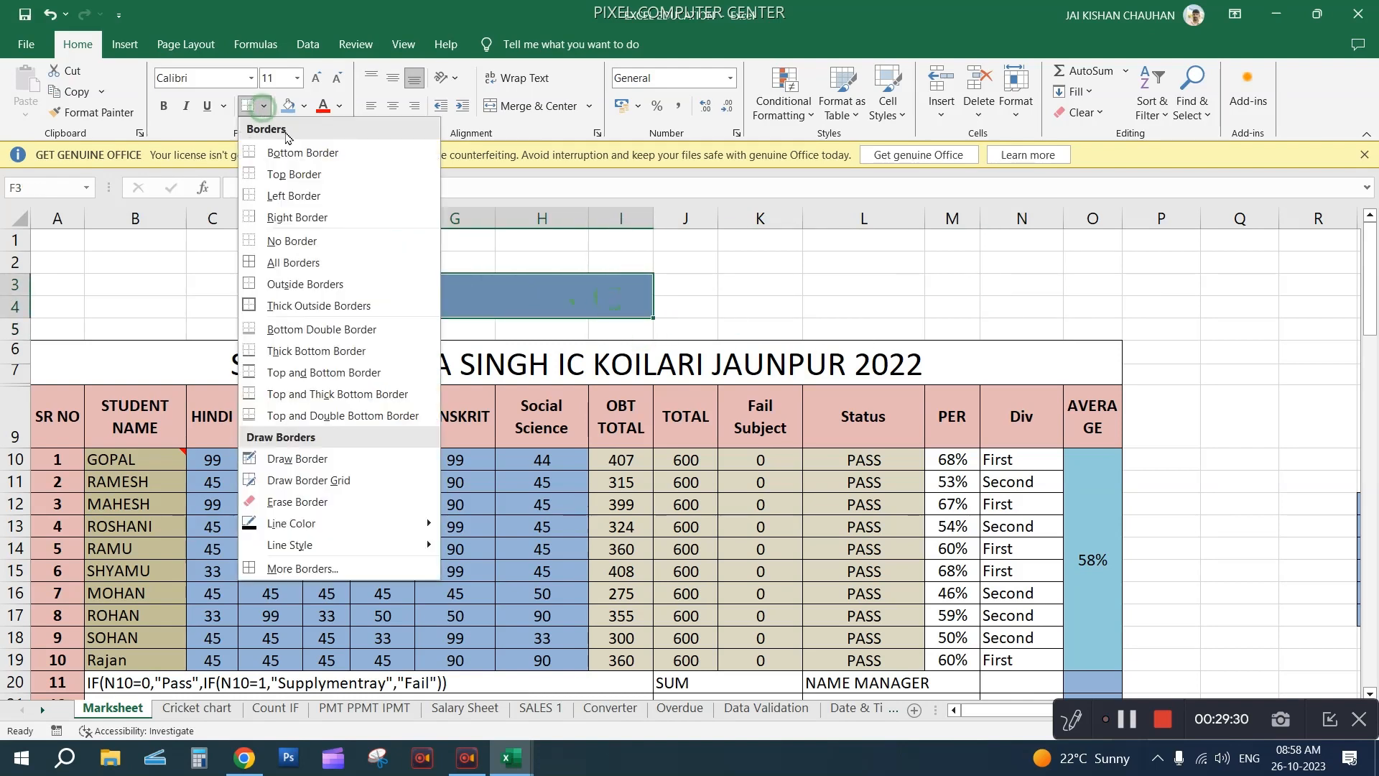
click(266, 263)
Fill the range K2:M4 on the Marksheet sheet with dark olive green
drag(752, 263, 949, 317)
click(305, 105)
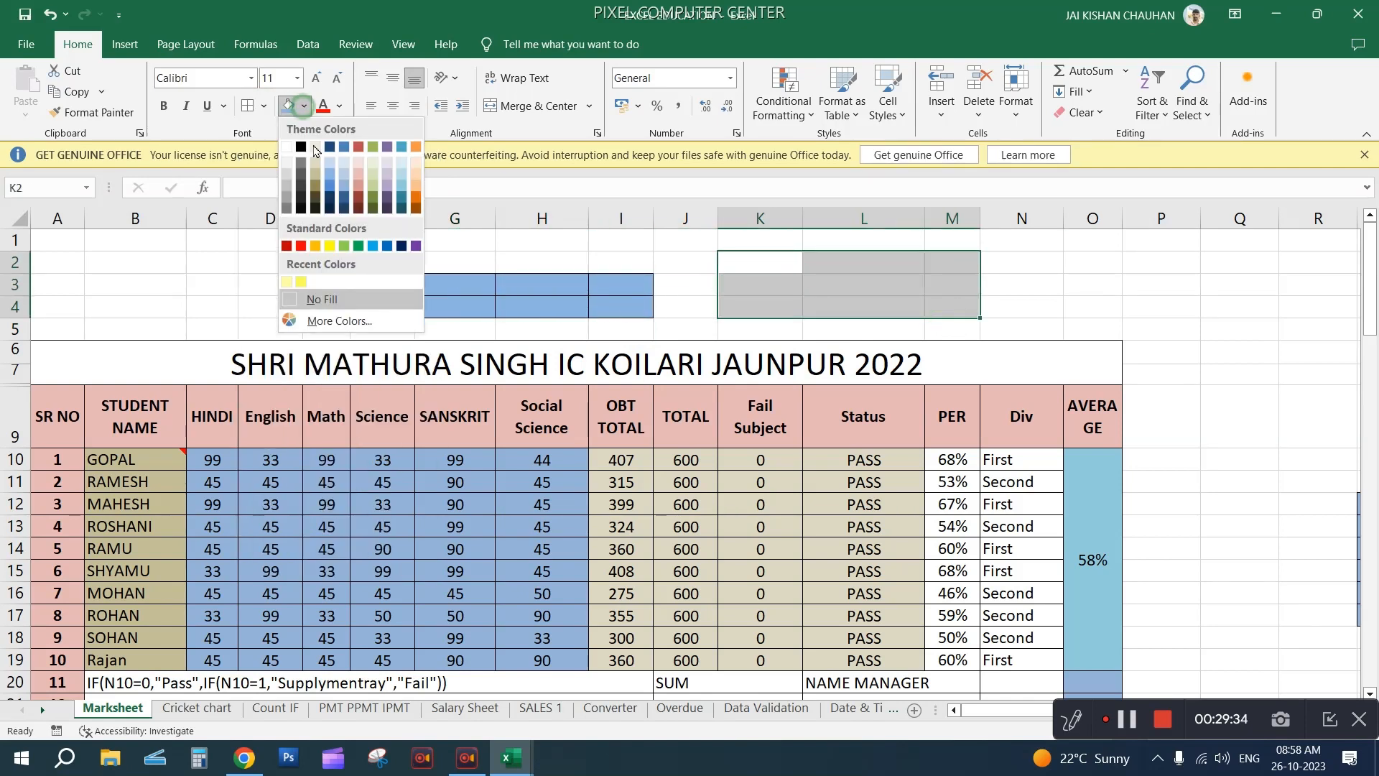
click(373, 201)
click(607, 283)
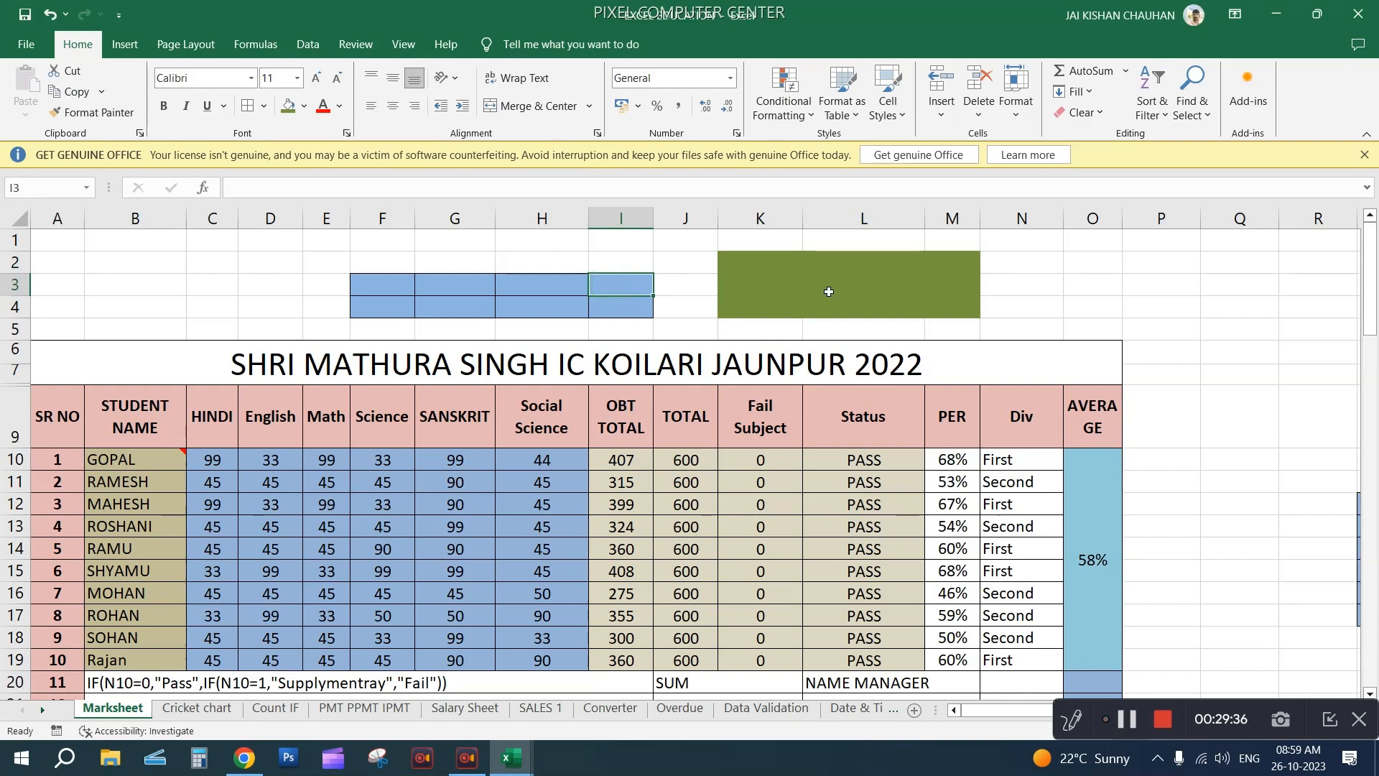
Examine the individual cells of the green-filled range K2:M4 for visible cell boundaries
click(1077, 288)
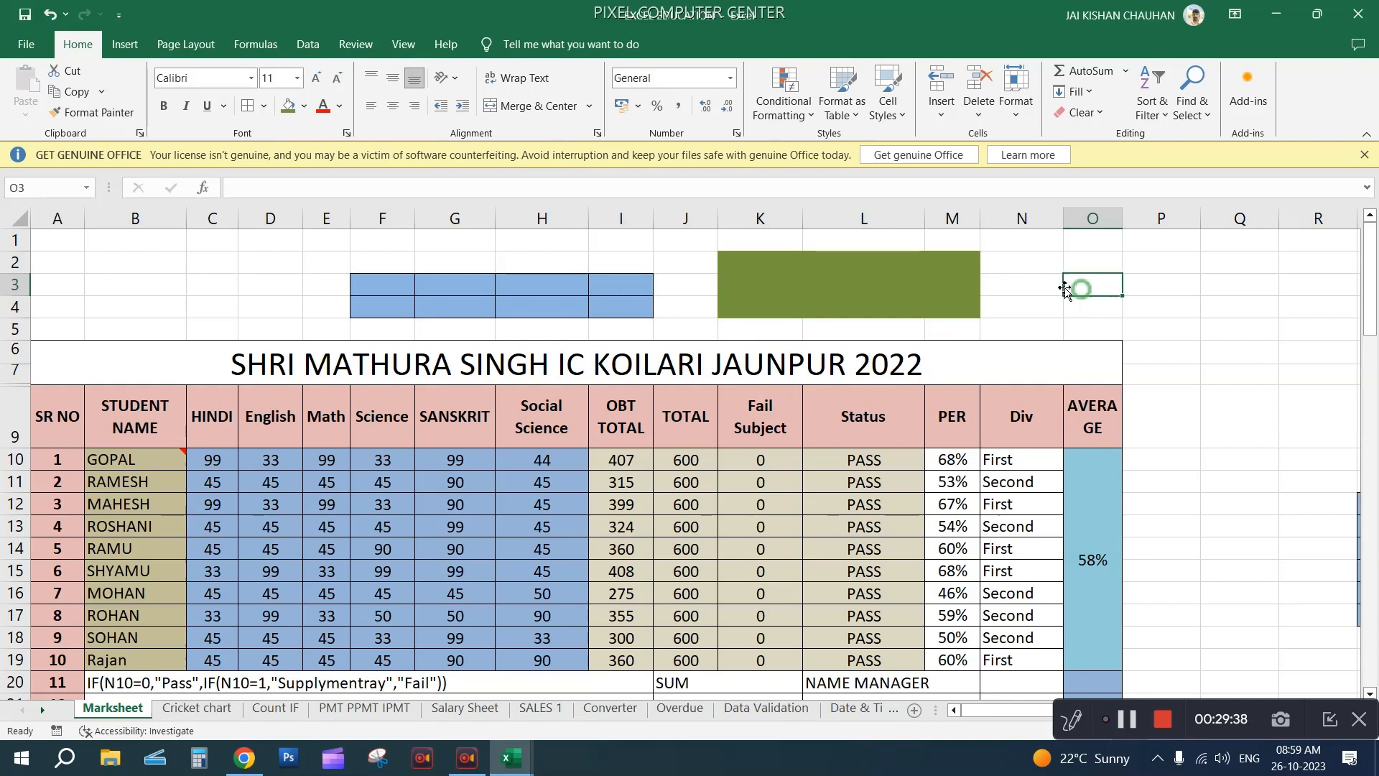
click(937, 278)
click(938, 265)
click(892, 269)
click(887, 299)
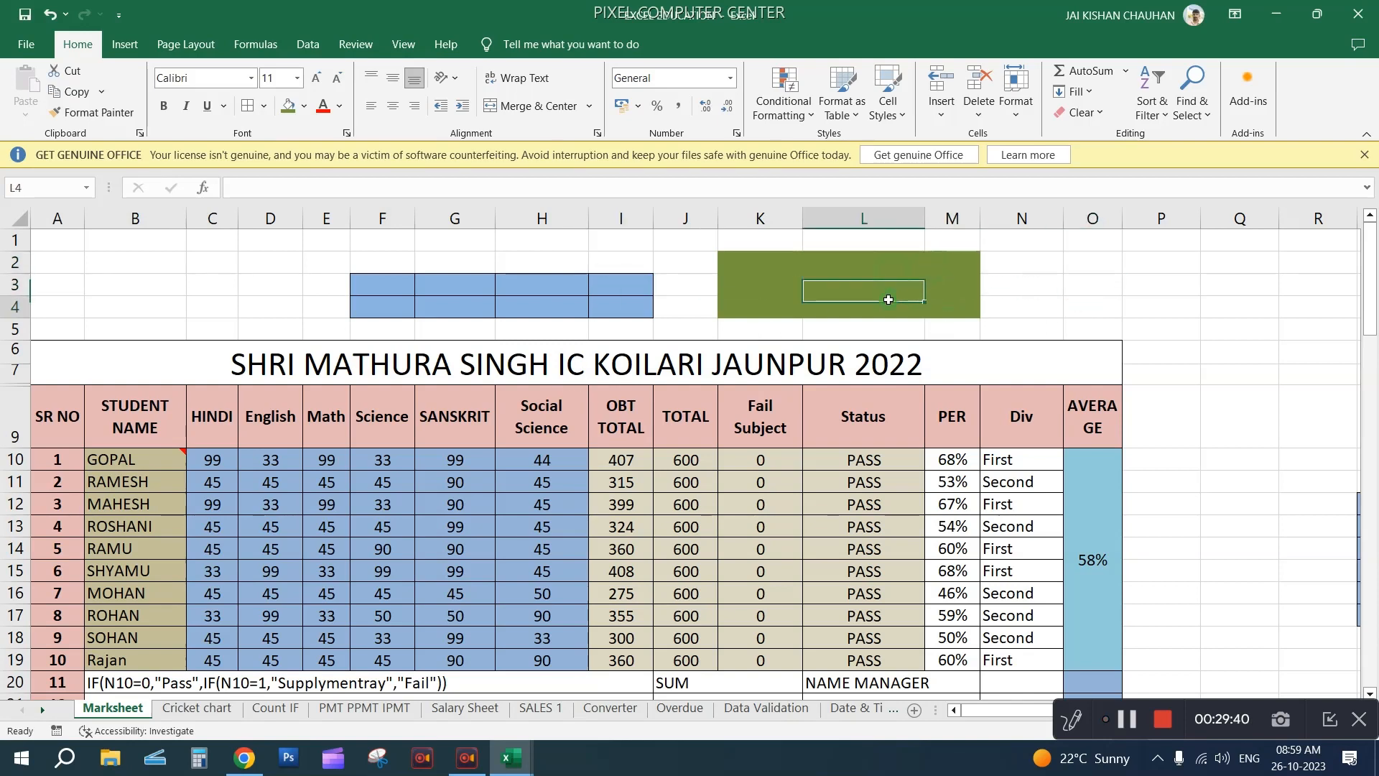
click(944, 311)
click(946, 284)
click(944, 266)
click(891, 268)
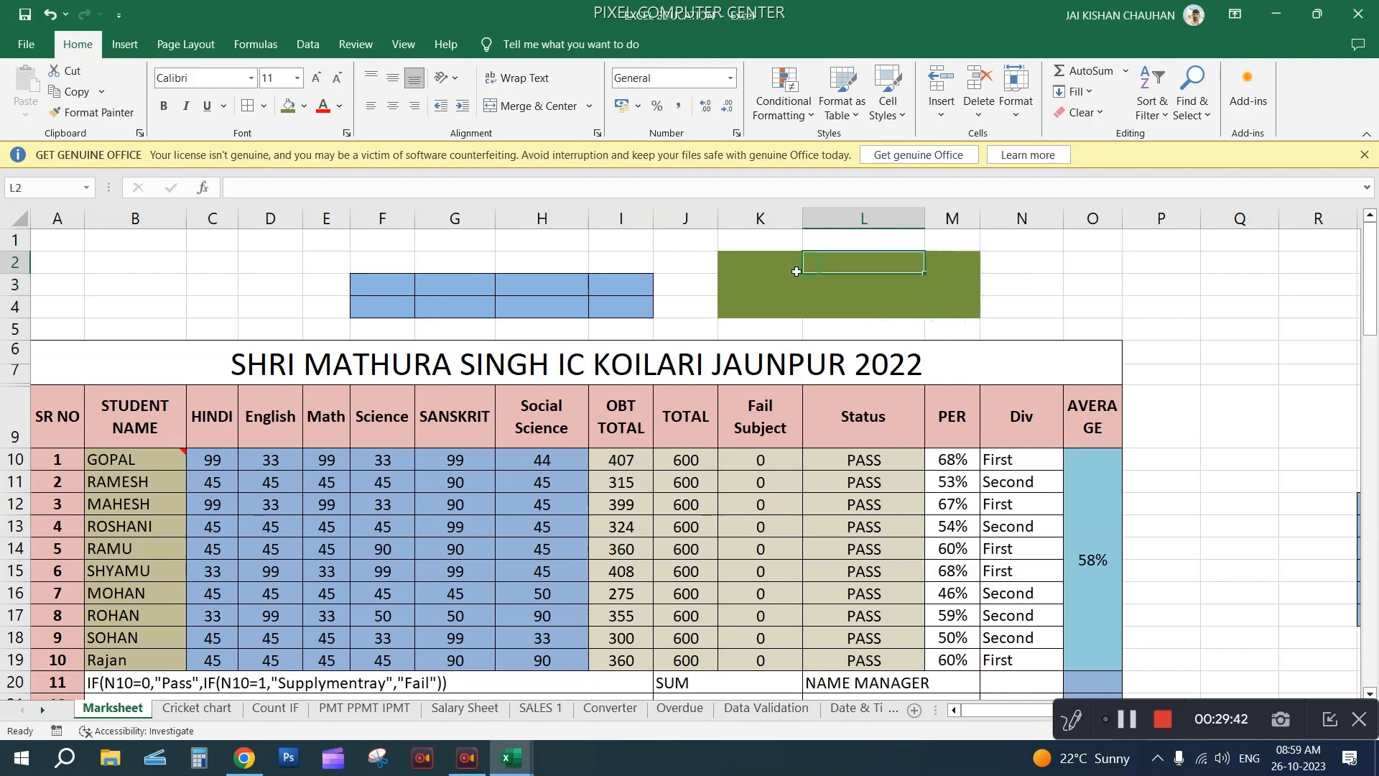
click(768, 267)
click(744, 291)
click(751, 308)
click(837, 307)
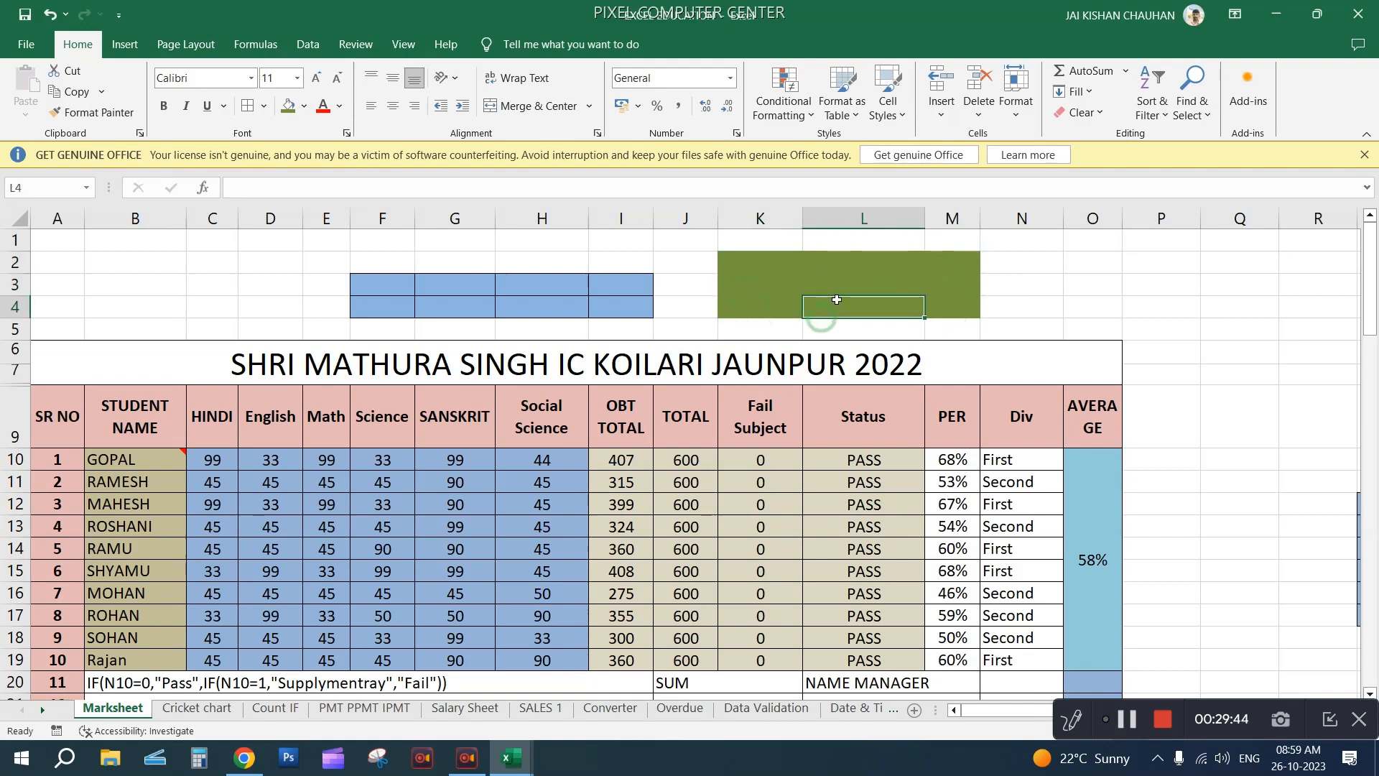
click(838, 287)
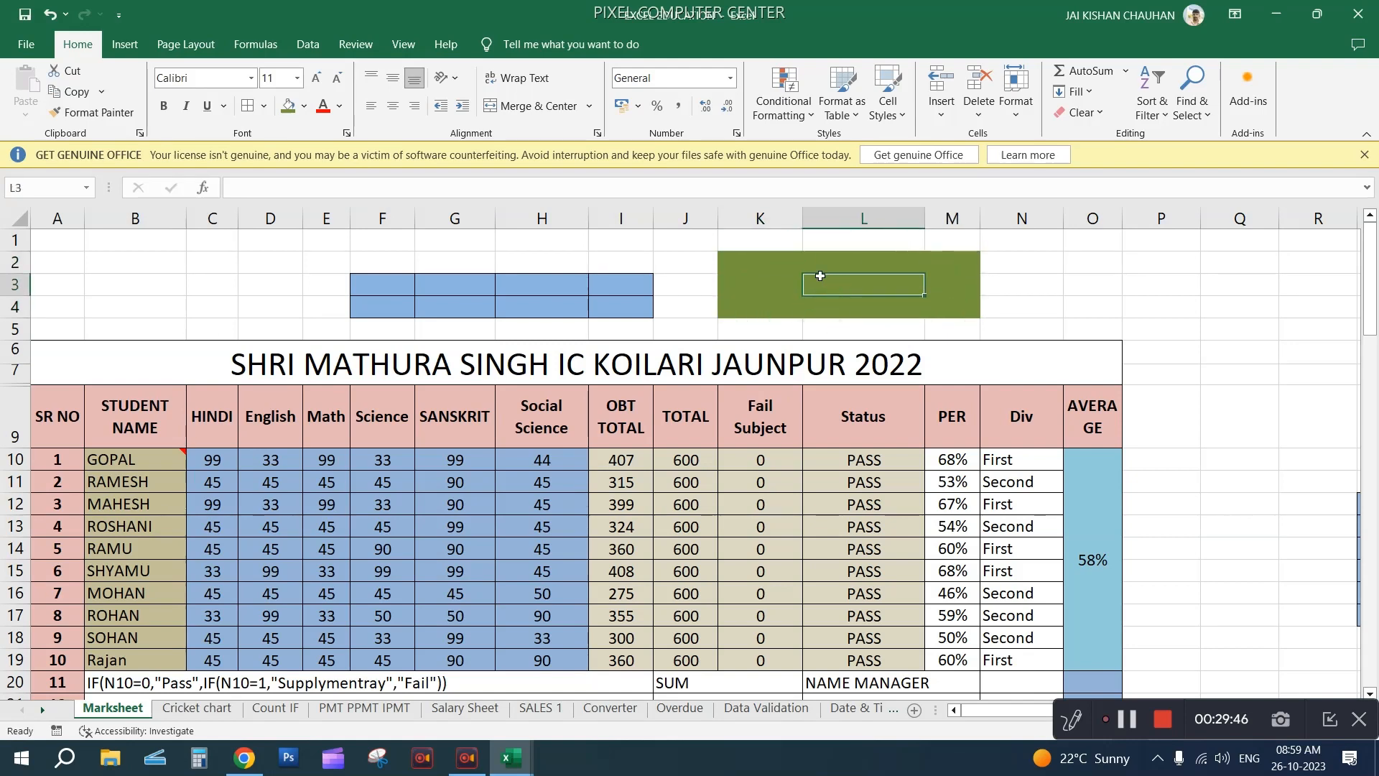
Clear the contents of the result range I10:O19, from the OBT TOTAL column through the AVERAGE column
click(806, 336)
scroll(738, 345, down, 2)
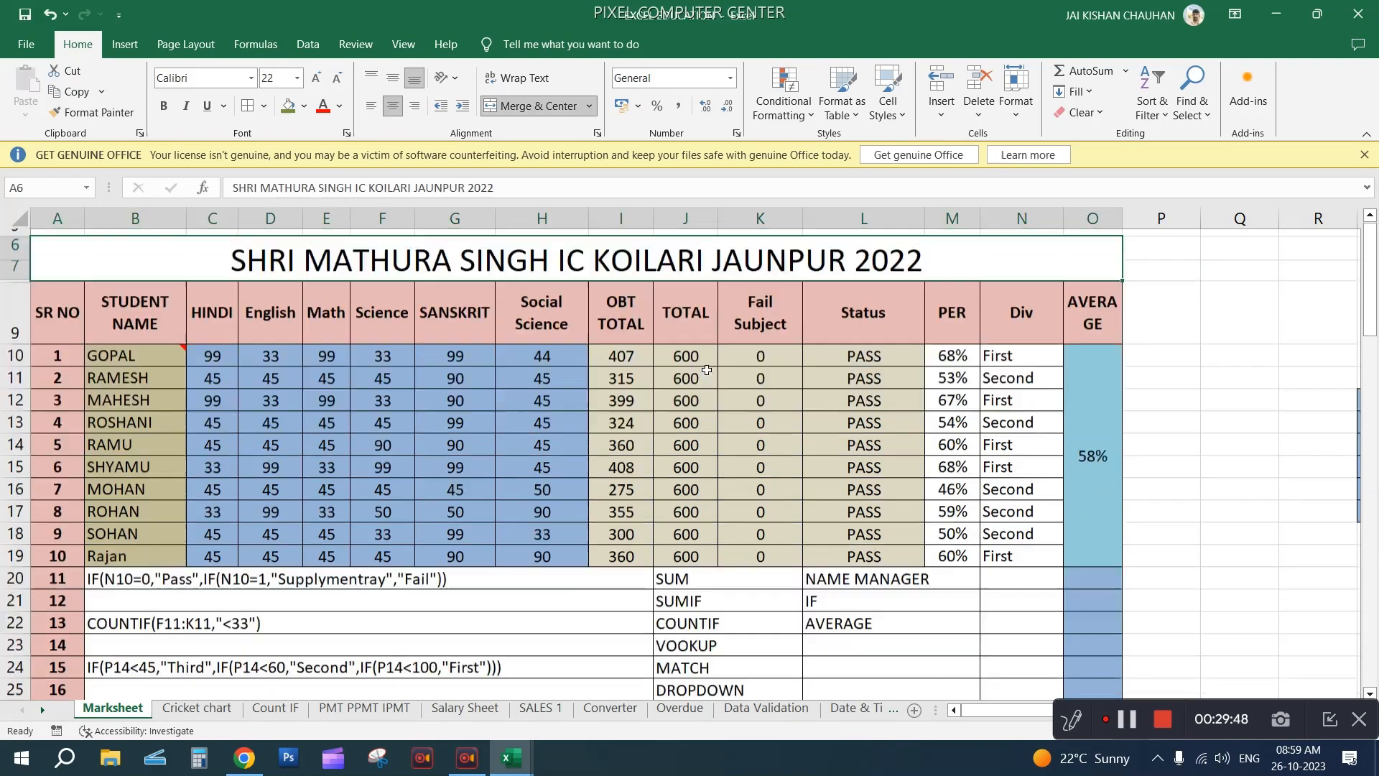
scroll(407, 488, up, 2)
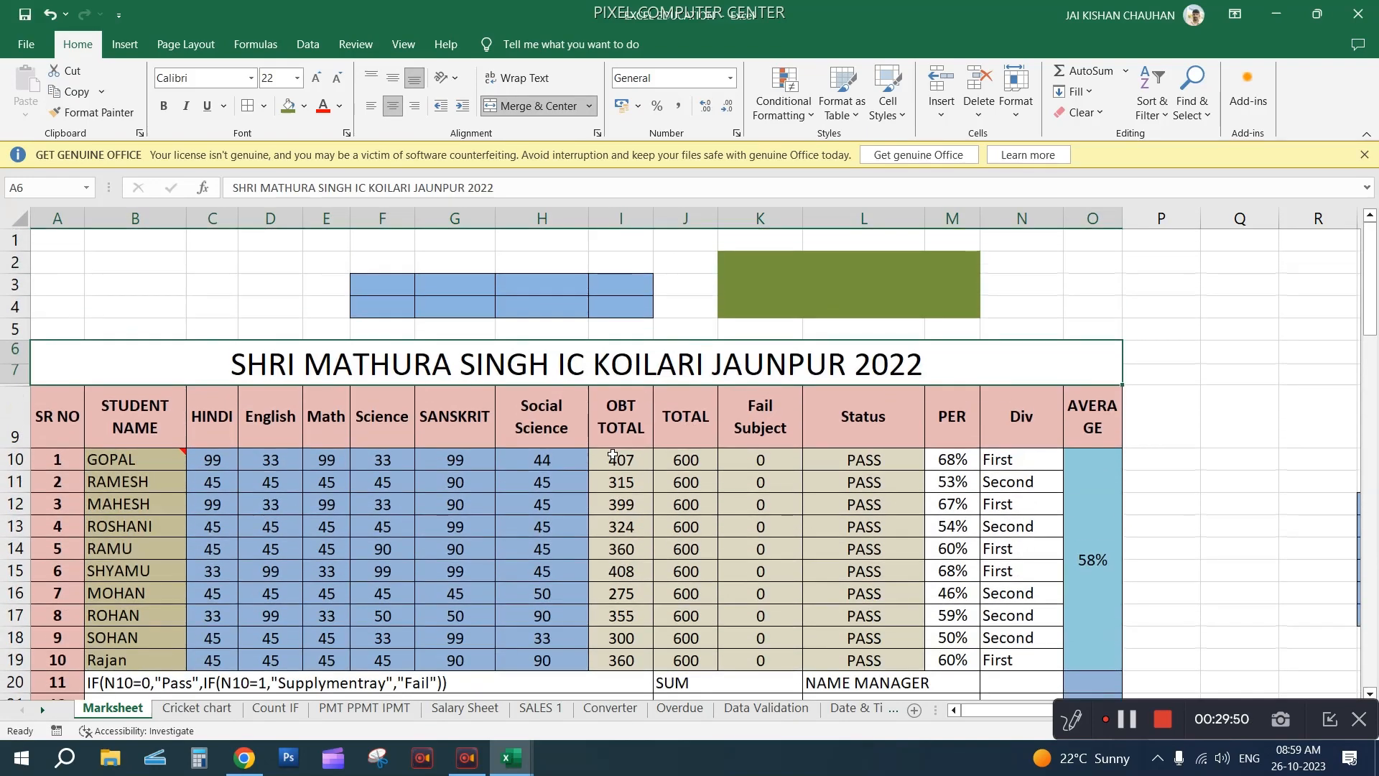
drag(612, 456, 1077, 656)
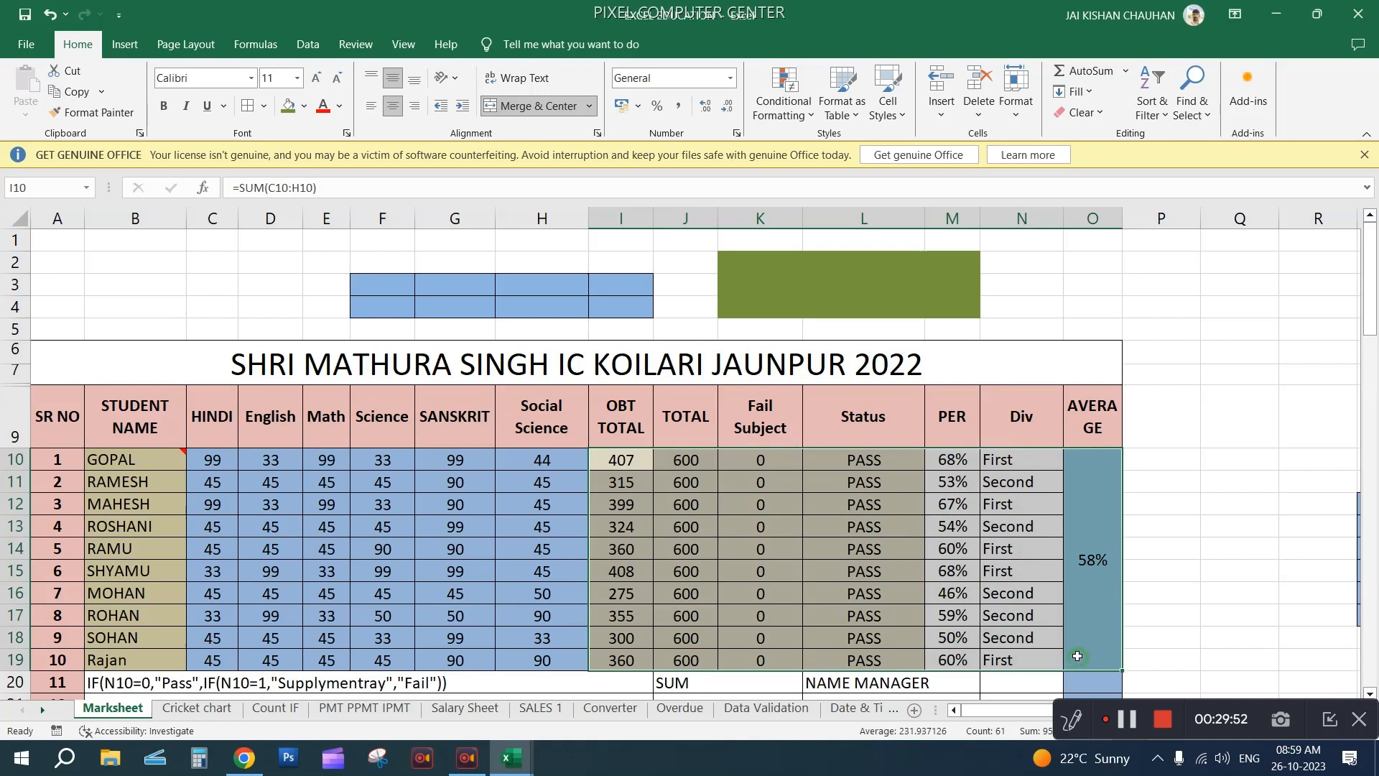
key(Delete)
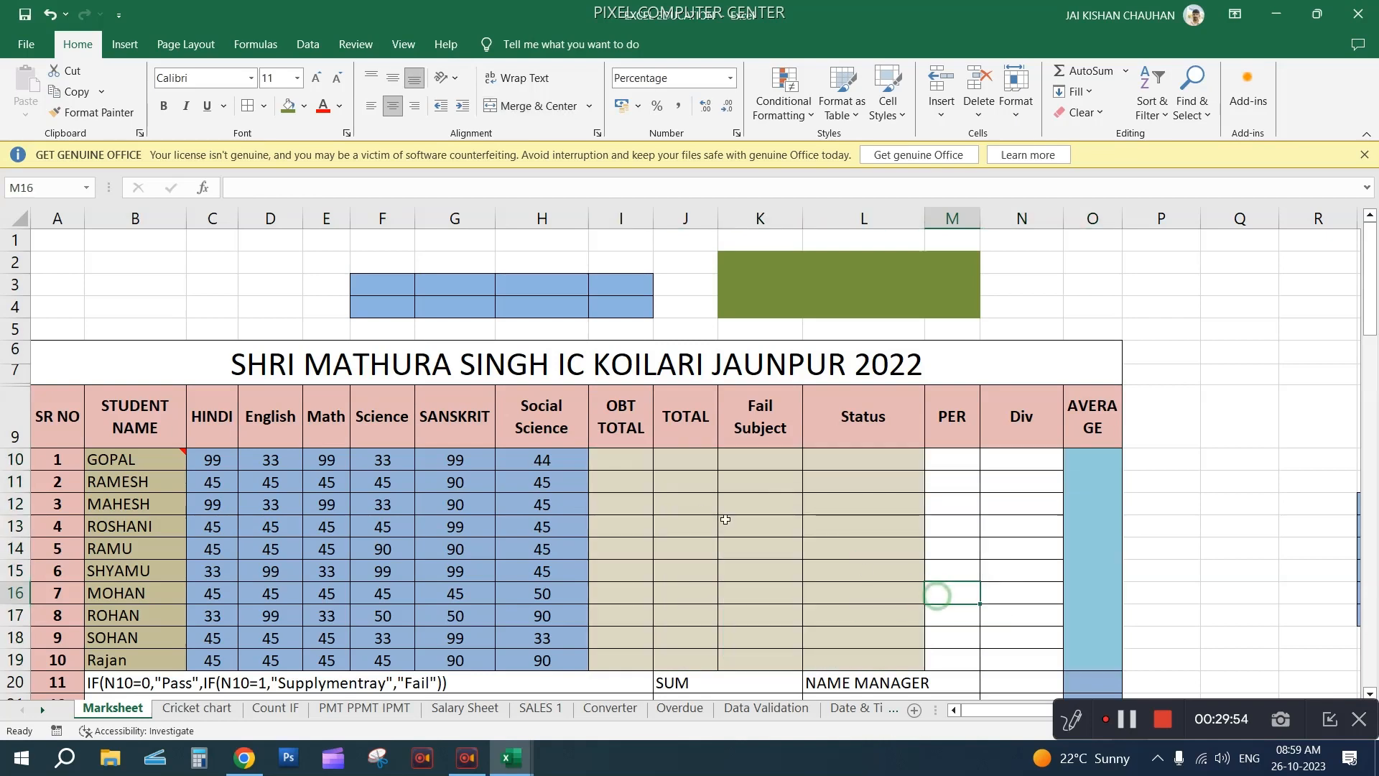
click(604, 456)
scroll(657, 460, down, 2)
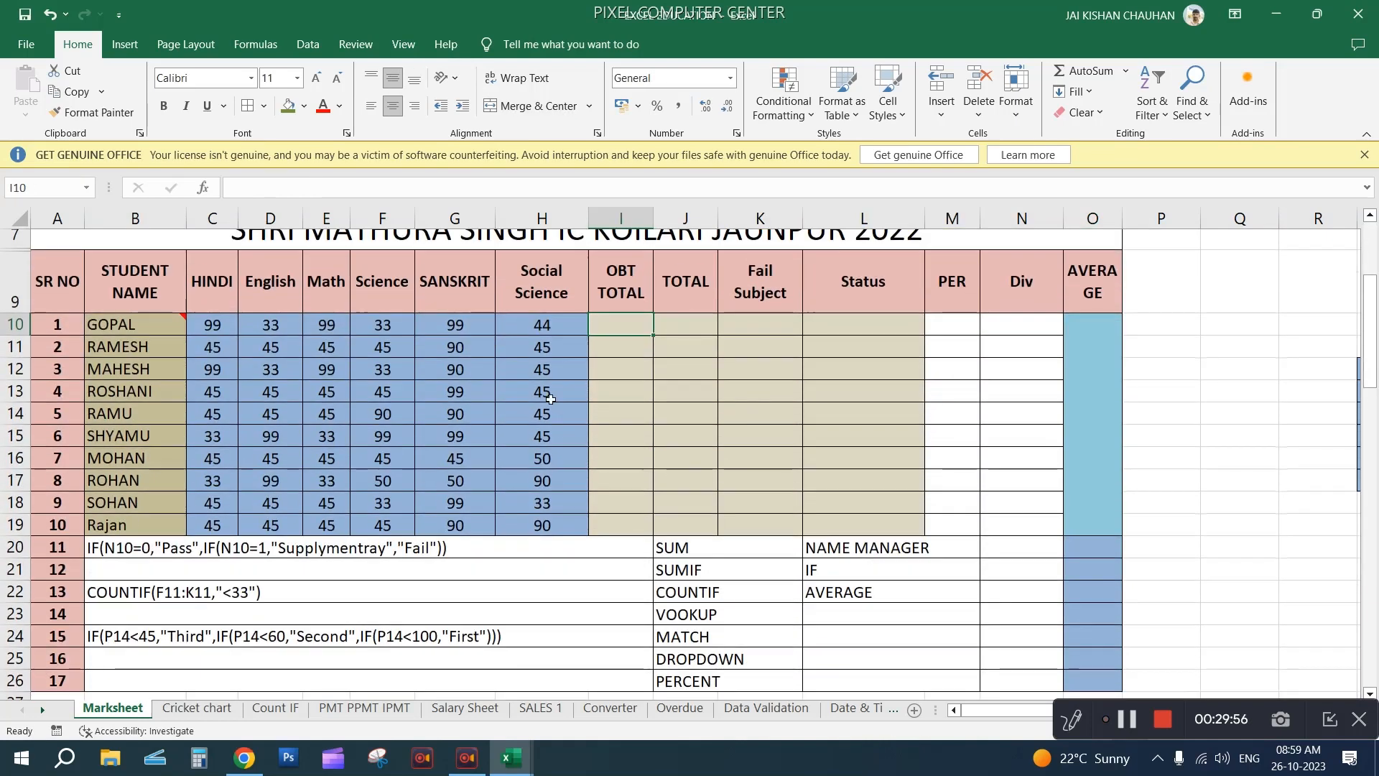
click(619, 370)
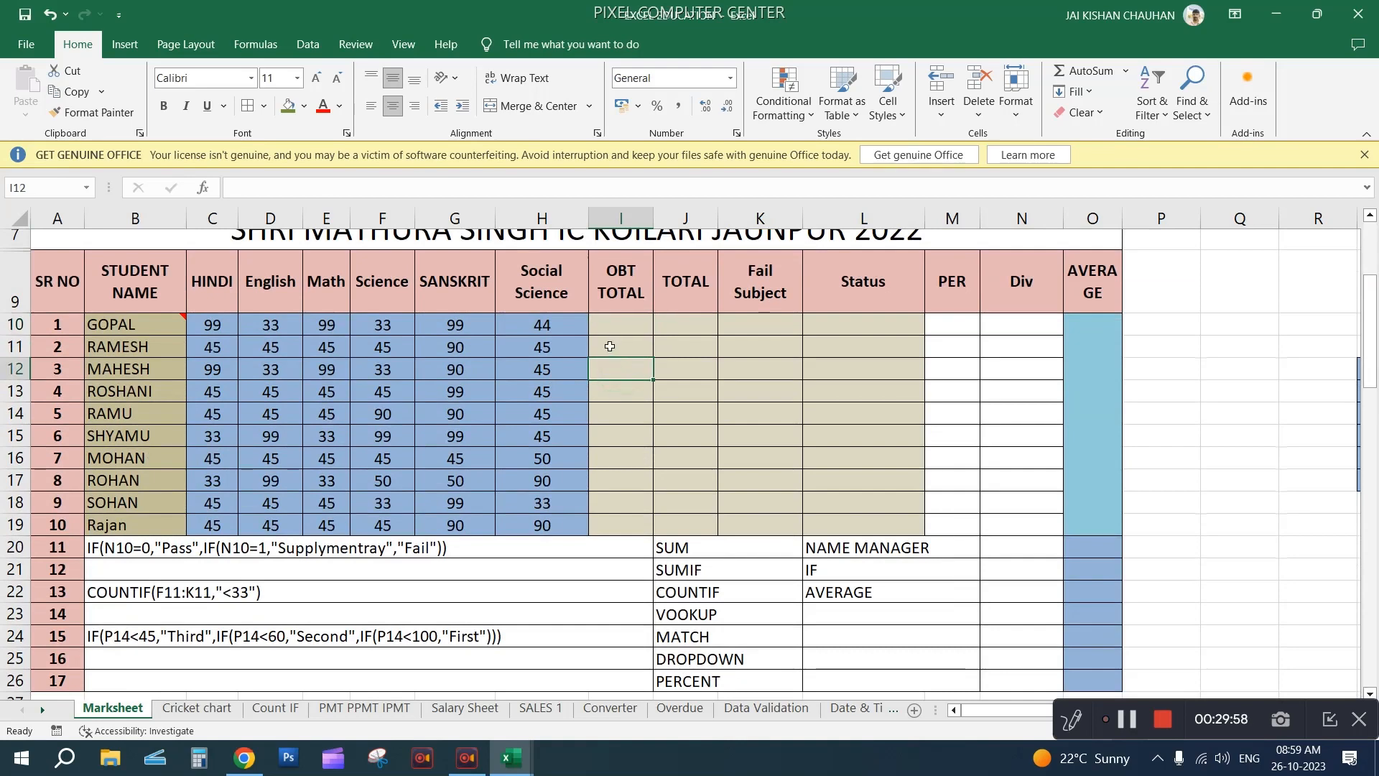
click(616, 329)
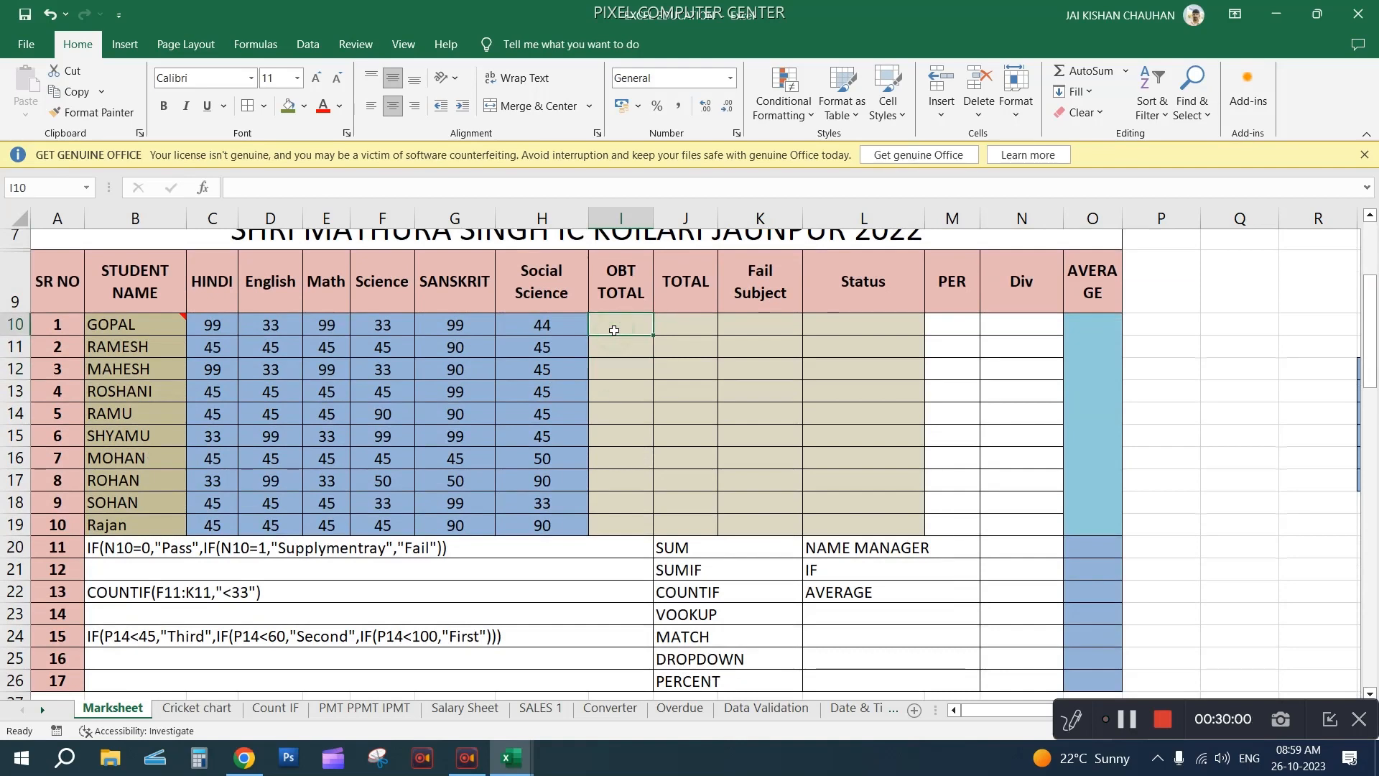
text(=)
key(Escape)
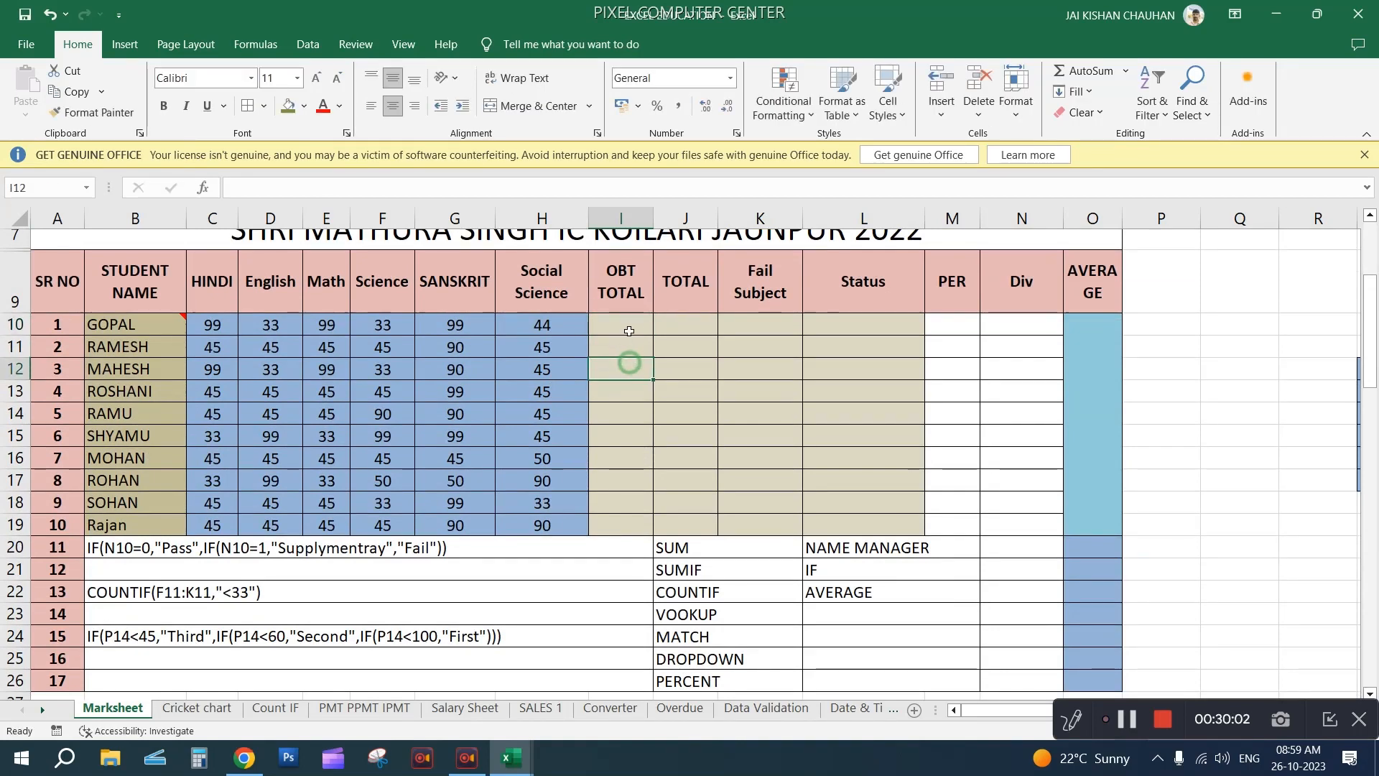
Enter the formula =C10+D10+E10+F10+G10+H10 in I10 to add up the first student's marks for all six subjects
click(265, 185)
text(=)
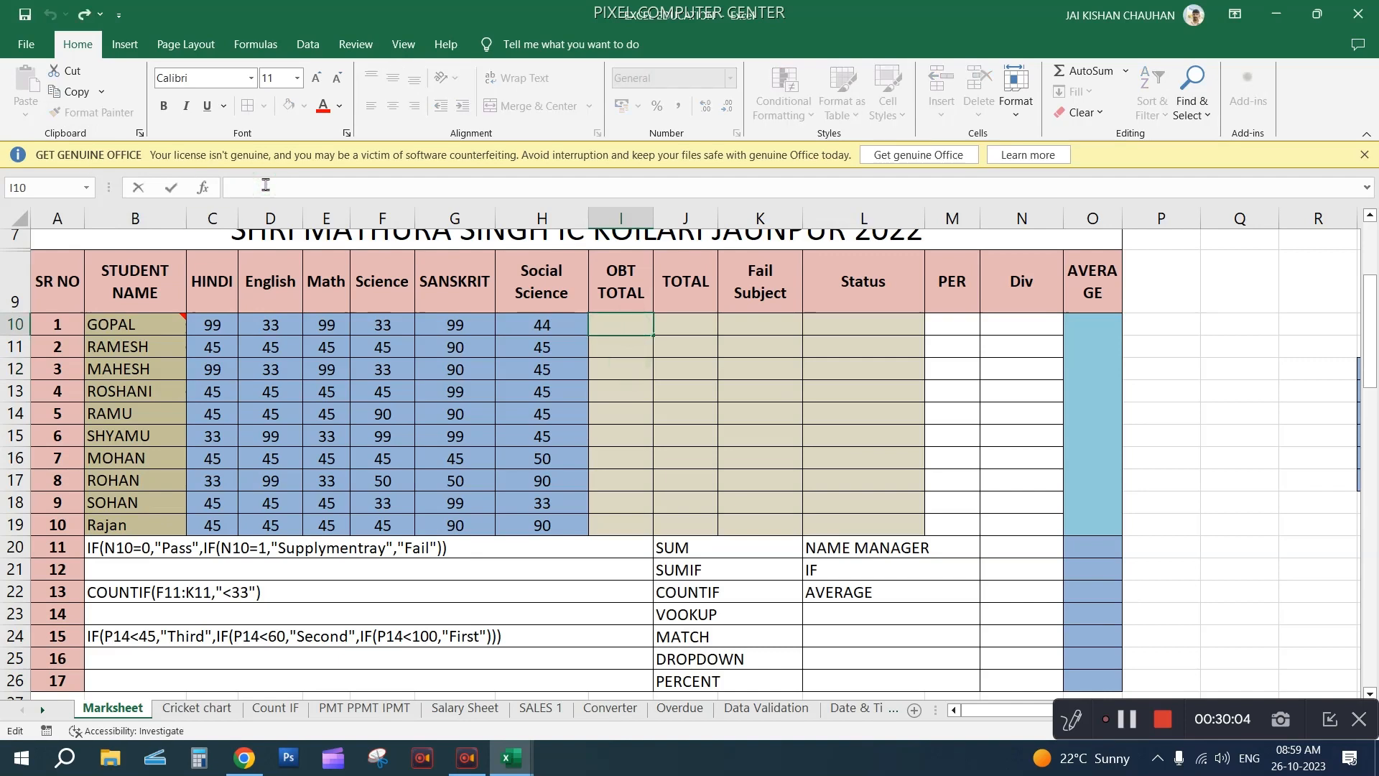
click(209, 323)
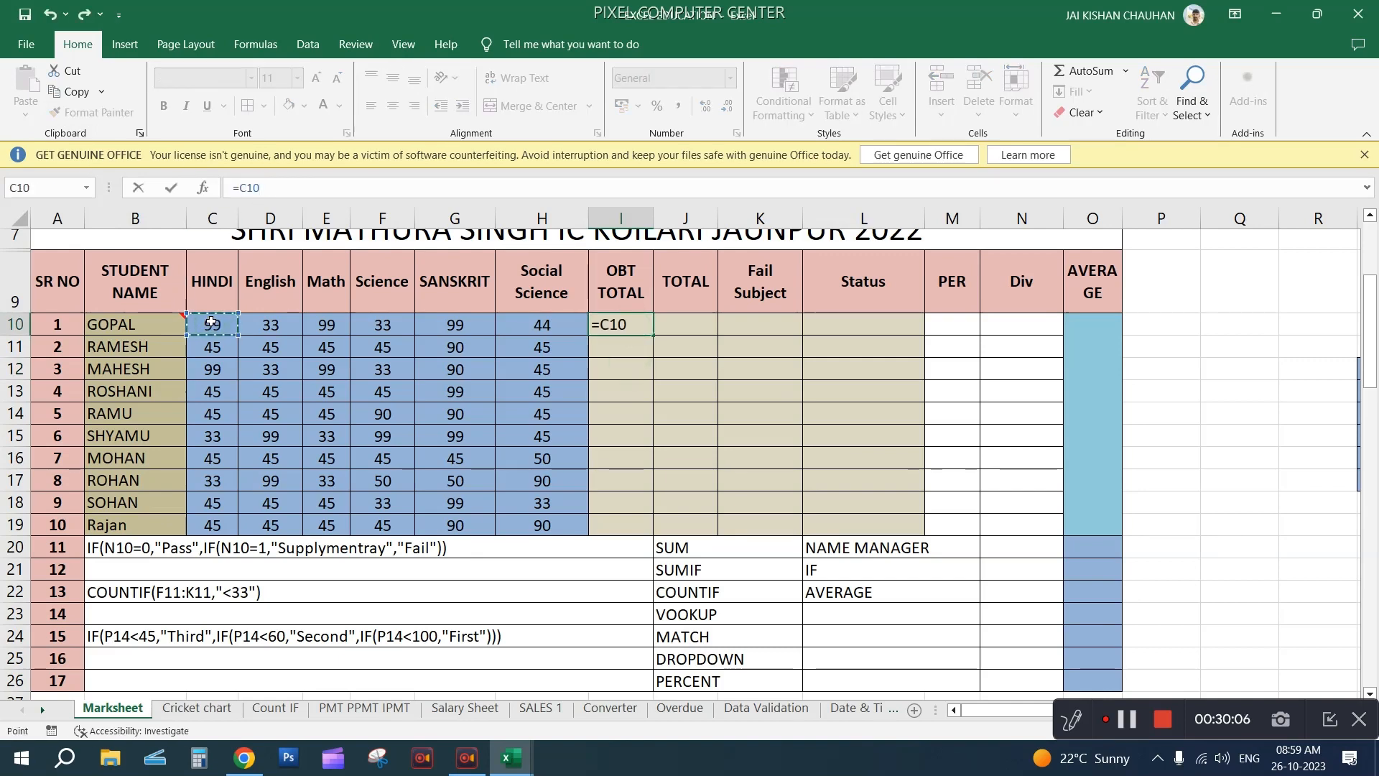
text(+)
click(270, 326)
text(+)
click(368, 324)
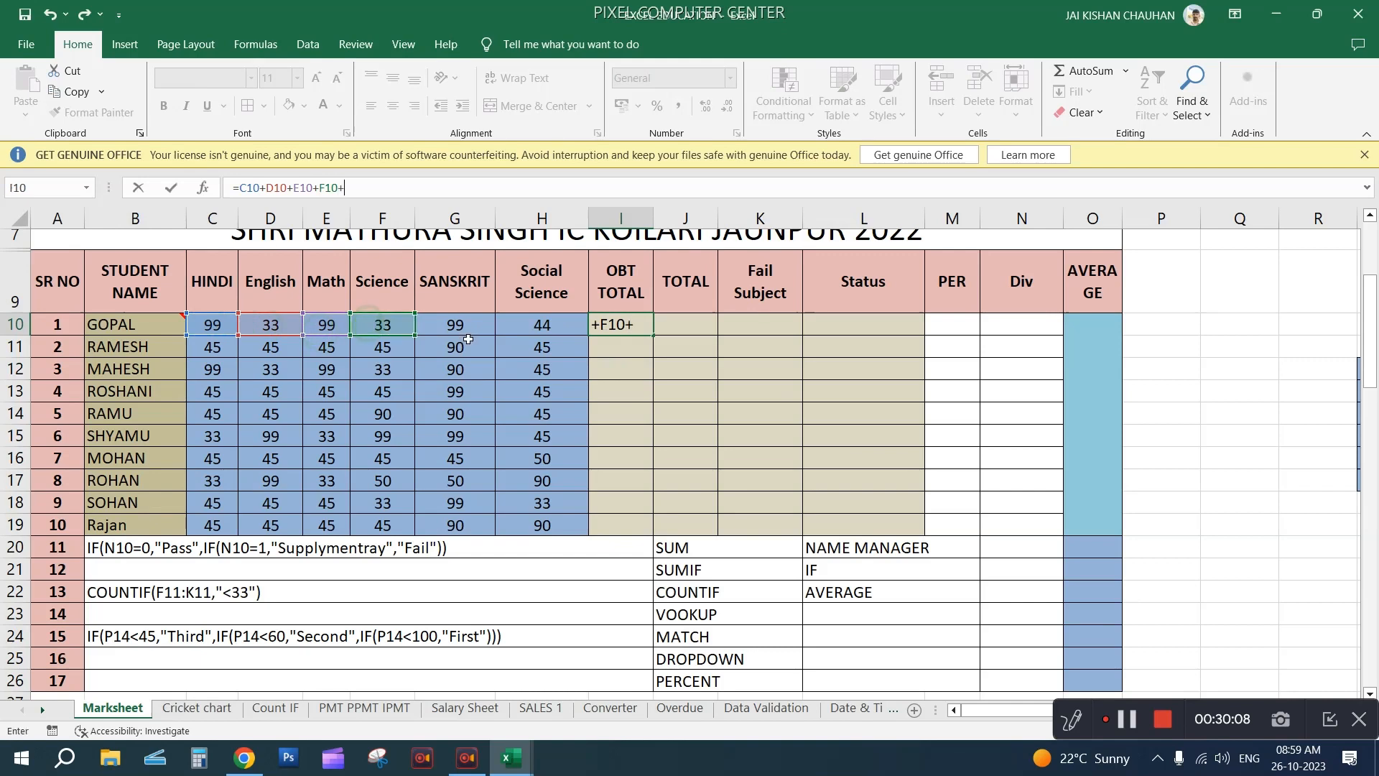
text(+)
click(463, 324)
text(+)
click(531, 324)
text(+)
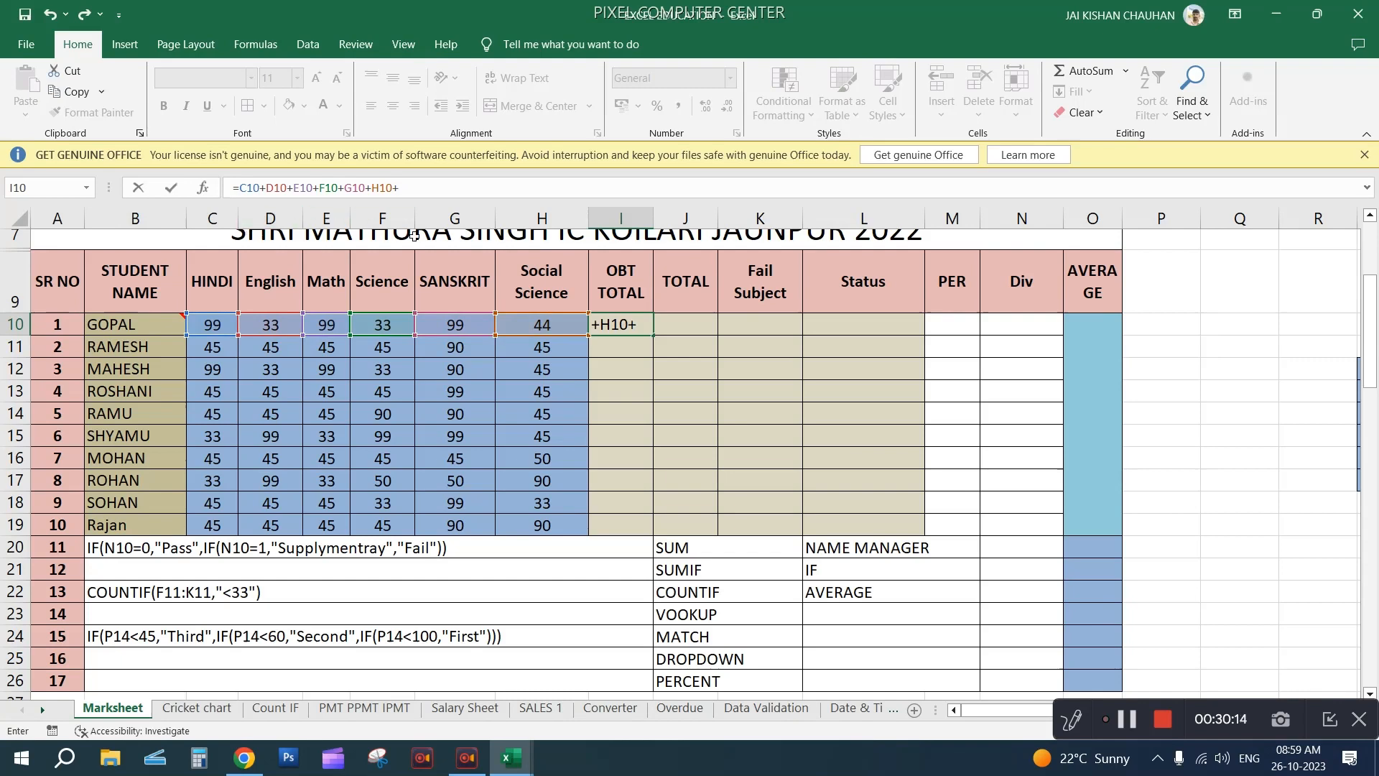
key(Return)
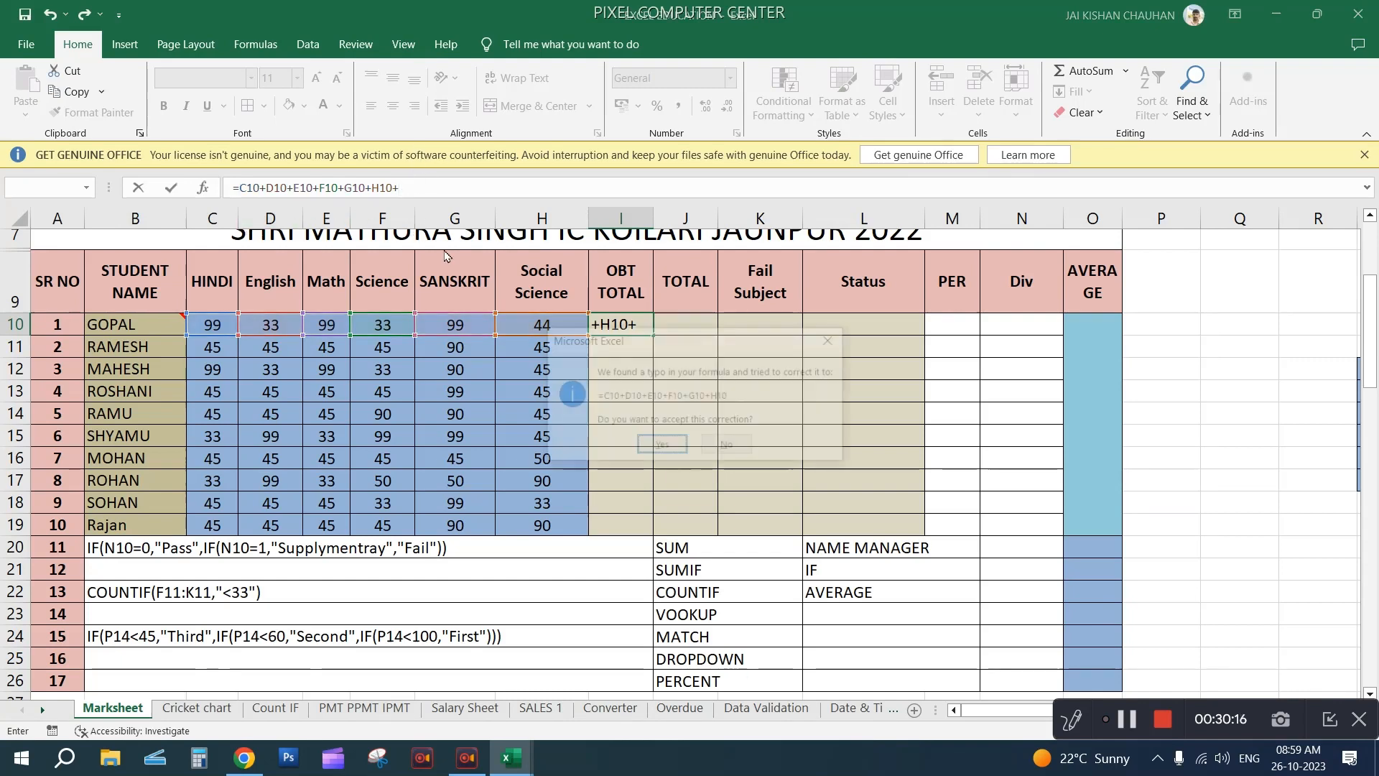
click(662, 444)
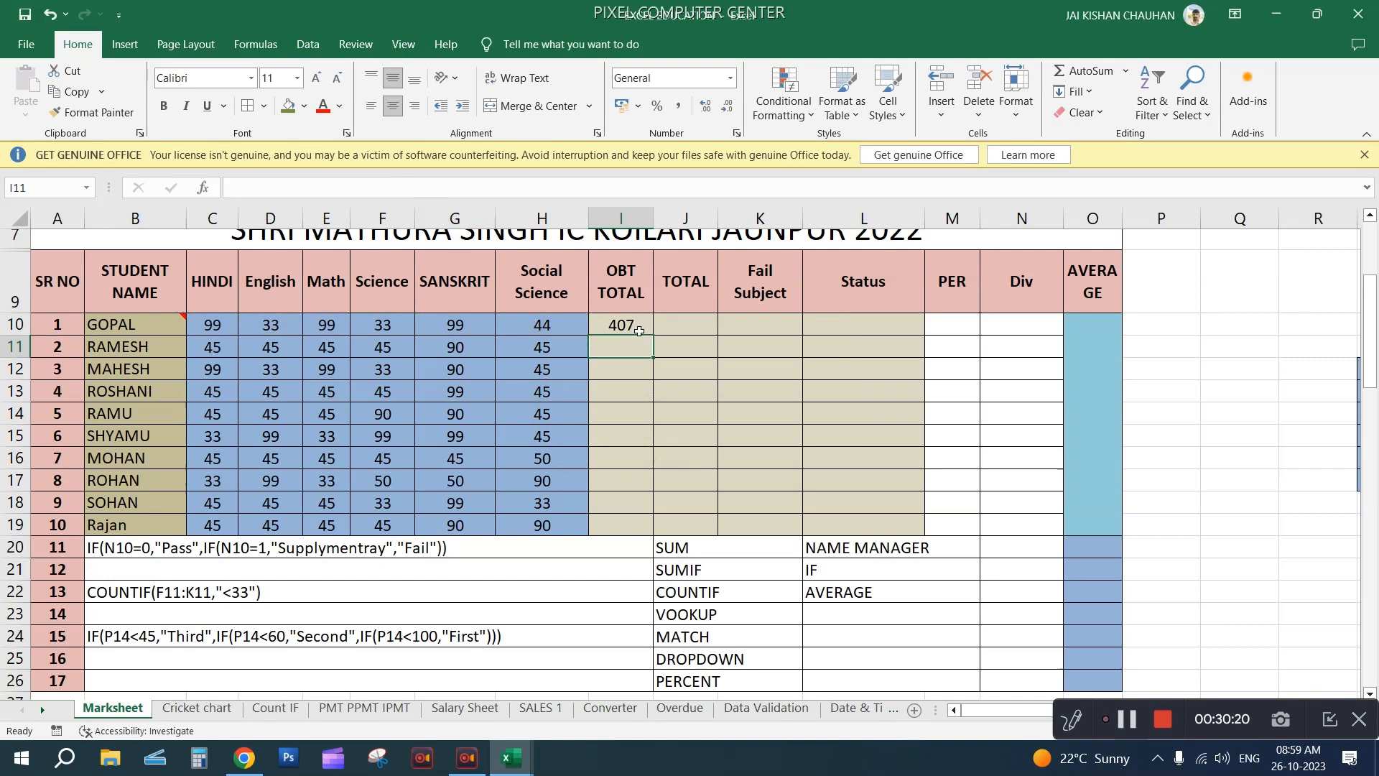
Enter 600 as the first student's TOTAL in J10 and fill it down to J19
click(676, 328)
text(6)
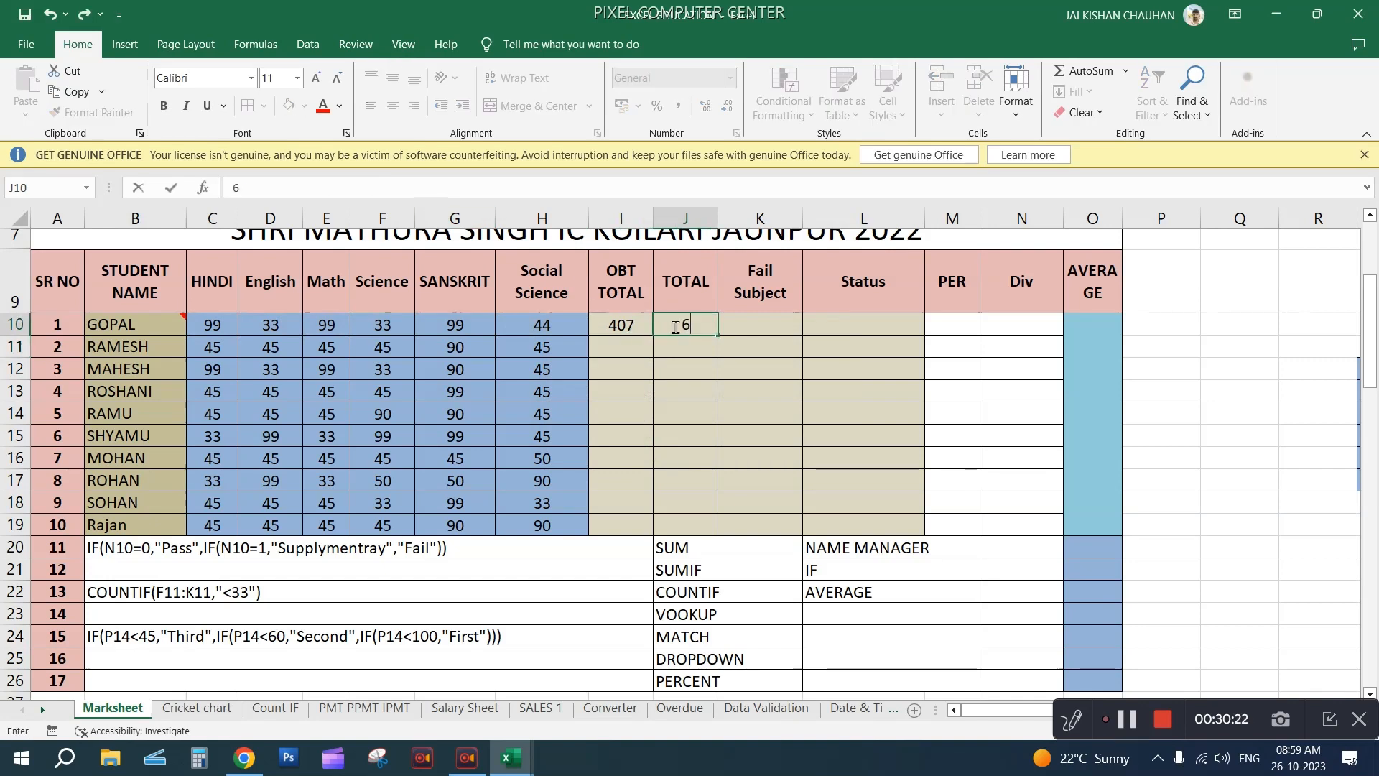
text(00)
key(Return)
click(676, 328)
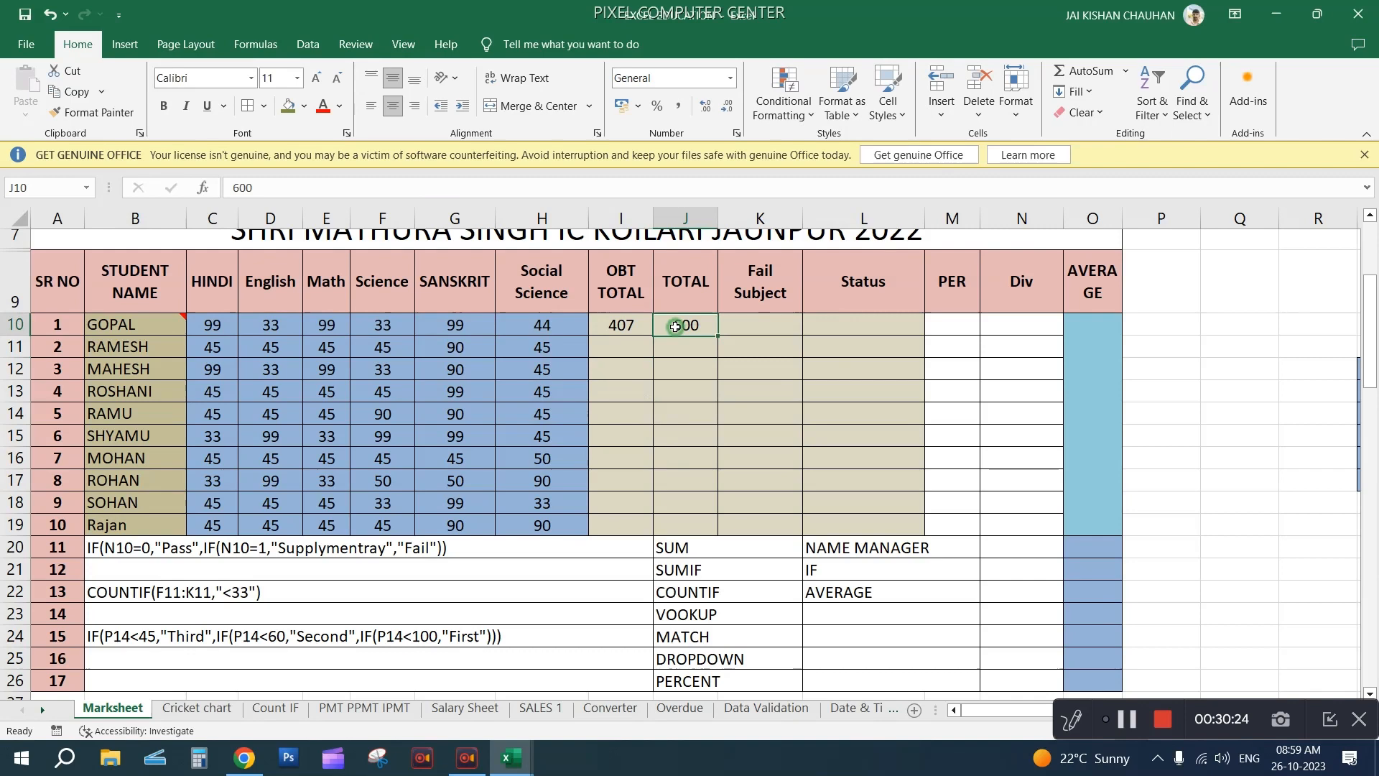
click(715, 341)
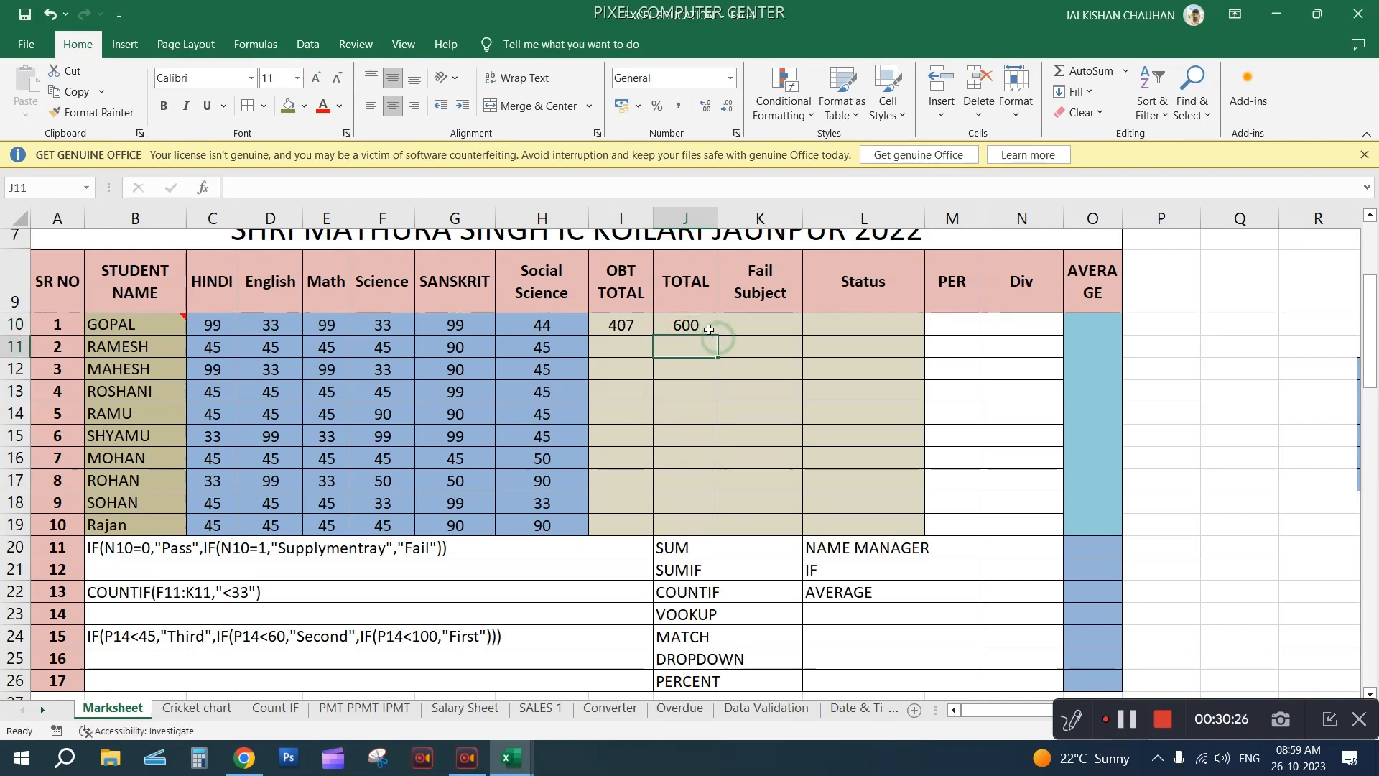
drag(709, 329, 719, 525)
Review the OBT TOTAL, Fail Subject, Status, PER and Div headings to see which result columns still need formulas
click(779, 323)
click(780, 293)
click(829, 293)
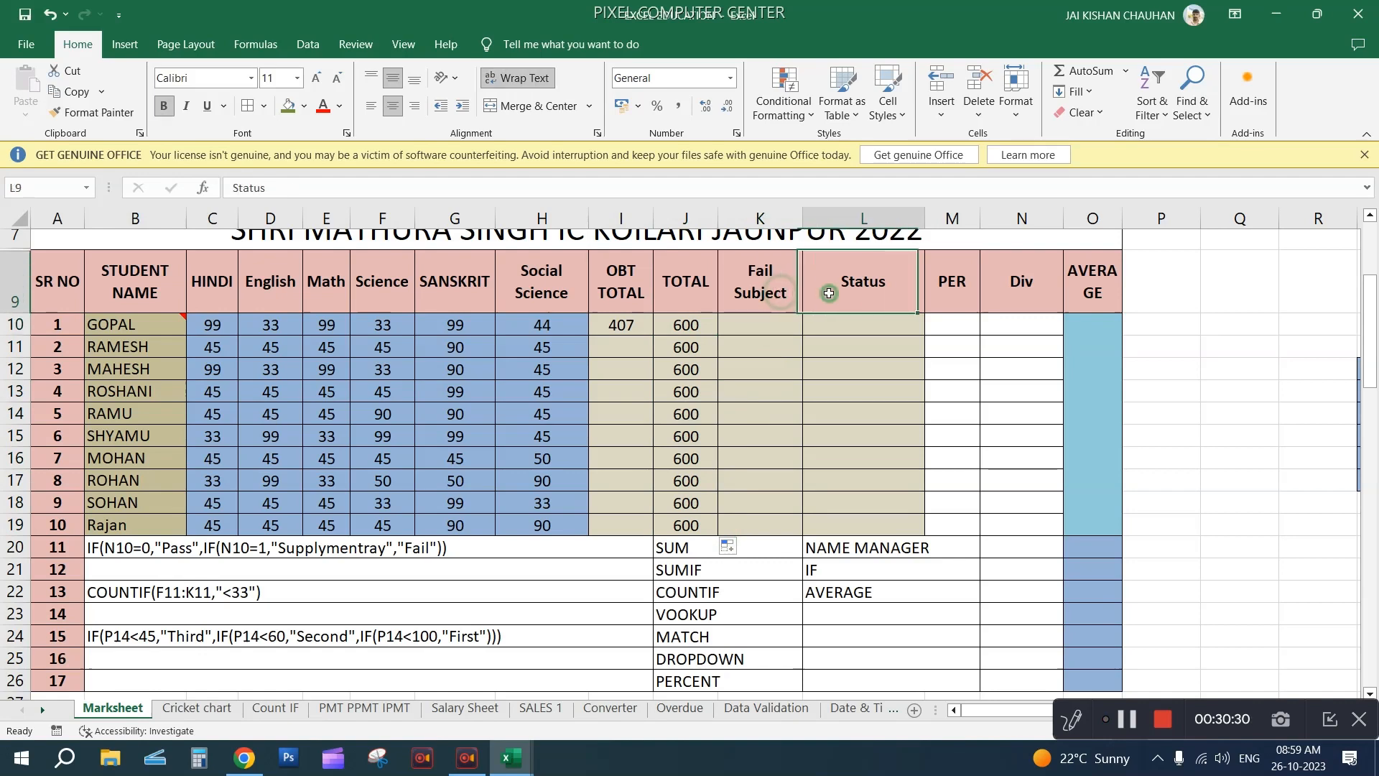
click(987, 287)
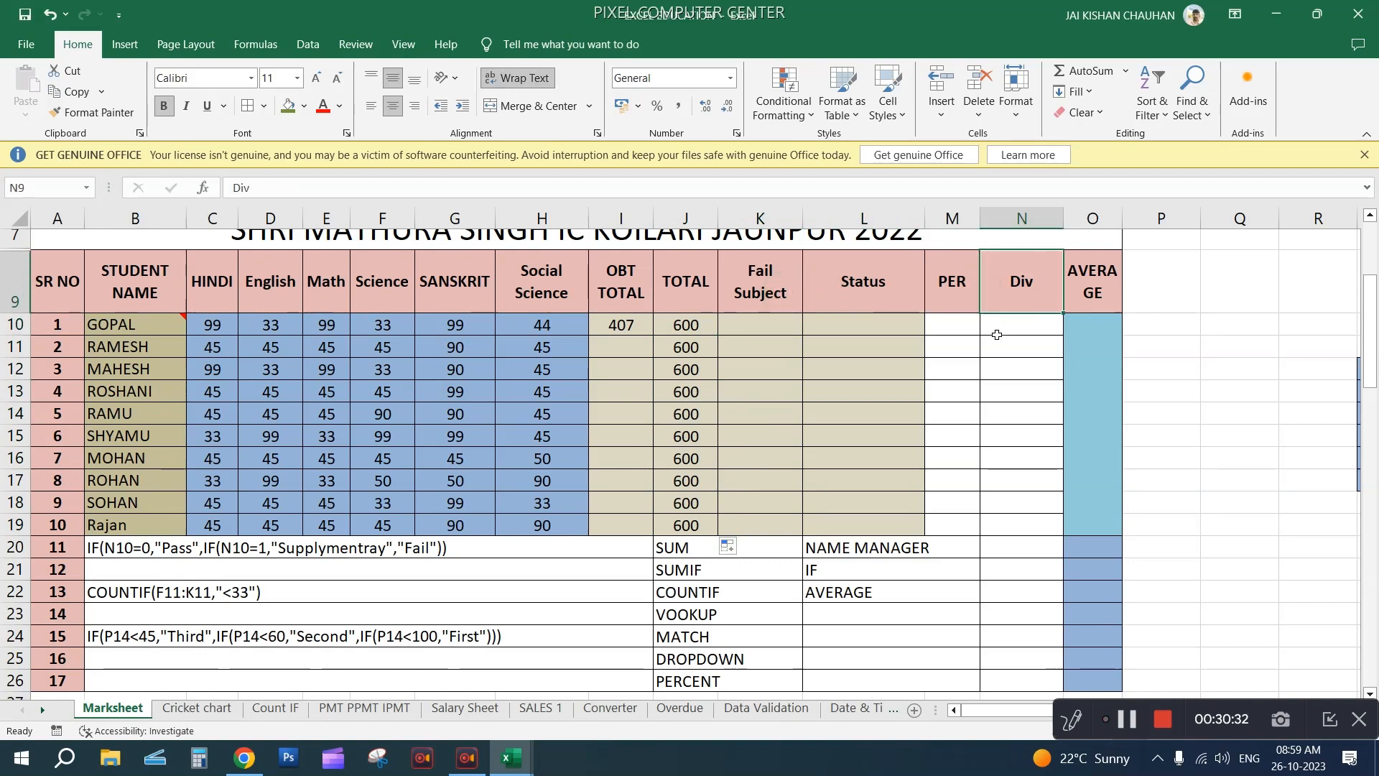
click(850, 300)
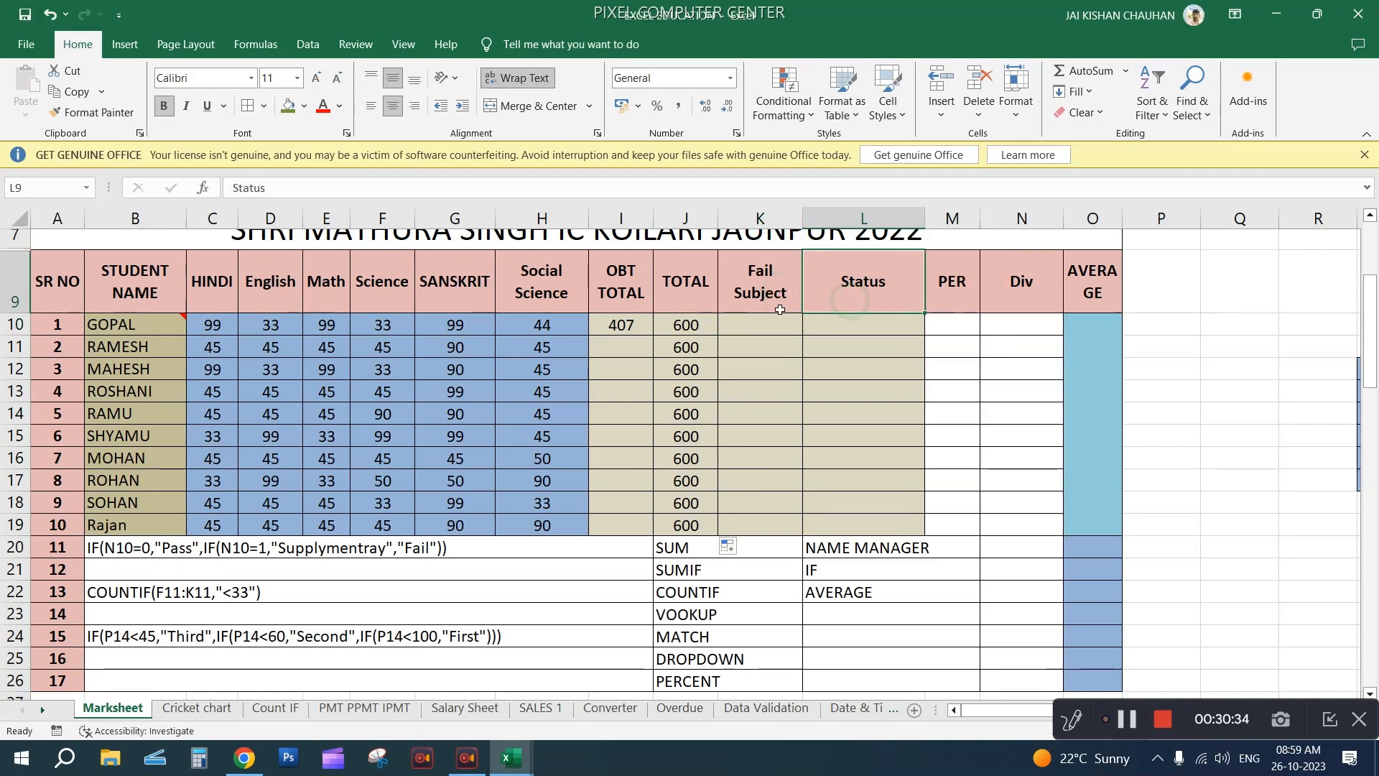
click(781, 310)
click(947, 305)
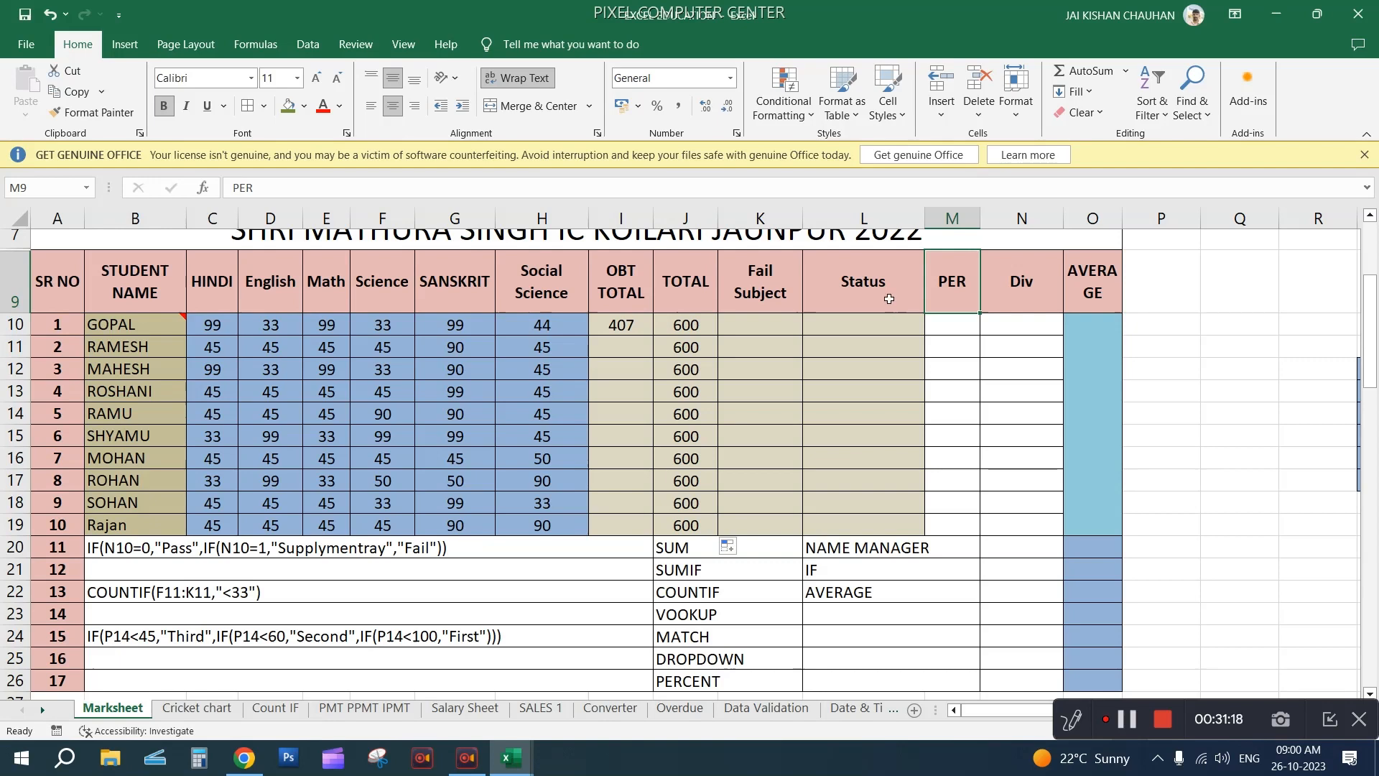
click(760, 287)
click(869, 286)
click(952, 285)
click(1013, 290)
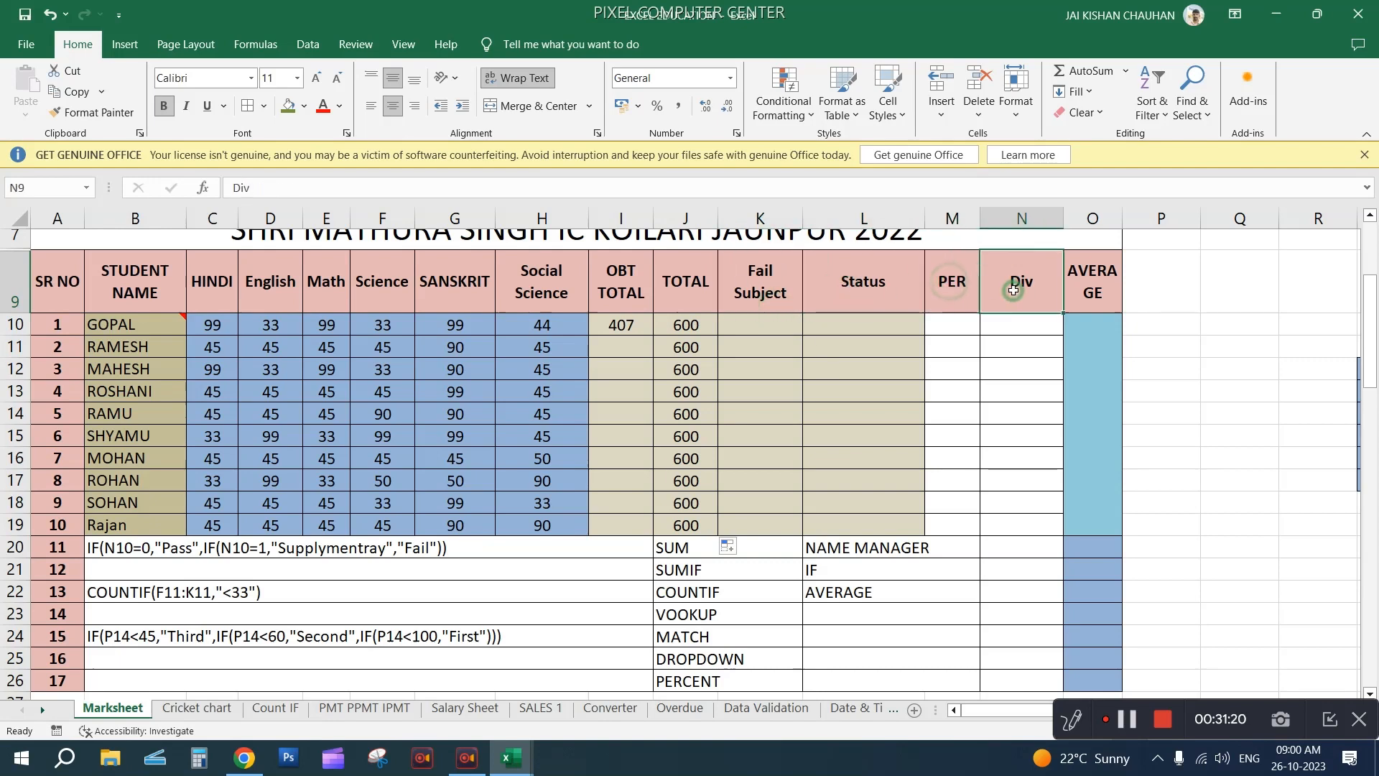
click(638, 283)
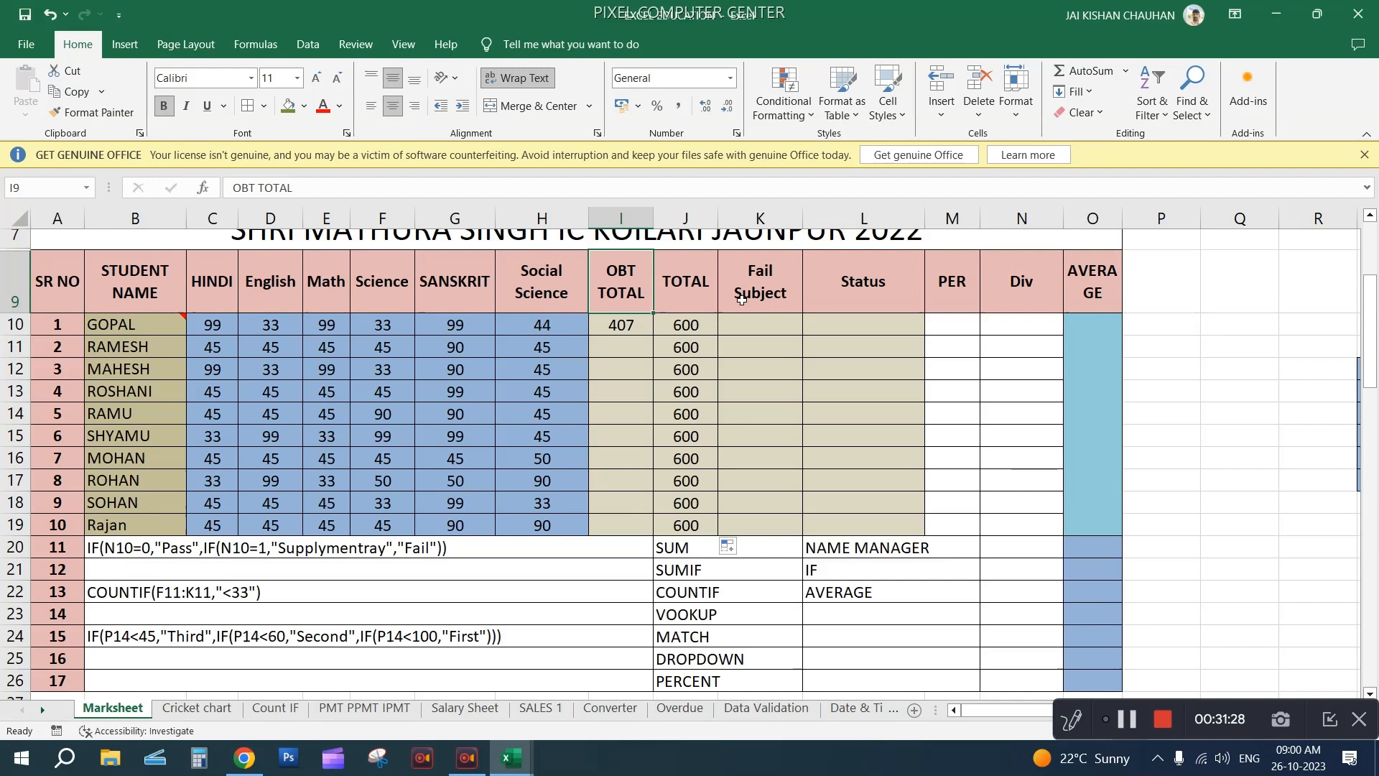
click(755, 324)
click(621, 347)
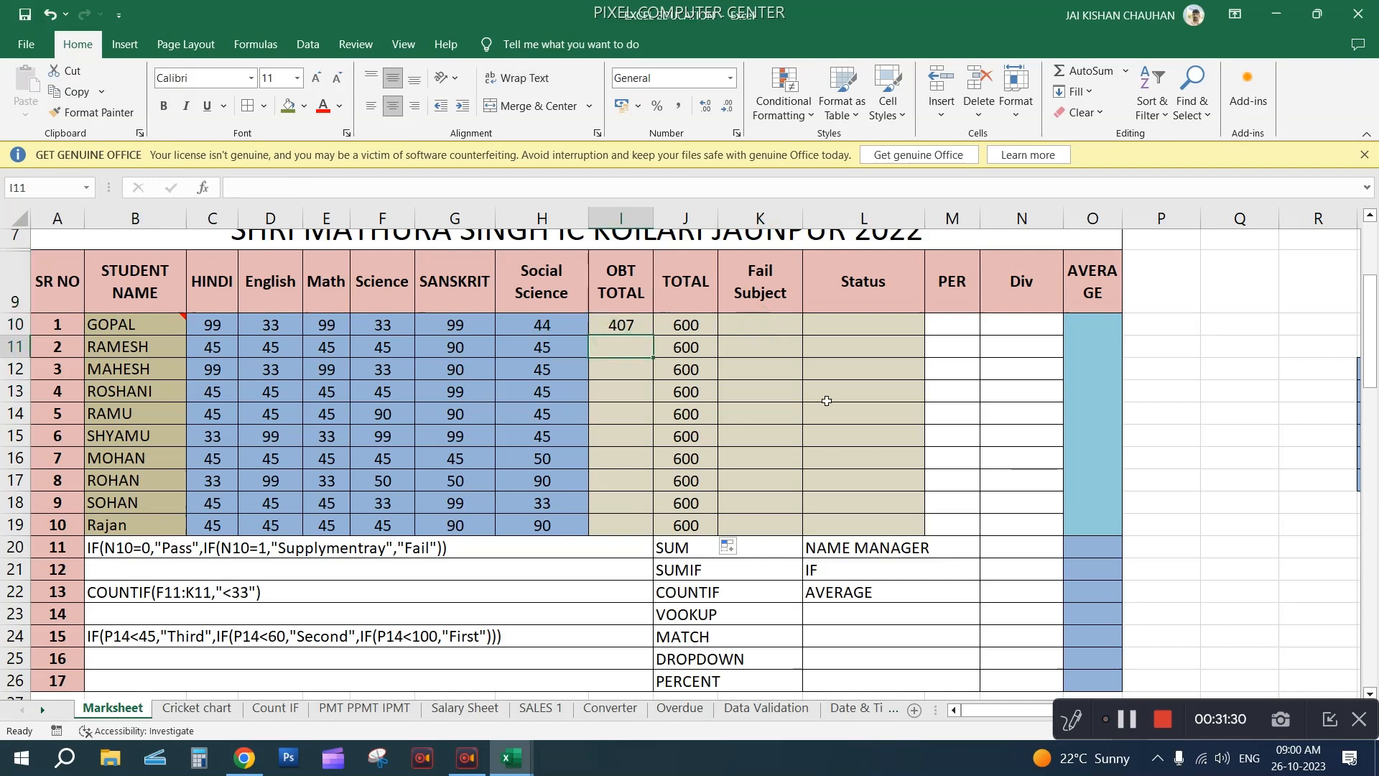